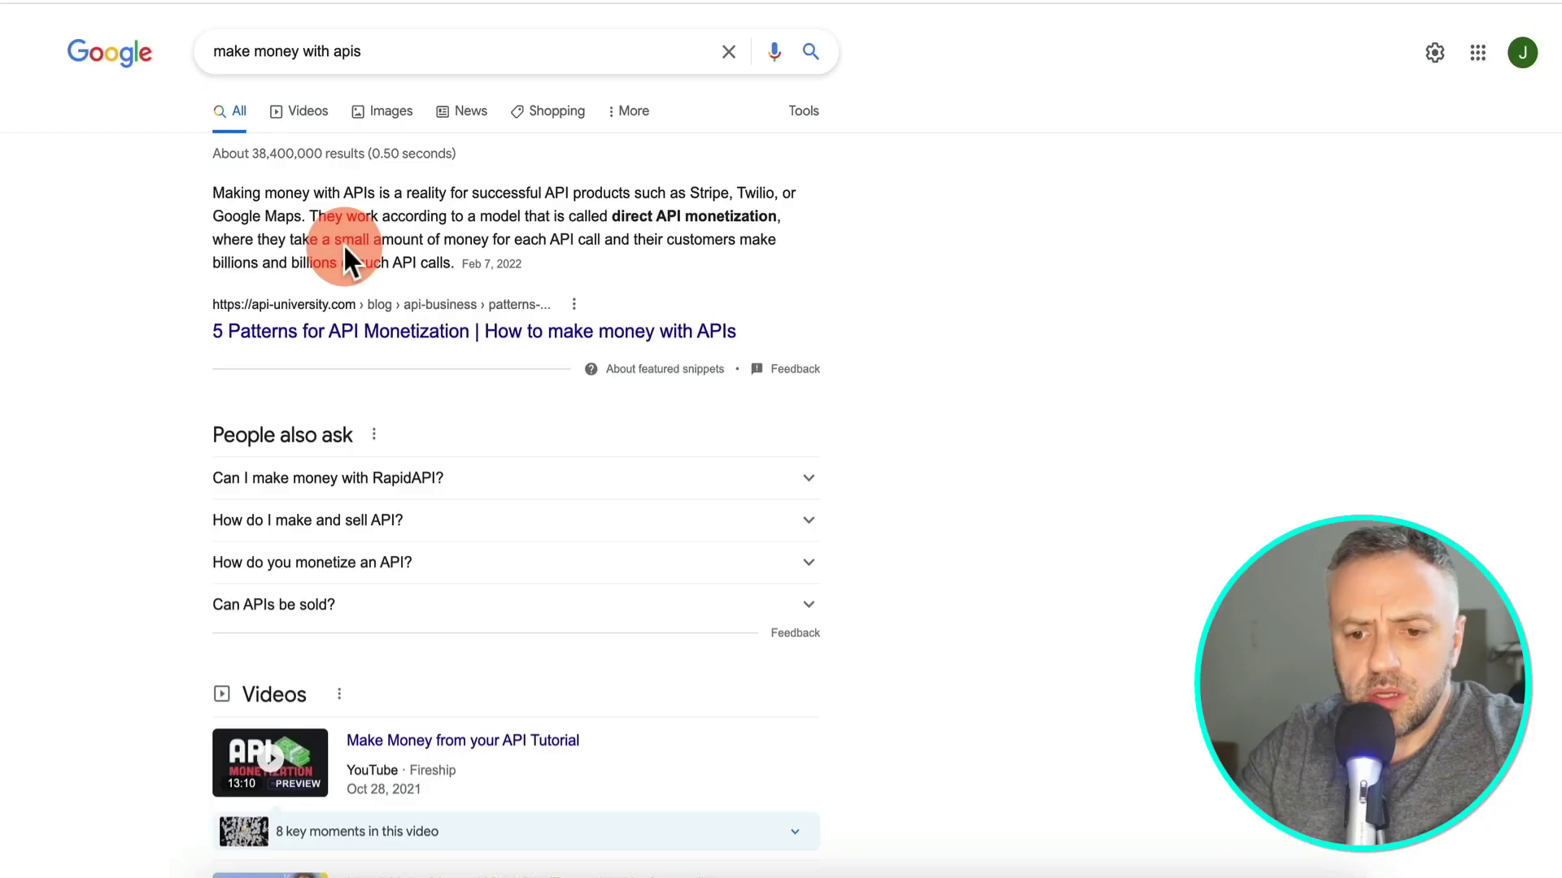
- Look through the Google search results for "make money with apis"
scroll(348, 260, down, 8)
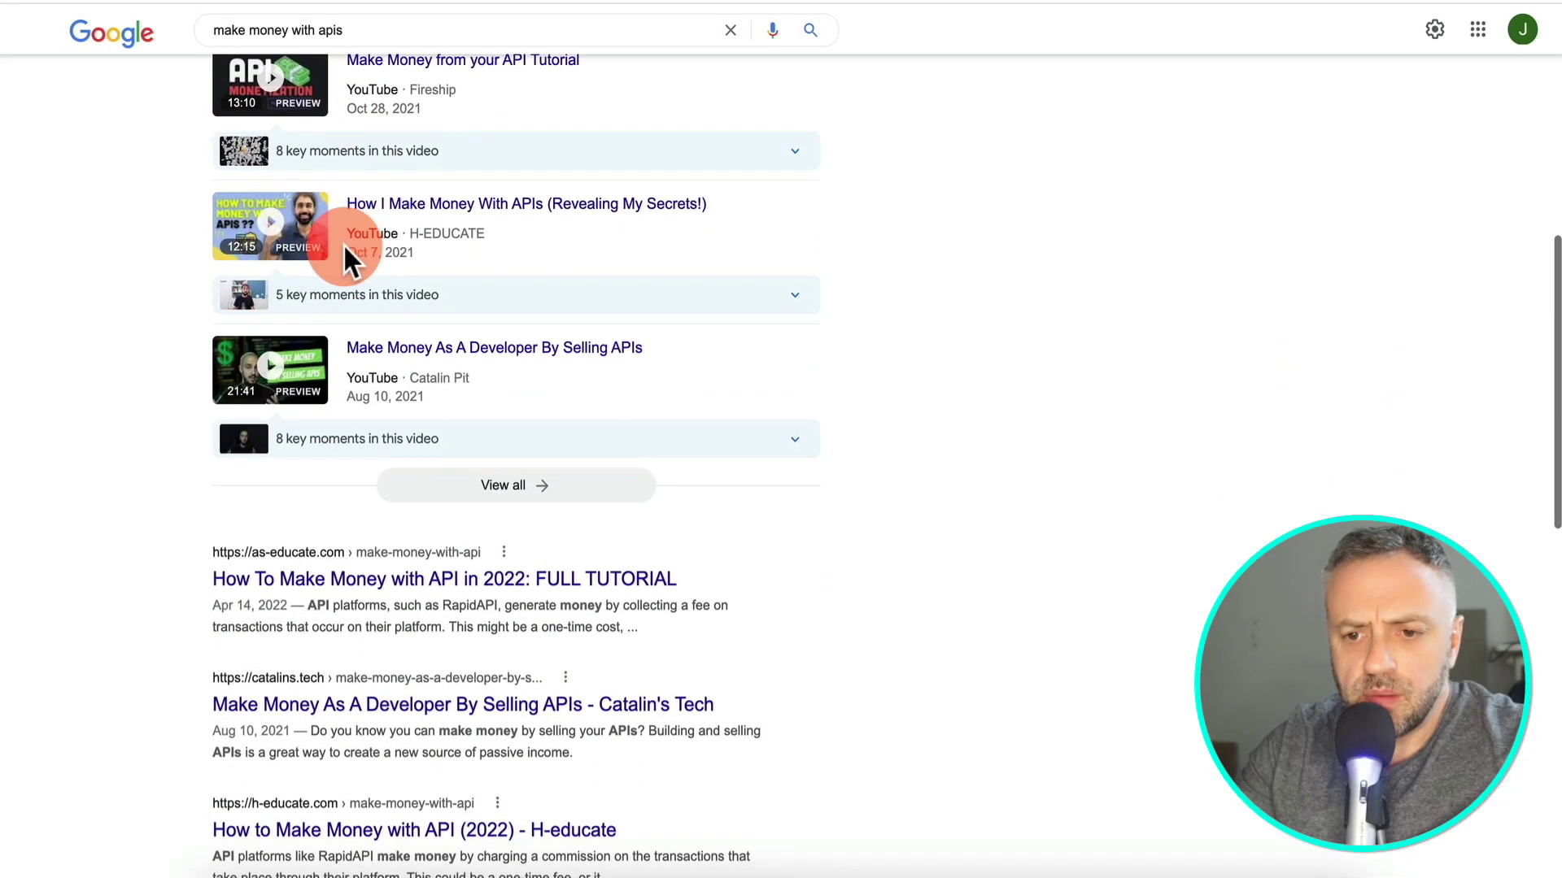
scroll(344, 248, up, 1)
scroll(344, 248, down, 4)
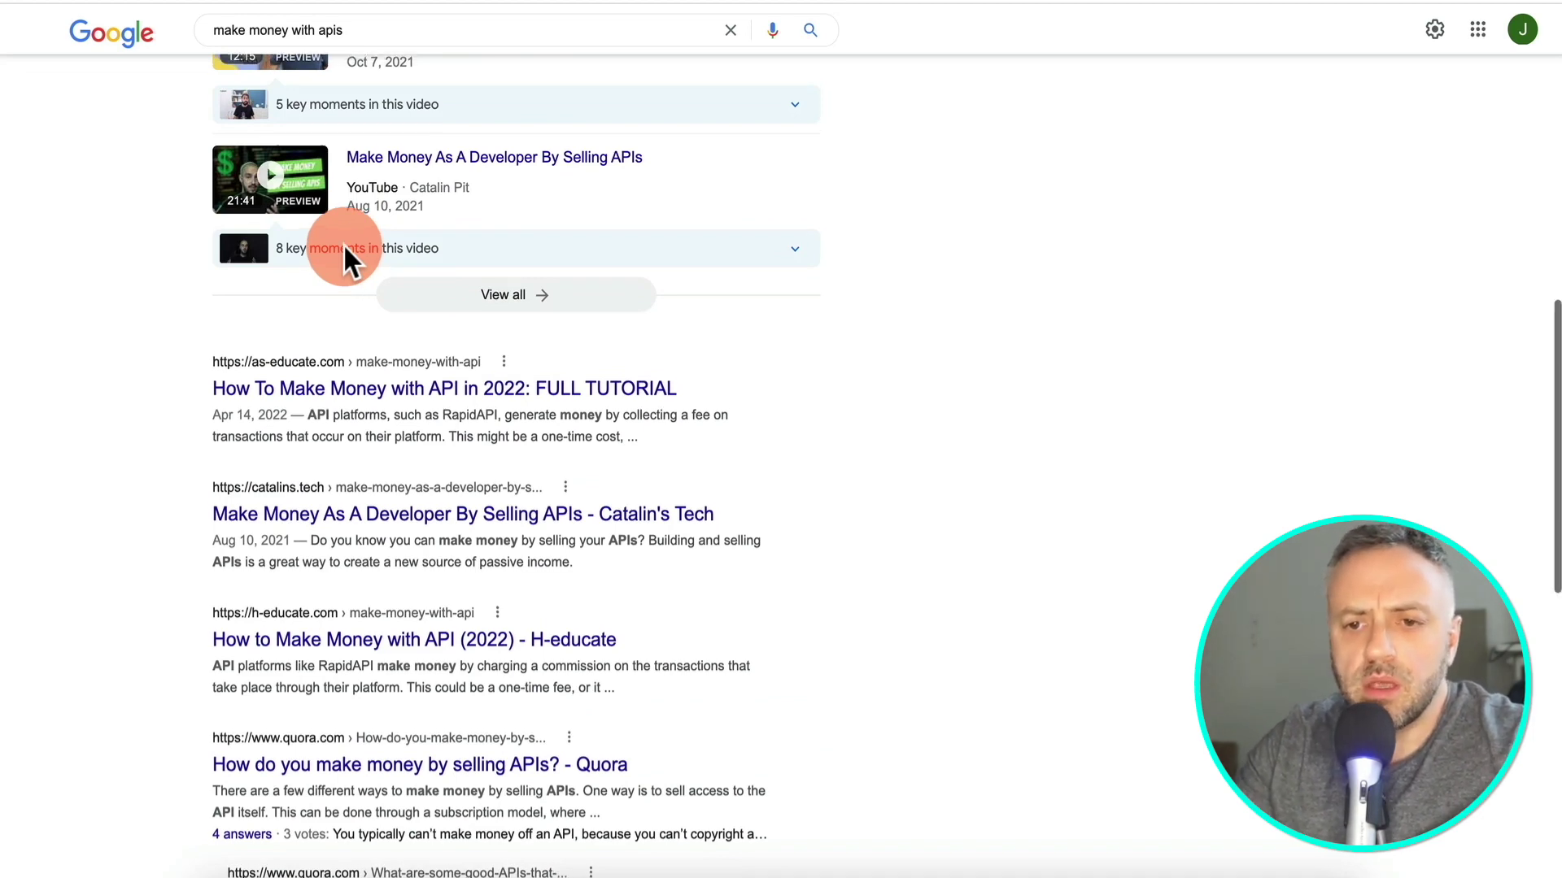
scroll(344, 243, up, 10)
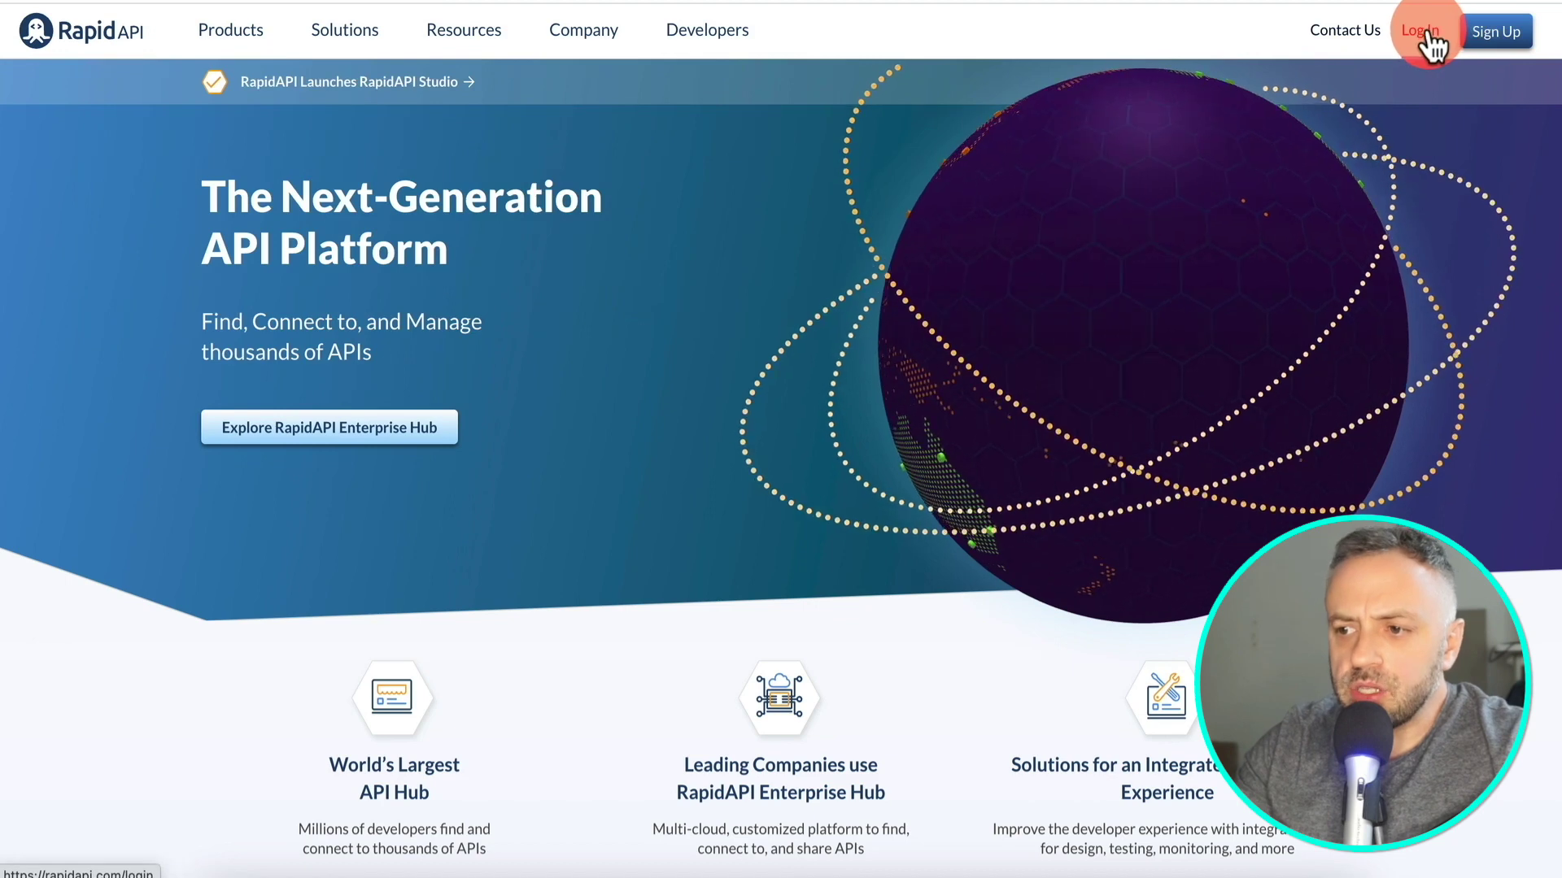
- Go to the RapidAPI Hub and look over its API categories, collections and recommended APIs
click(940, 119)
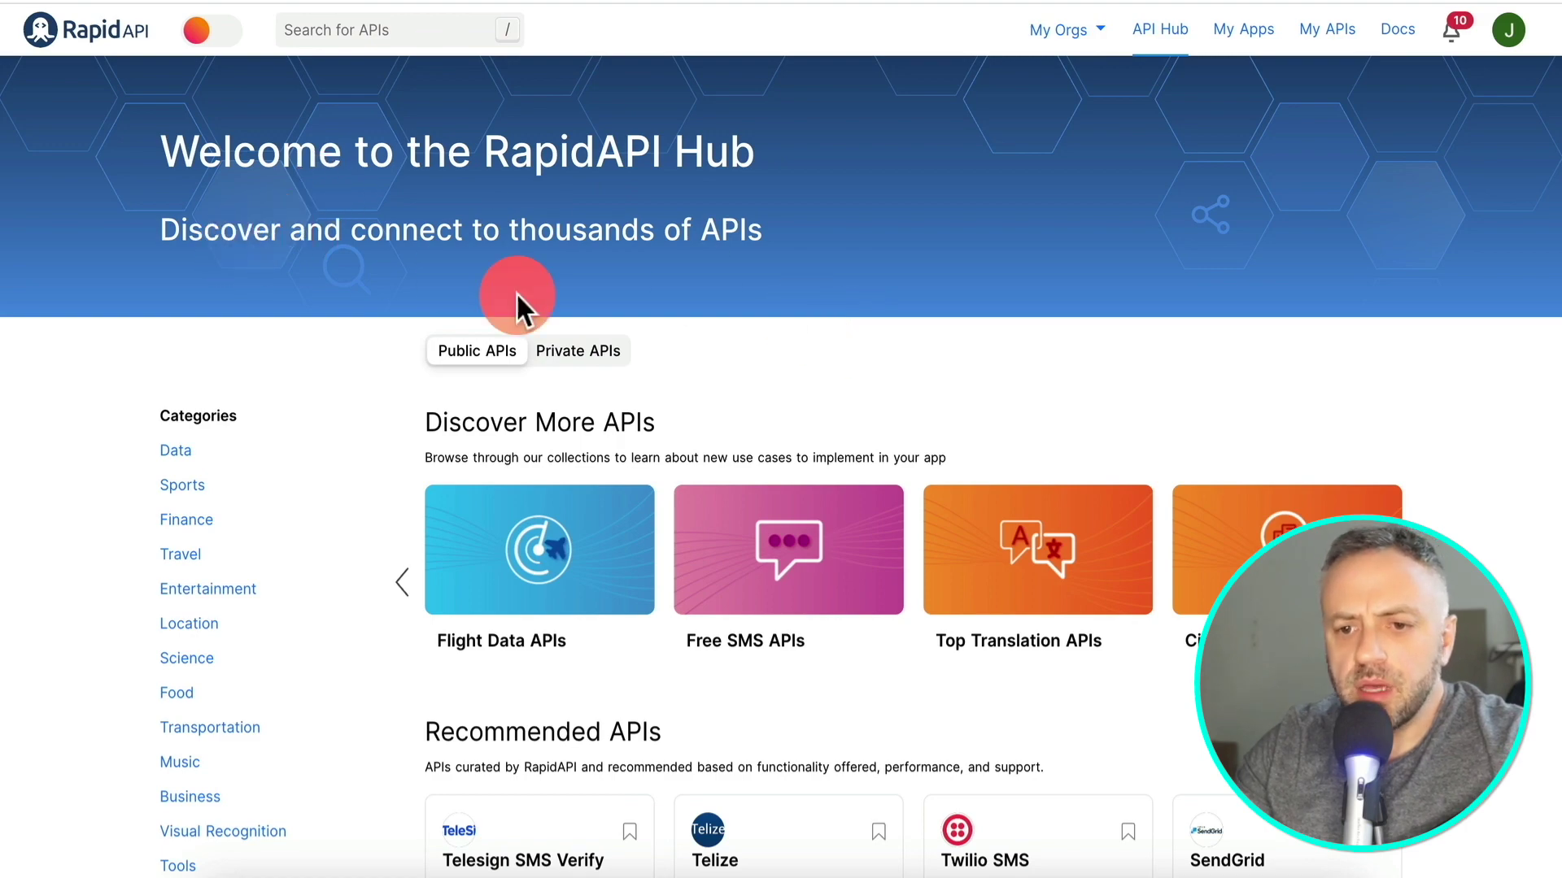
scroll(755, 367, down, 6)
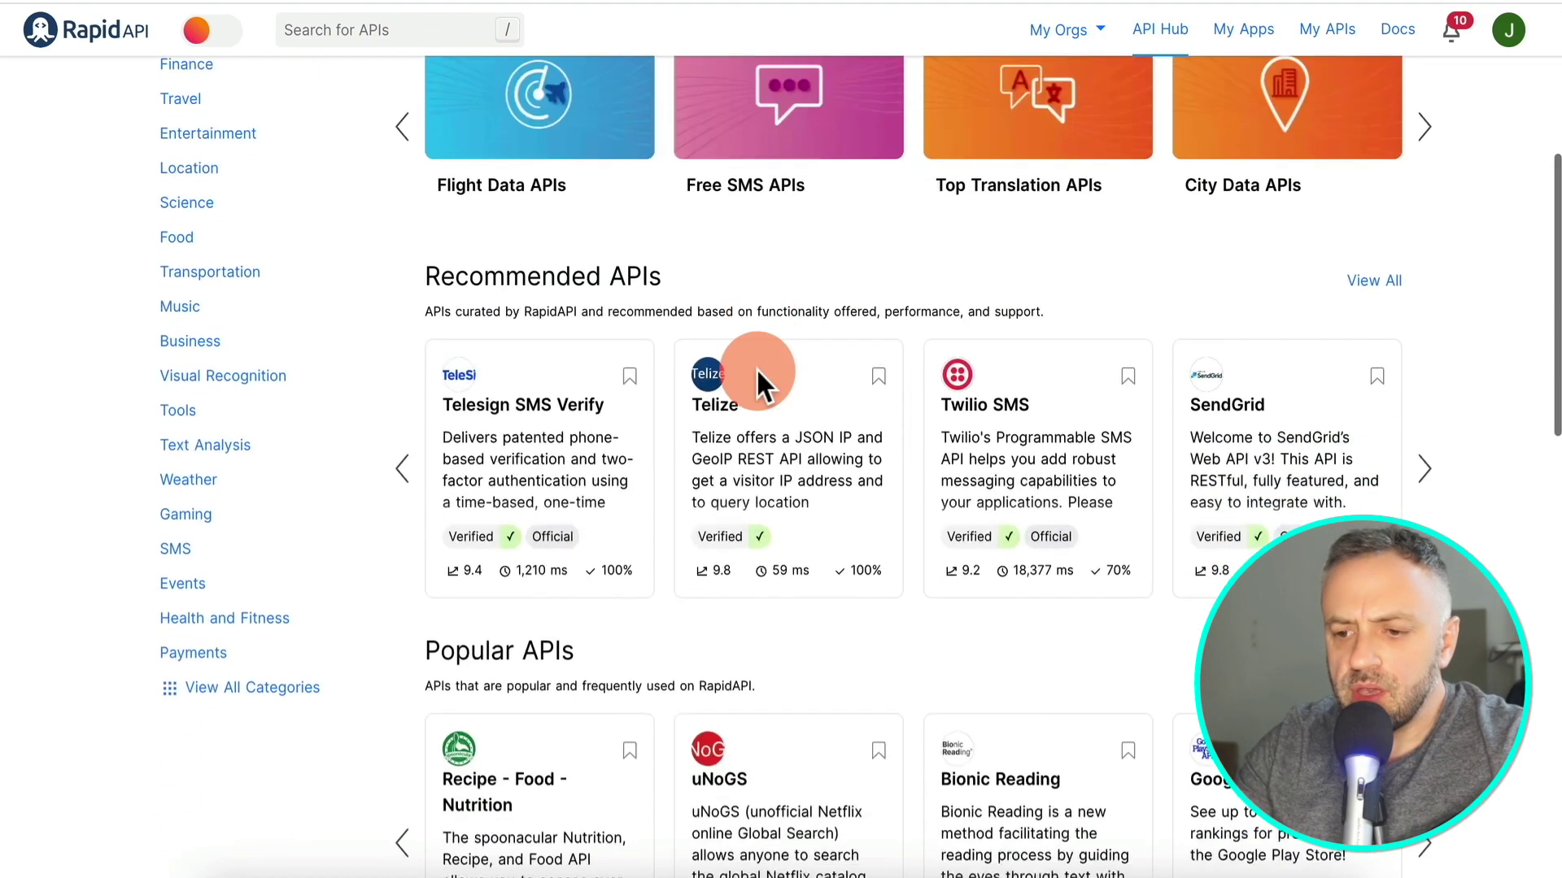
scroll(732, 357, up, 2)
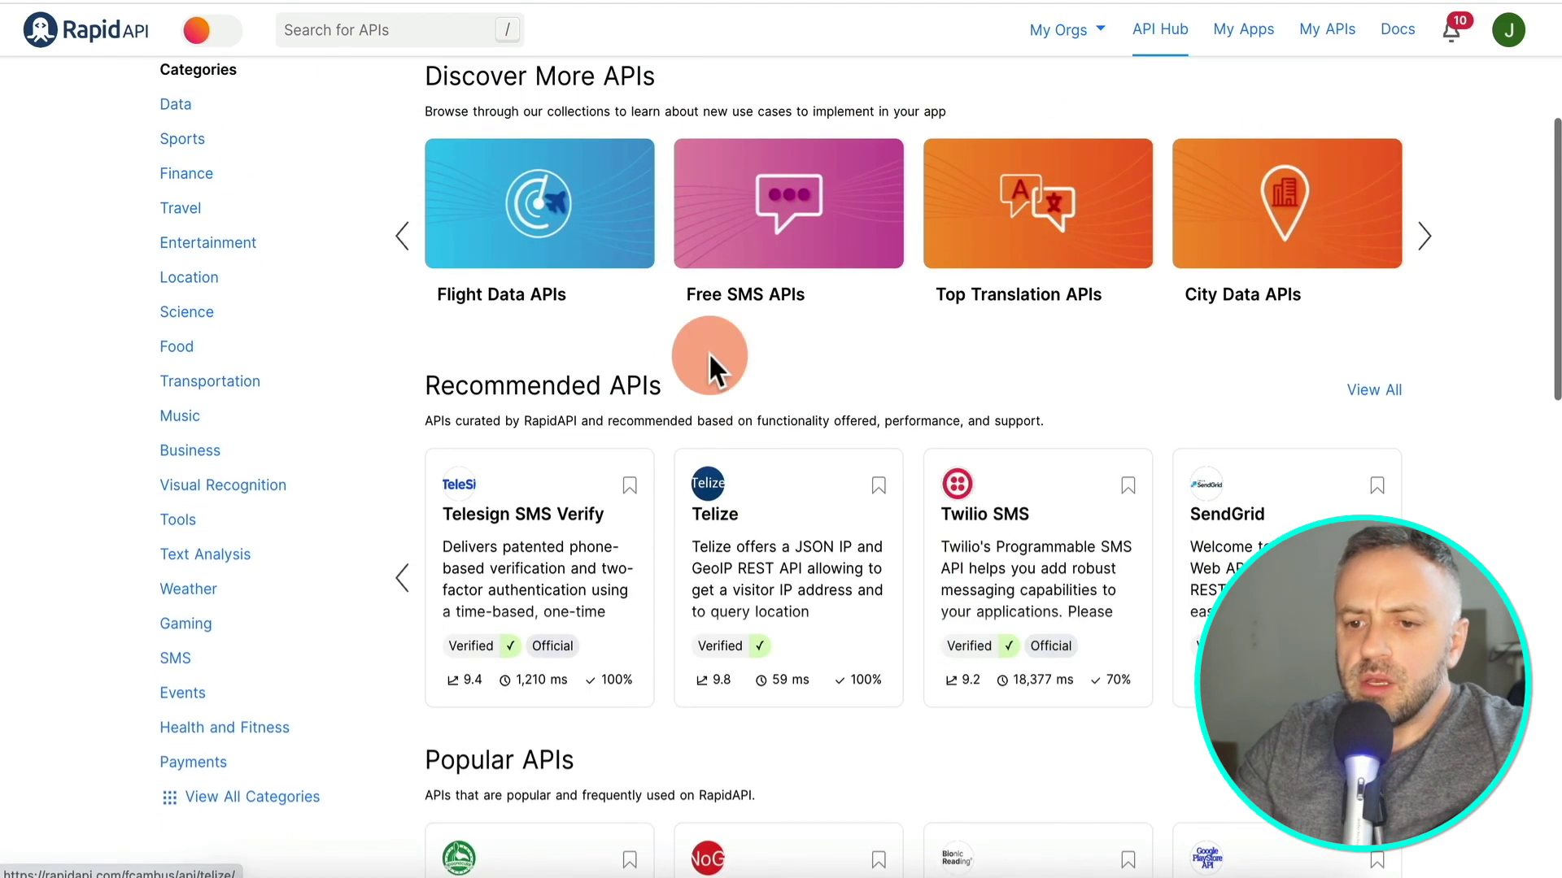
- Open the Flight Data APIs collection and look through the APIs it offers
click(563, 214)
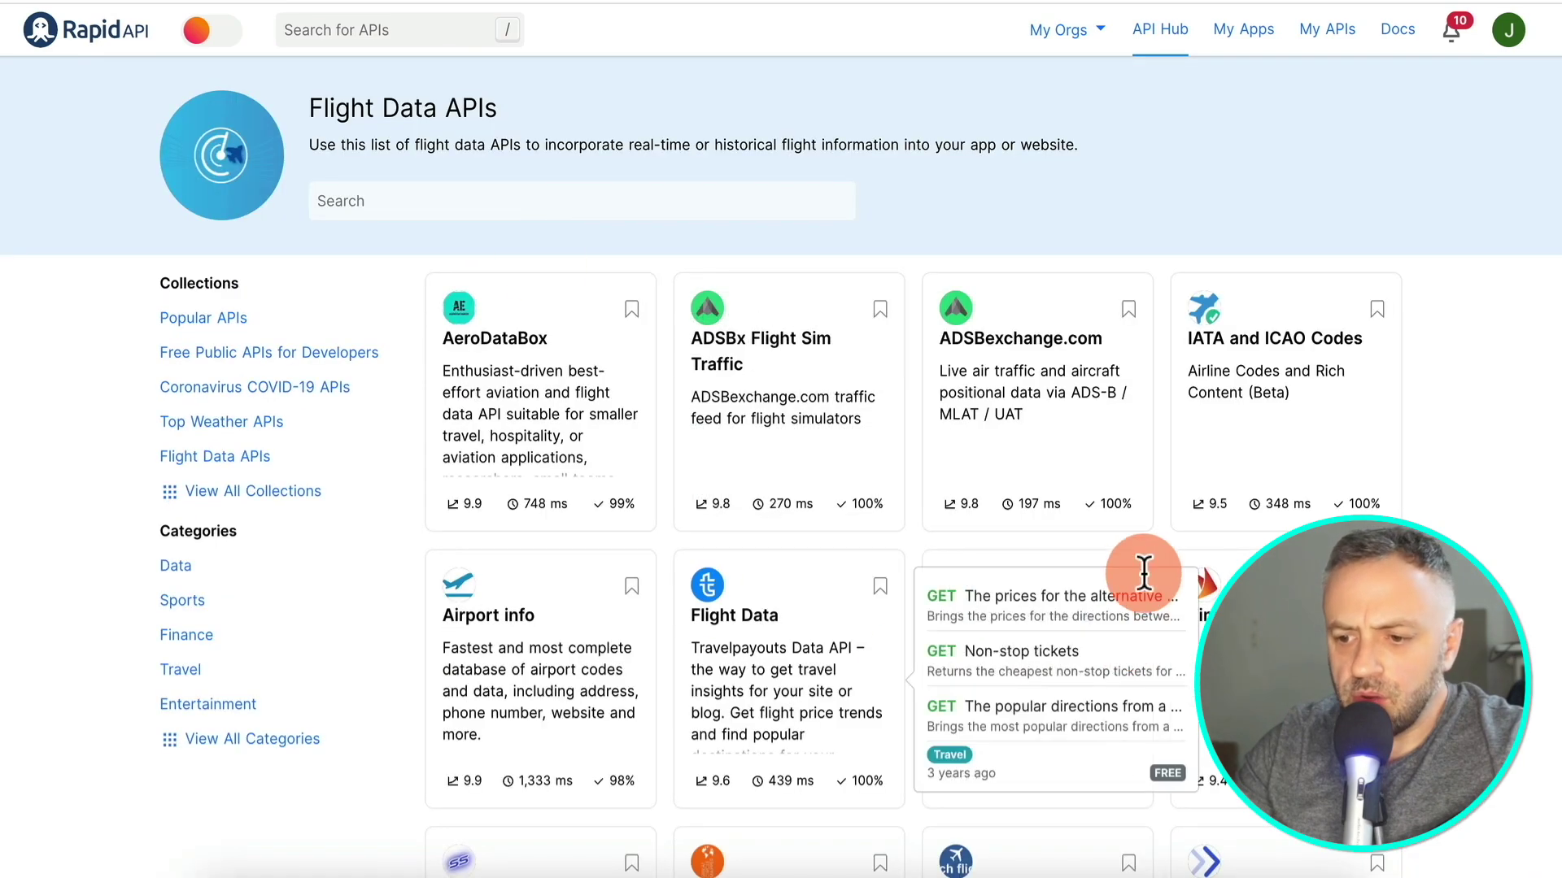
scroll(1138, 569, down, 3)
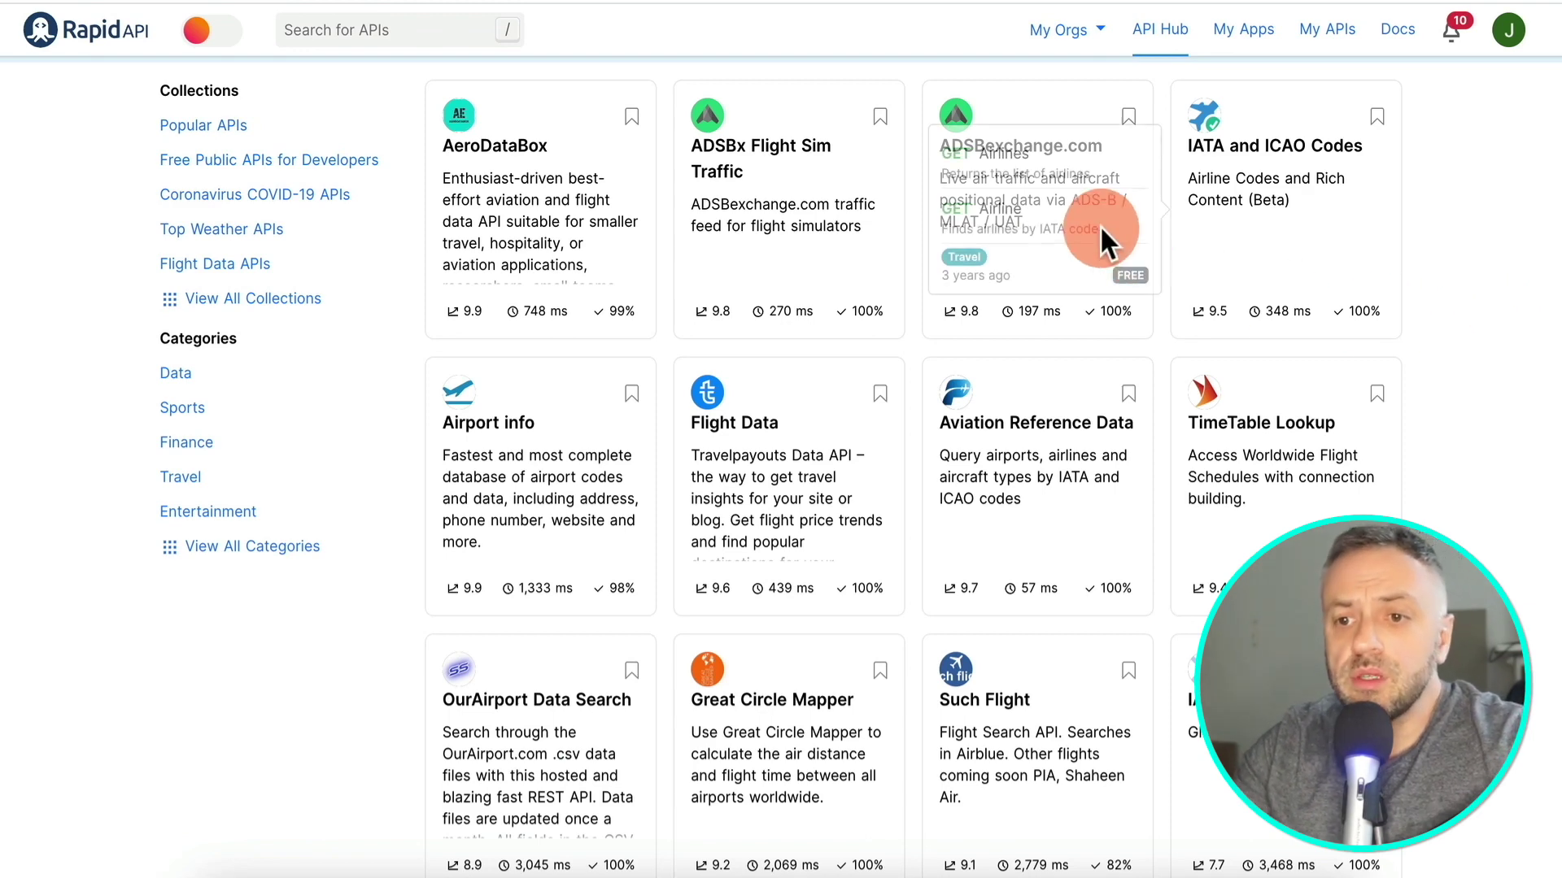
scroll(1100, 226, up, 3)
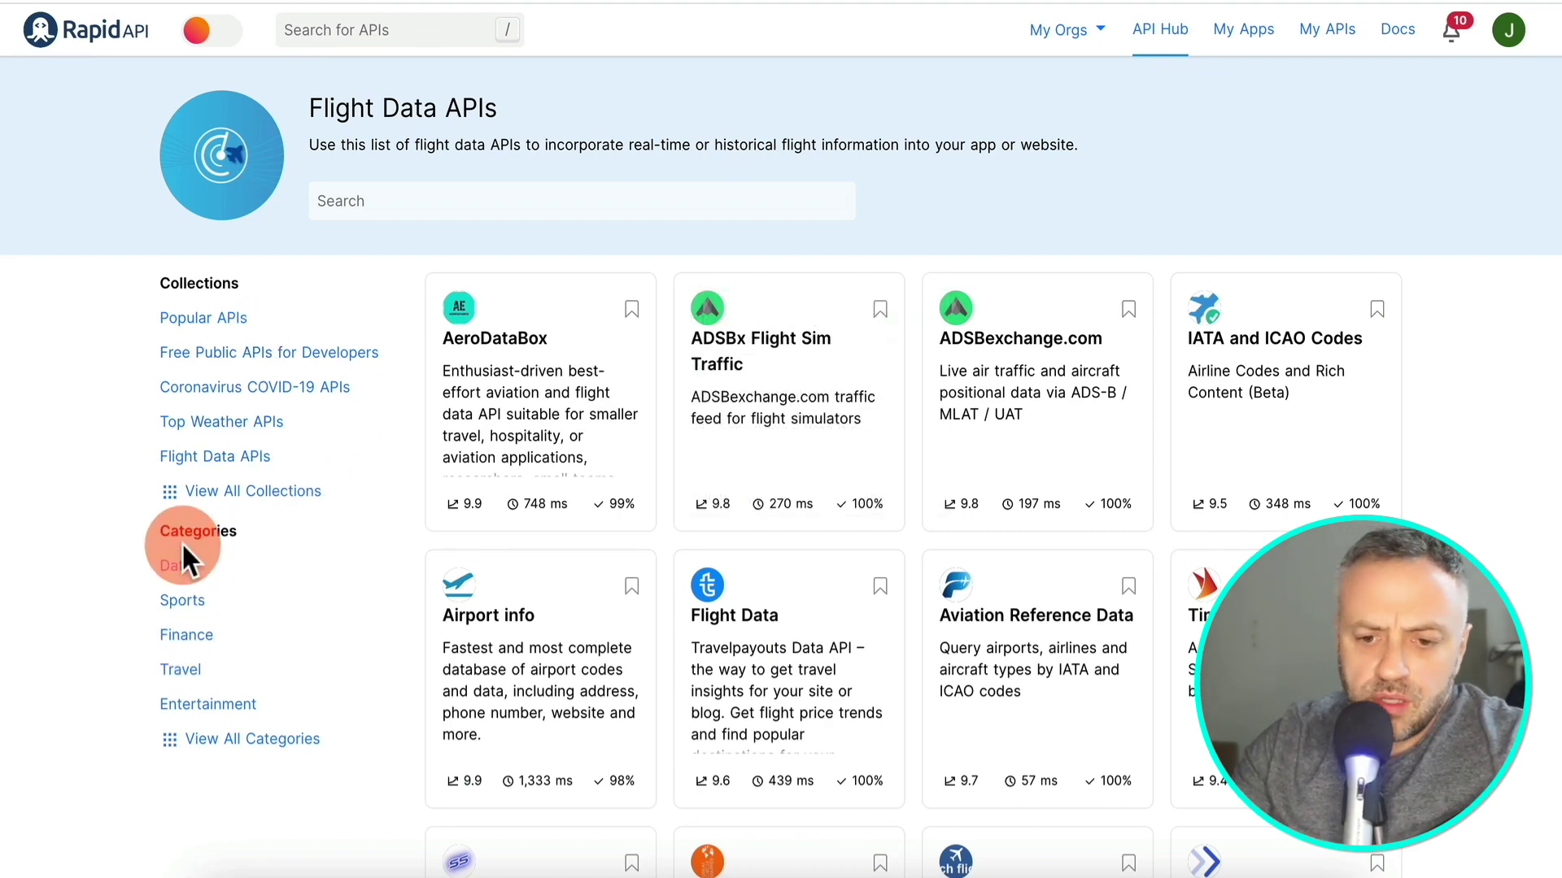
mouse_move(674, 411)
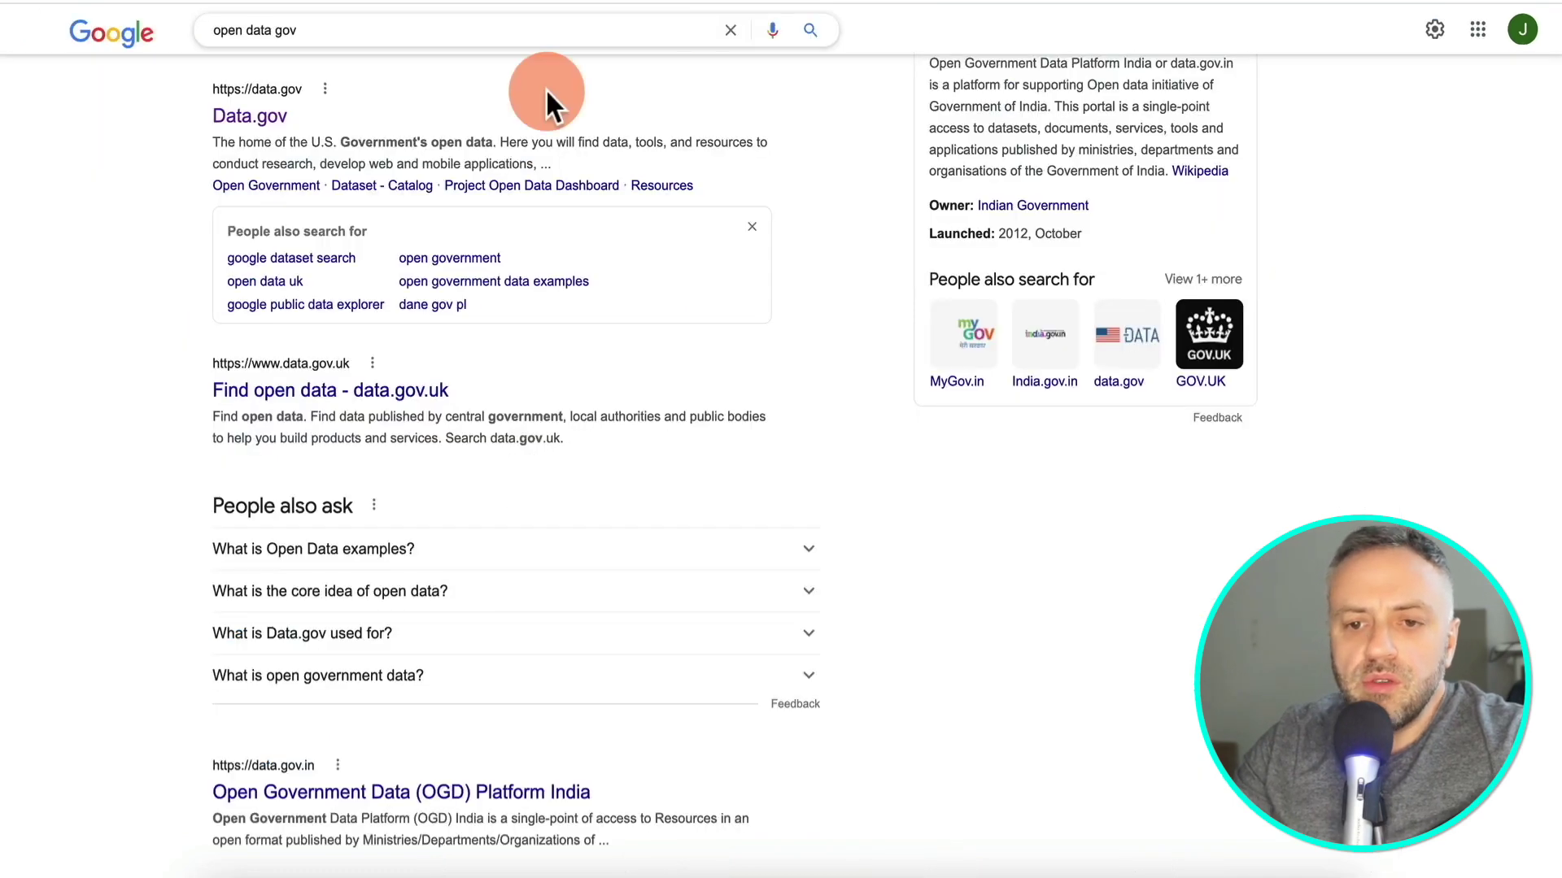
- Open the Data.gov site from the Google results for "open data gov" and go to its dataset catalog
click(240, 114)
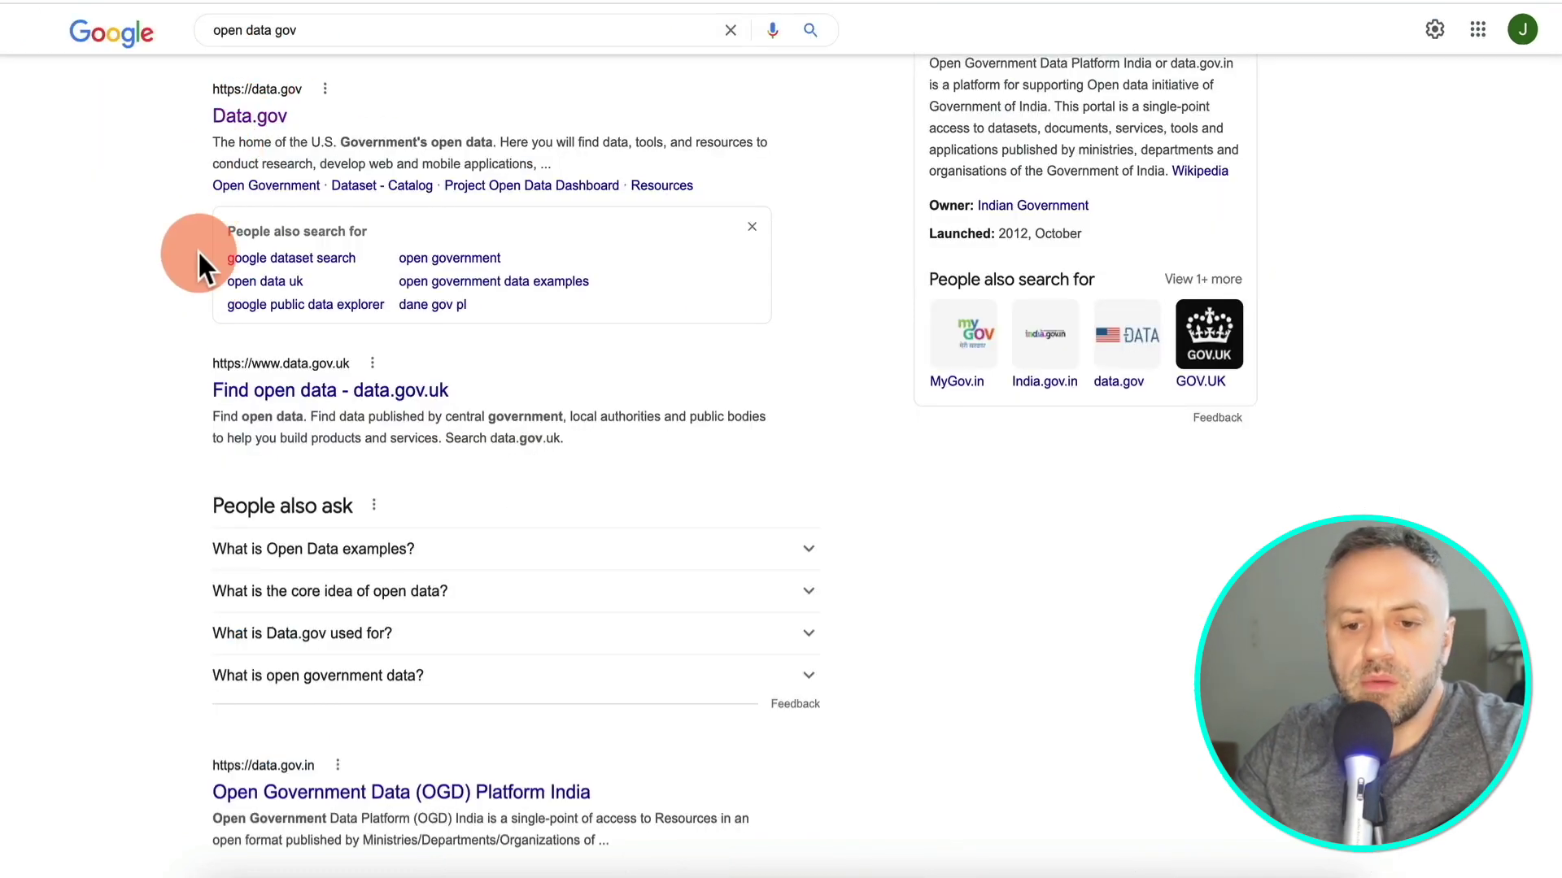
click(217, 31)
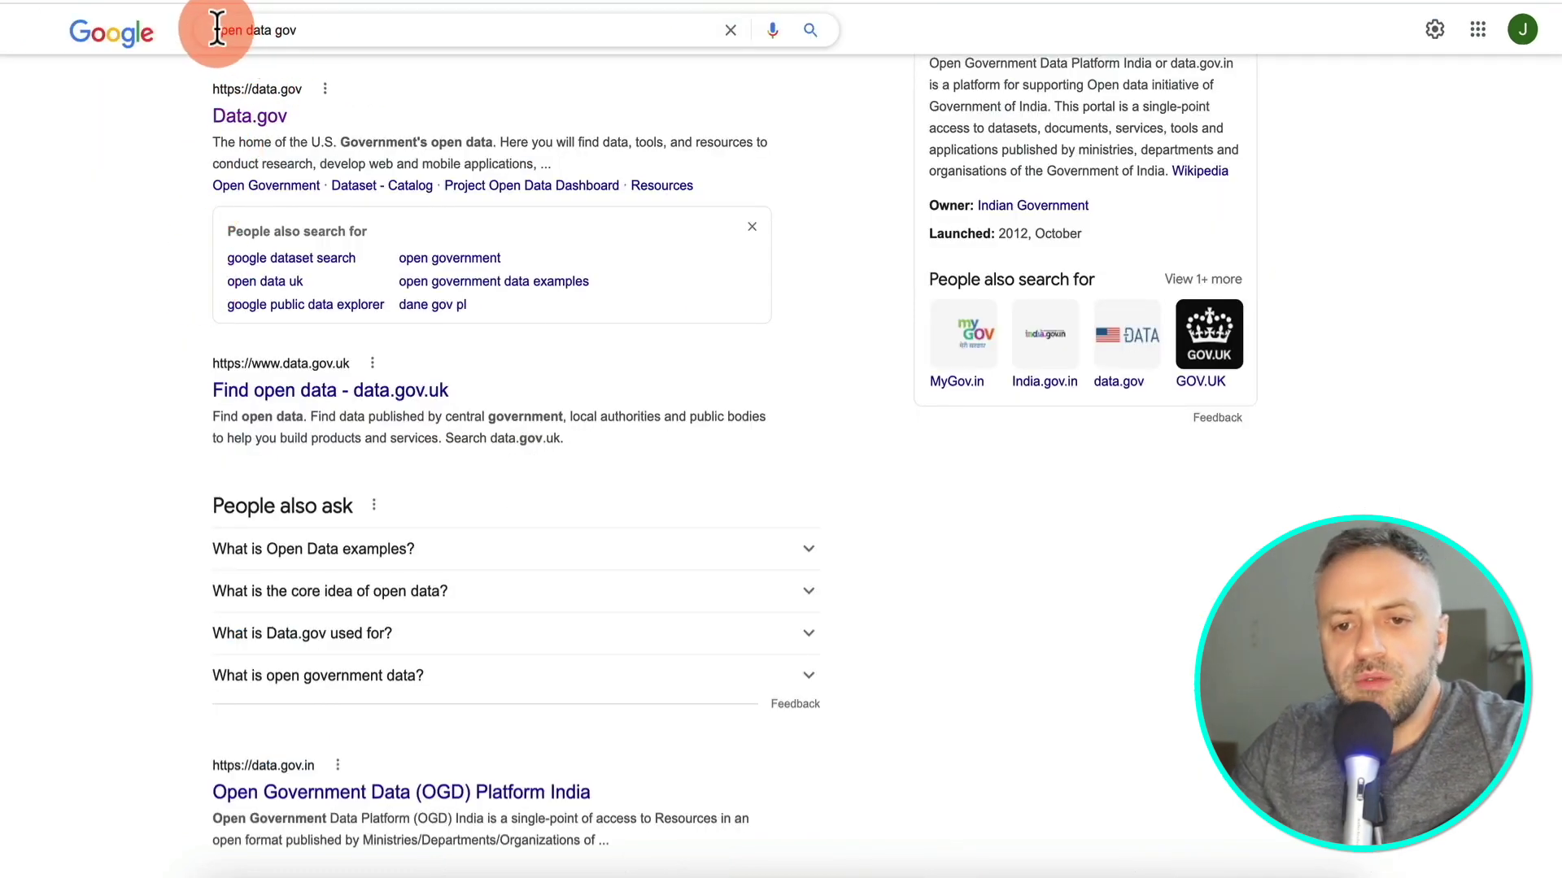
click(305, 34)
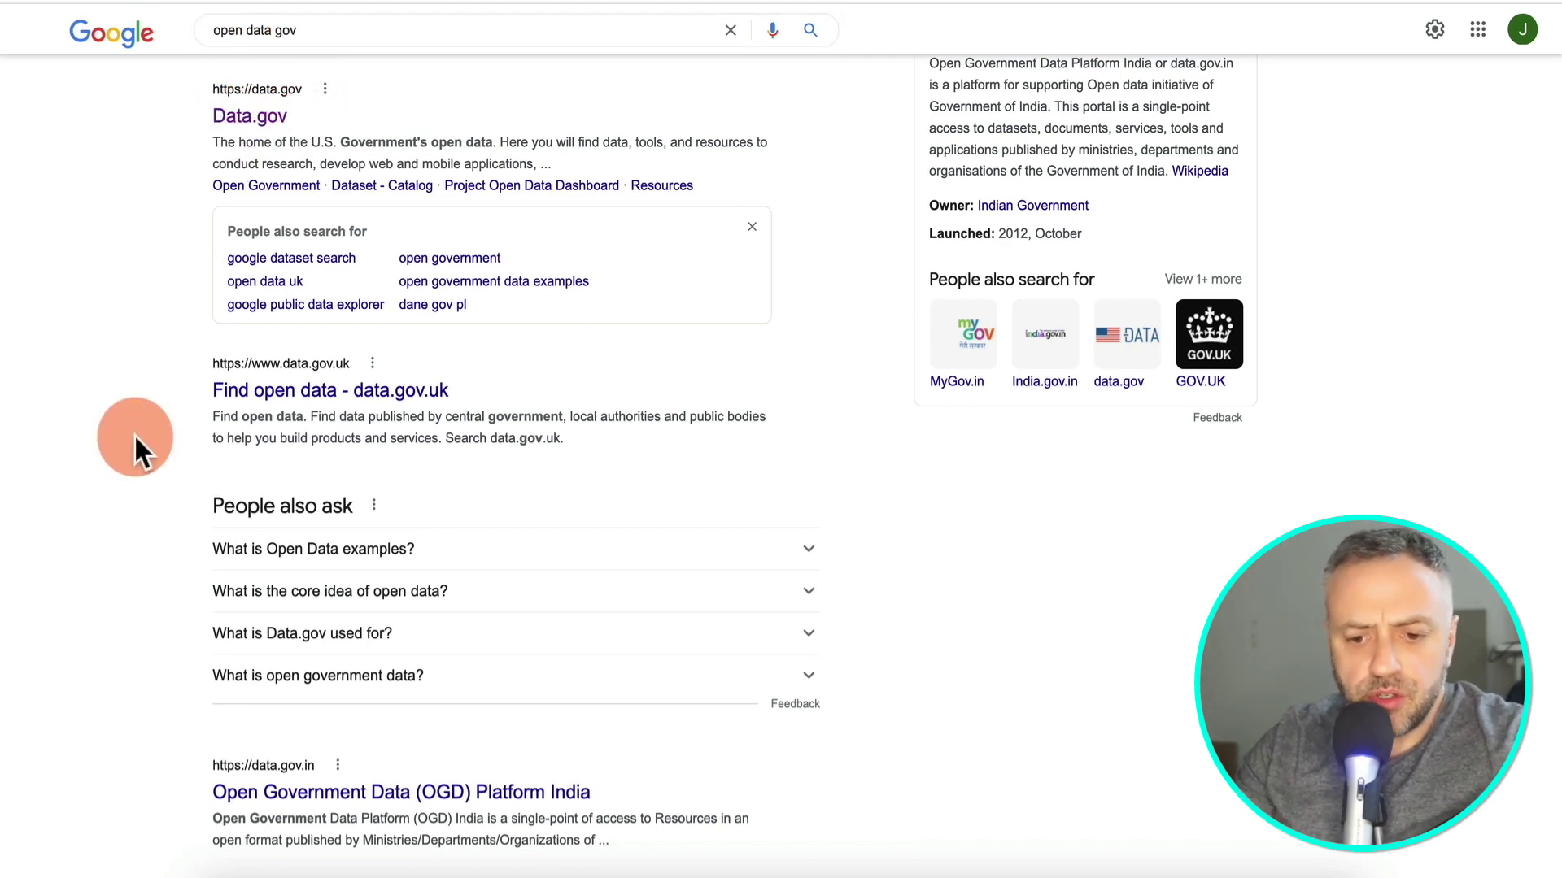
click(253, 122)
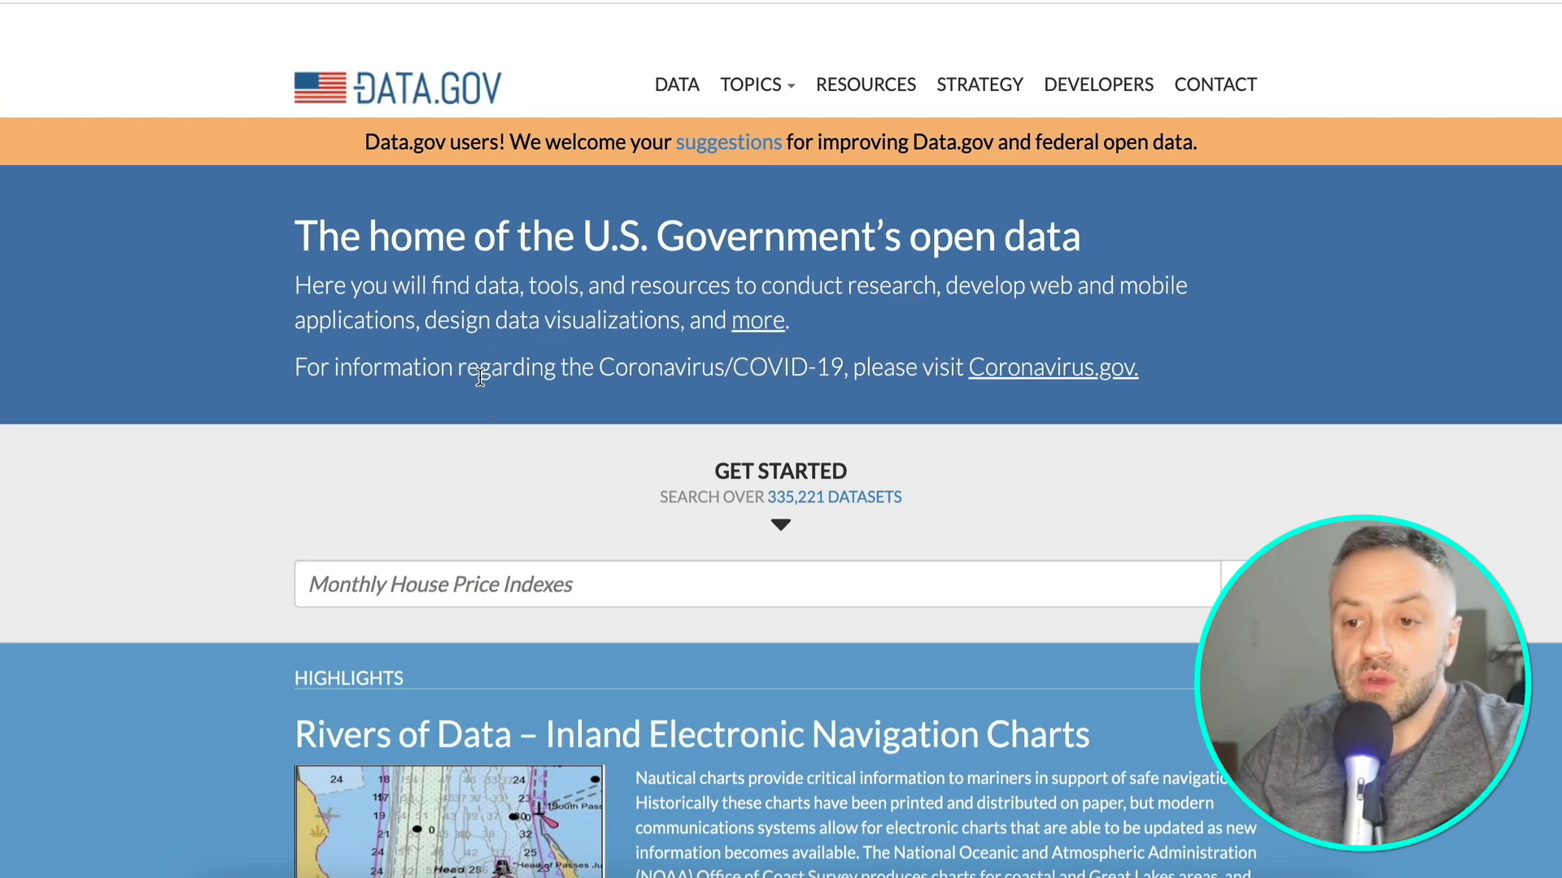
click(771, 87)
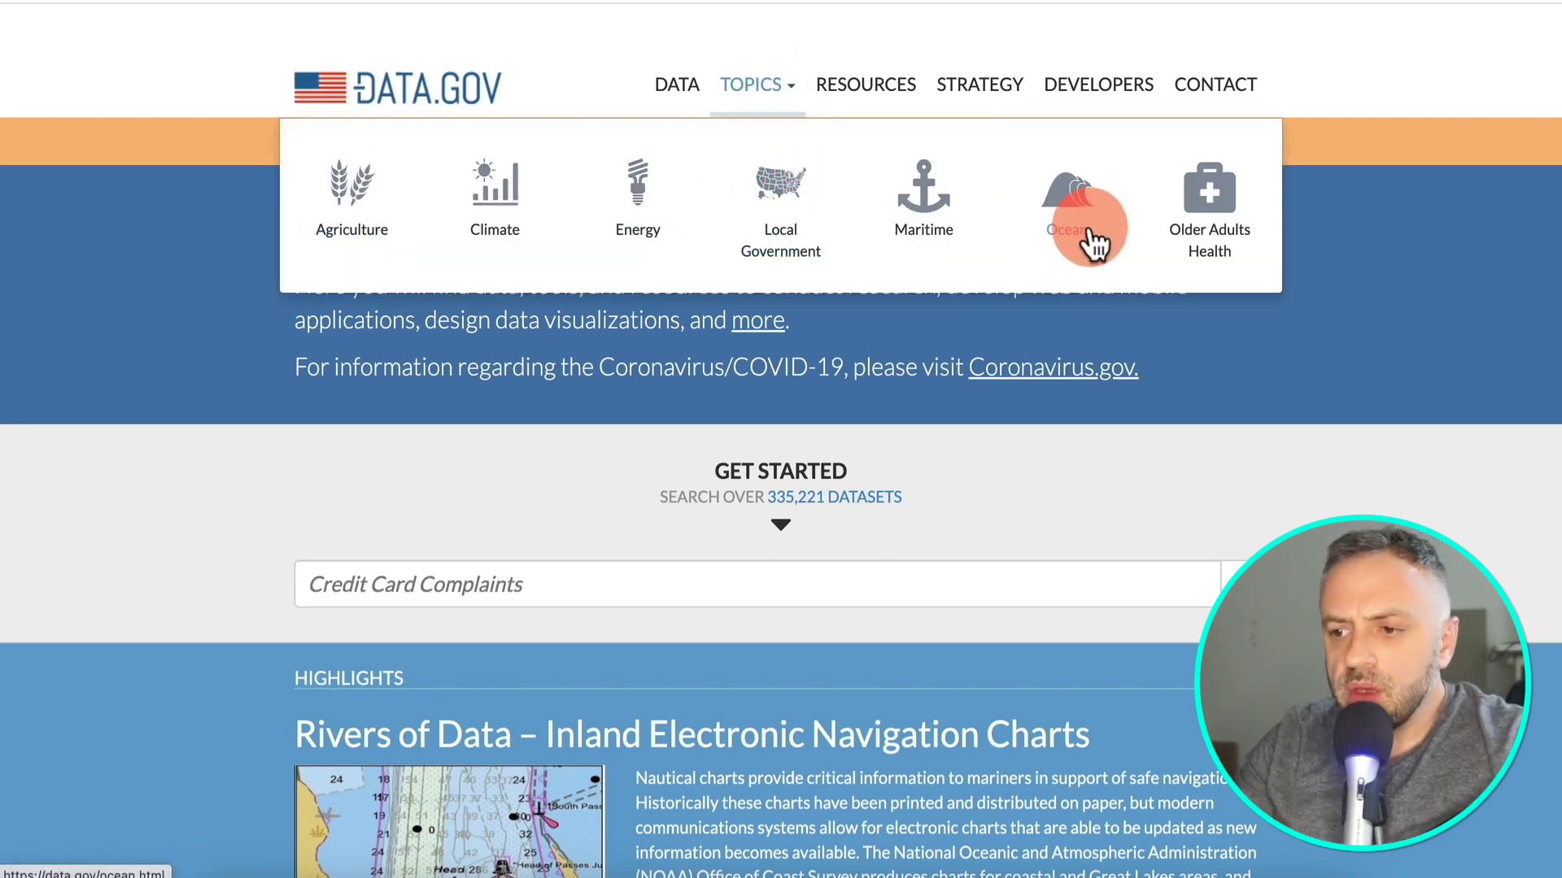
click(677, 90)
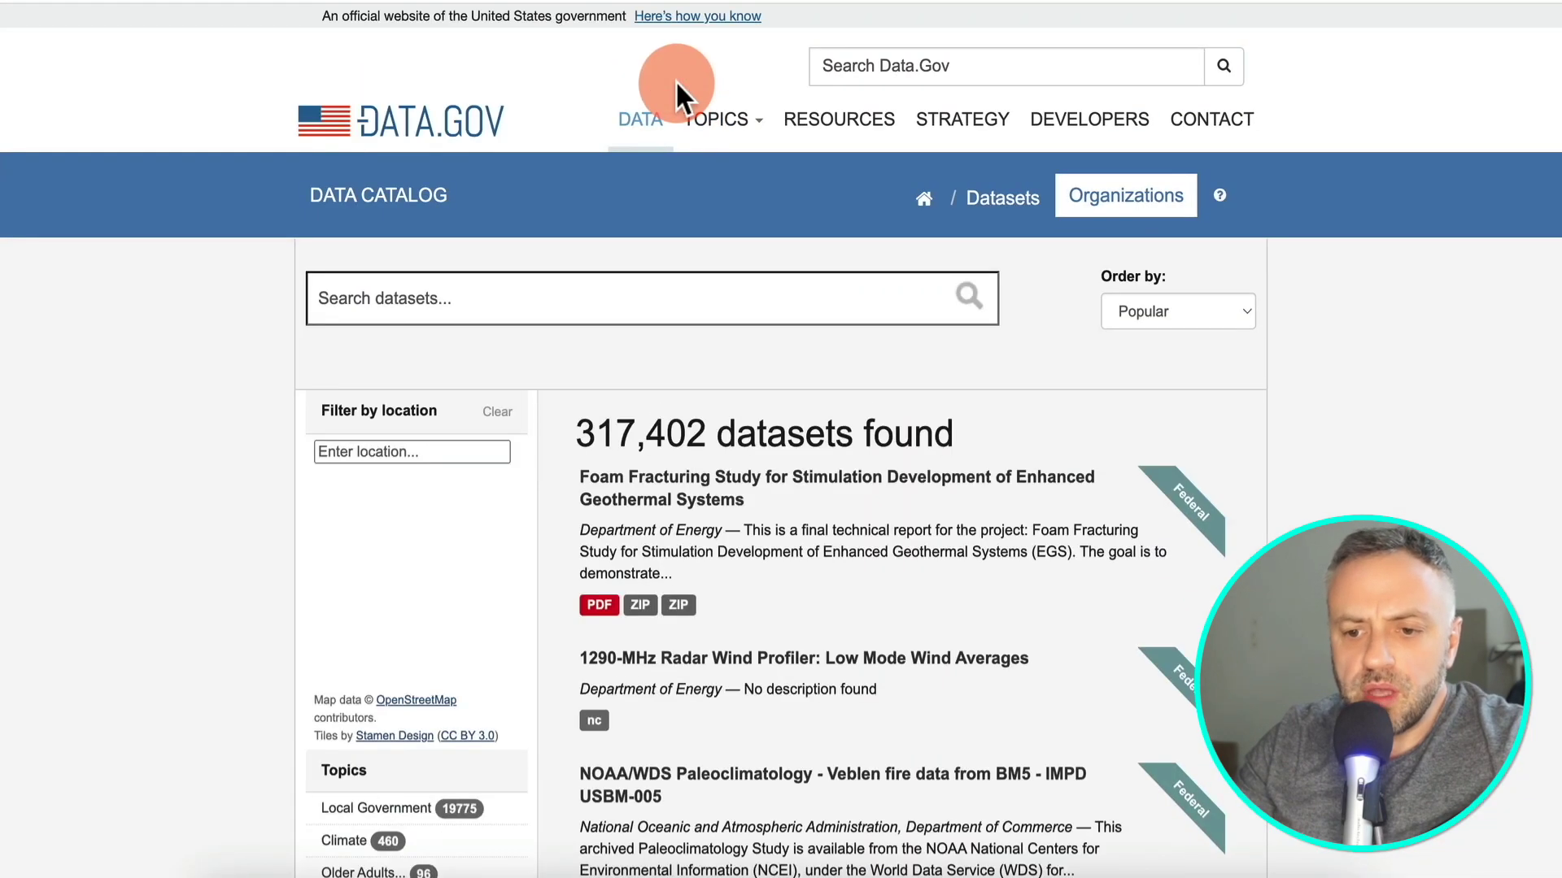
- Examine the Data.gov catalog's dataset listings along with its topic, tag, format, organization and publisher filters
scroll(203, 516, down, 5)
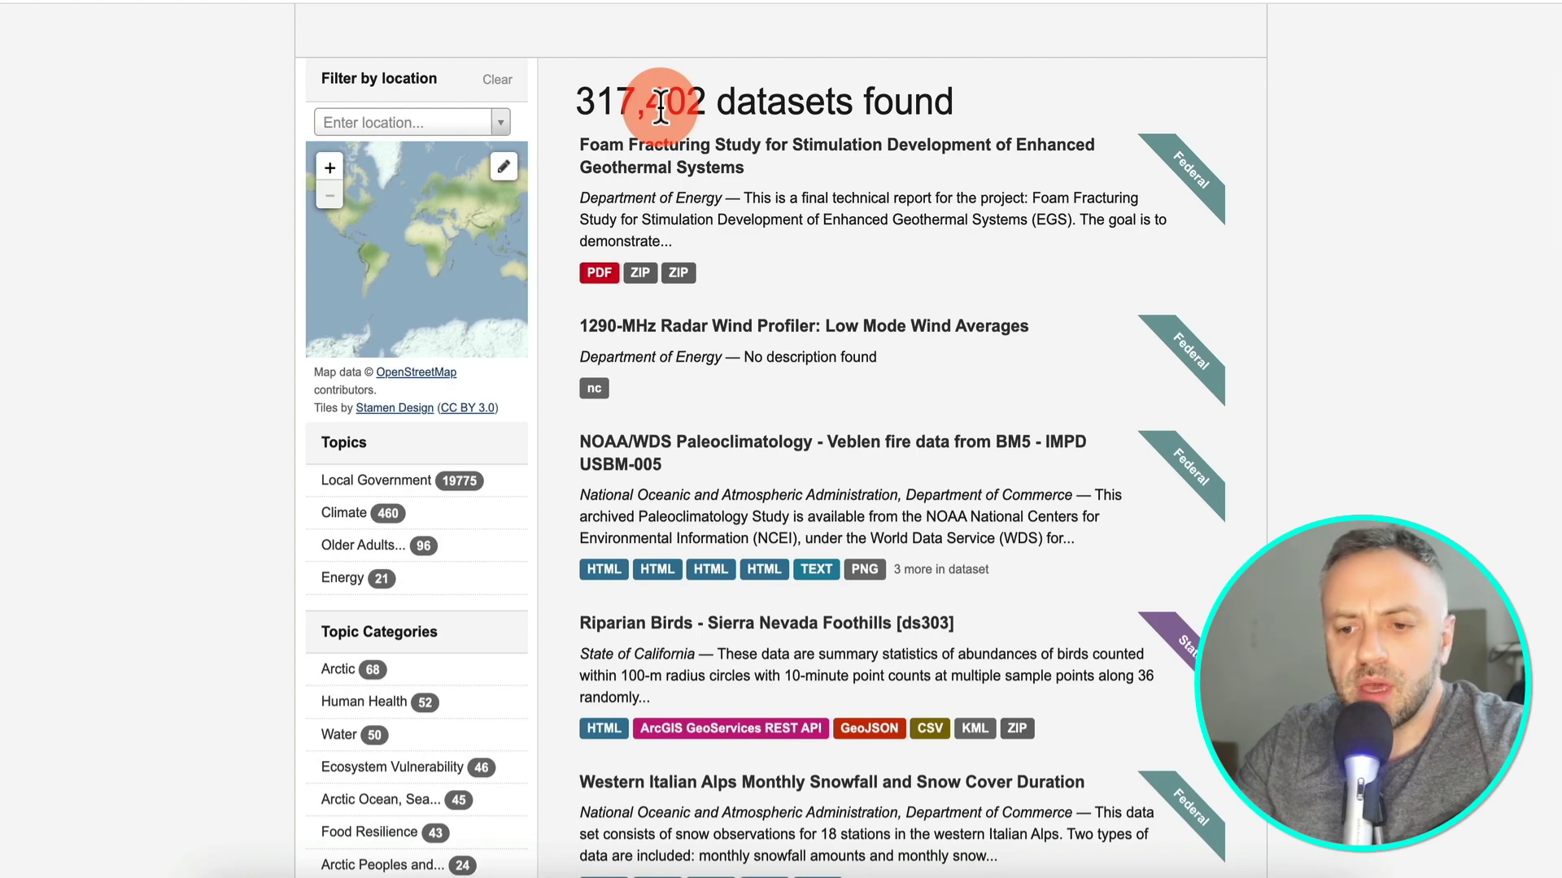
scroll(727, 482, down, 9)
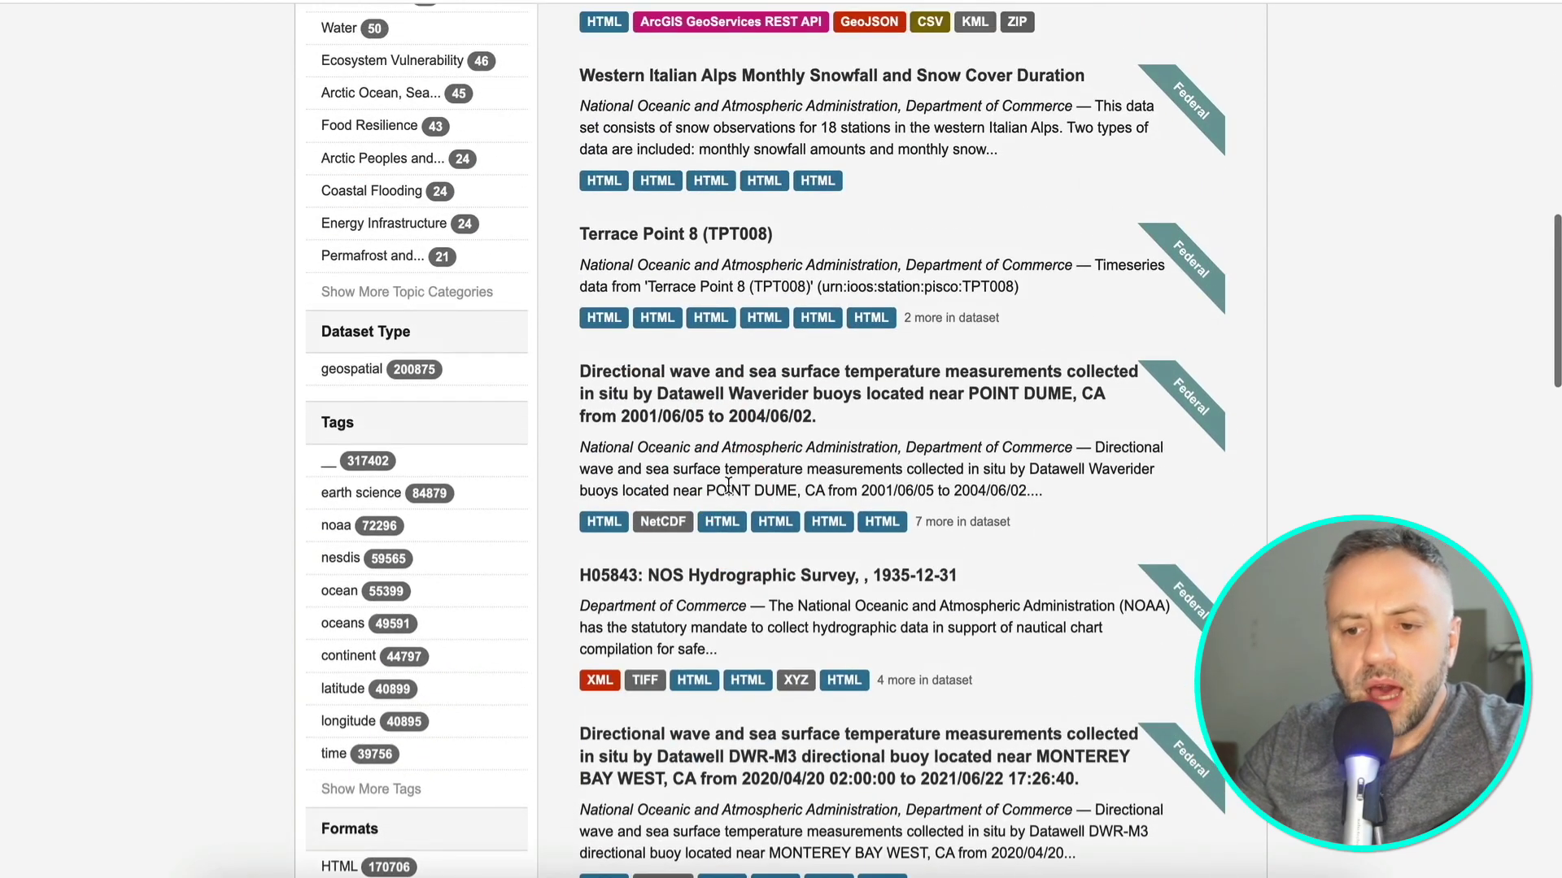
scroll(502, 203, up, 1)
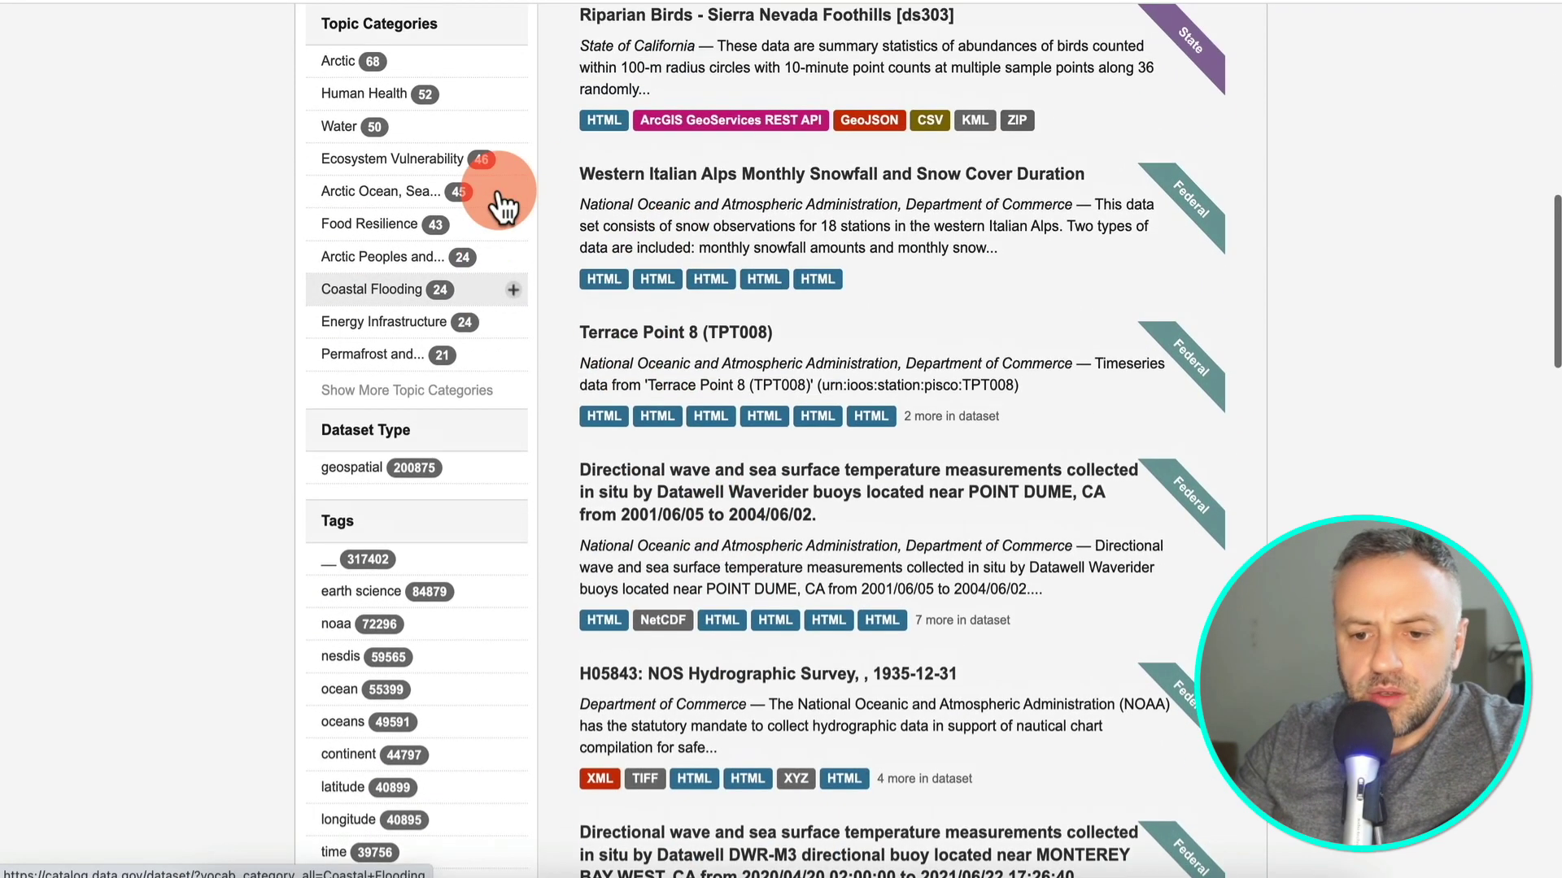
scroll(621, 244, down, 4)
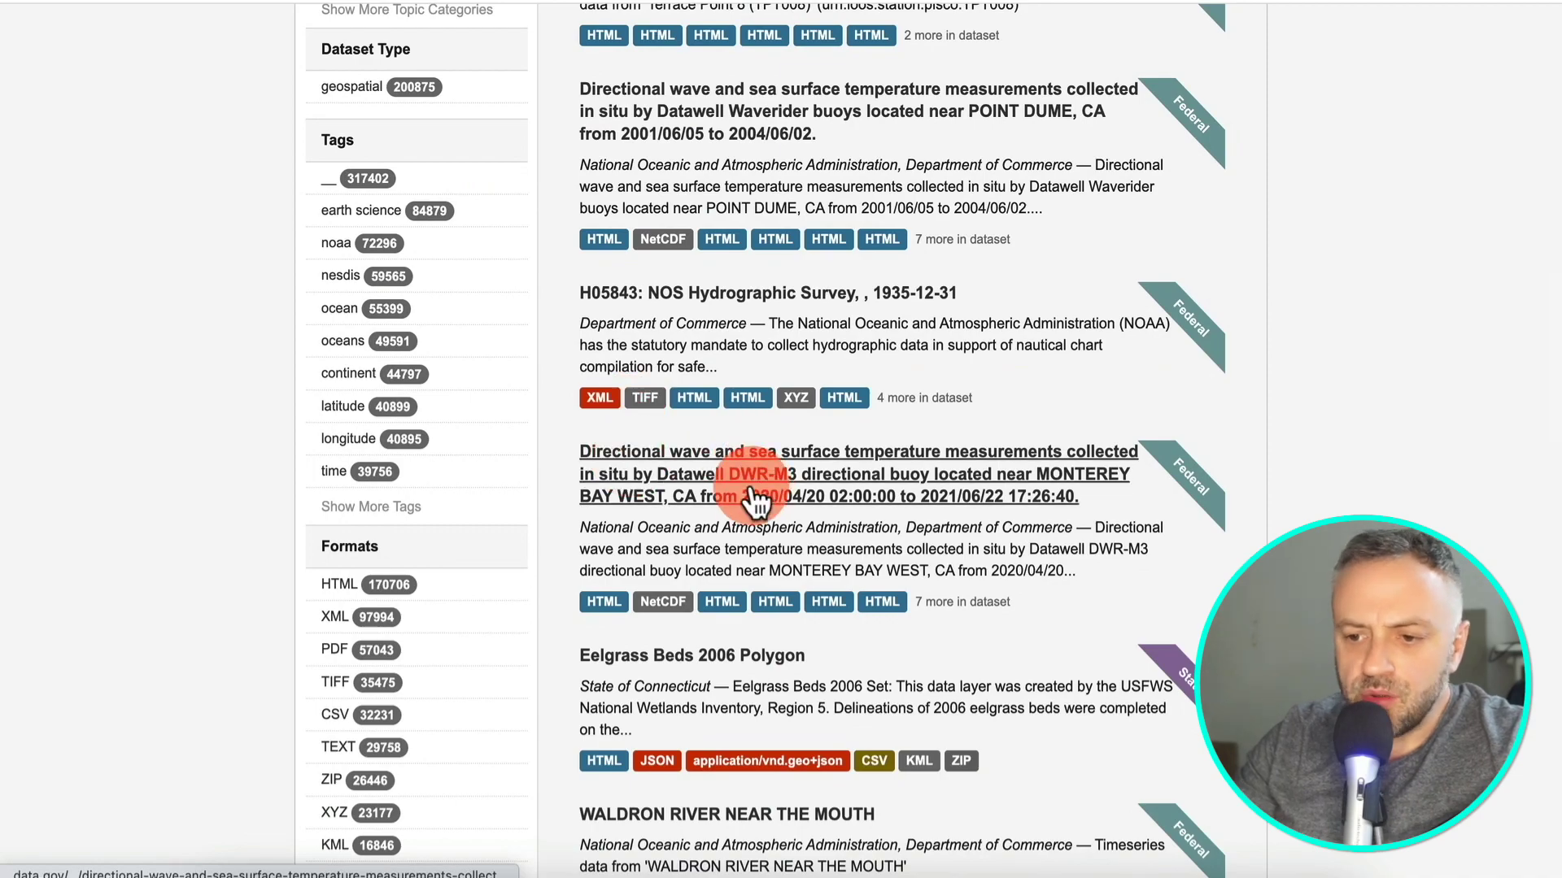
scroll(755, 500, down, 6)
scroll(911, 369, up, 6)
scroll(838, 472, down, 4)
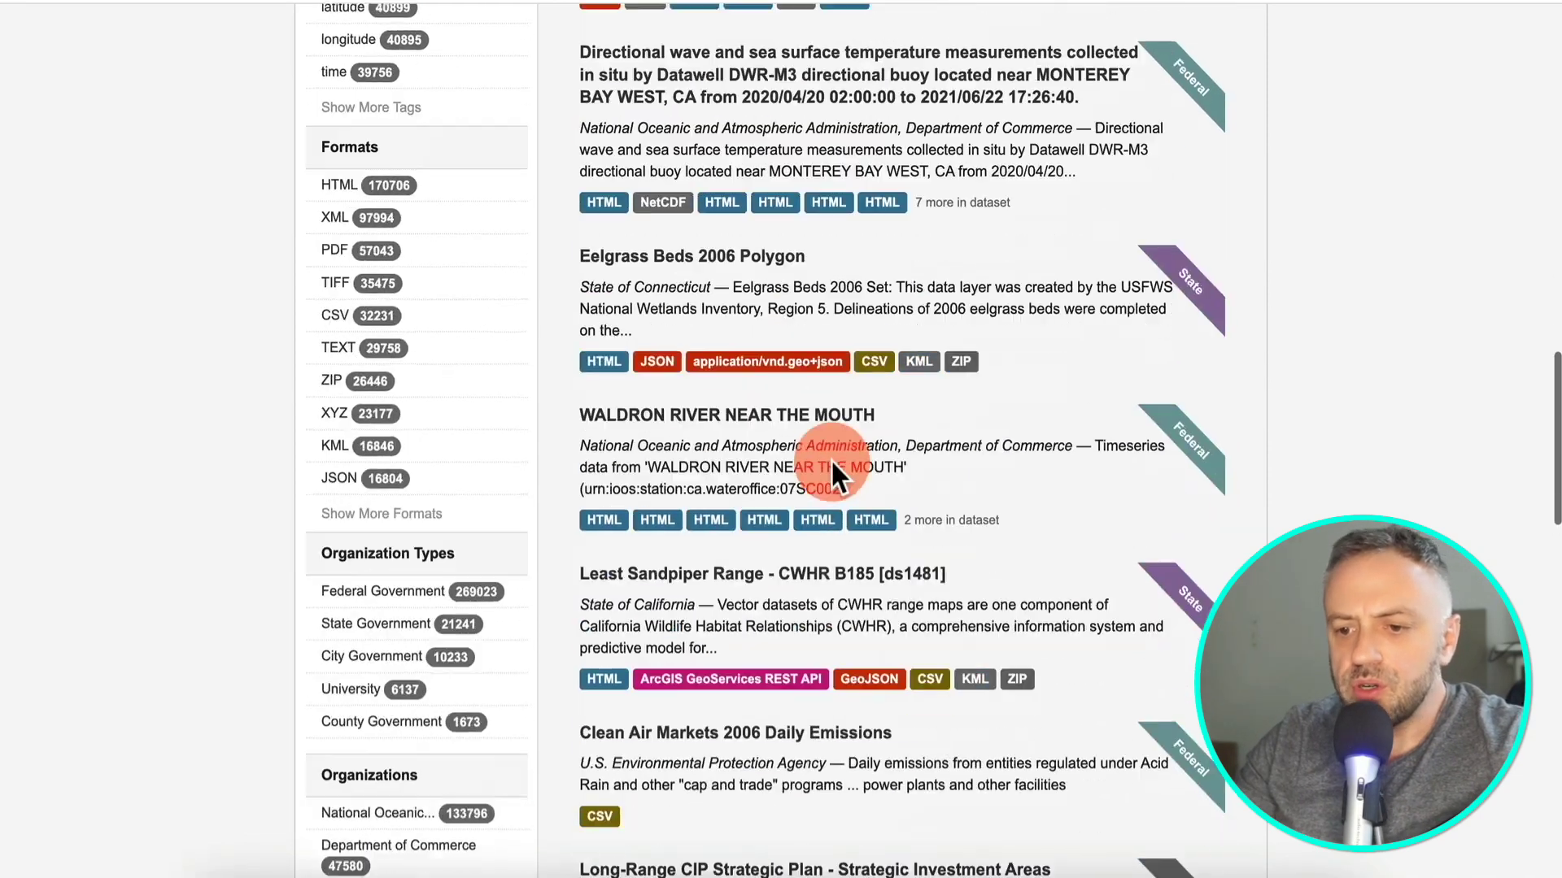
scroll(832, 458, down, 4)
scroll(712, 163, down, 5)
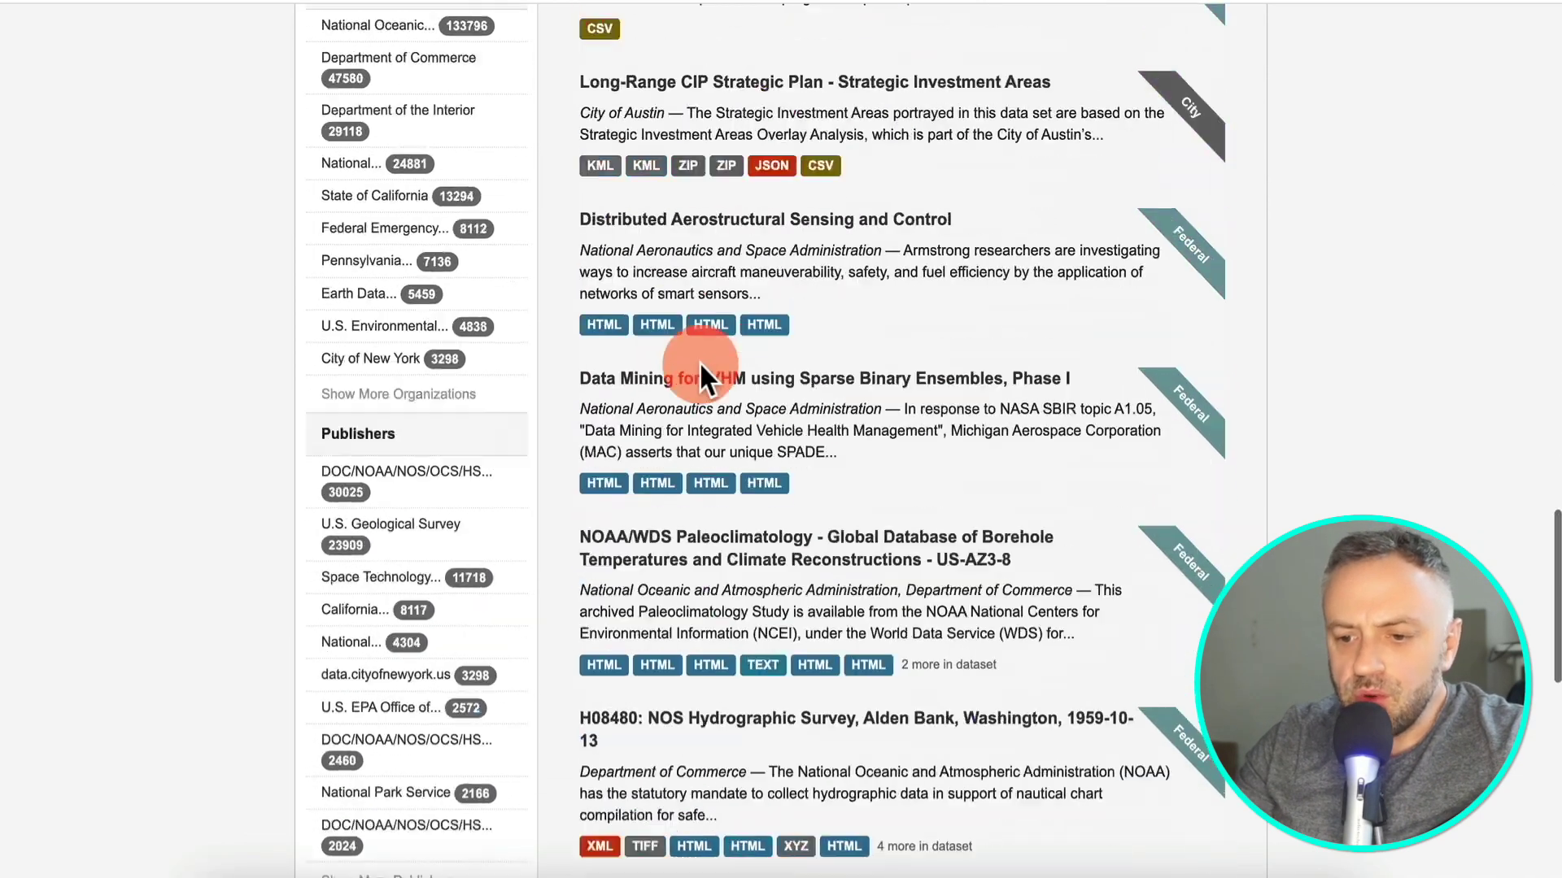
scroll(700, 366, down, 5)
scroll(697, 374, up, 20)
scroll(698, 363, down, 10)
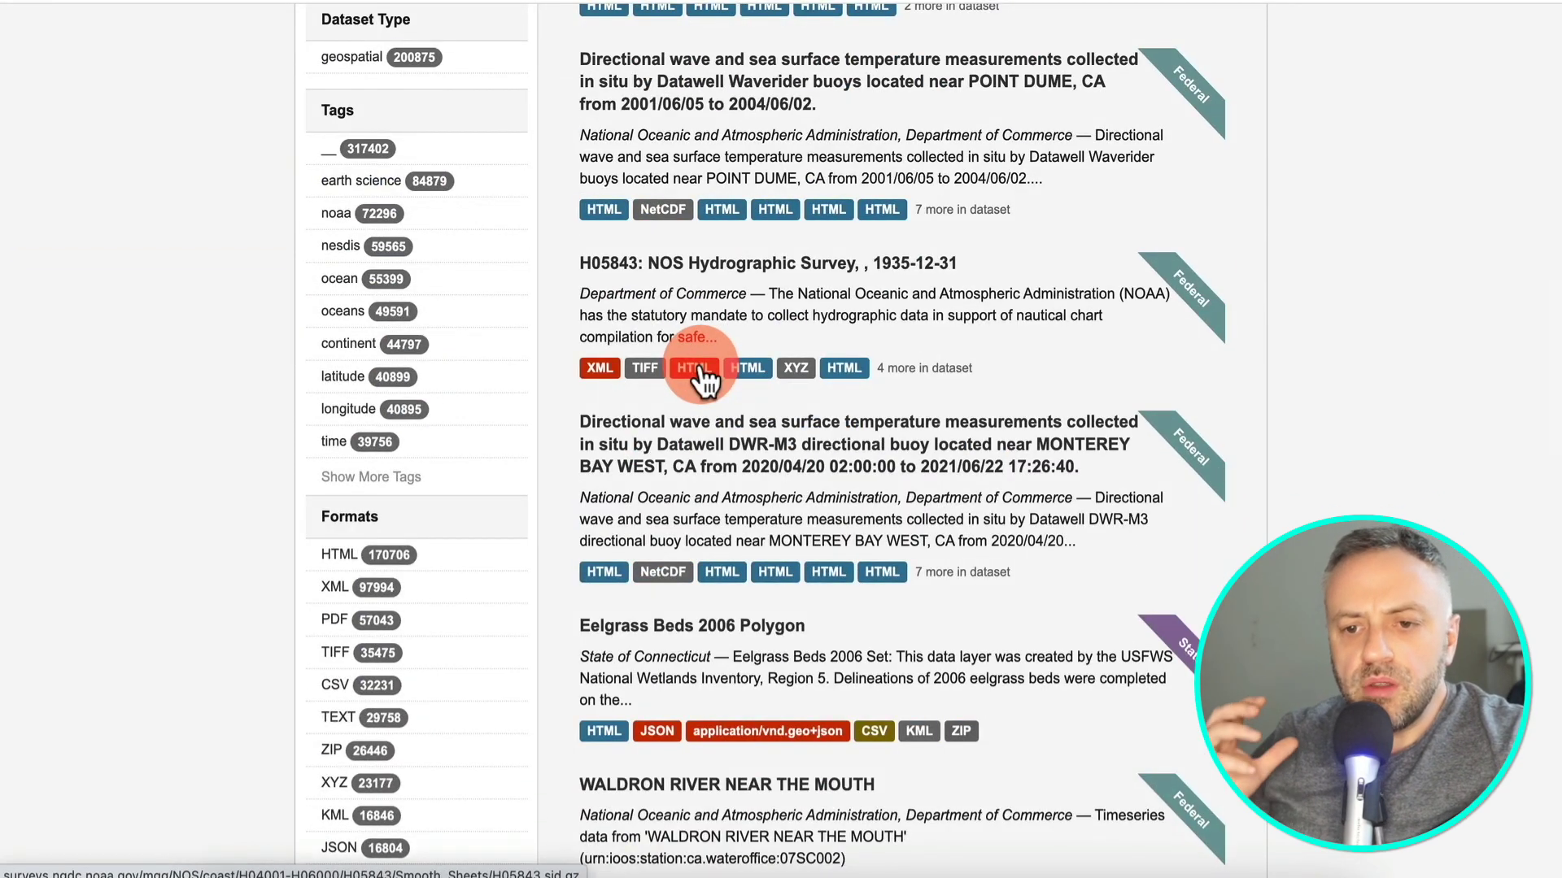
- Filter the Data.gov catalog by the earth science tag and view the site's list of topics
click(381, 184)
scroll(642, 372, down, 3)
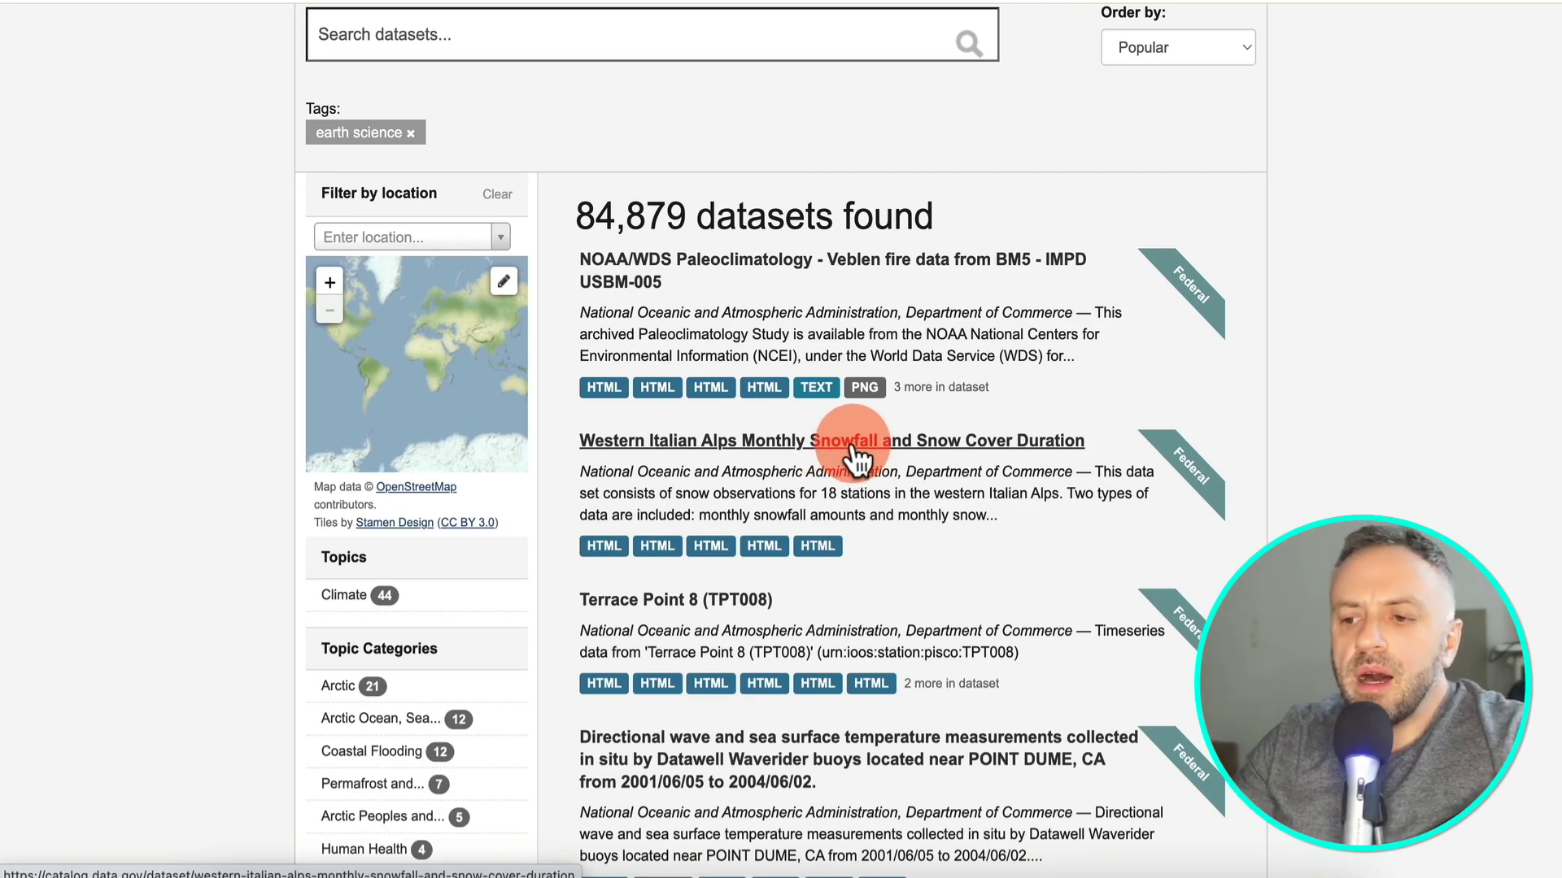
scroll(854, 460, down, 5)
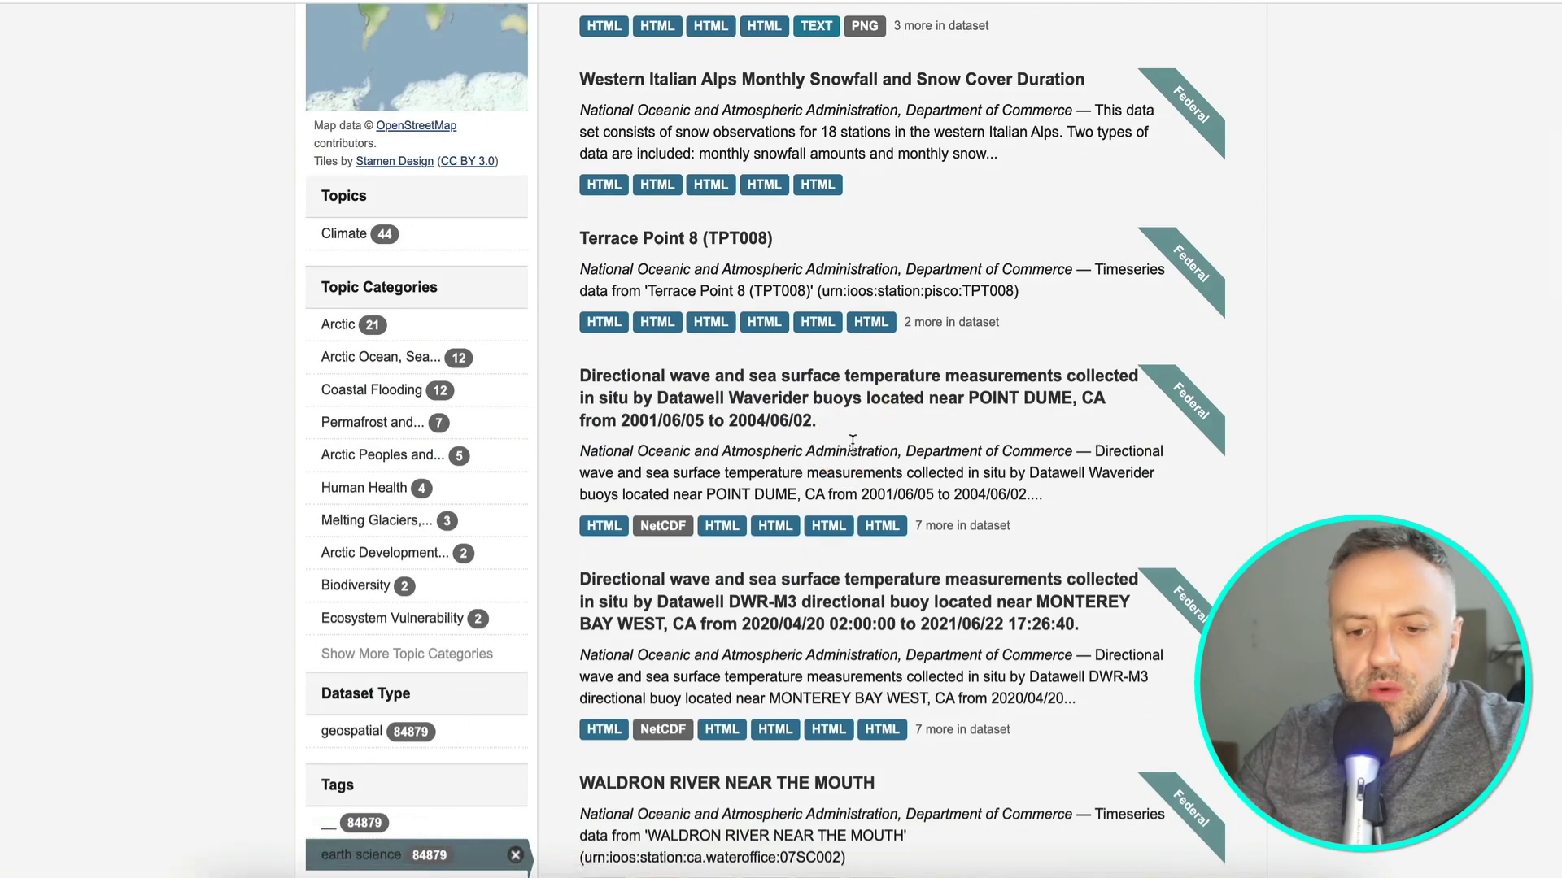
scroll(852, 442, up, 9)
click(728, 118)
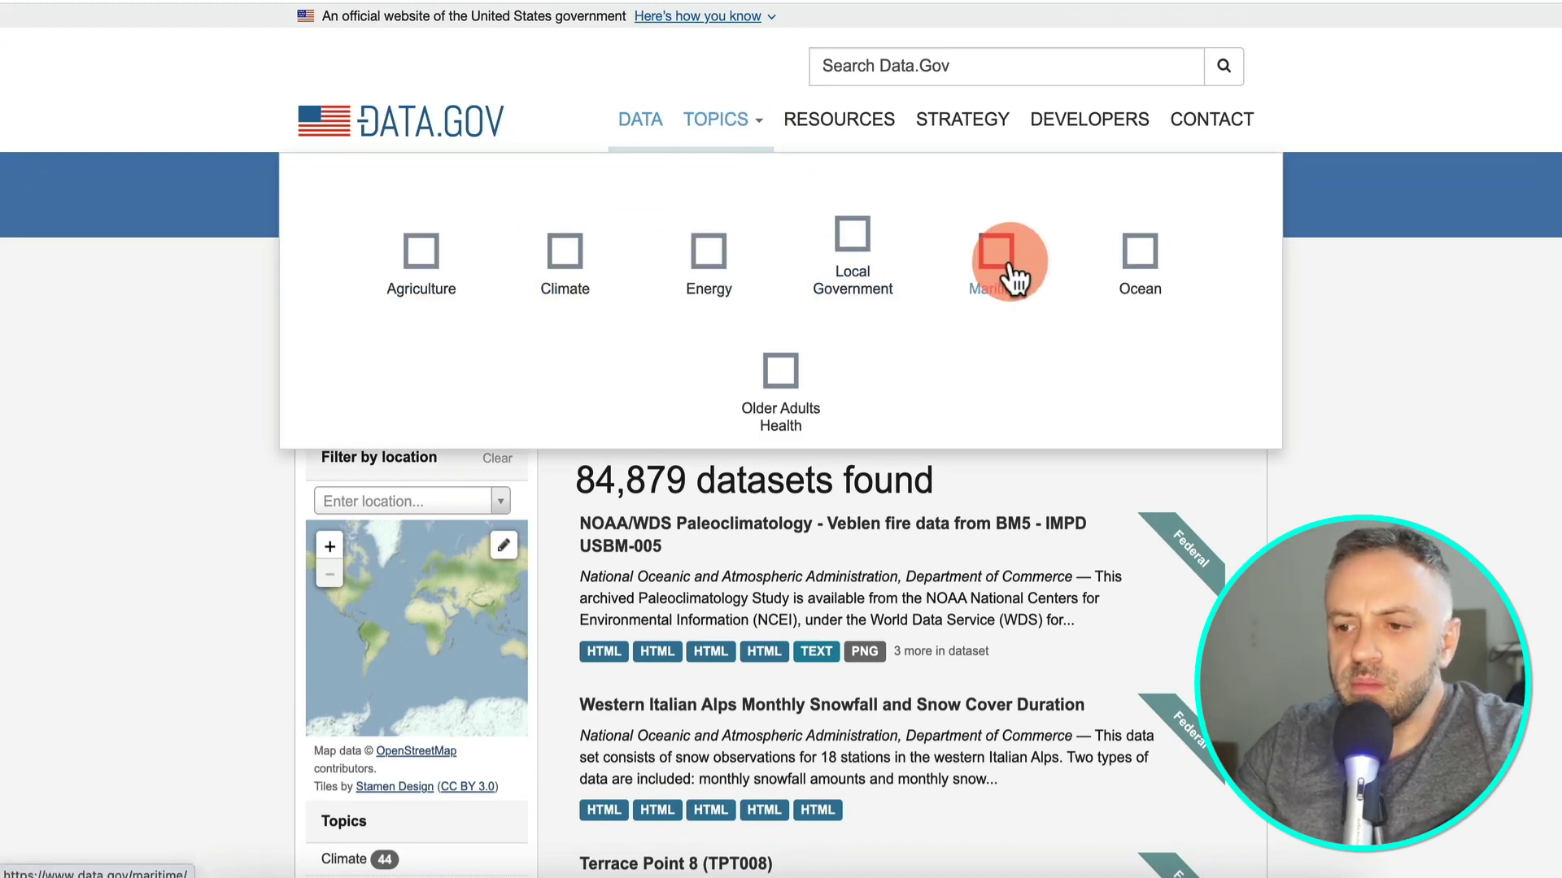
click(573, 262)
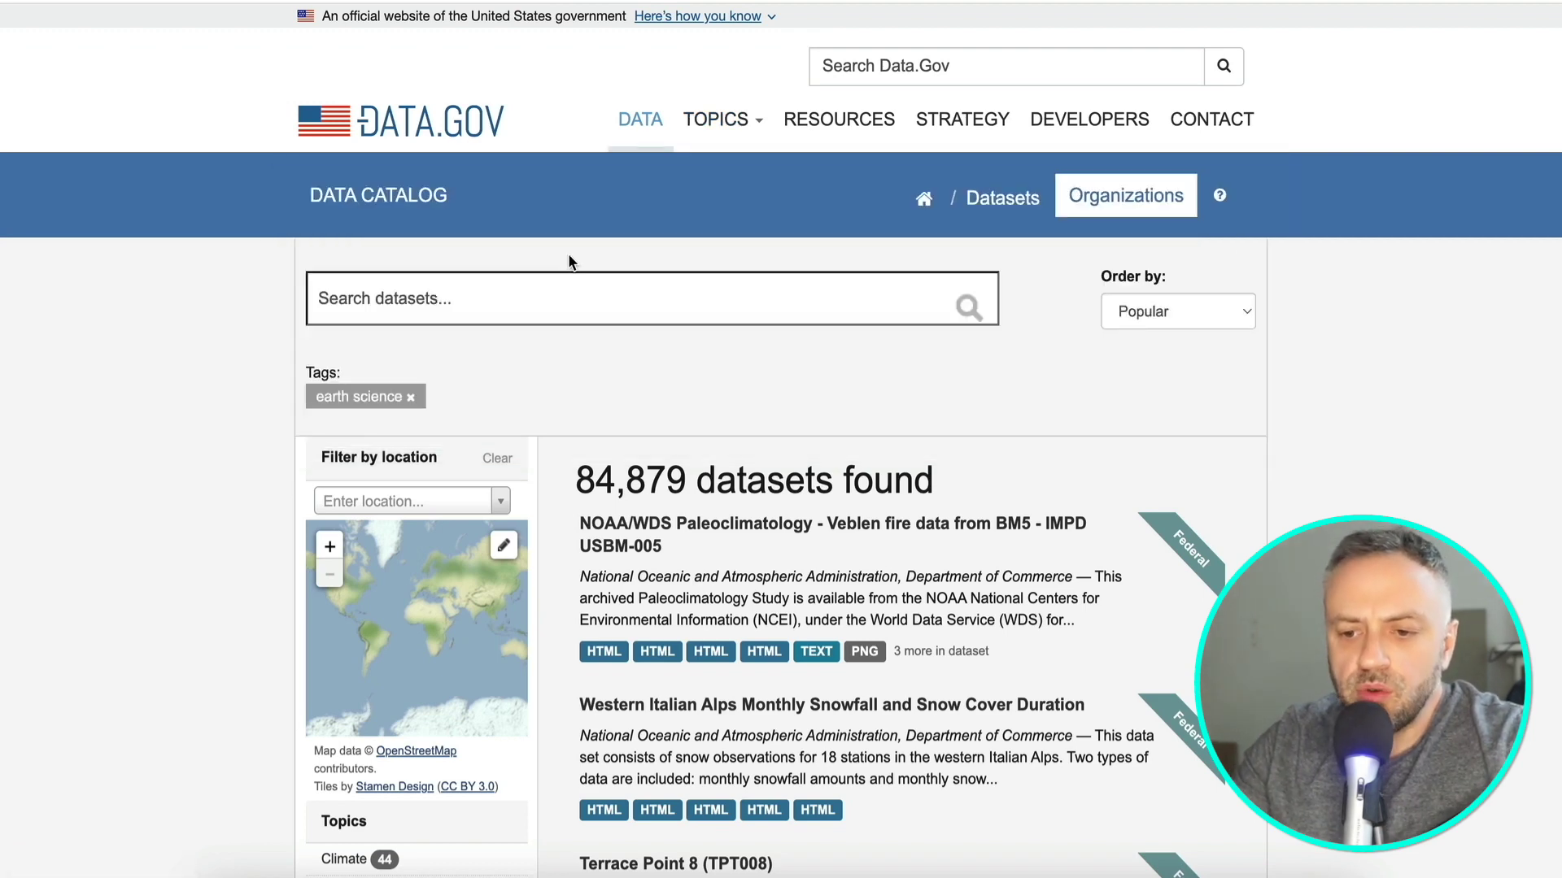
- Switch to the data.world site and look through its home page and its business datasets
click(304, 422)
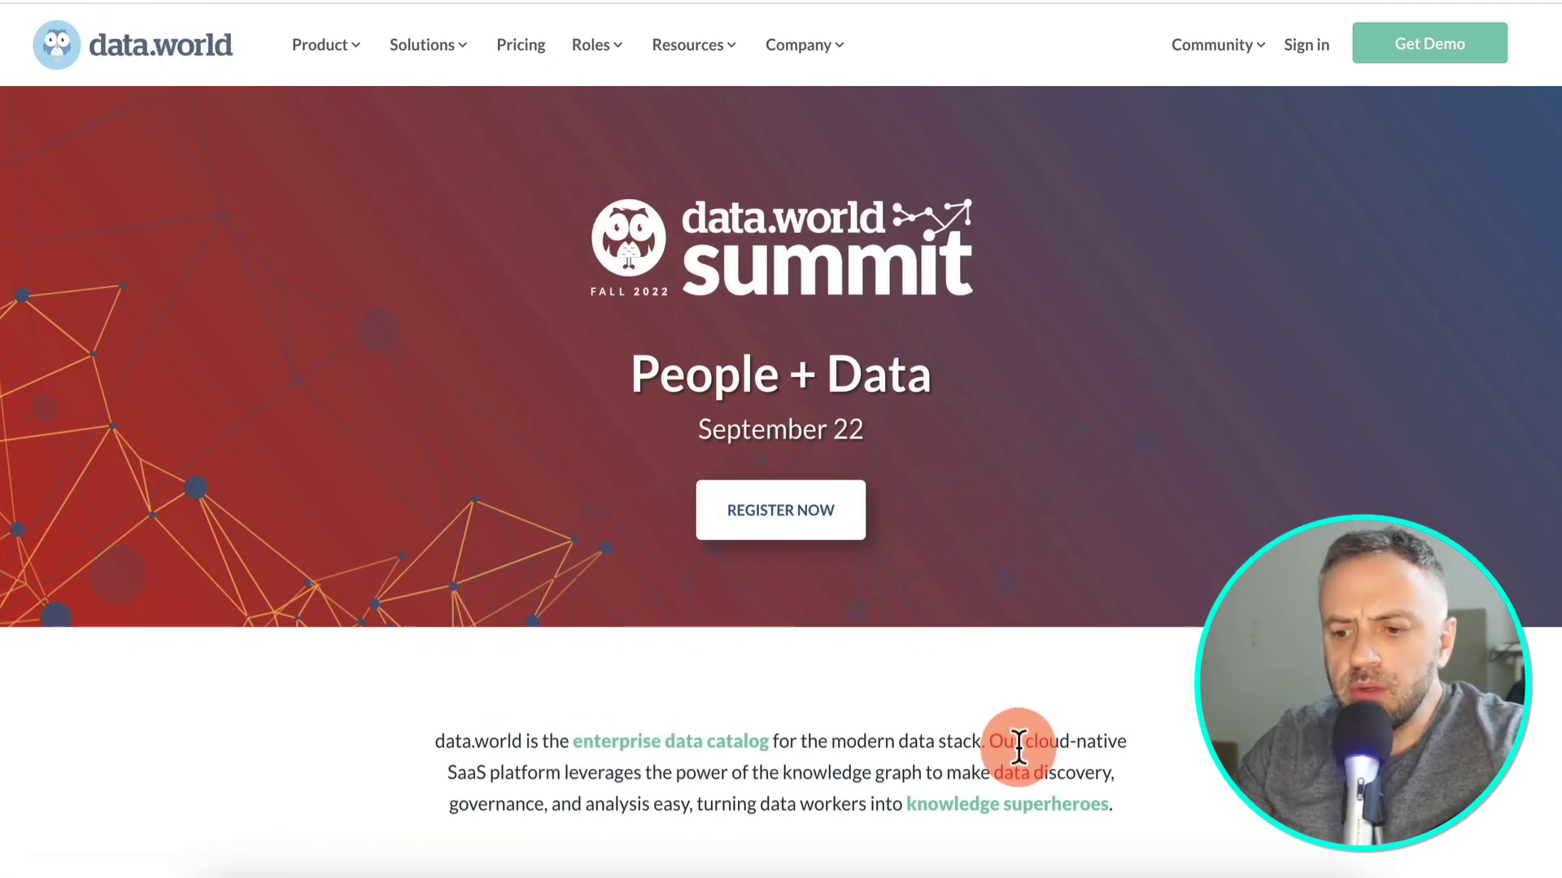
scroll(838, 802, down, 10)
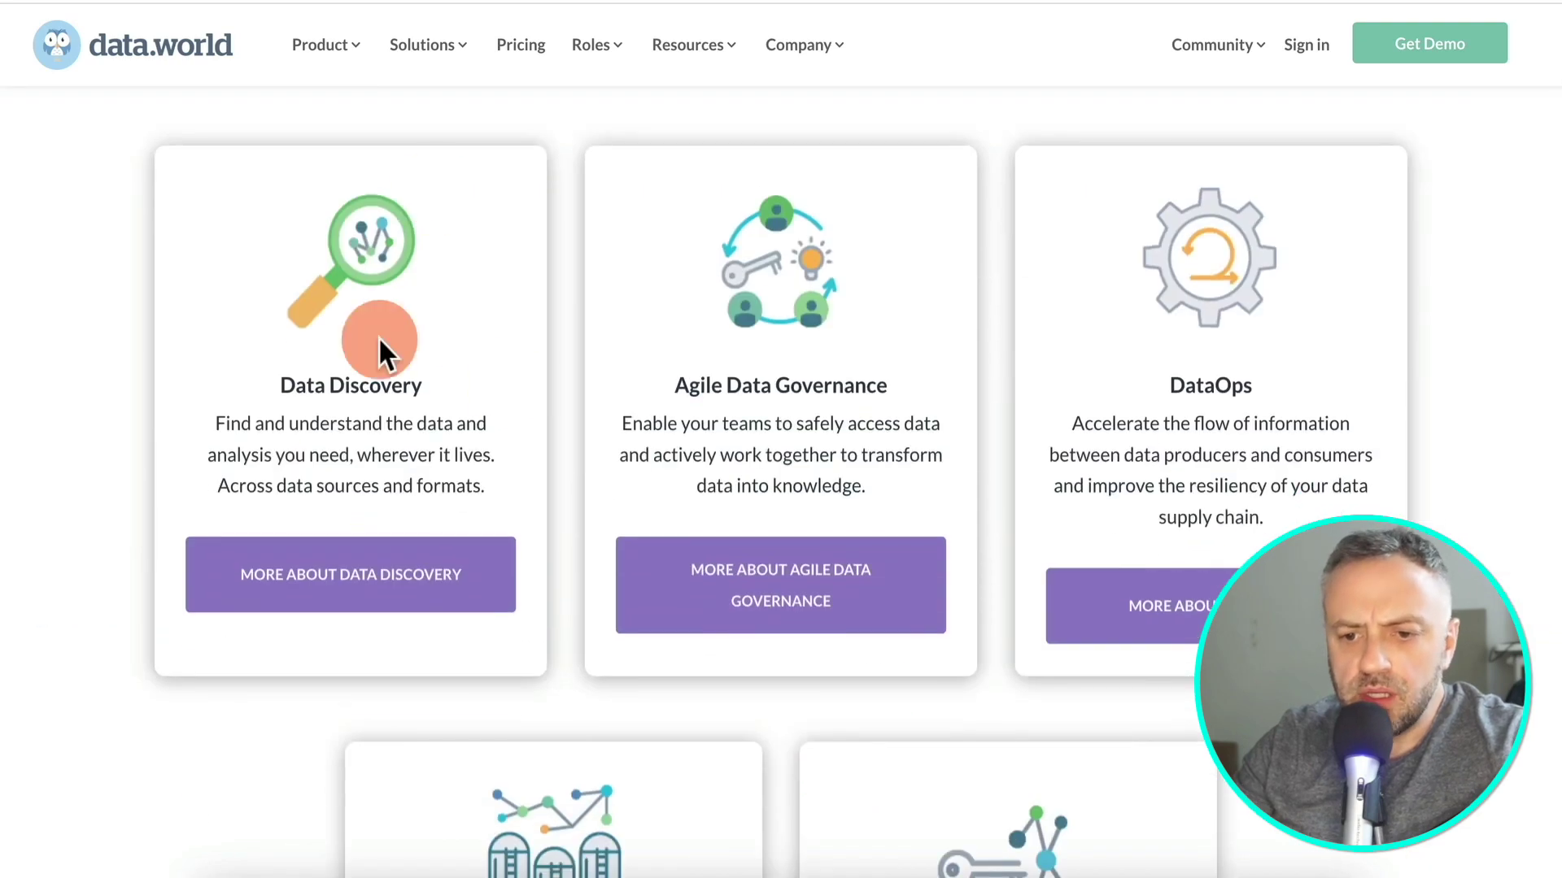
scroll(615, 363, down, 5)
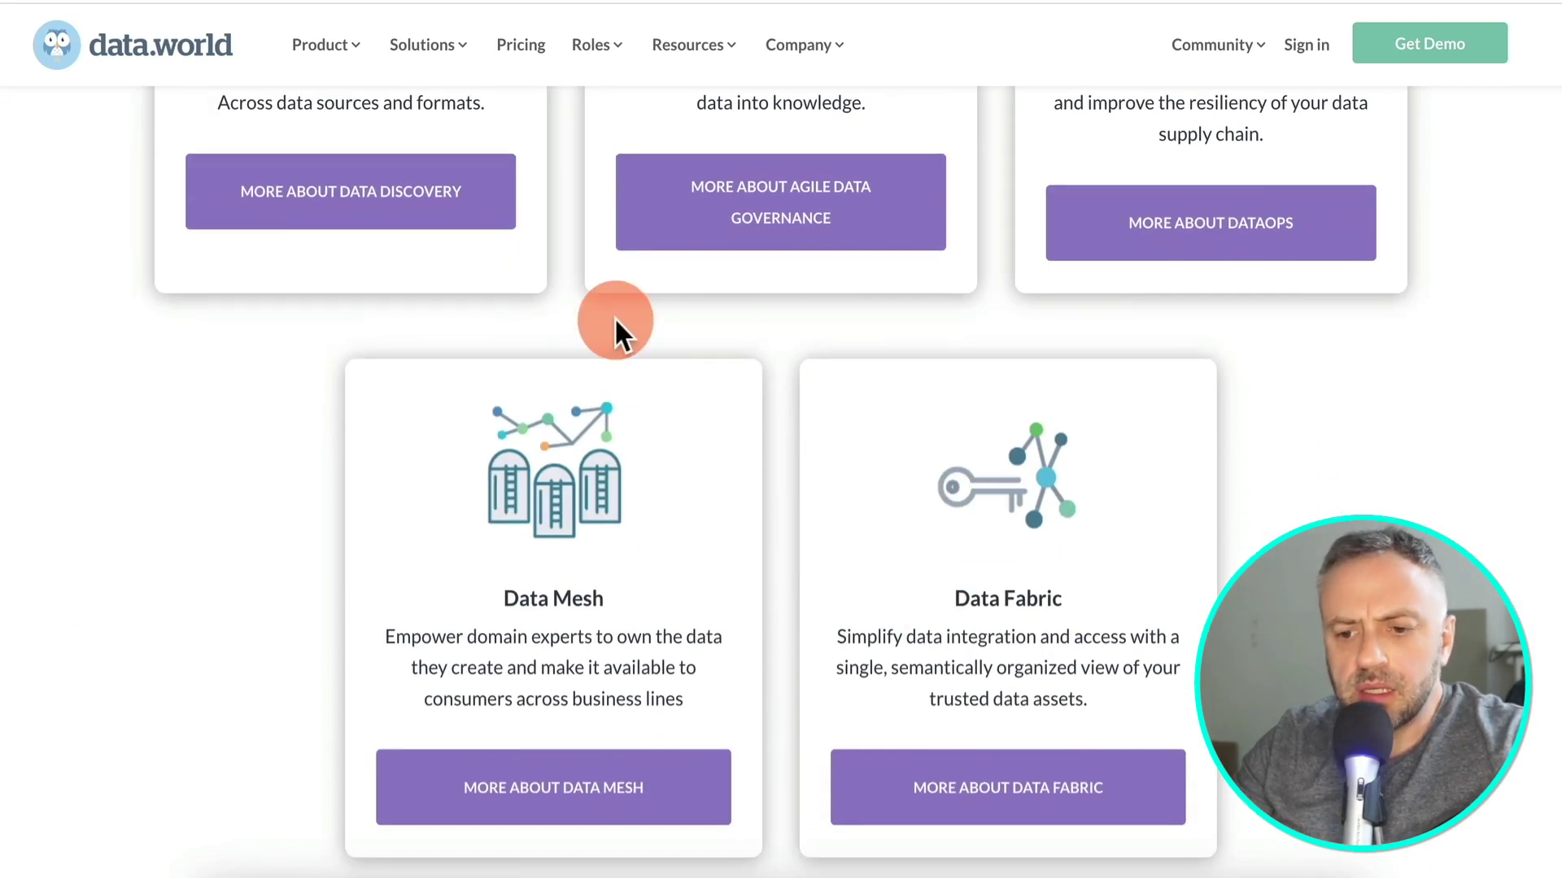
scroll(614, 326, up, 7)
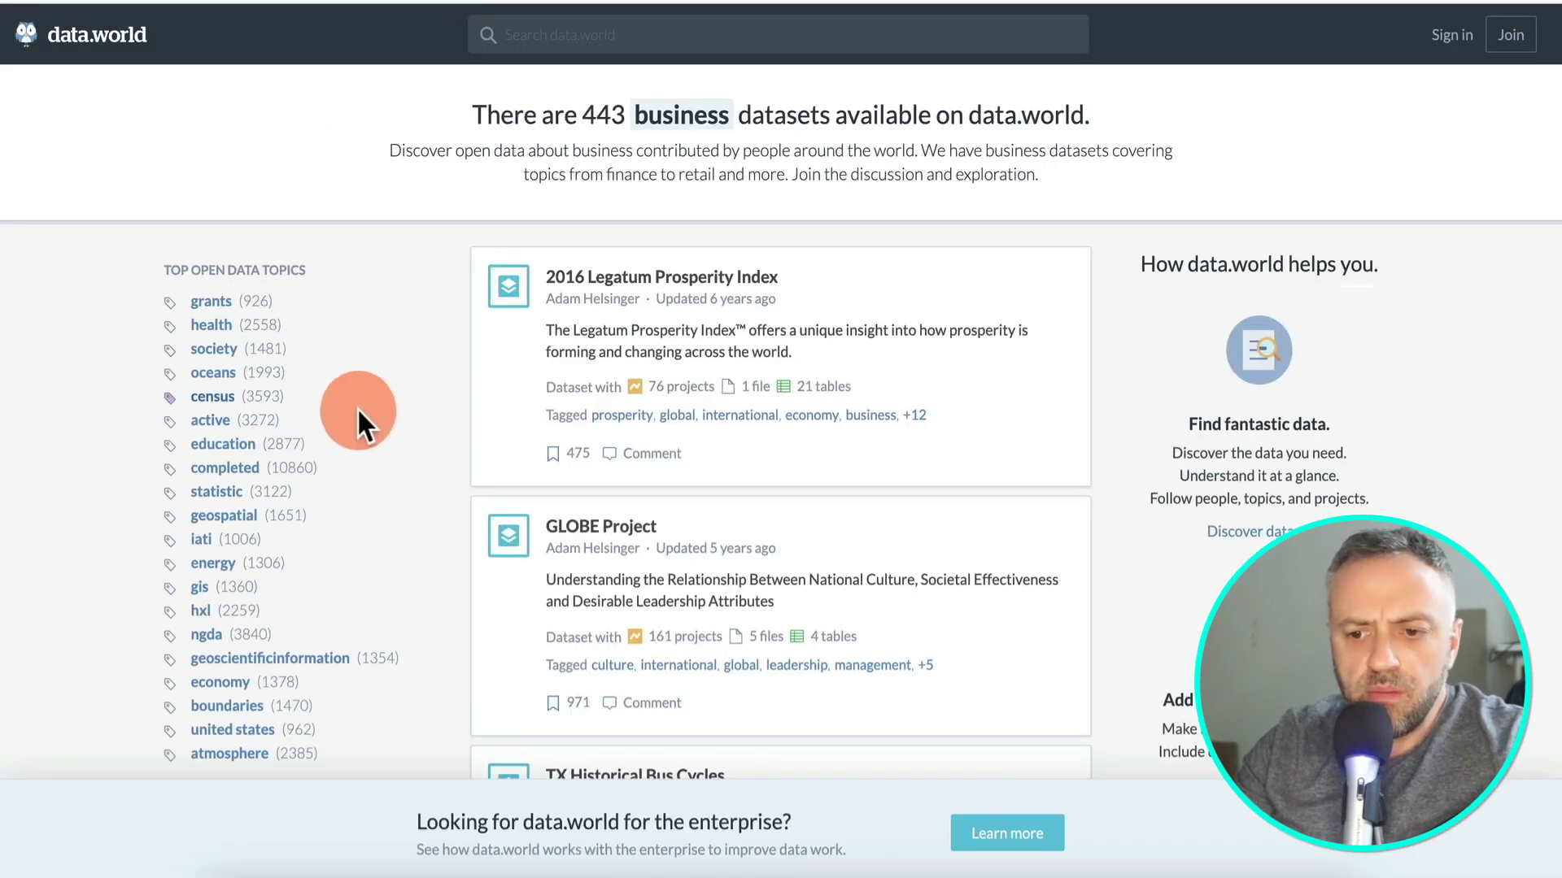
scroll(569, 412, down, 4)
scroll(575, 398, up, 4)
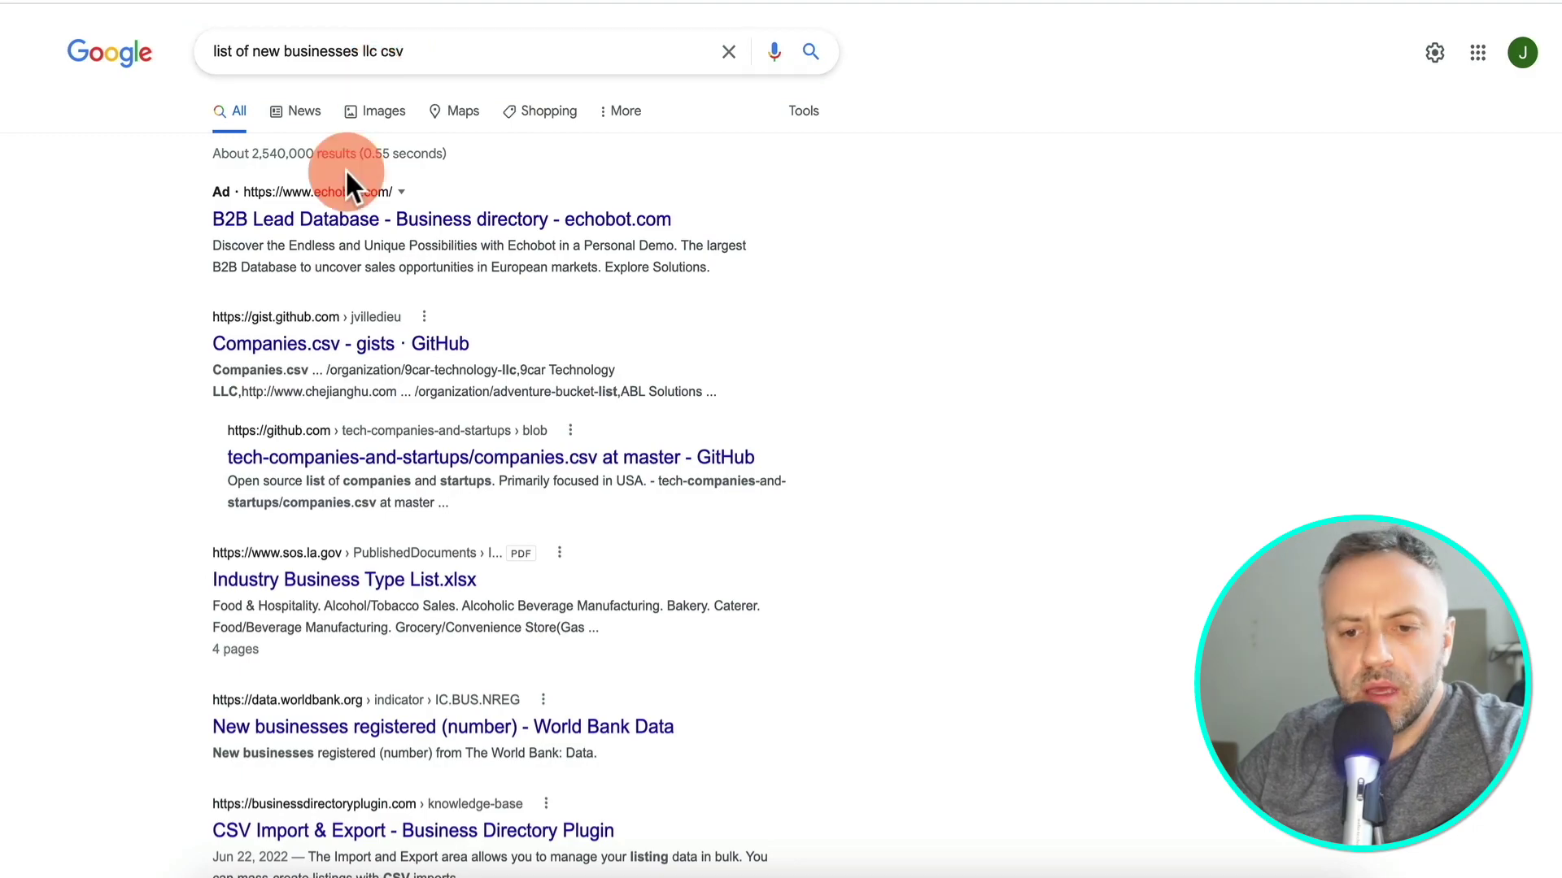
- Review the Google results for "list of new businesses llc csv" and open the Companies.csv gist on GitHub
scroll(213, 402, down, 10)
scroll(216, 411, up, 3)
scroll(213, 401, up, 10)
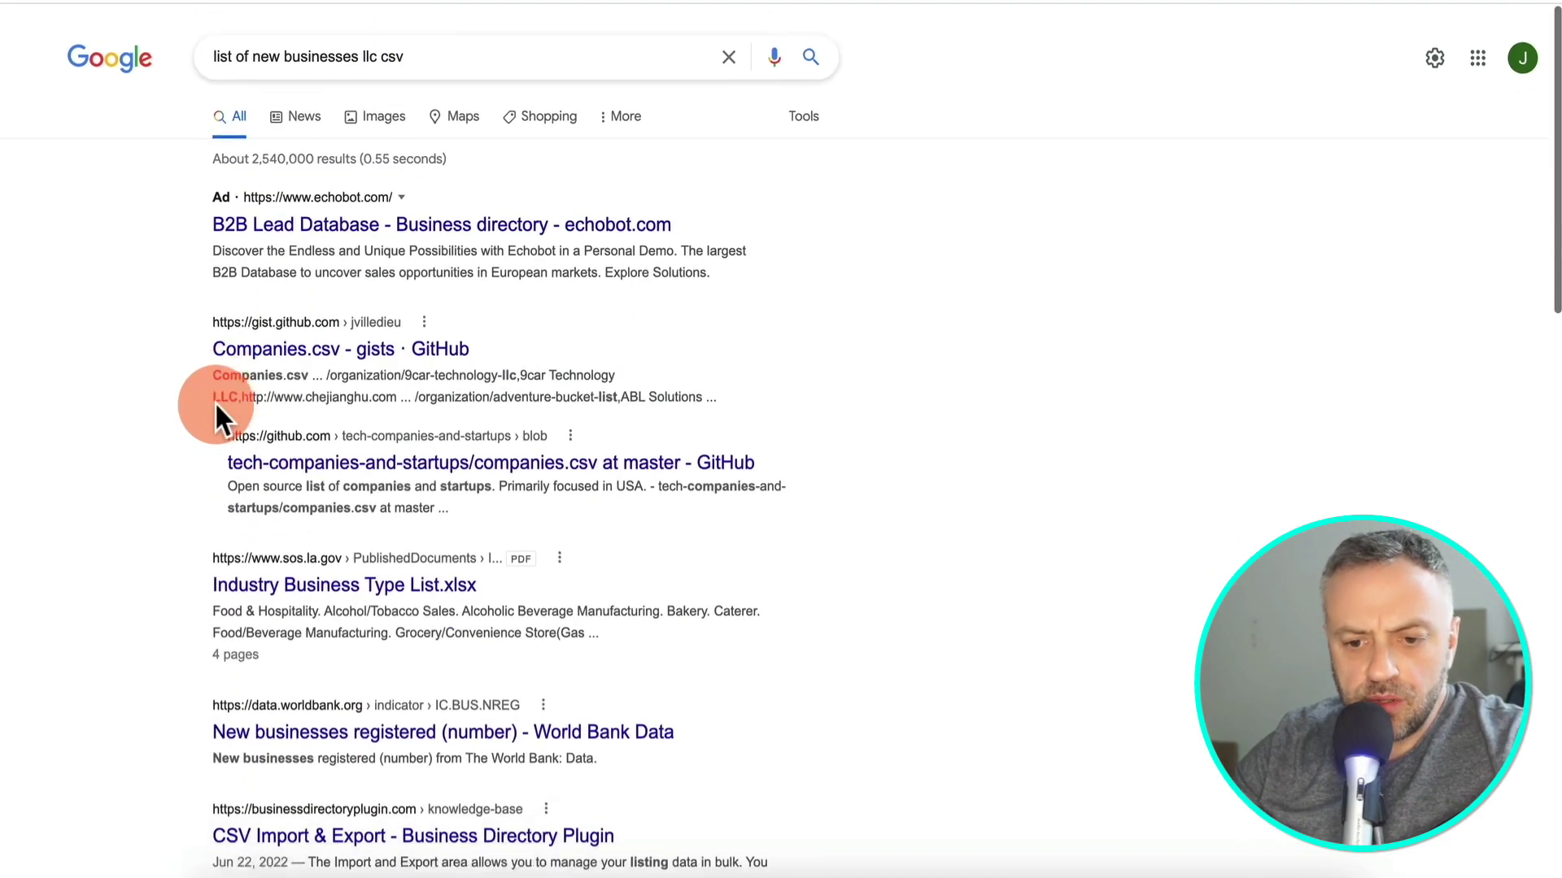
scroll(314, 409, down, 1)
scroll(290, 658, up, 2)
scroll(290, 659, down, 1)
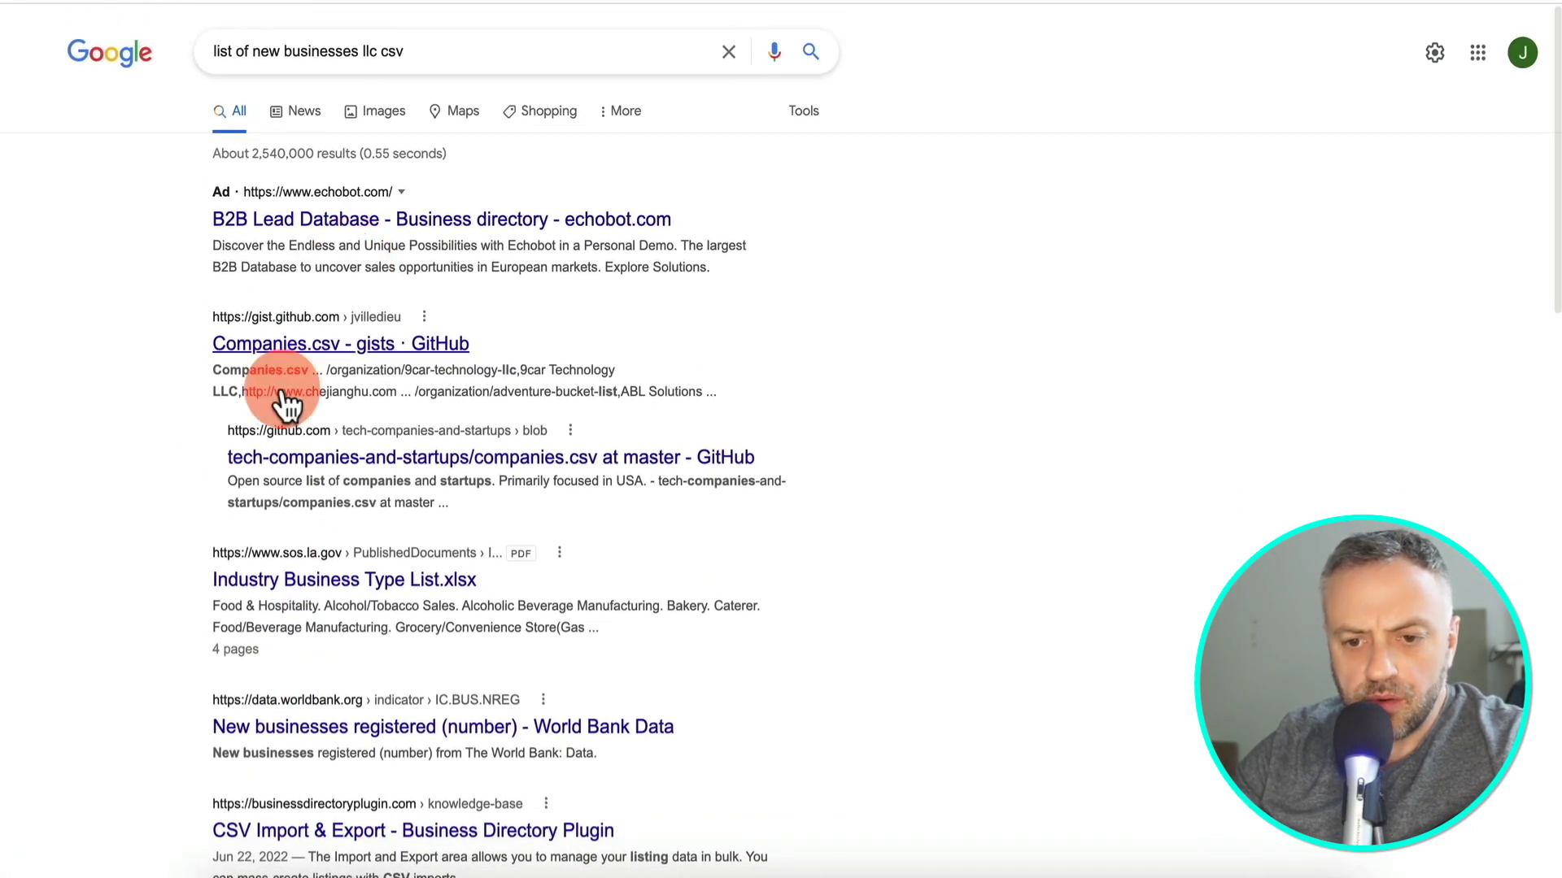
click(351, 370)
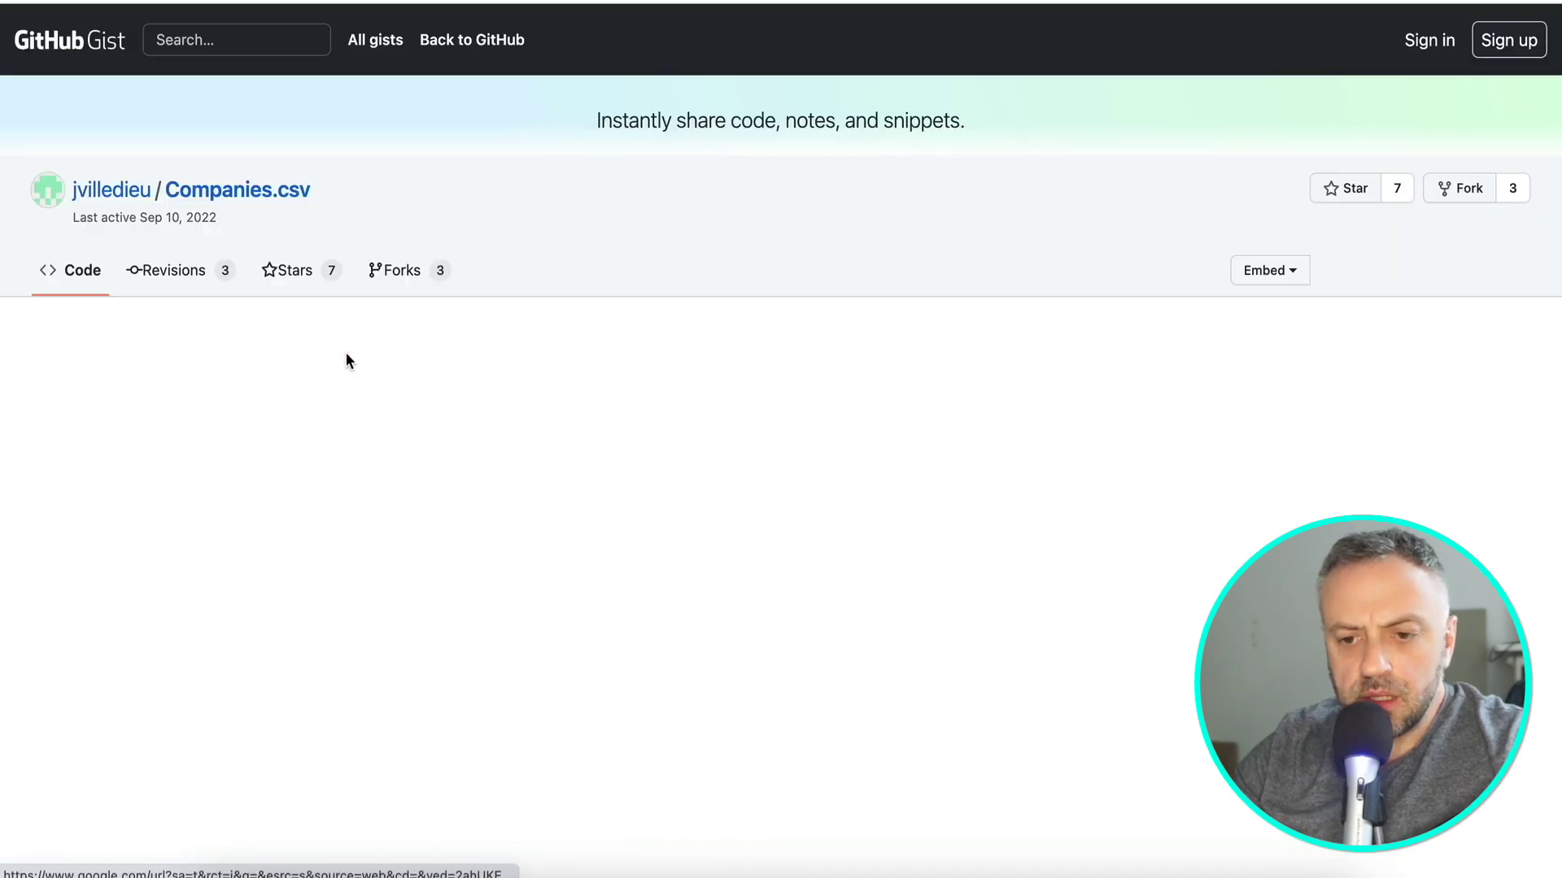
- Look through the Companies.csv gist's contents and go back to the Google results to review the other listings
scroll(504, 440, down, 5)
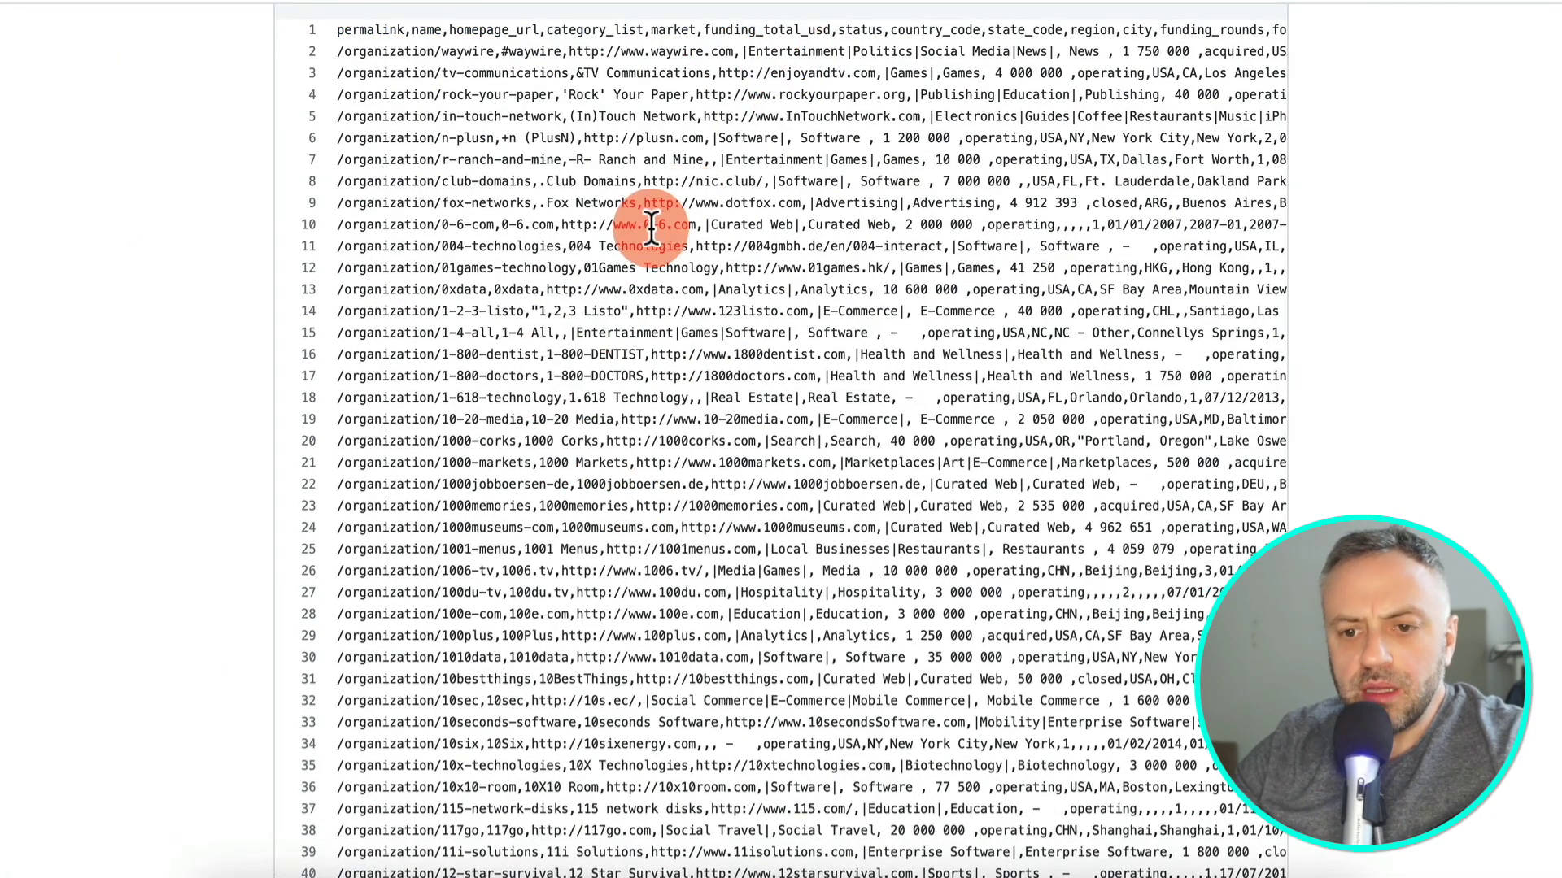
scroll(648, 230, up, 5)
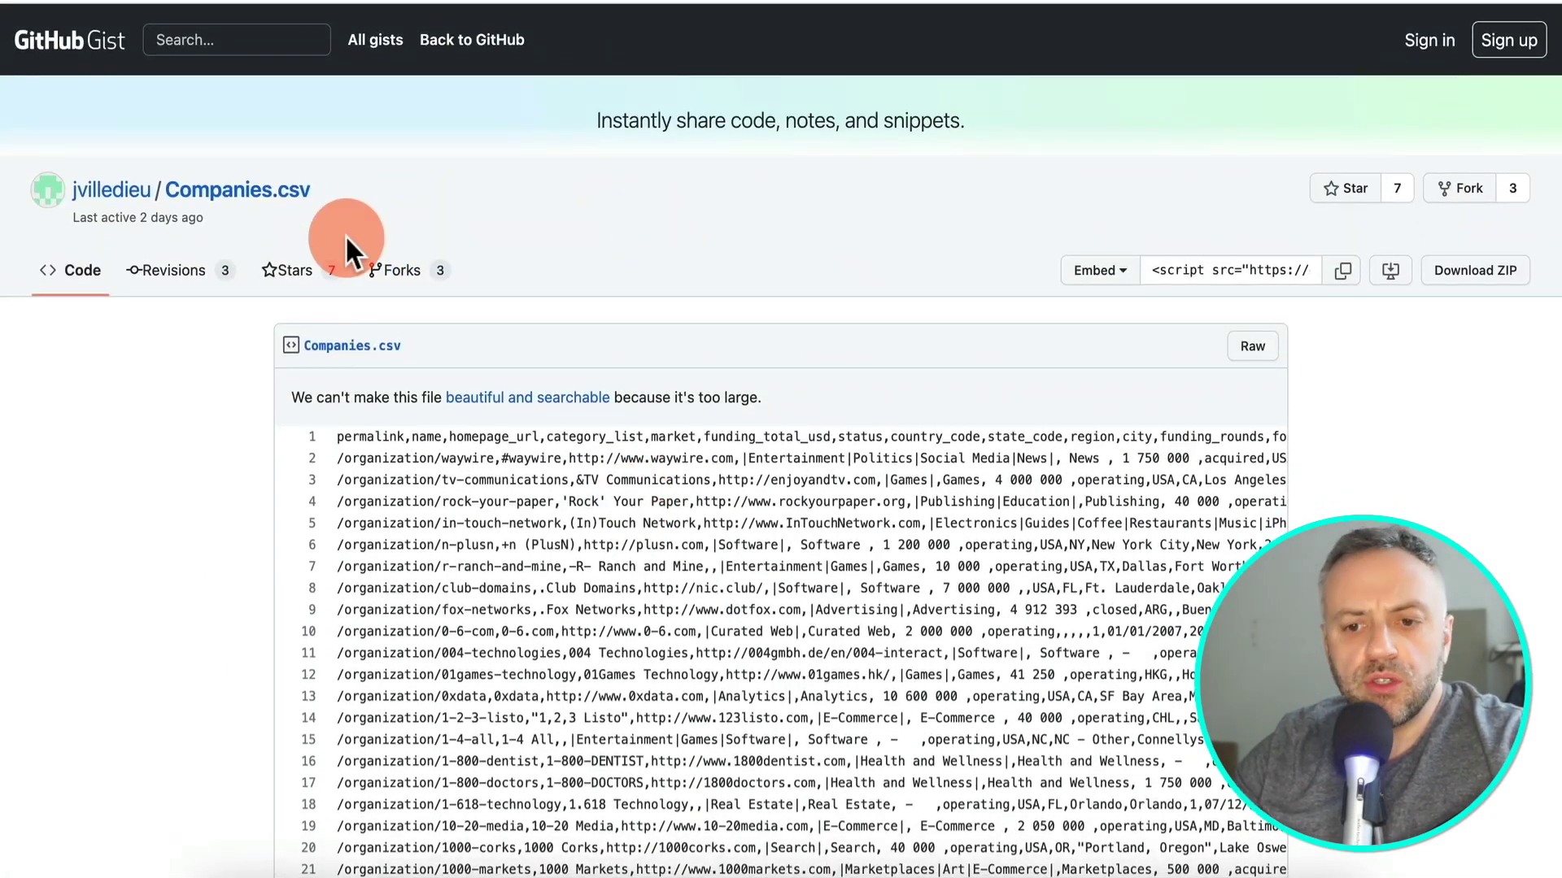
key(alt+Left)
scroll(160, 476, down, 4)
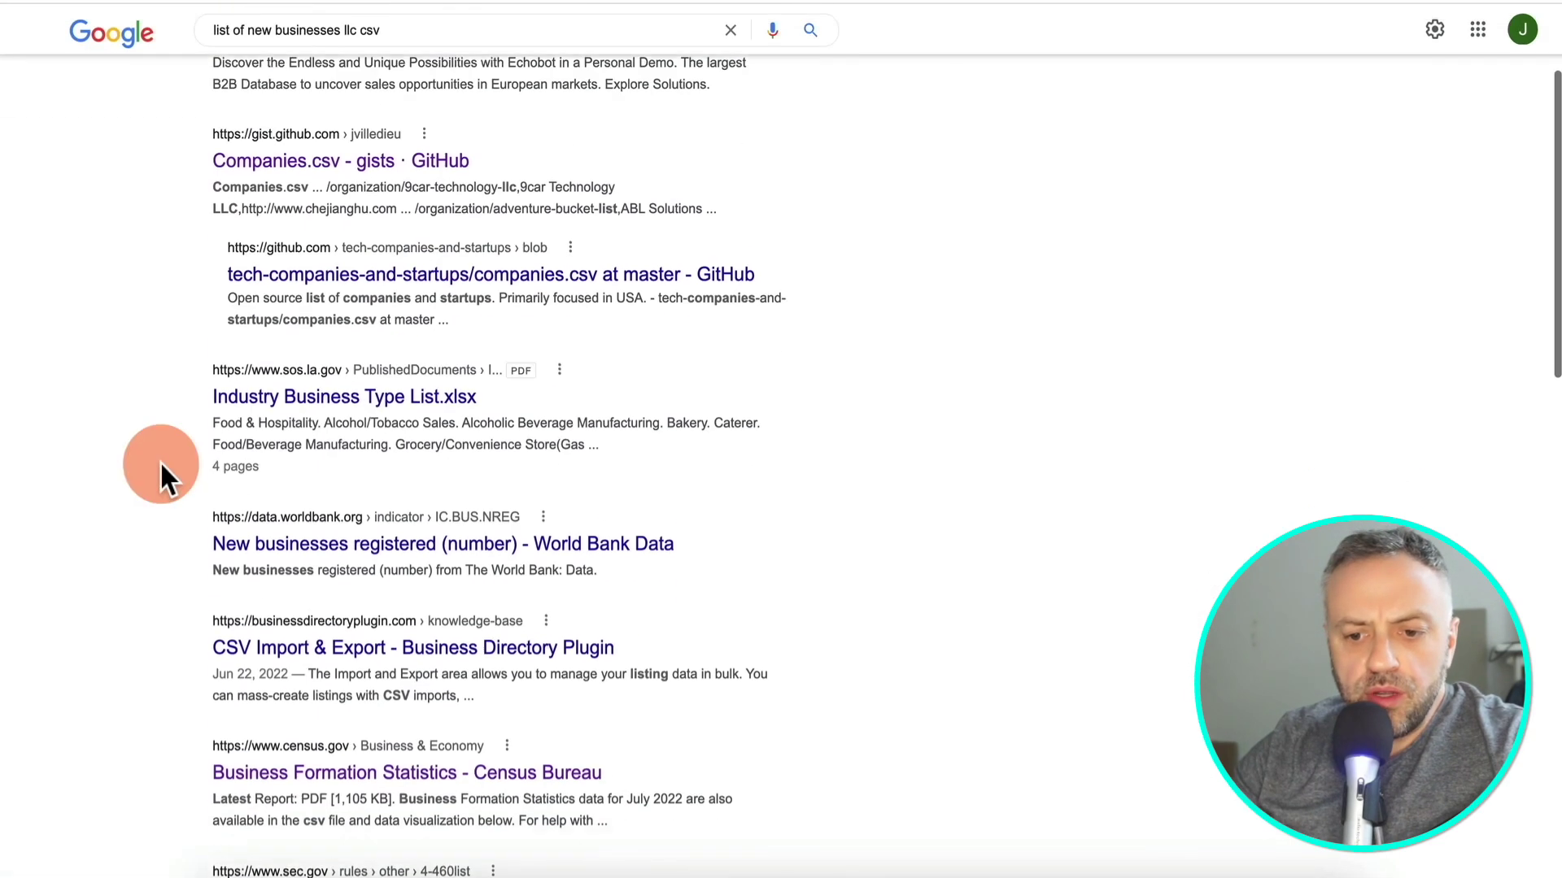
scroll(159, 461, down, 4)
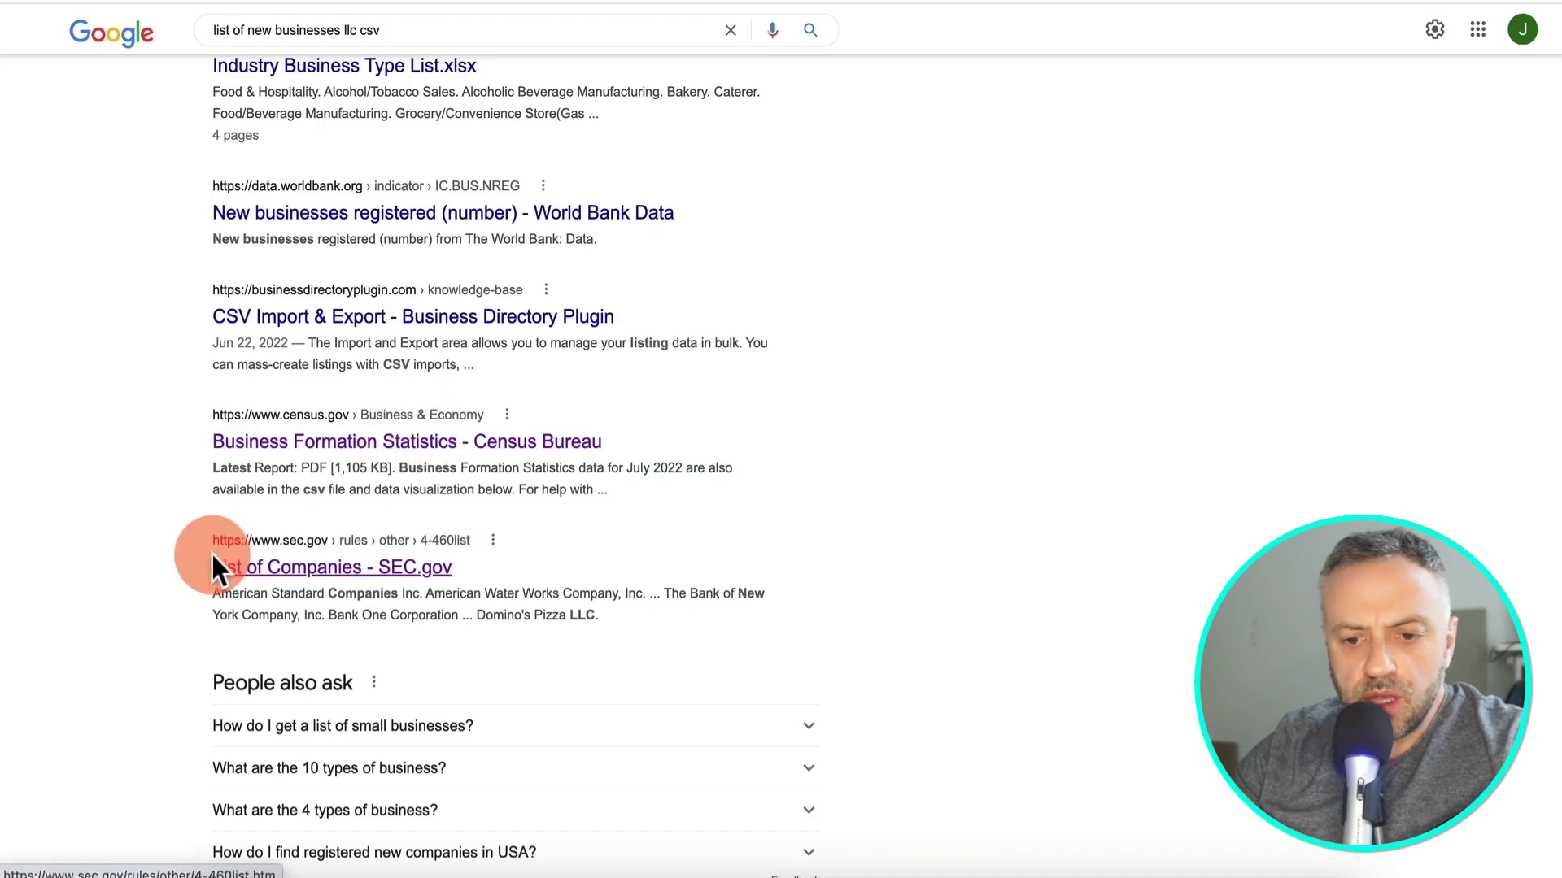
scroll(249, 586, down, 15)
scroll(250, 569, up, 20)
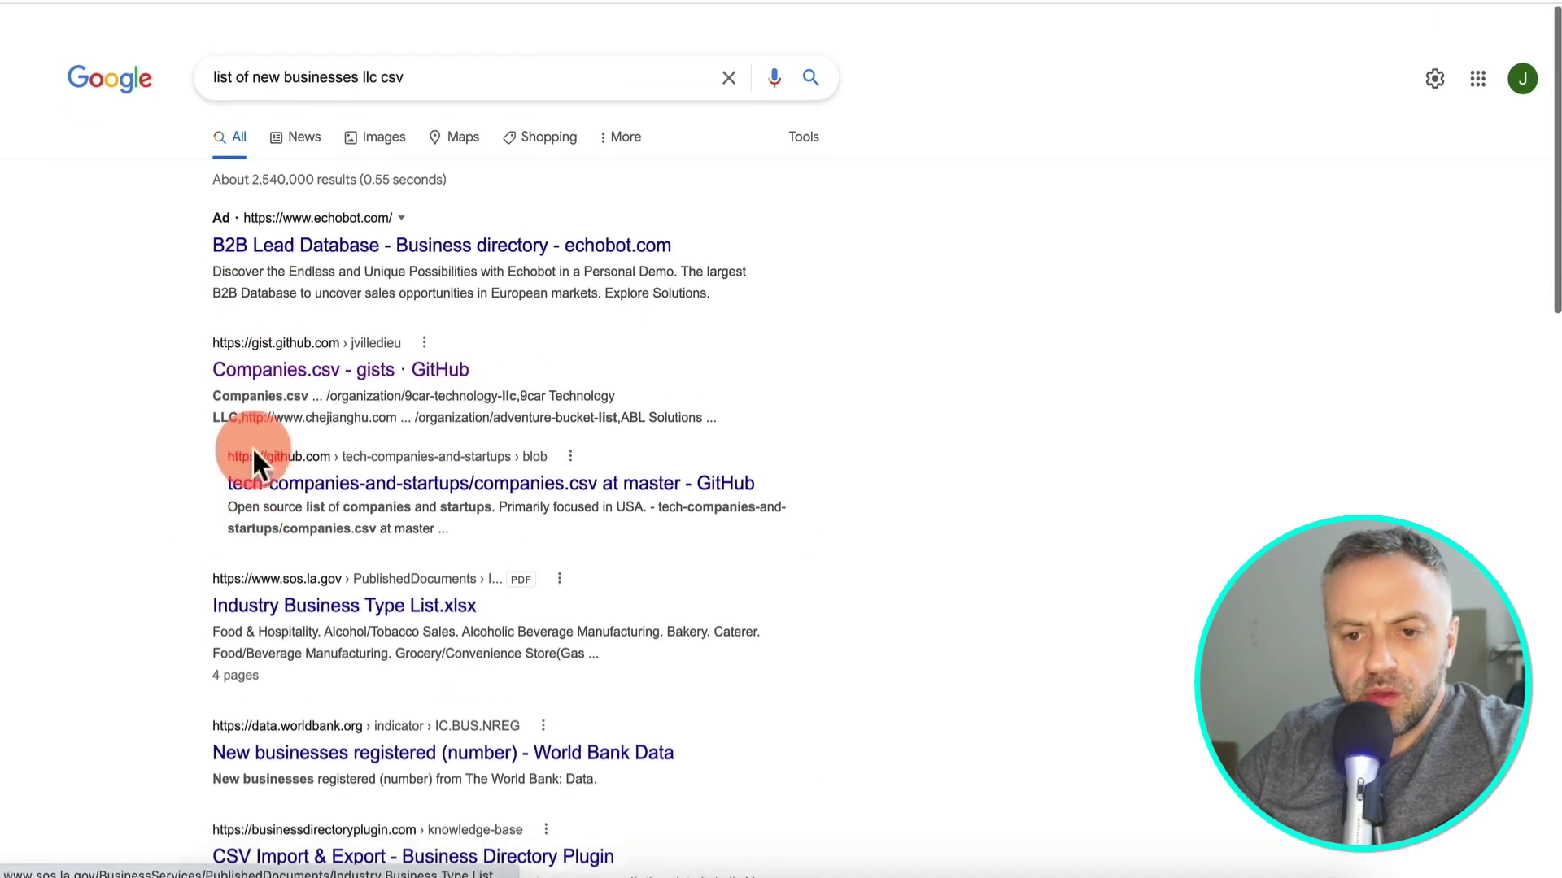
- Search Google for "water temperatures west coast usa csv" and review the results
drag(376, 51, 199, 51)
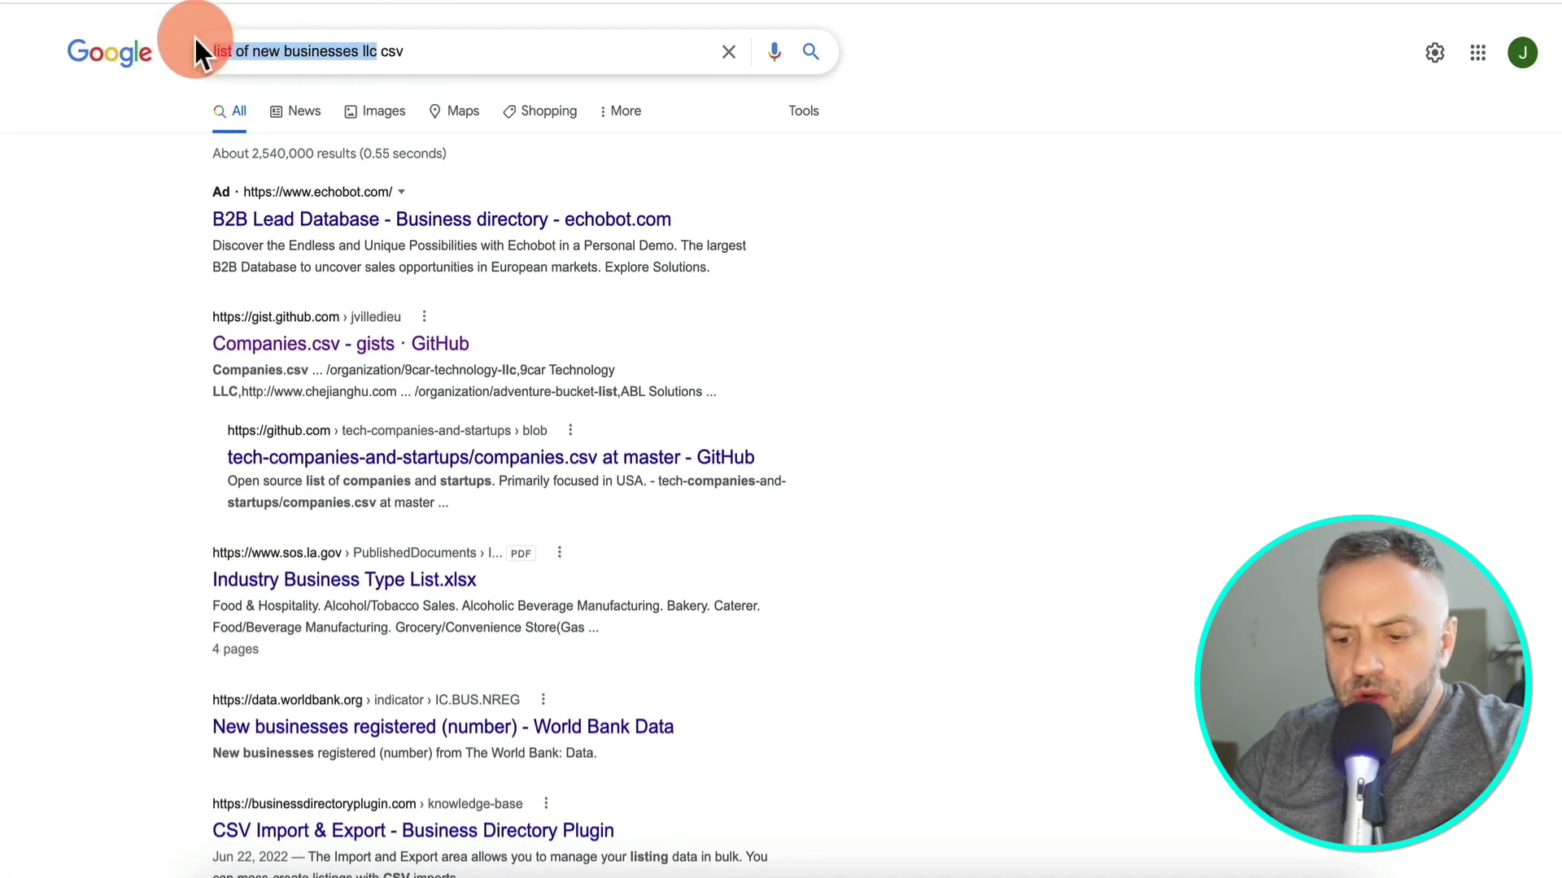
text(water tem)
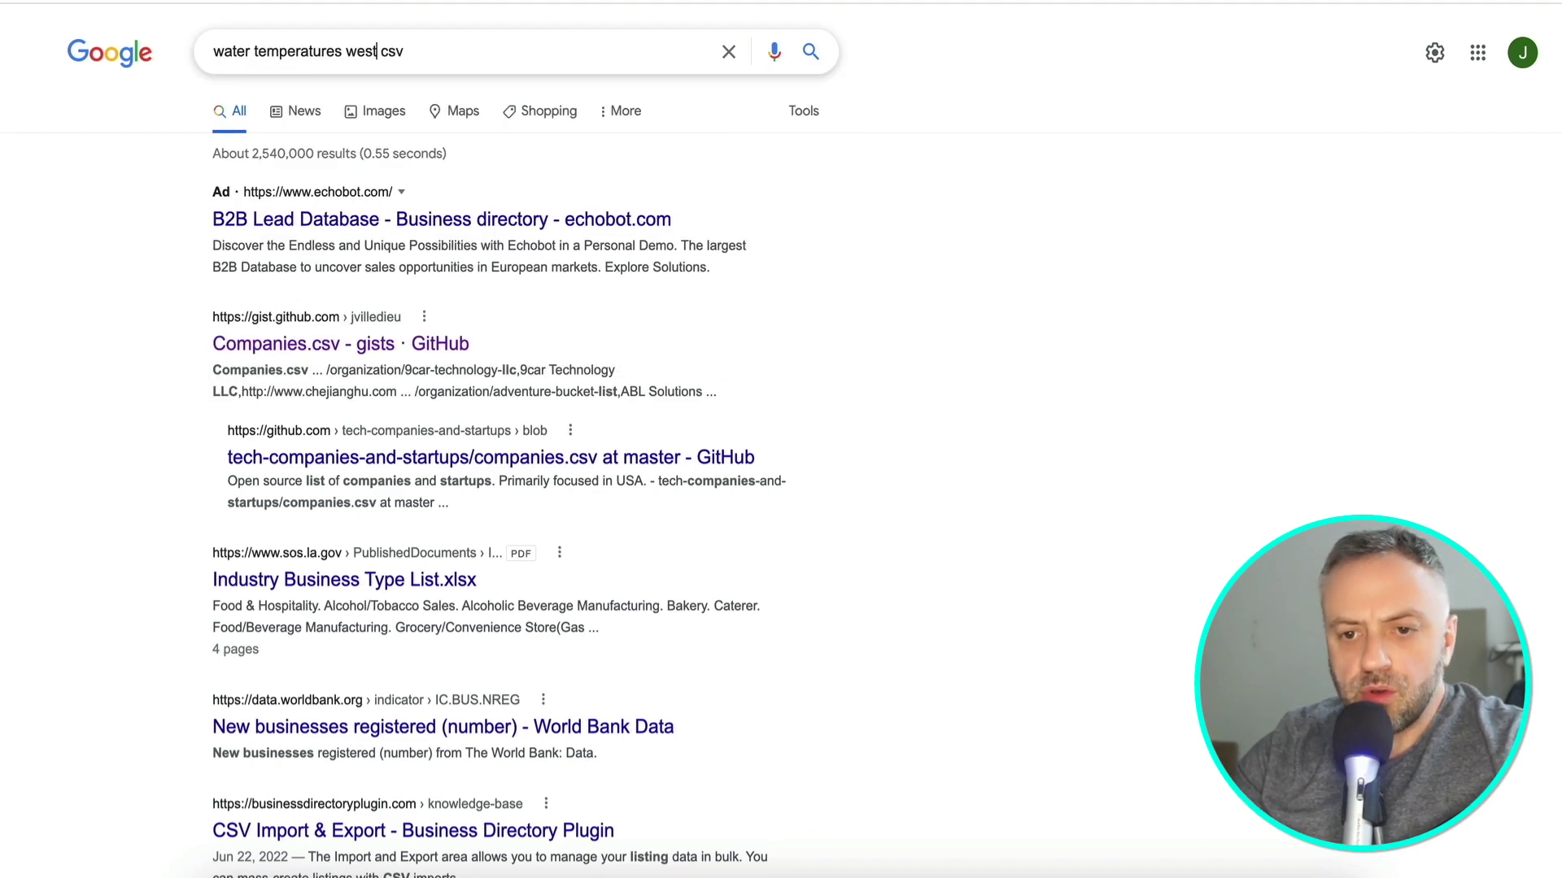
text(peratures west coast usa c)
key(Return)
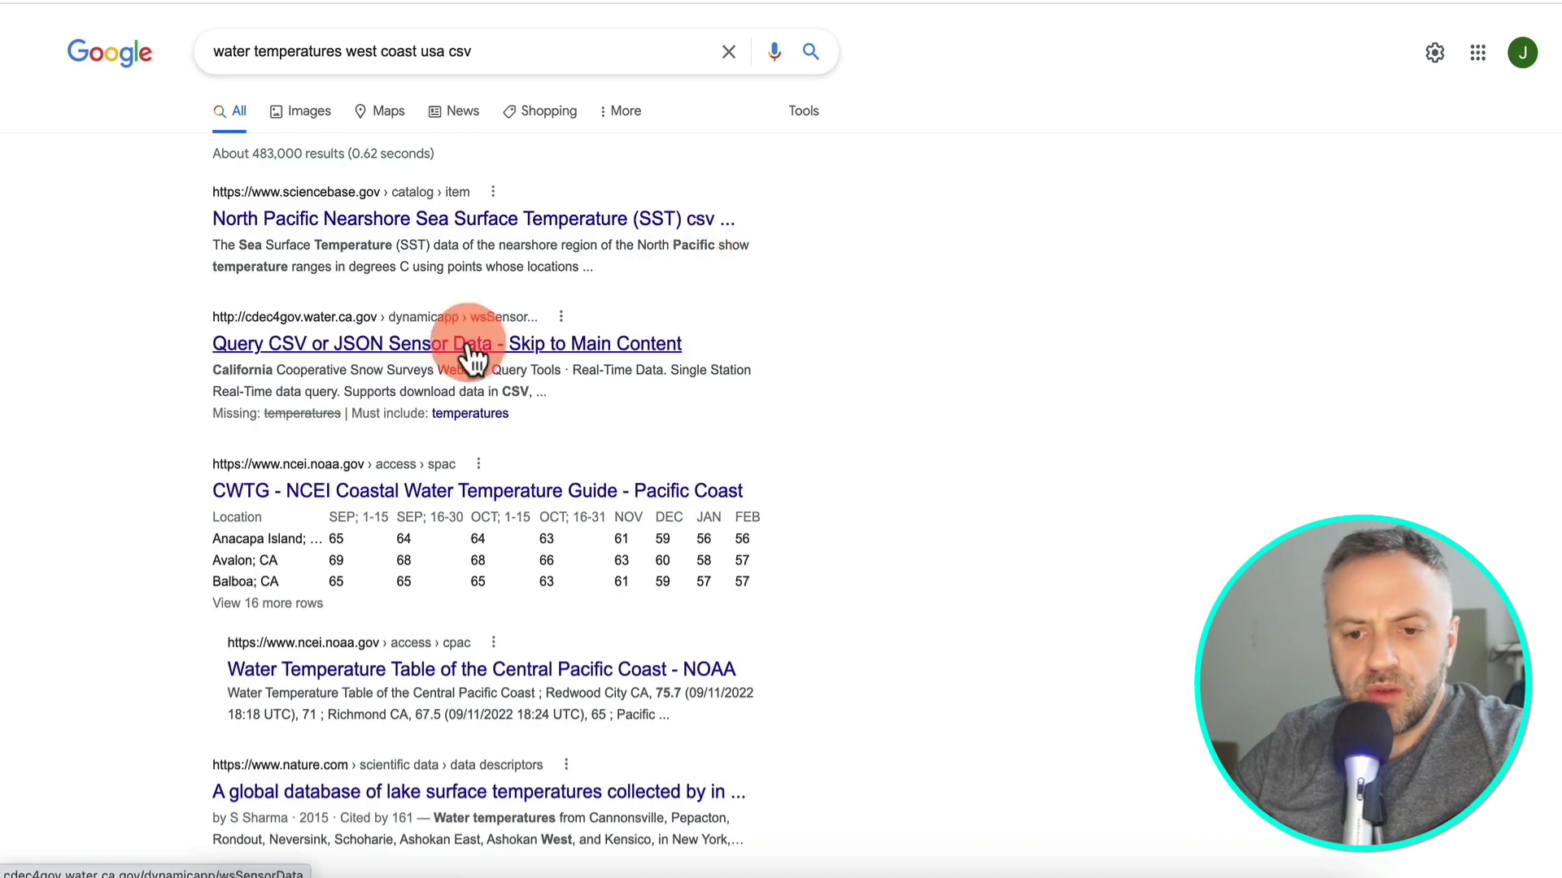
scroll(376, 402, down, 5)
scroll(376, 404, down, 5)
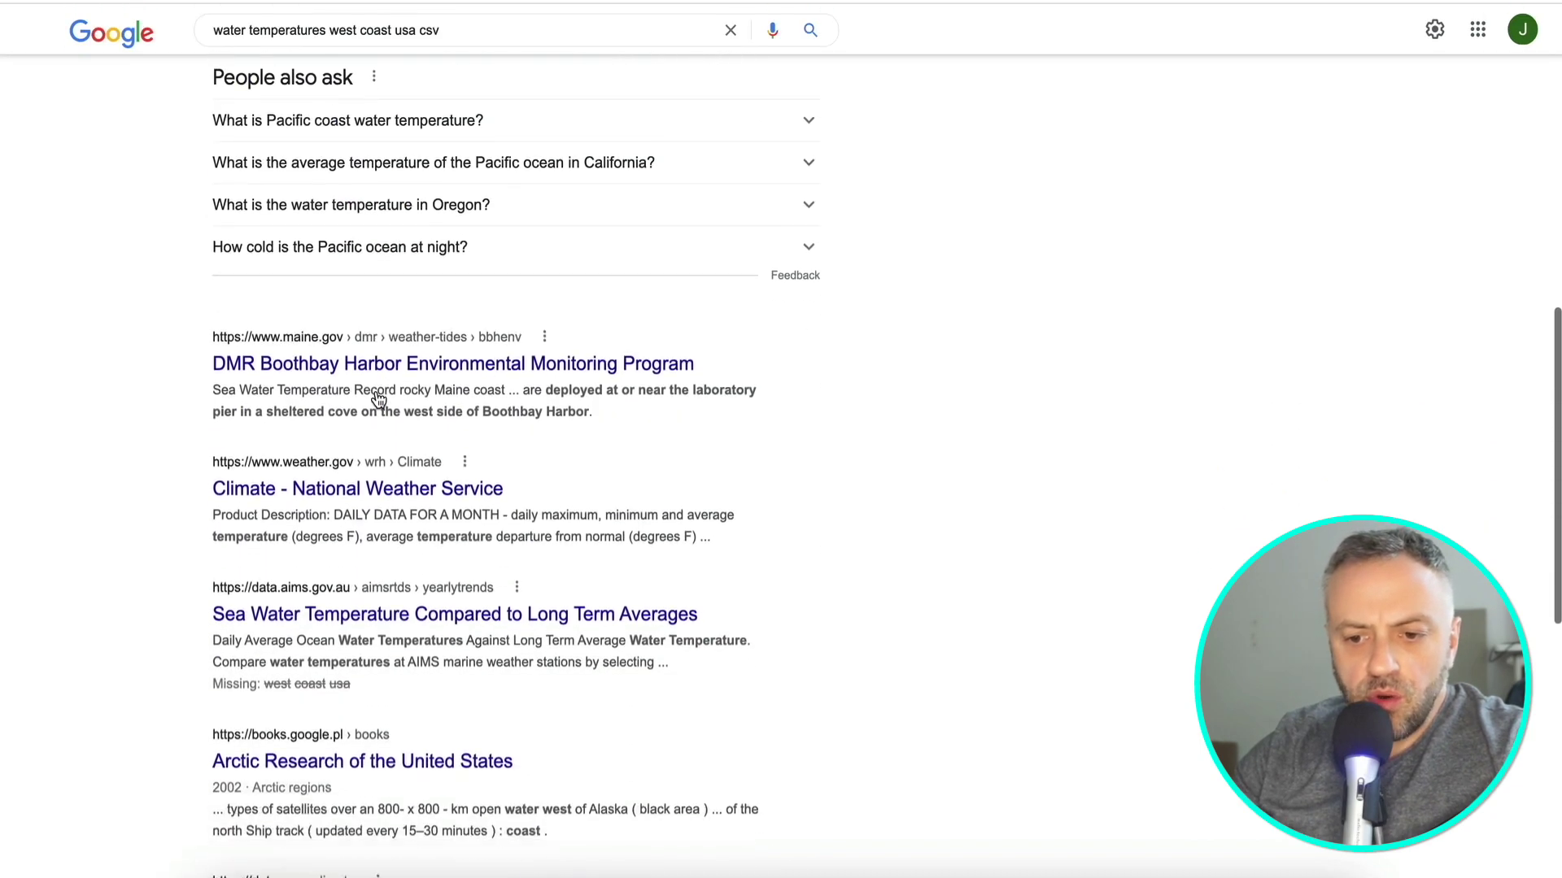
scroll(377, 404, up, 10)
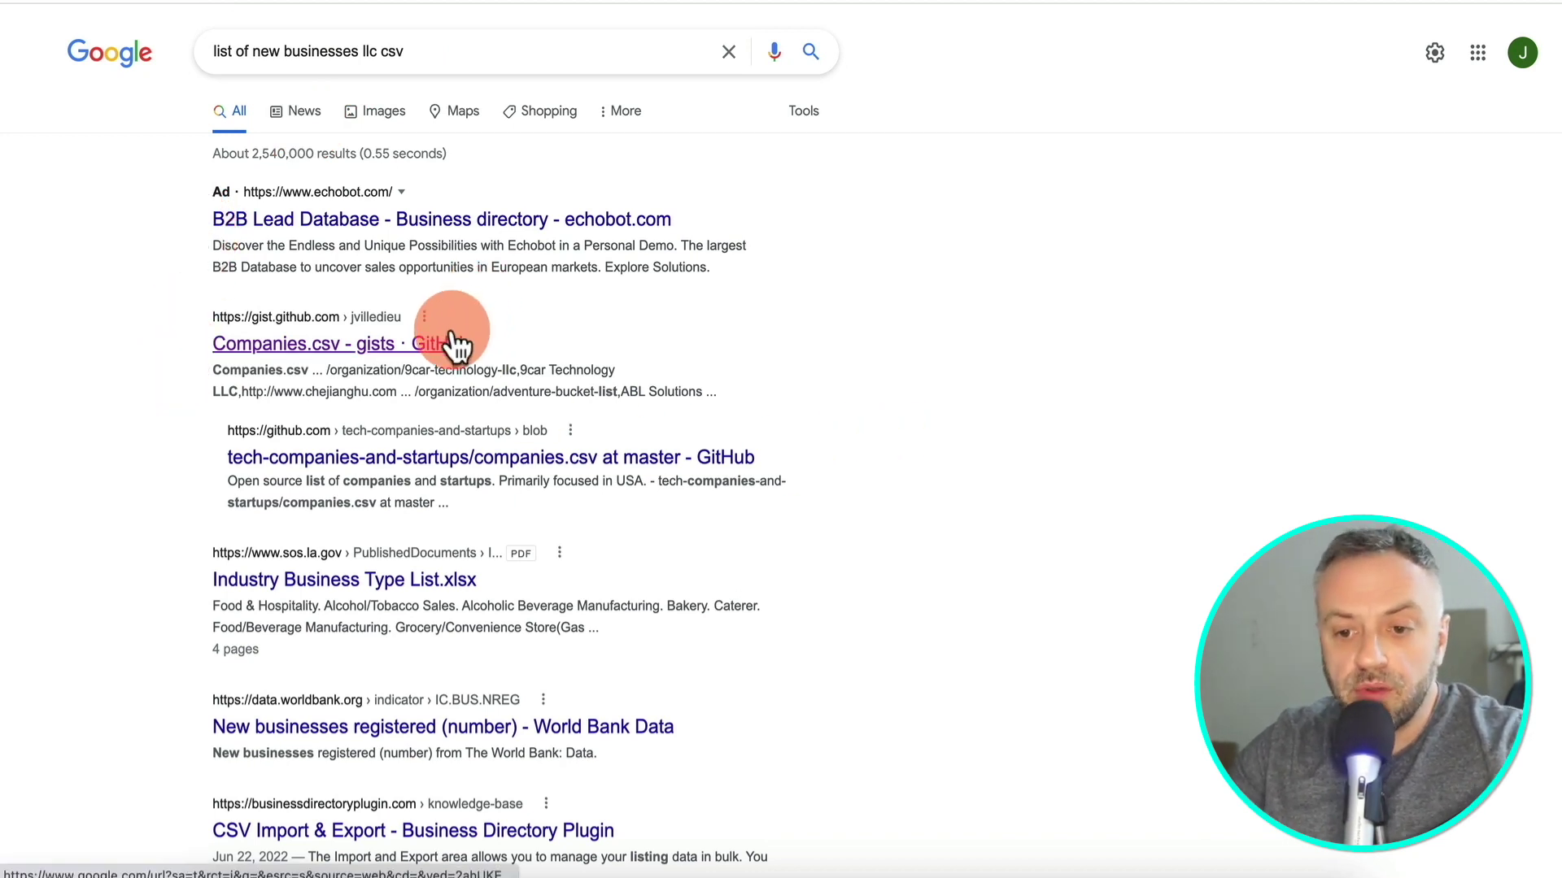
- Reopen the Companies.csv gist from the business list search results, display its raw data and download it as Companies.csv
click(411, 345)
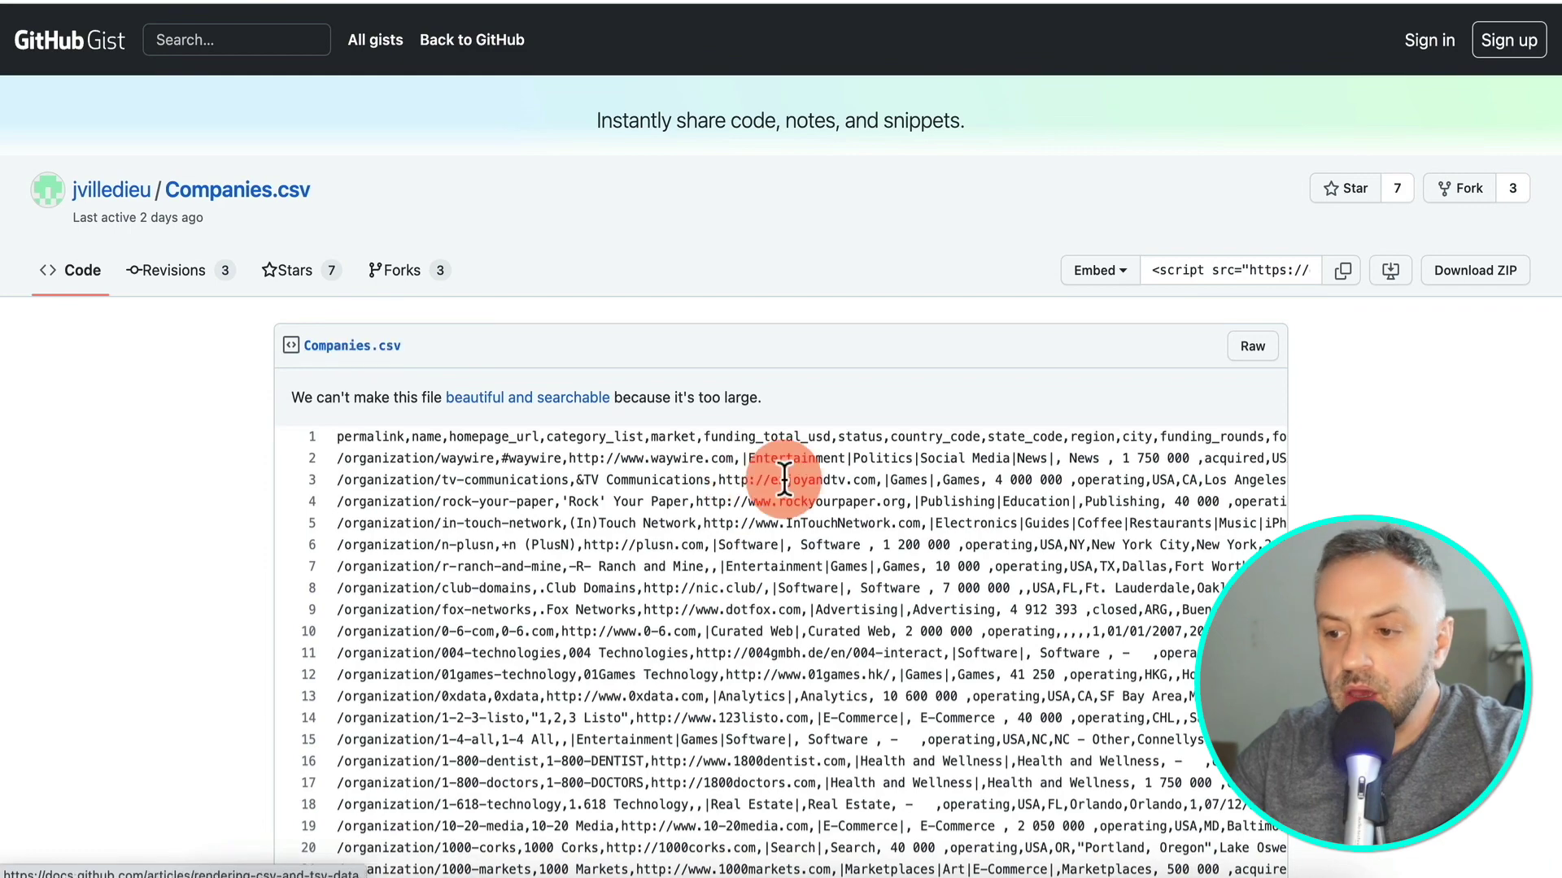
click(1254, 348)
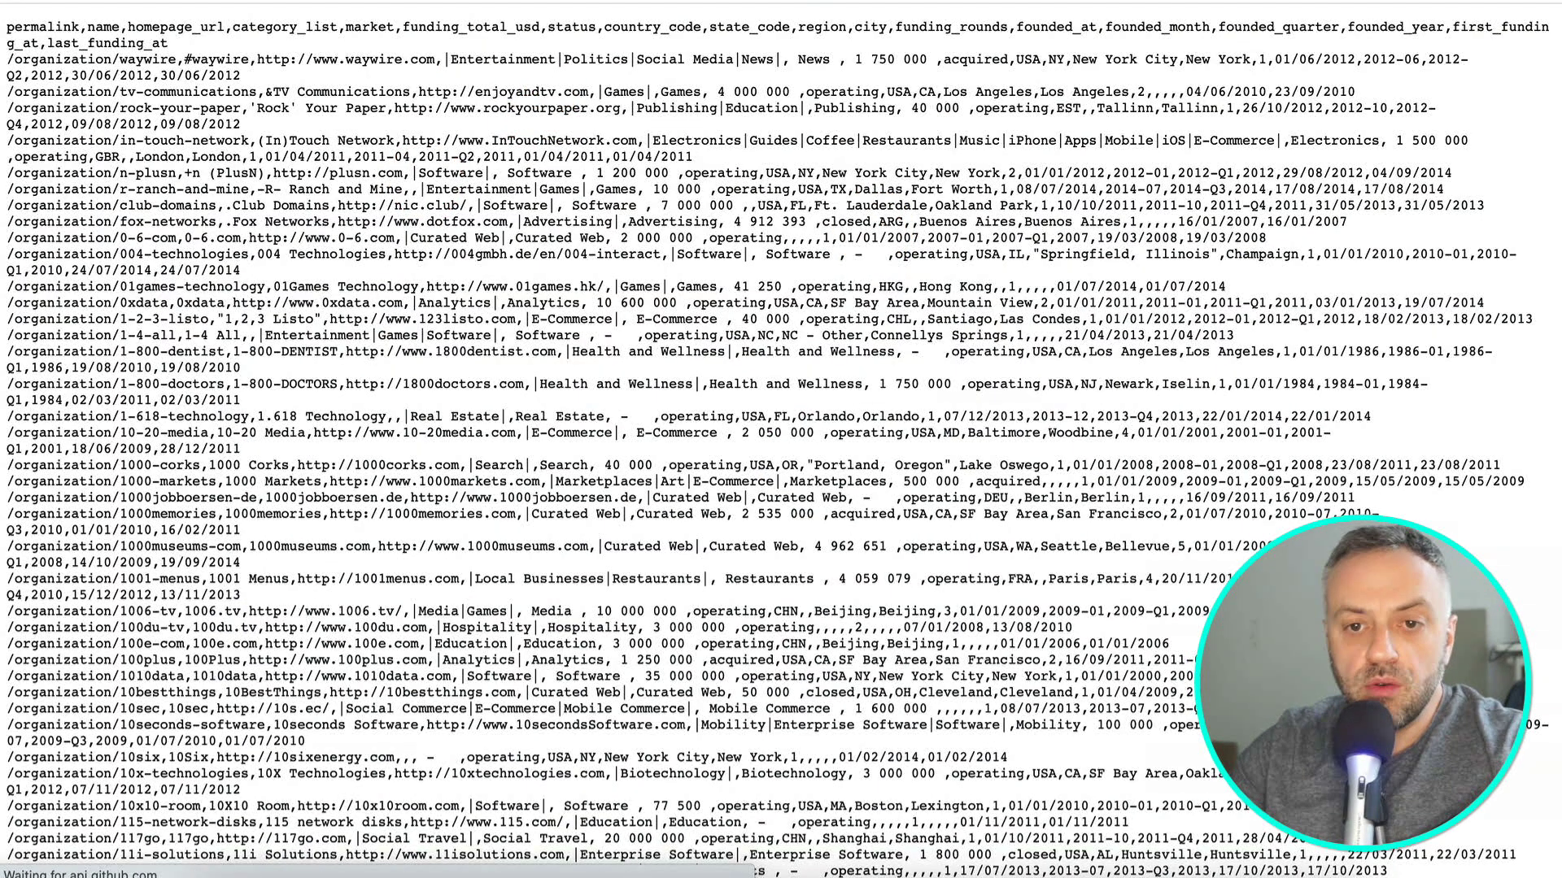
click(178, 138)
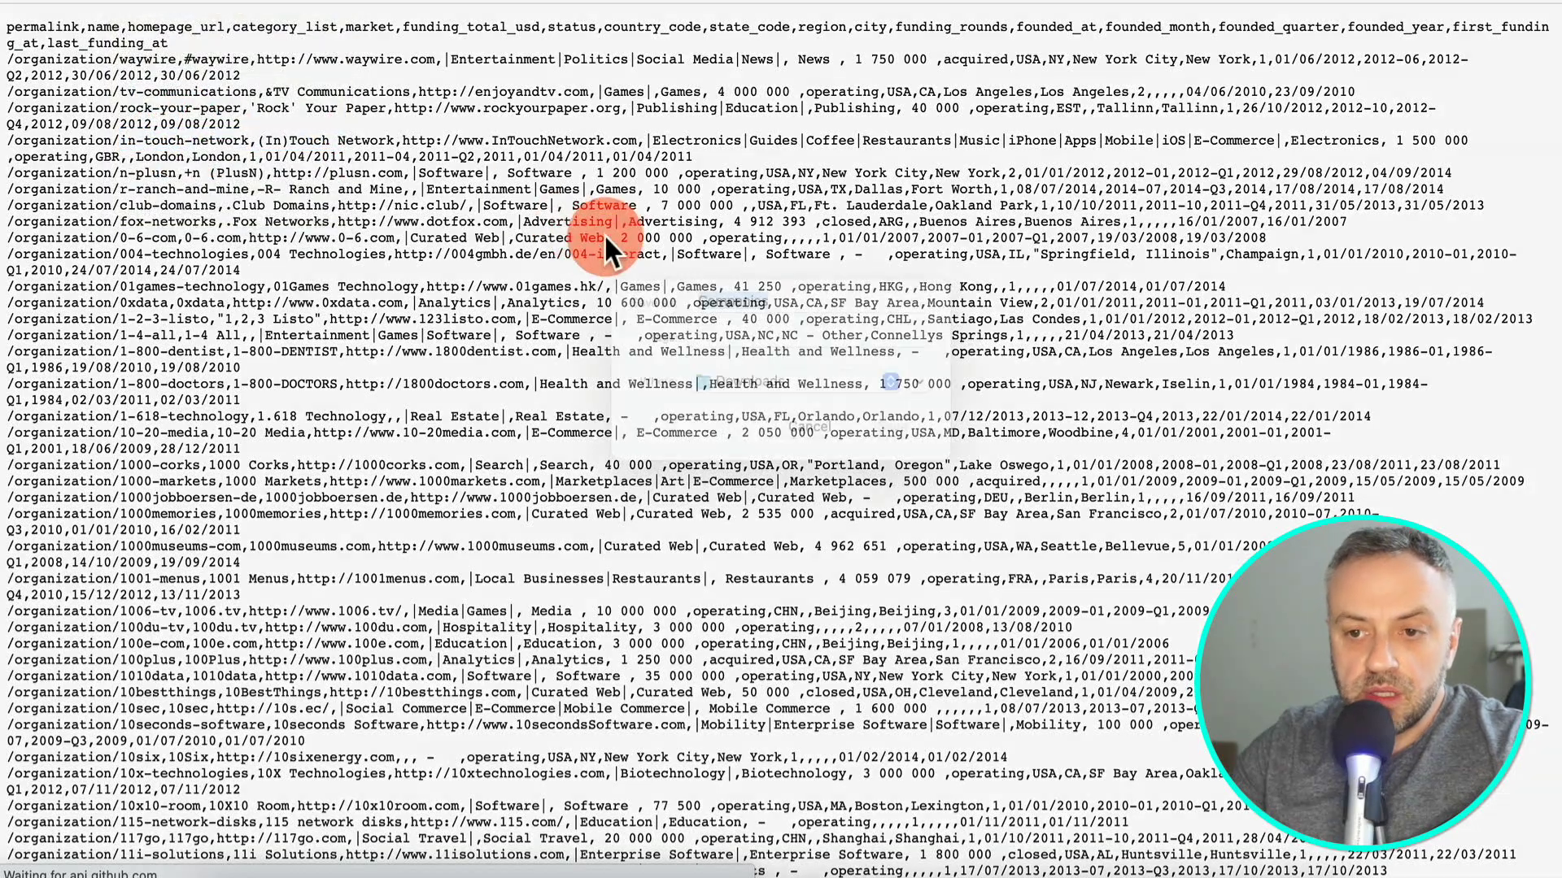
key(Return)
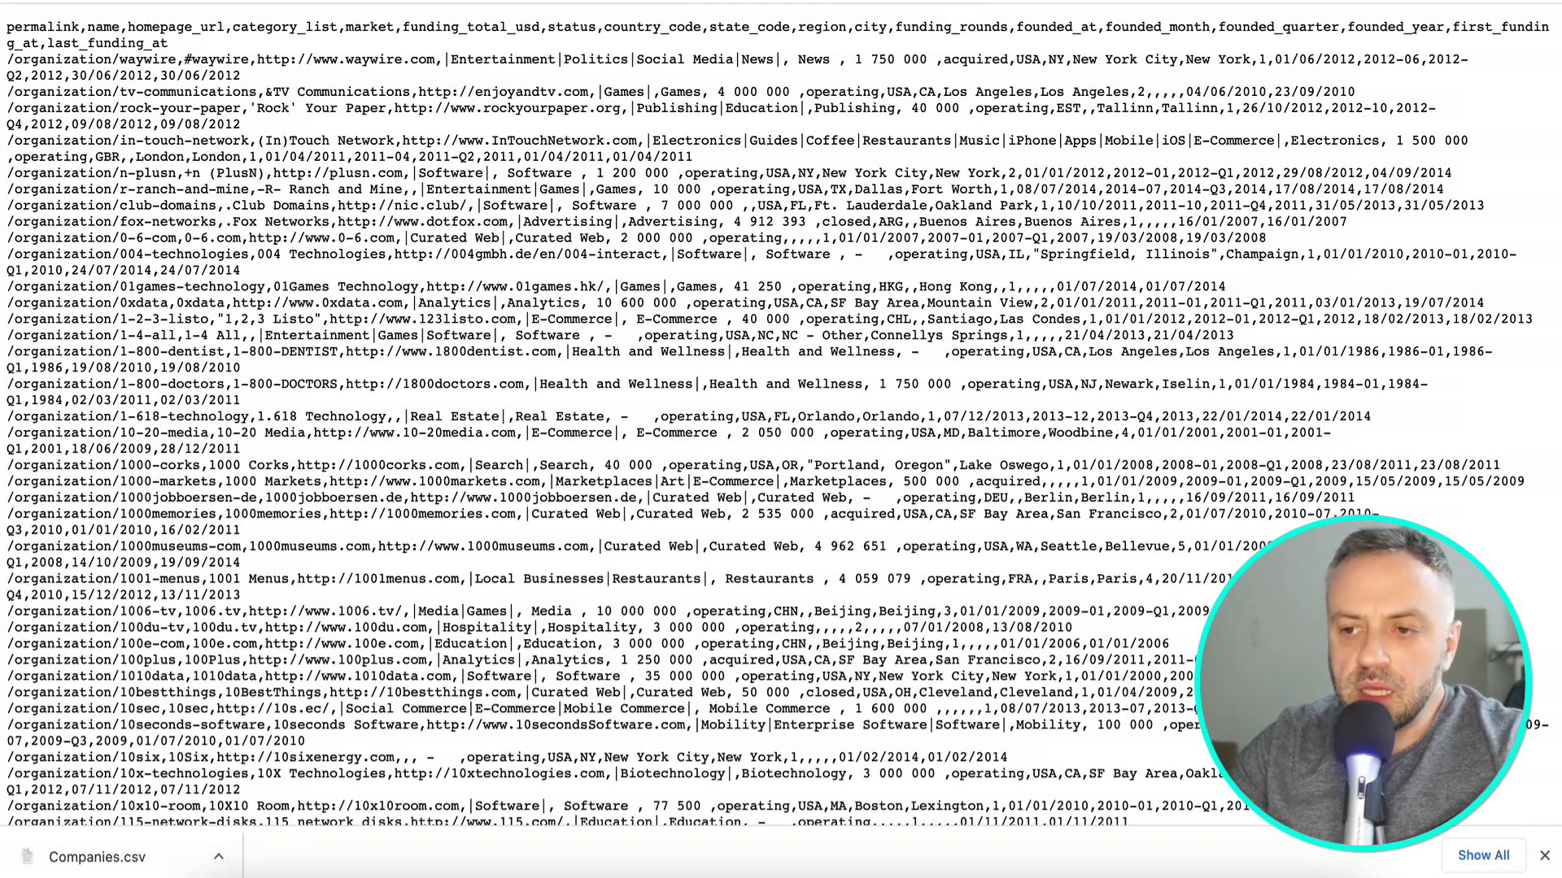
- Switch to the Retool site, open its API Generator and start the variant that generates an API from a CSV
click(935, 7)
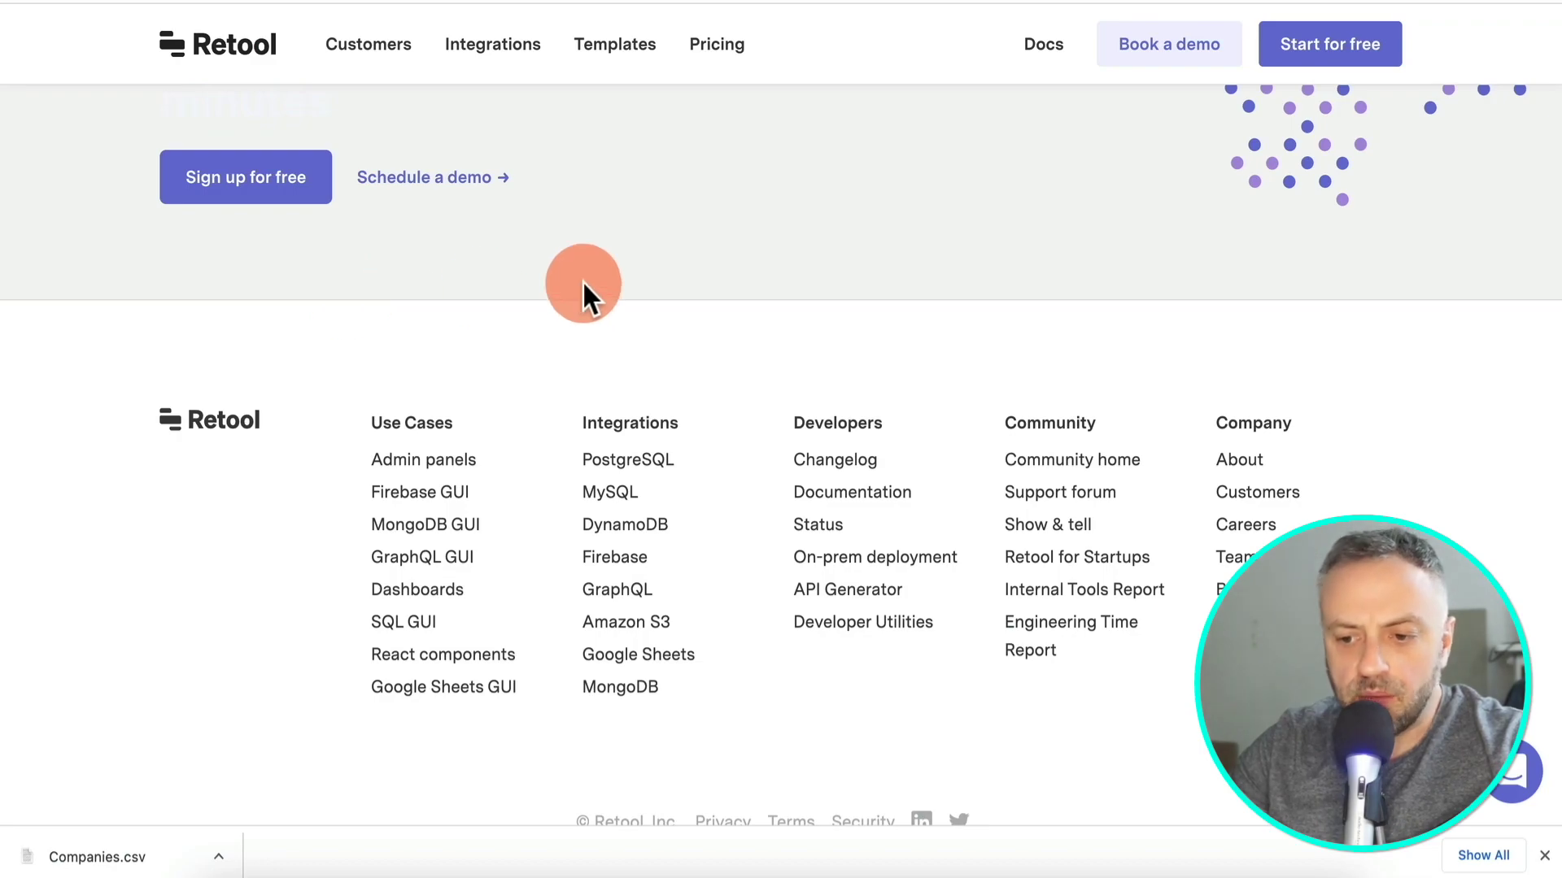
scroll(582, 280, up, 20)
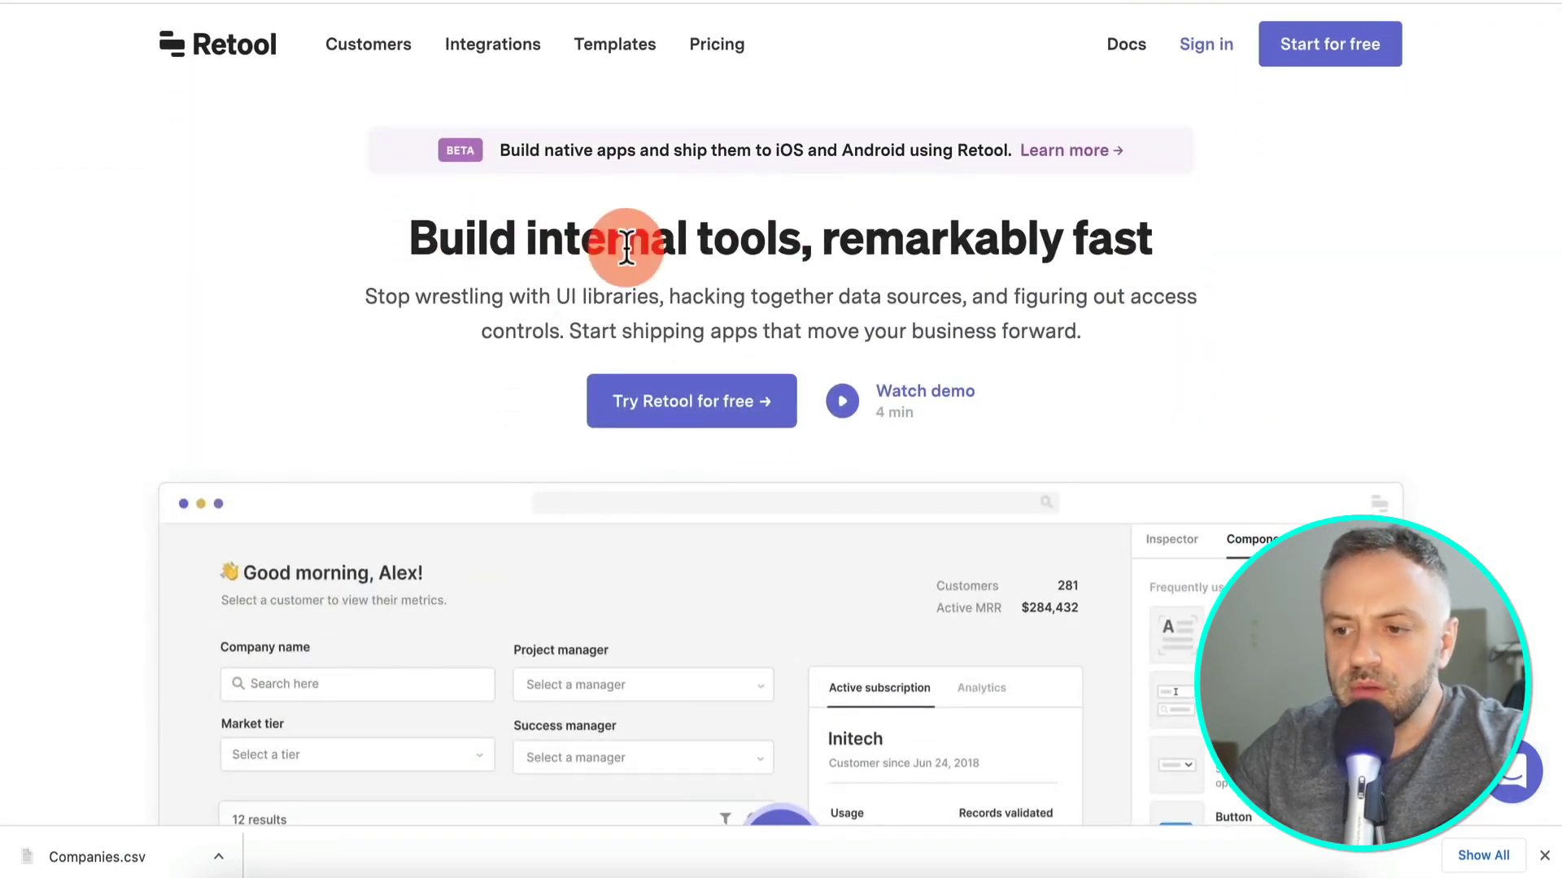
scroll(626, 249, down, 20)
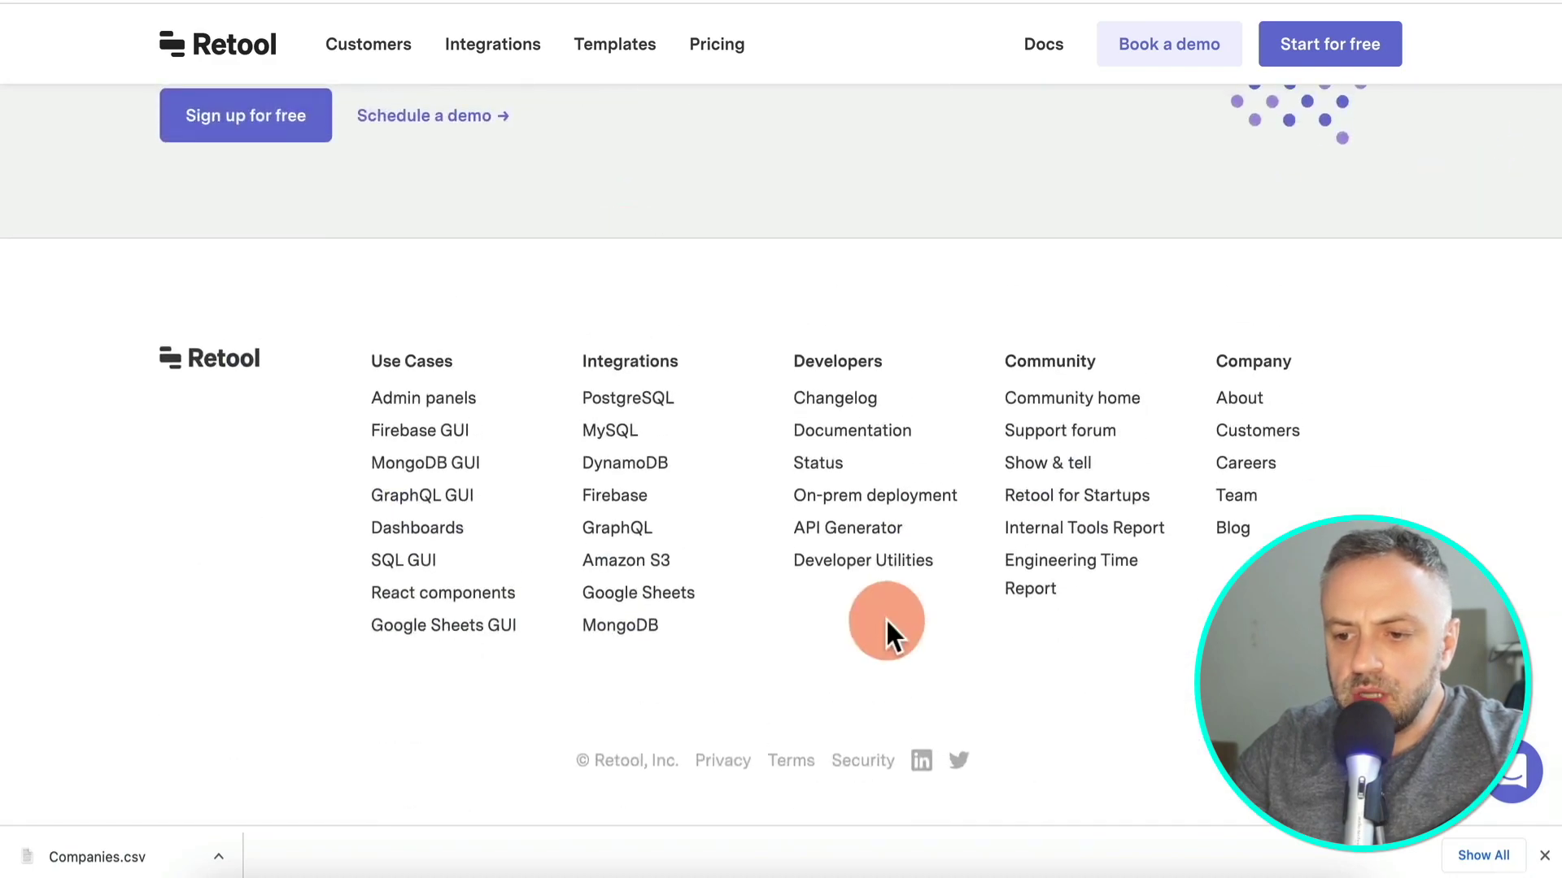
click(852, 527)
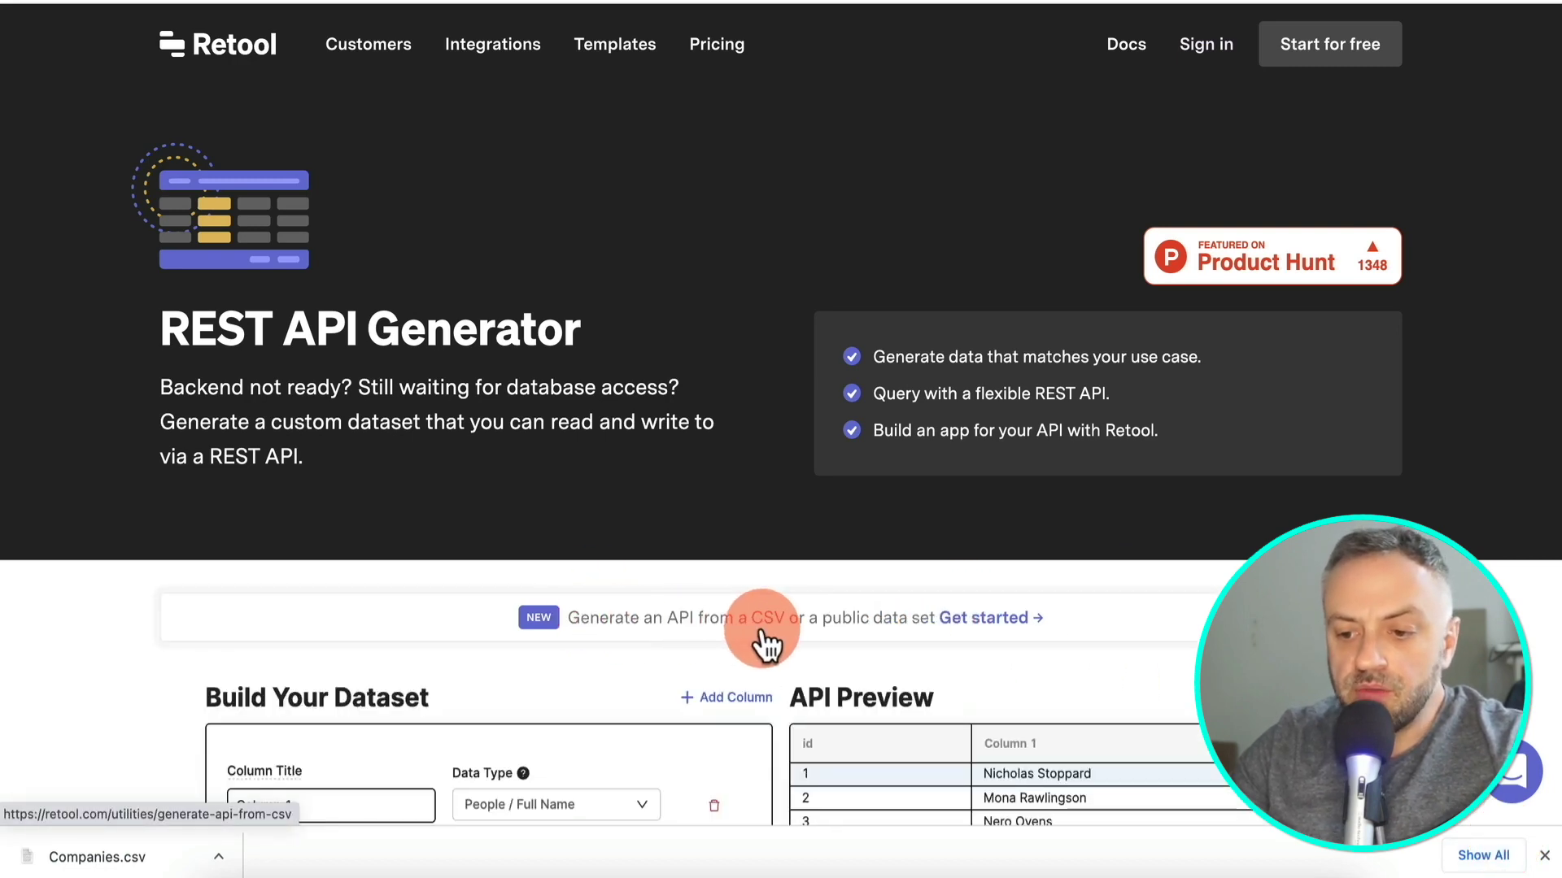
scroll(211, 631, down, 8)
scroll(213, 634, up, 5)
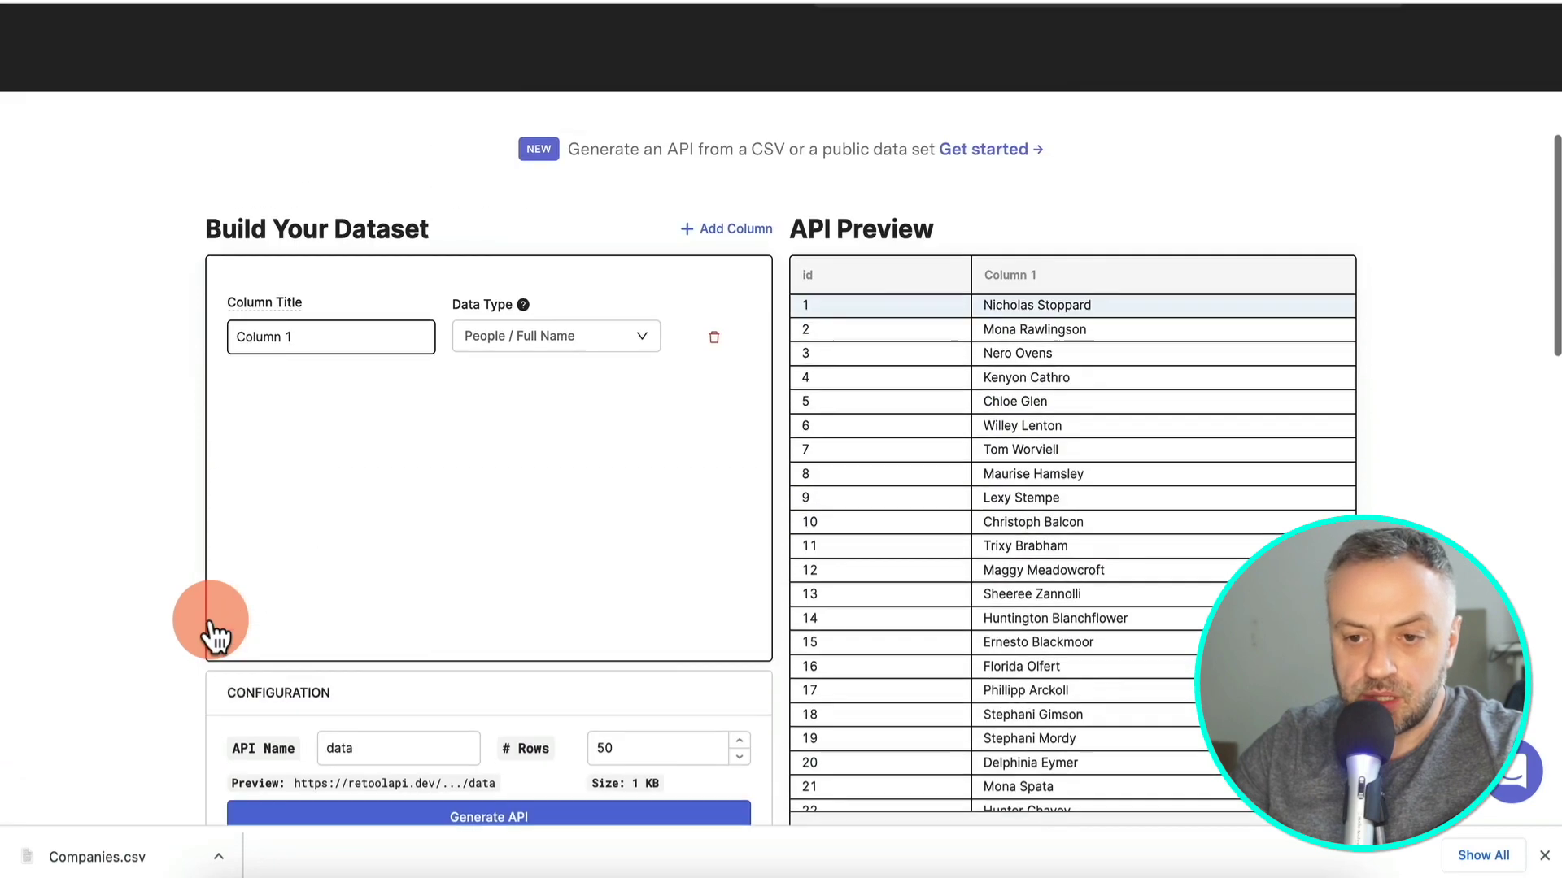
click(999, 341)
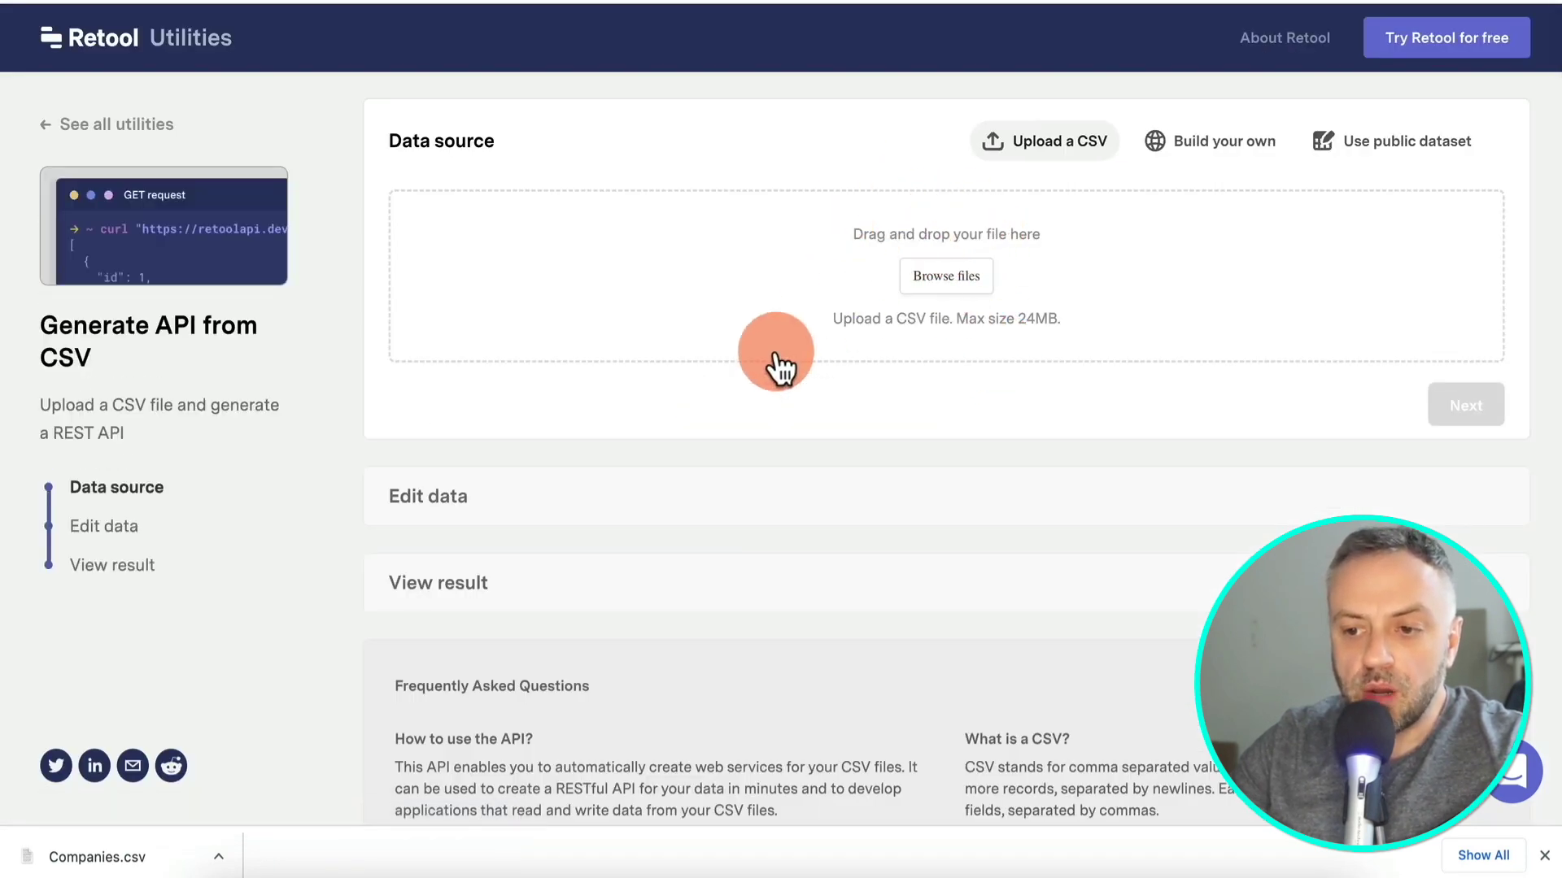
- Upload the downloaded Companies.csv as the data source and continue to editing its data
drag(135, 854, 806, 315)
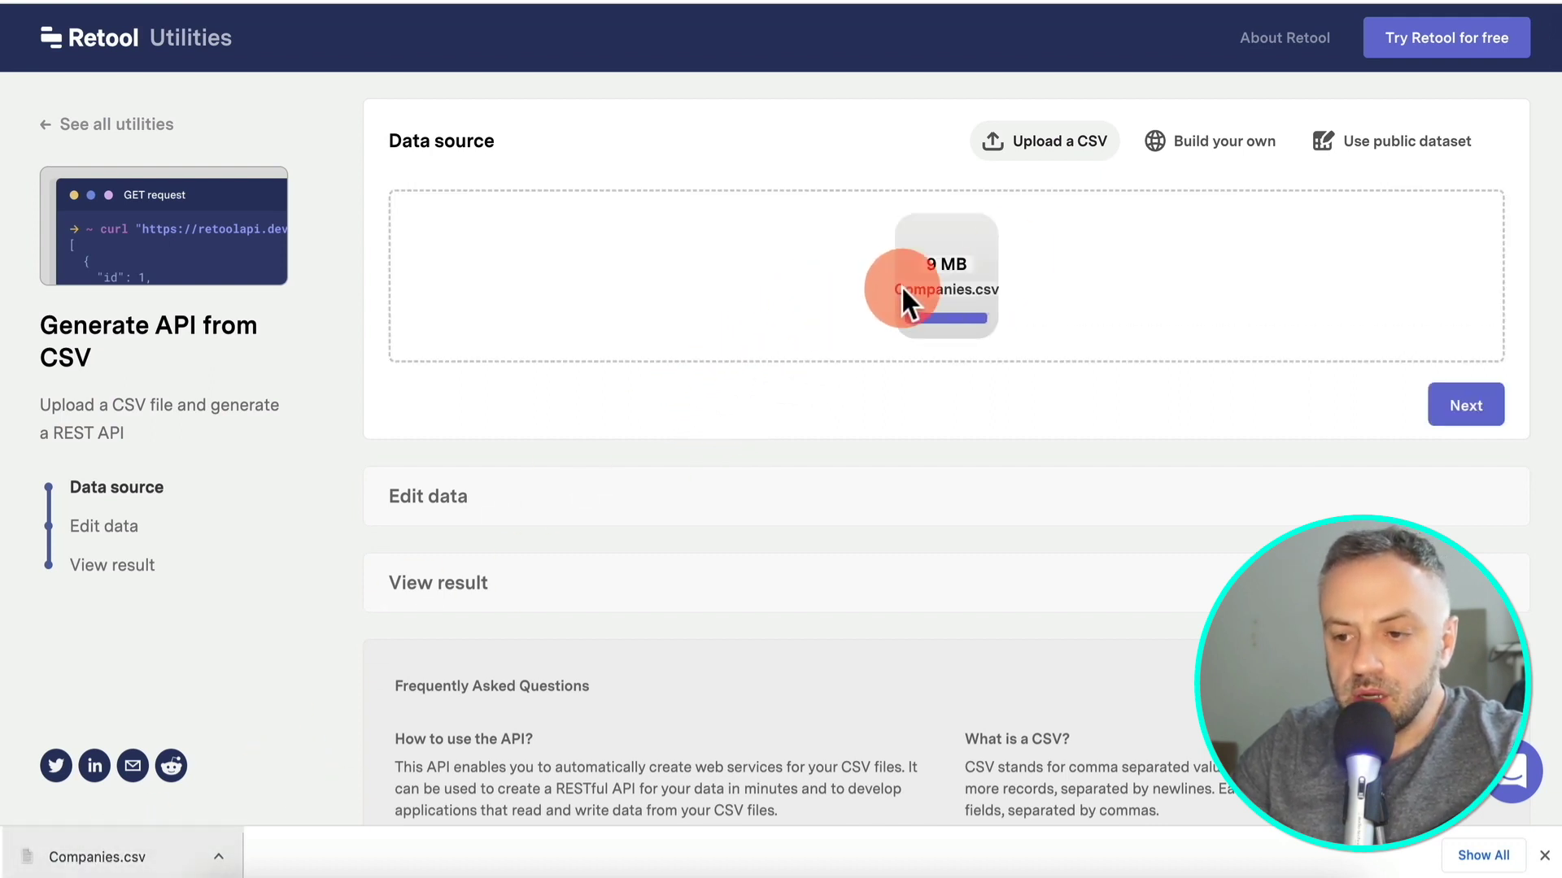
click(1468, 407)
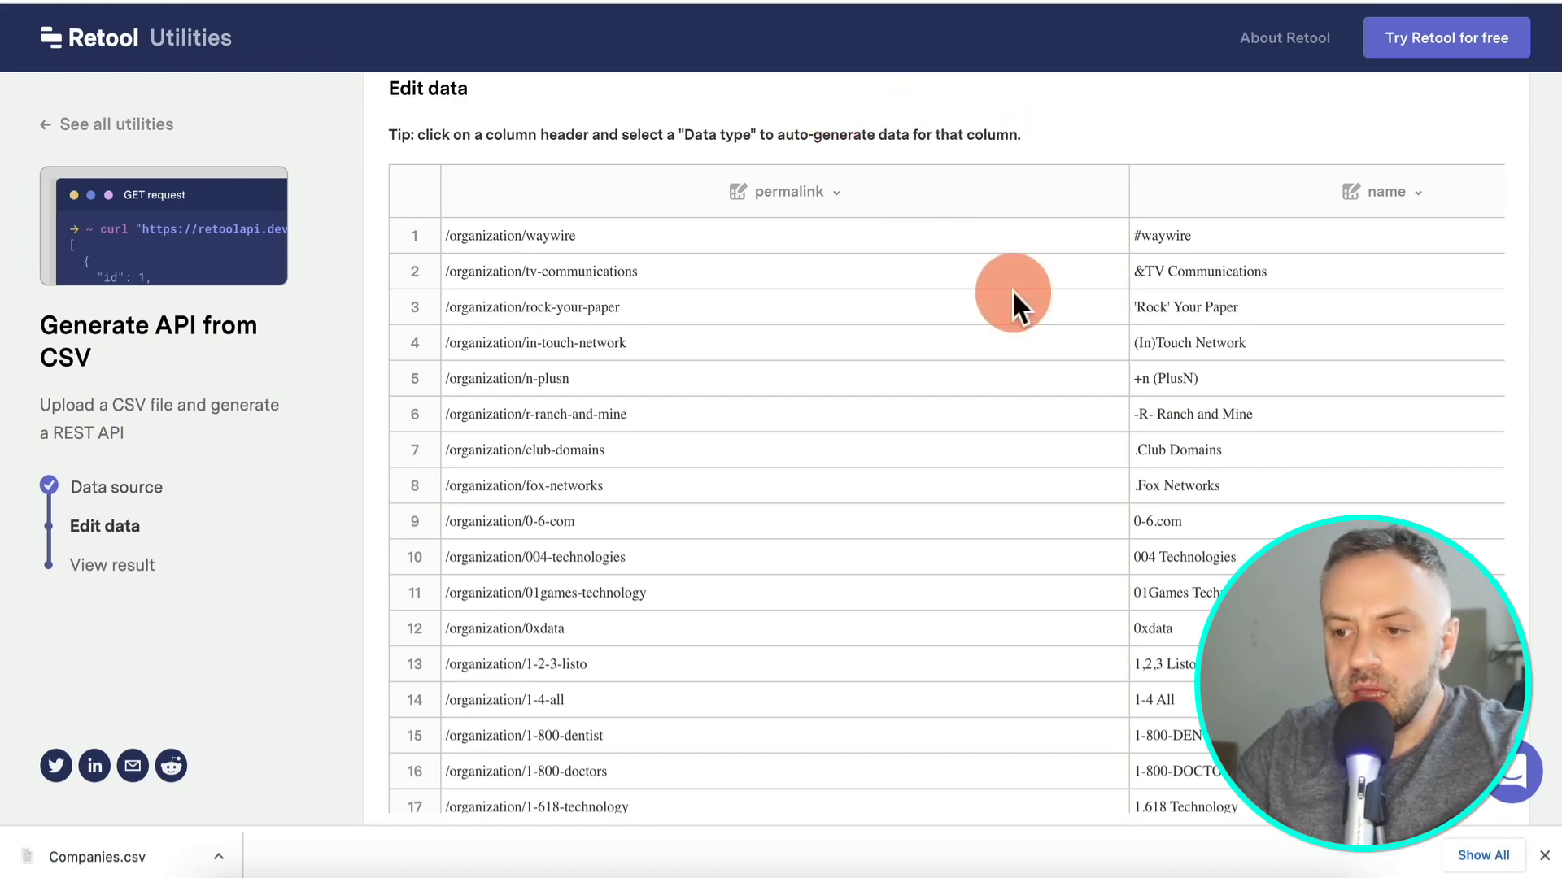
- Examine the rows and the permalink, name, homepage_url and category_list columns of the imported company data
scroll(1012, 407, down, 3)
scroll(1009, 398, down, 10)
scroll(1008, 399, right, 8)
scroll(1009, 399, up, 12)
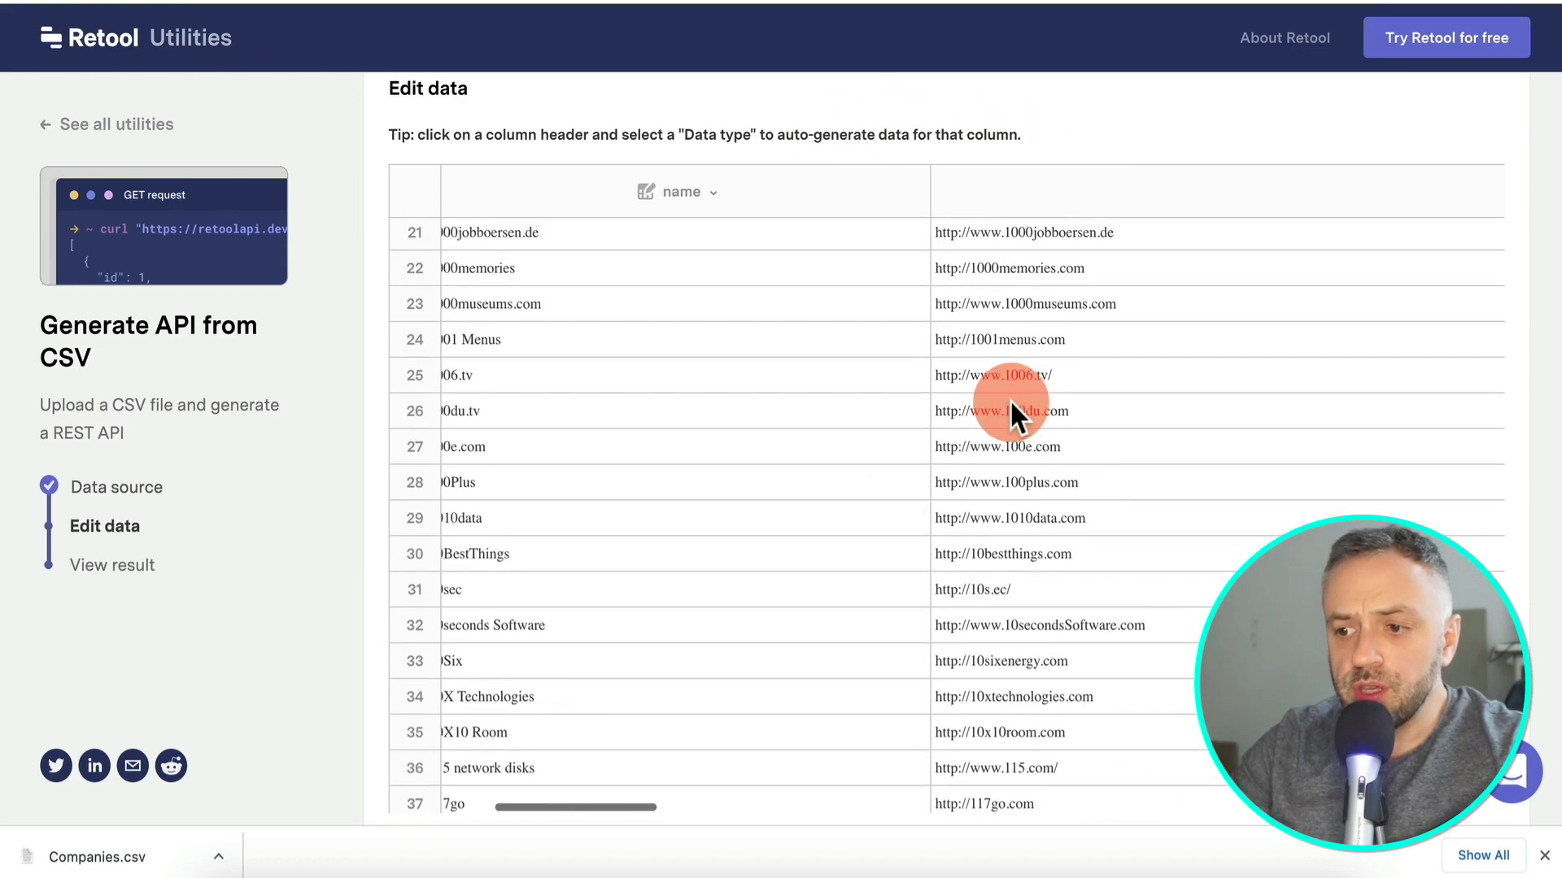
scroll(1008, 398, right, 10)
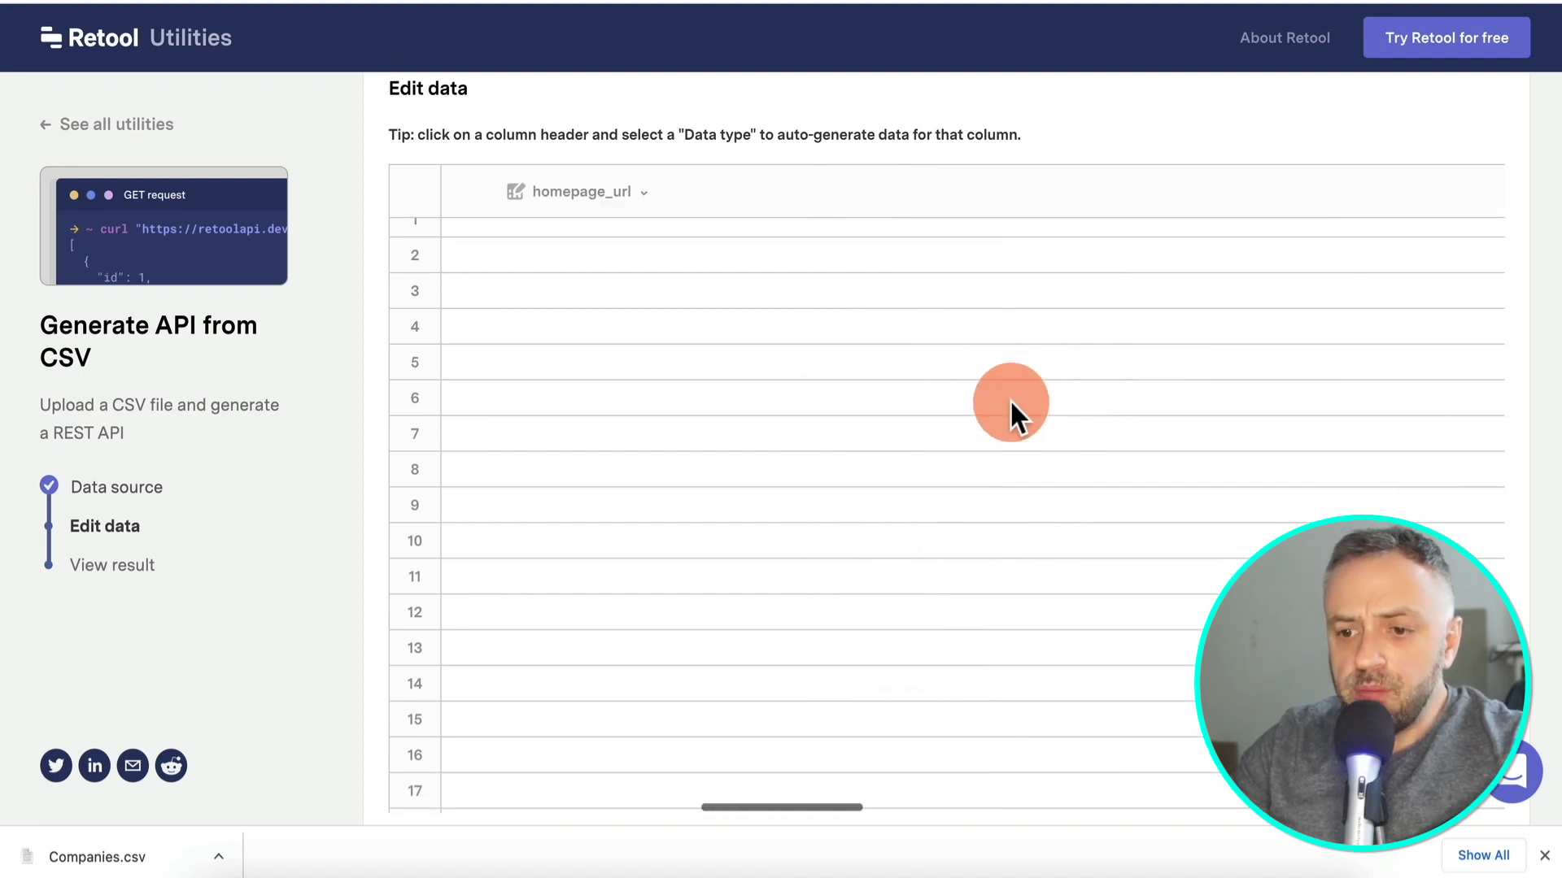
scroll(1009, 403, left, 12)
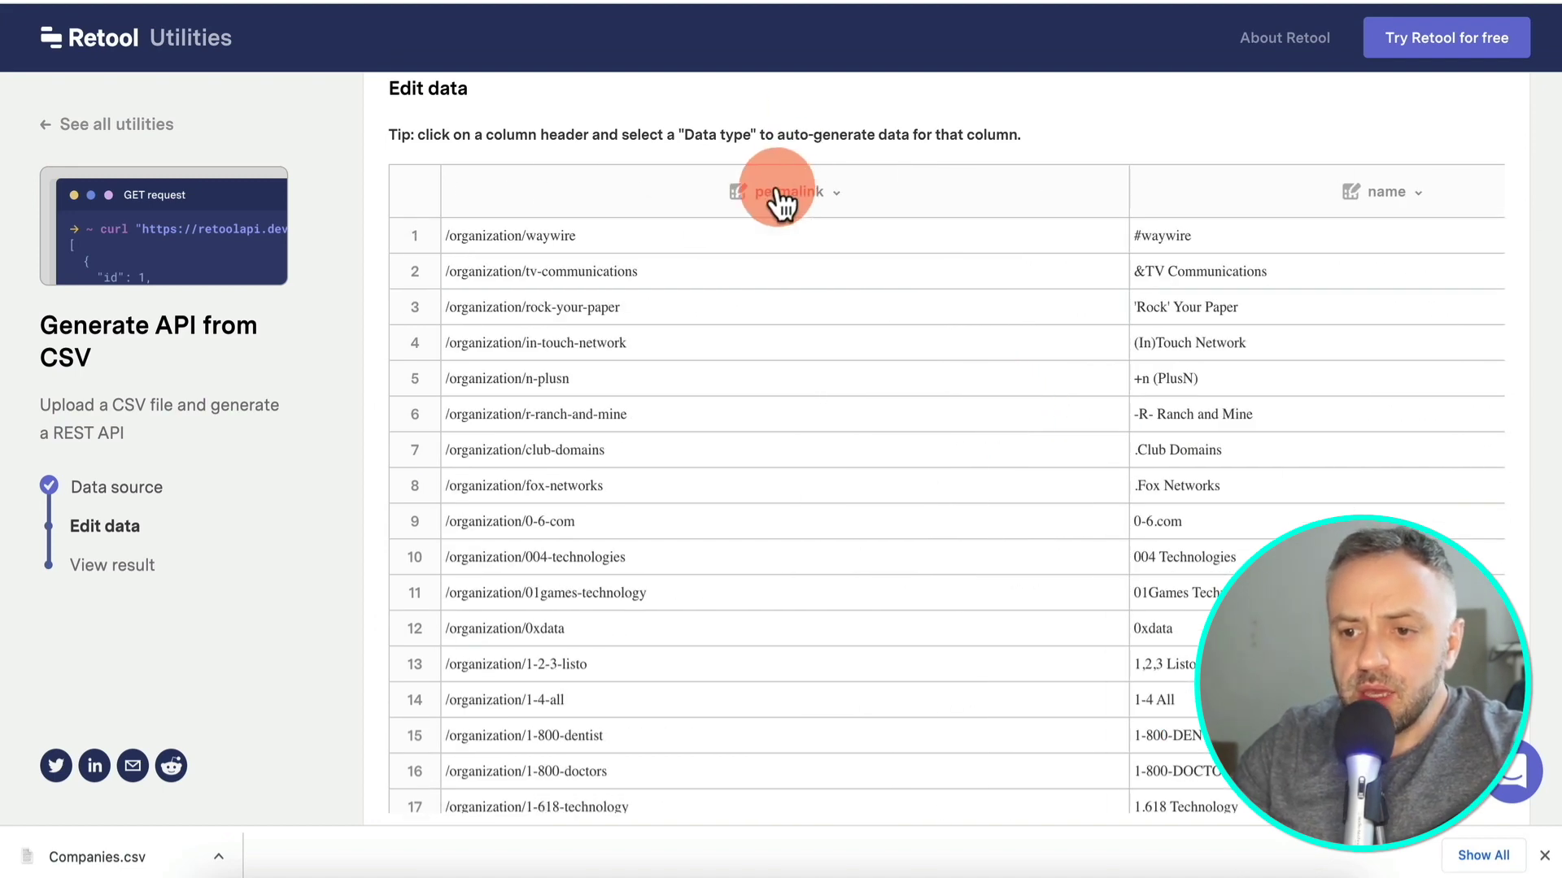
scroll(826, 317, right, 2)
scroll(827, 317, right, 8)
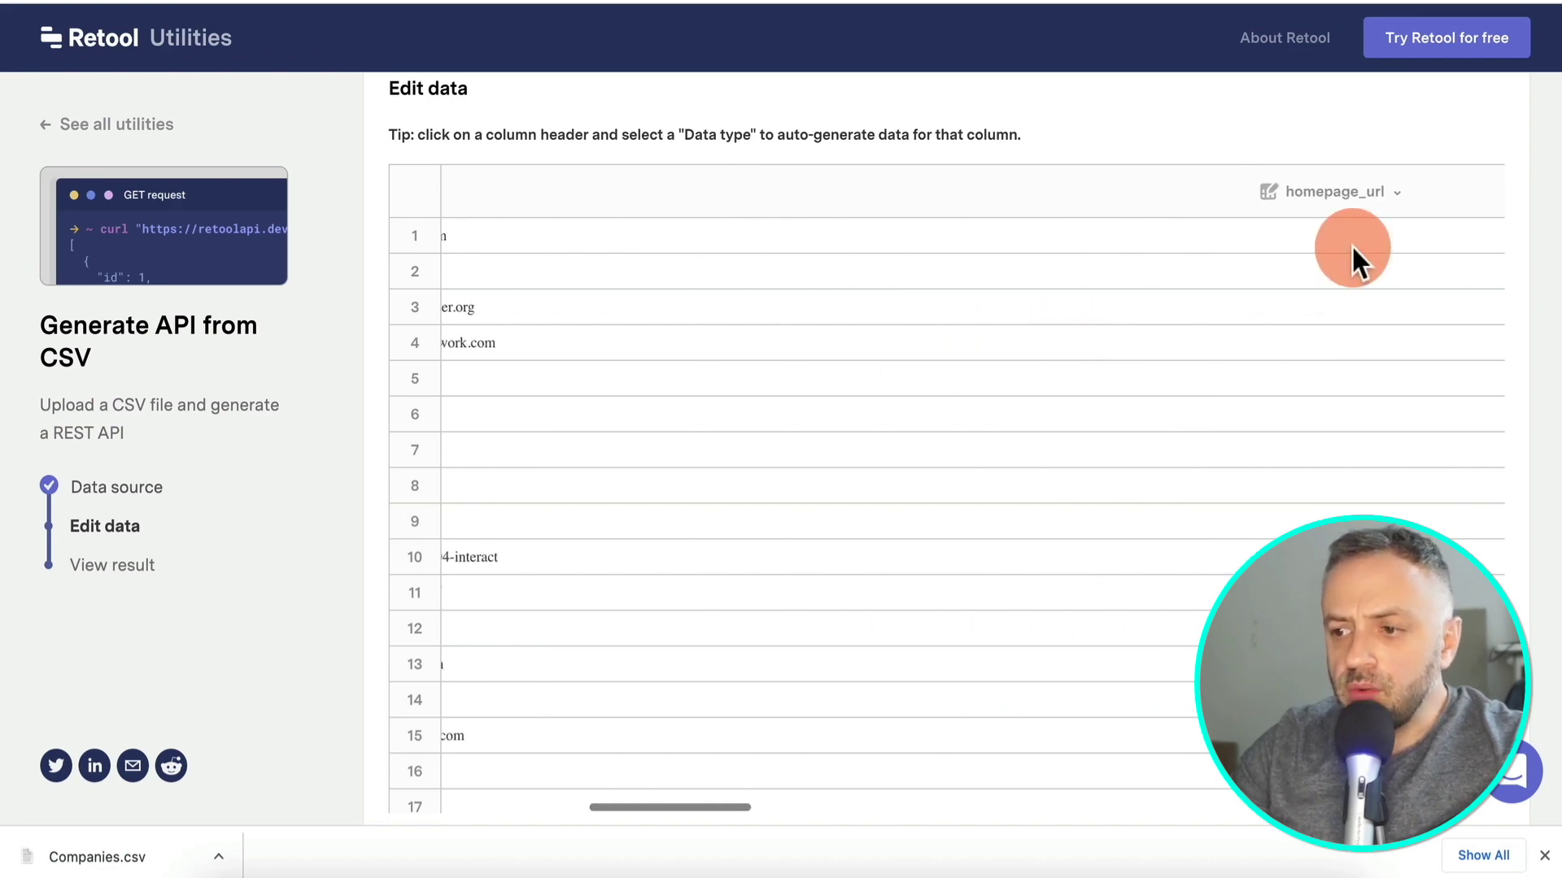
scroll(1350, 244, right, 10)
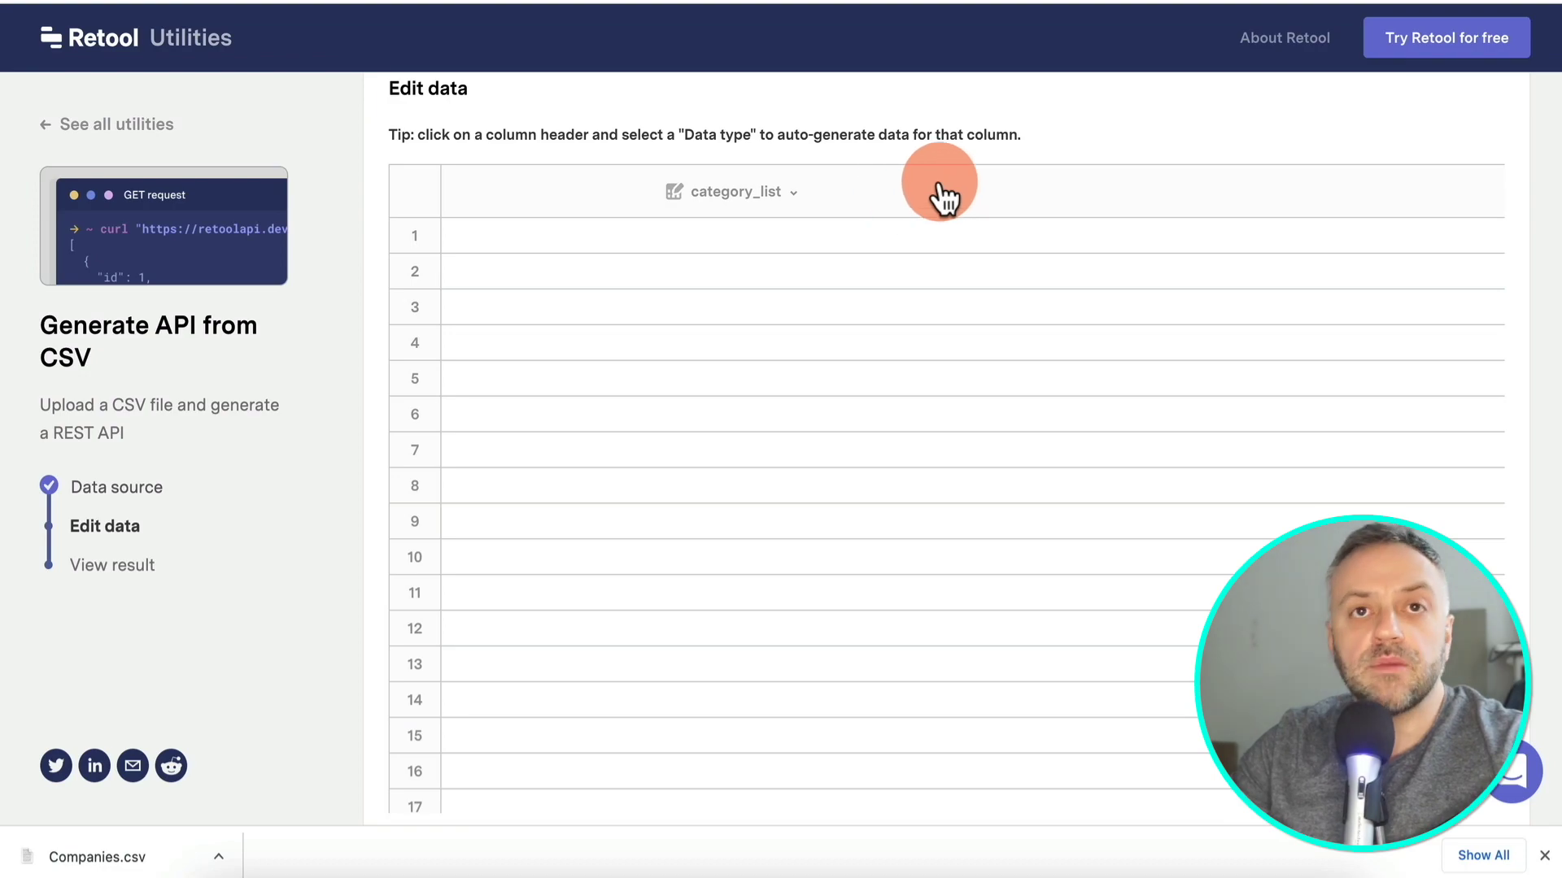
click(871, 216)
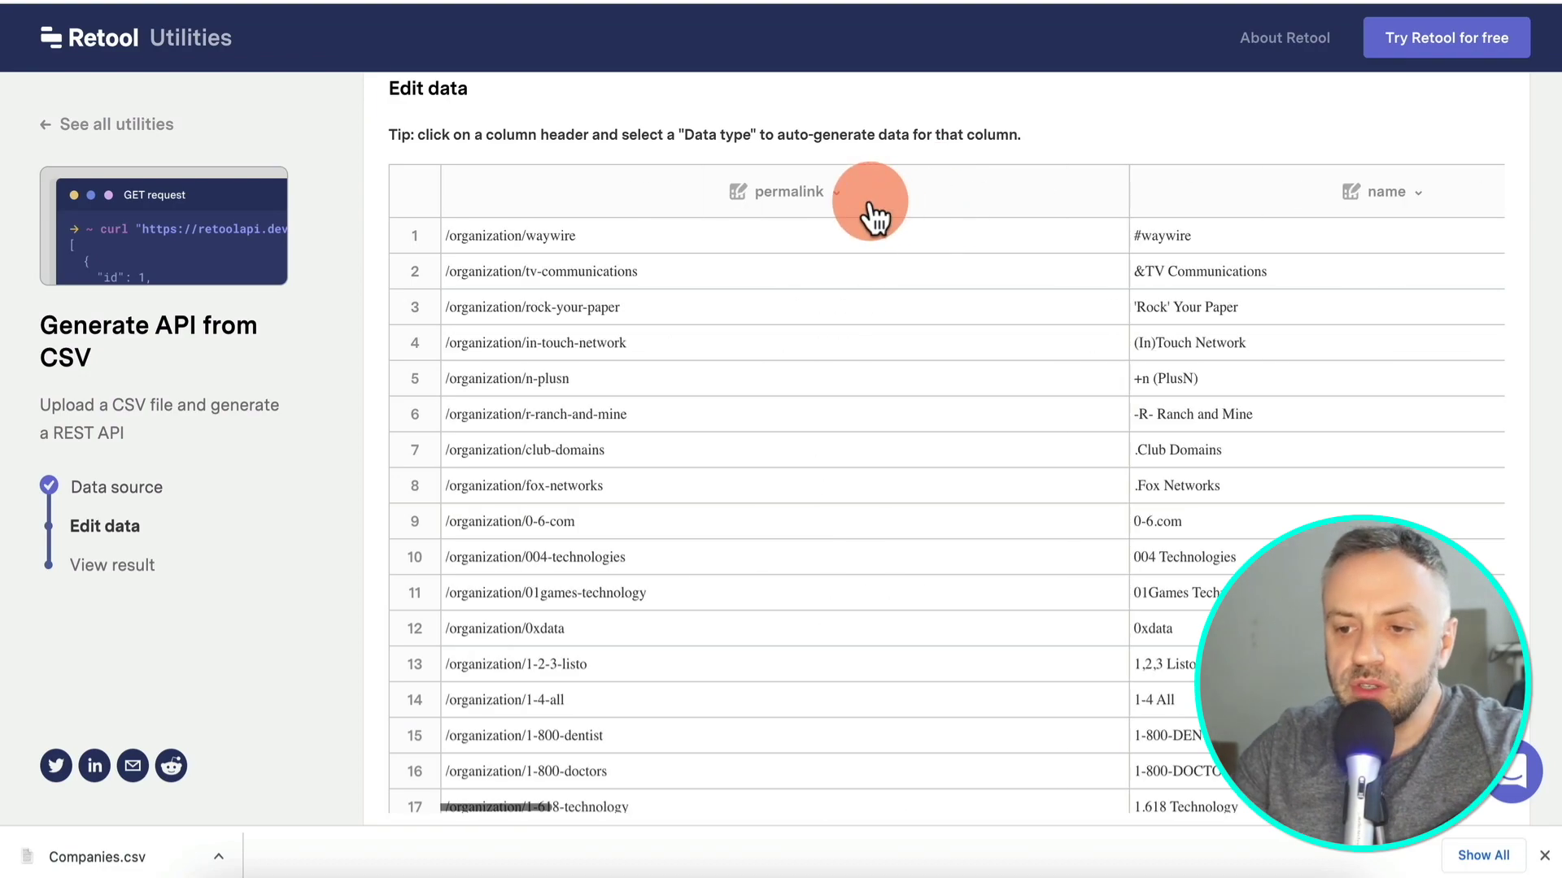
- Accept the imported data as is and generate a REST API named "companies" from it
scroll(367, 286, down, 15)
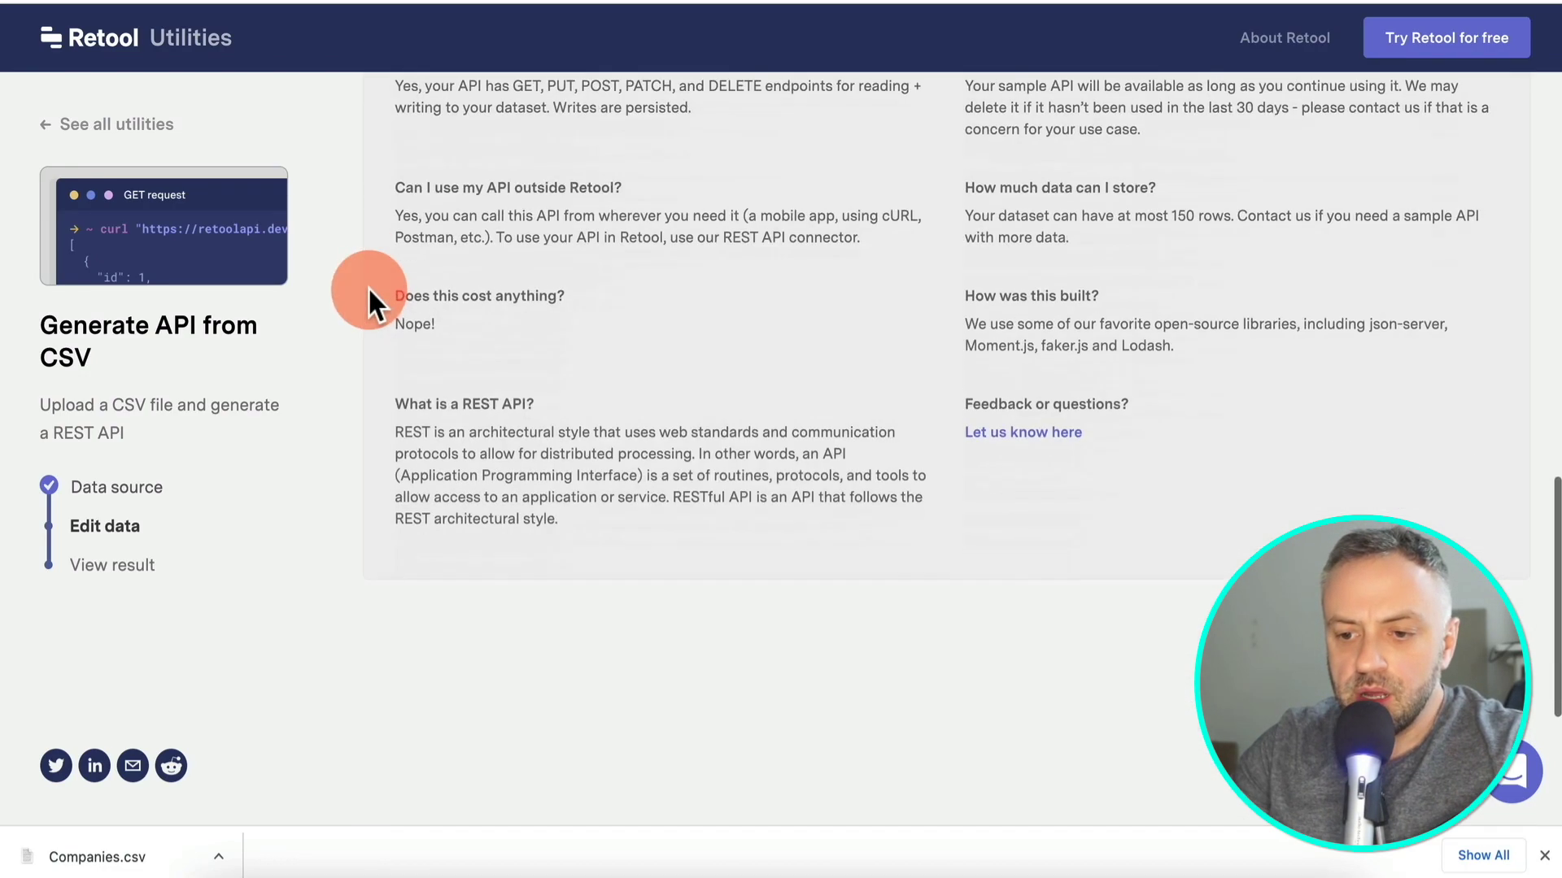
scroll(368, 287, up, 10)
click(1467, 513)
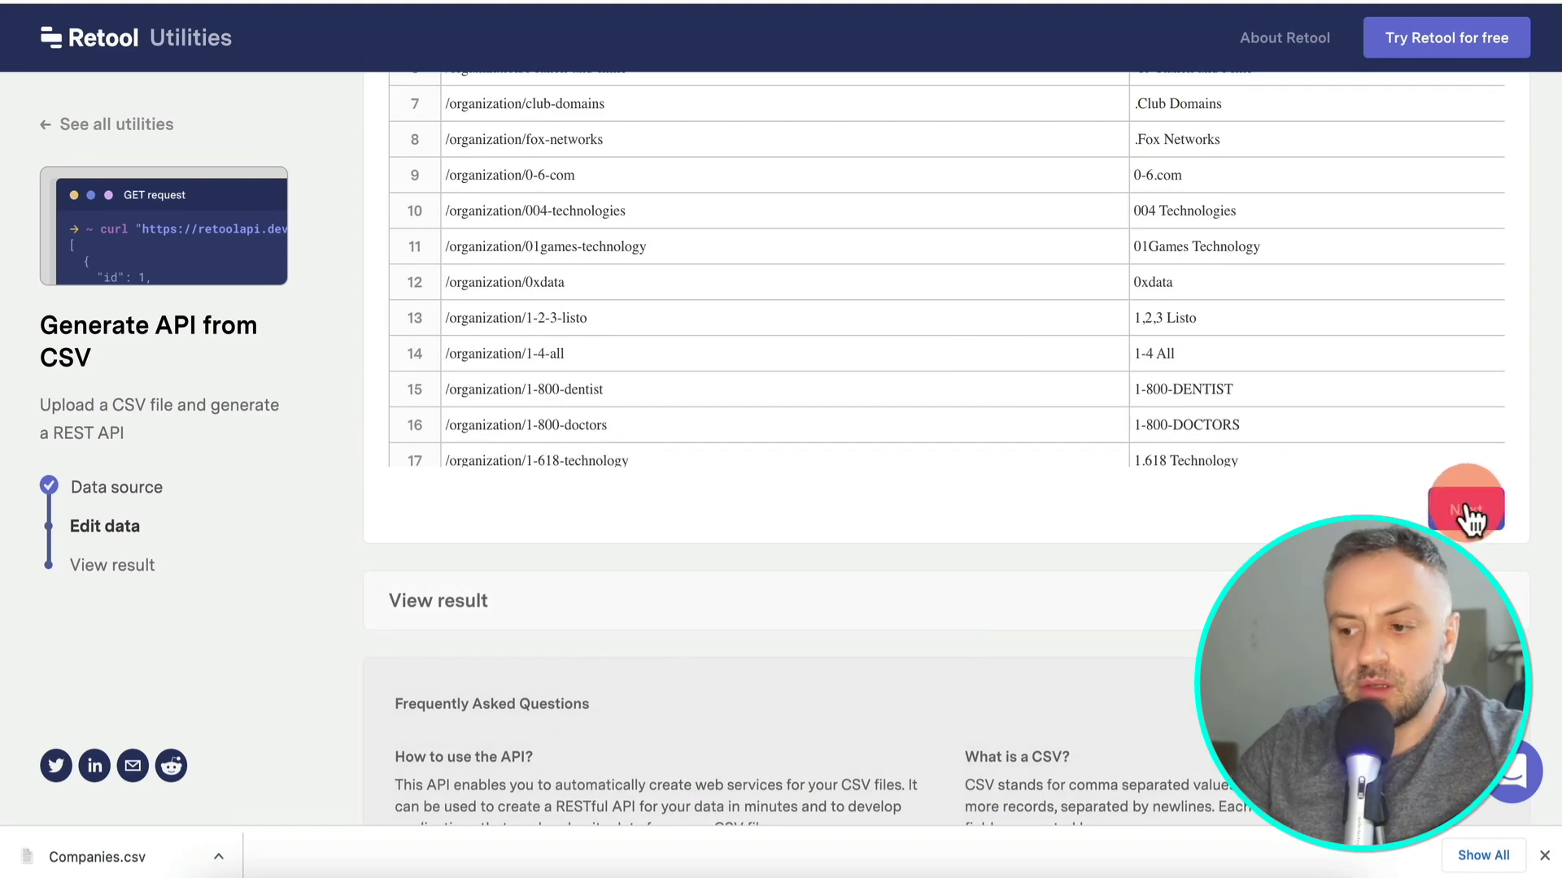
click(495, 291)
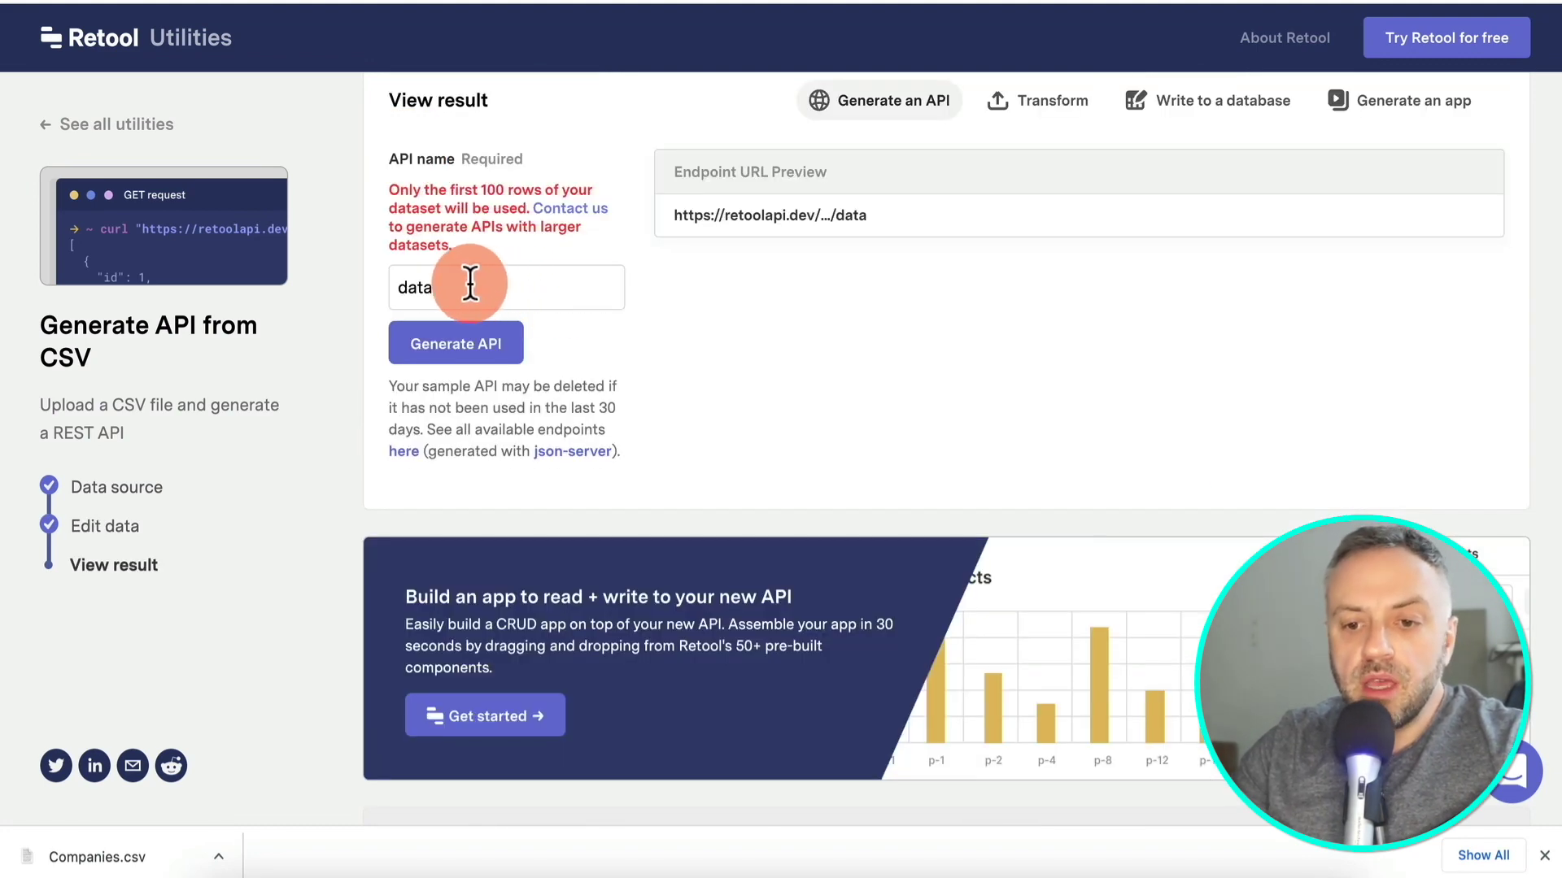
drag(476, 285, 352, 285)
text(companies)
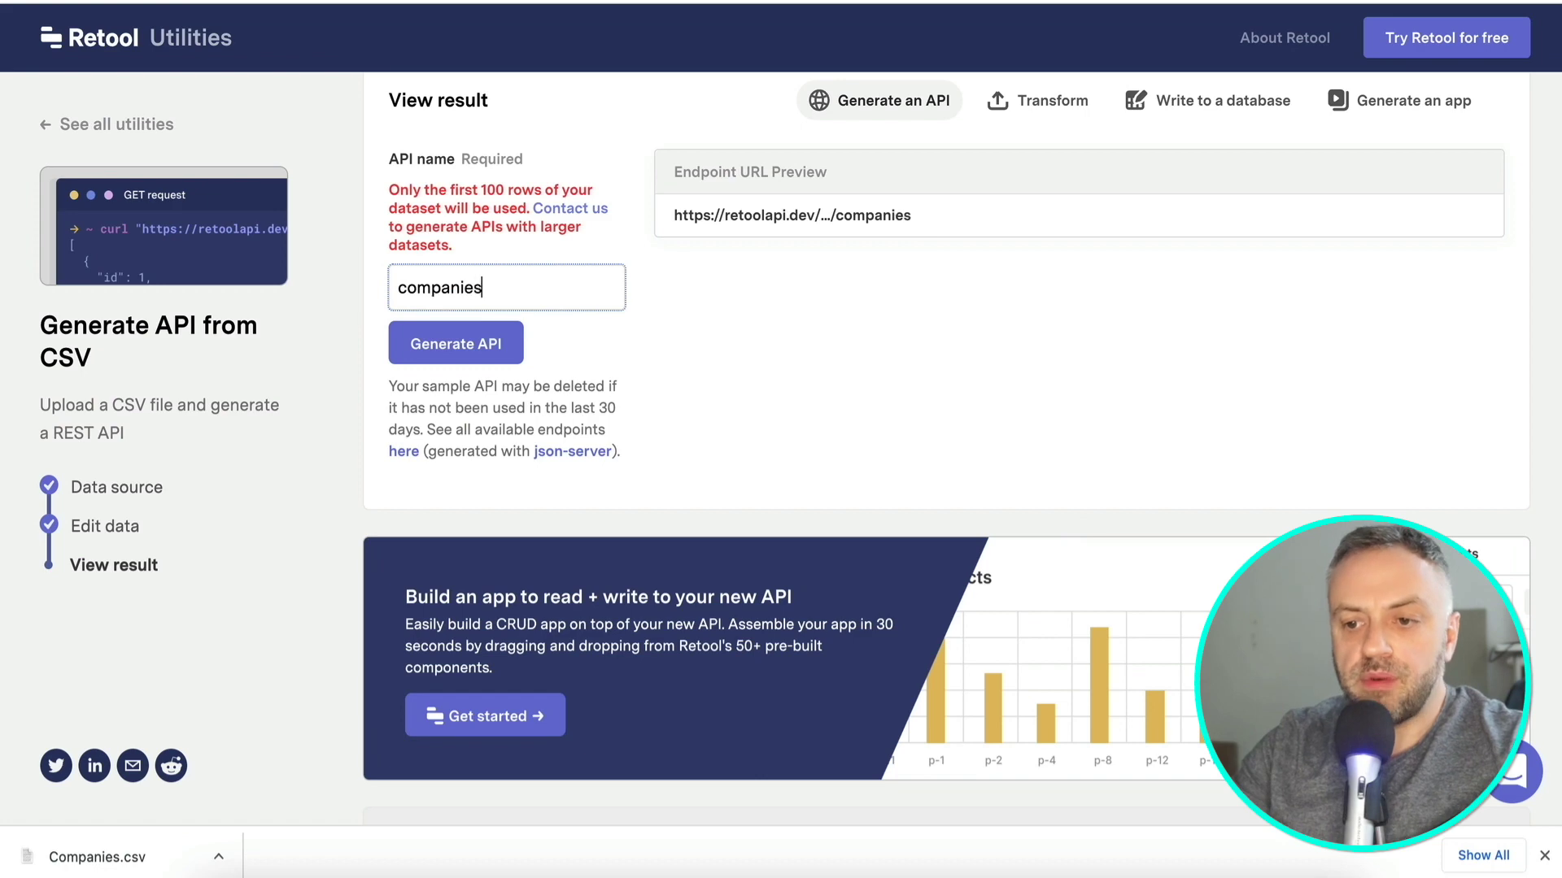
click(479, 345)
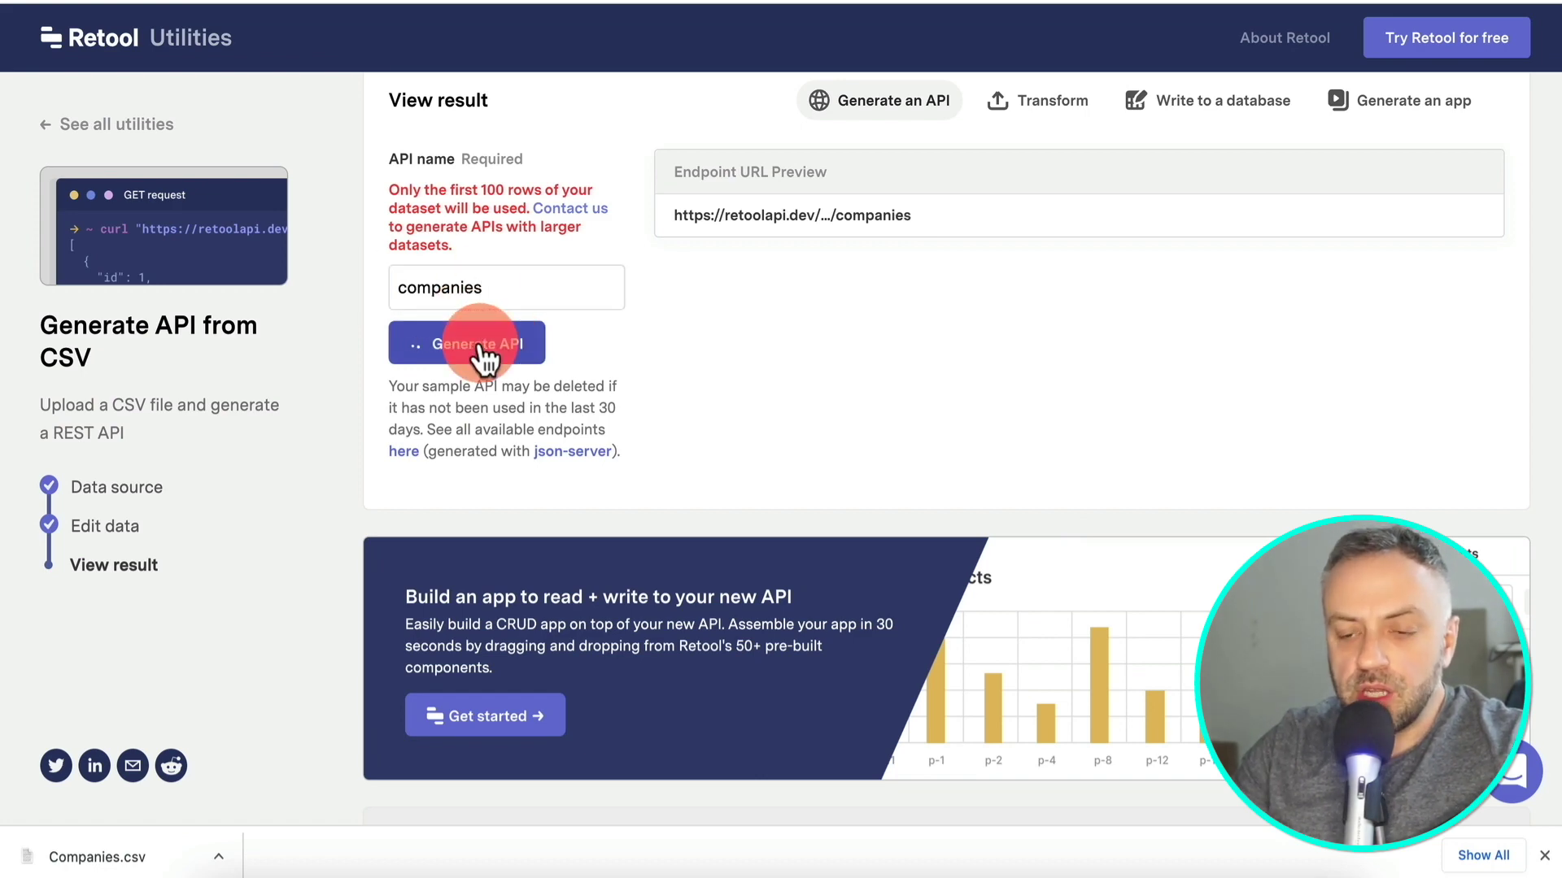
click(481, 388)
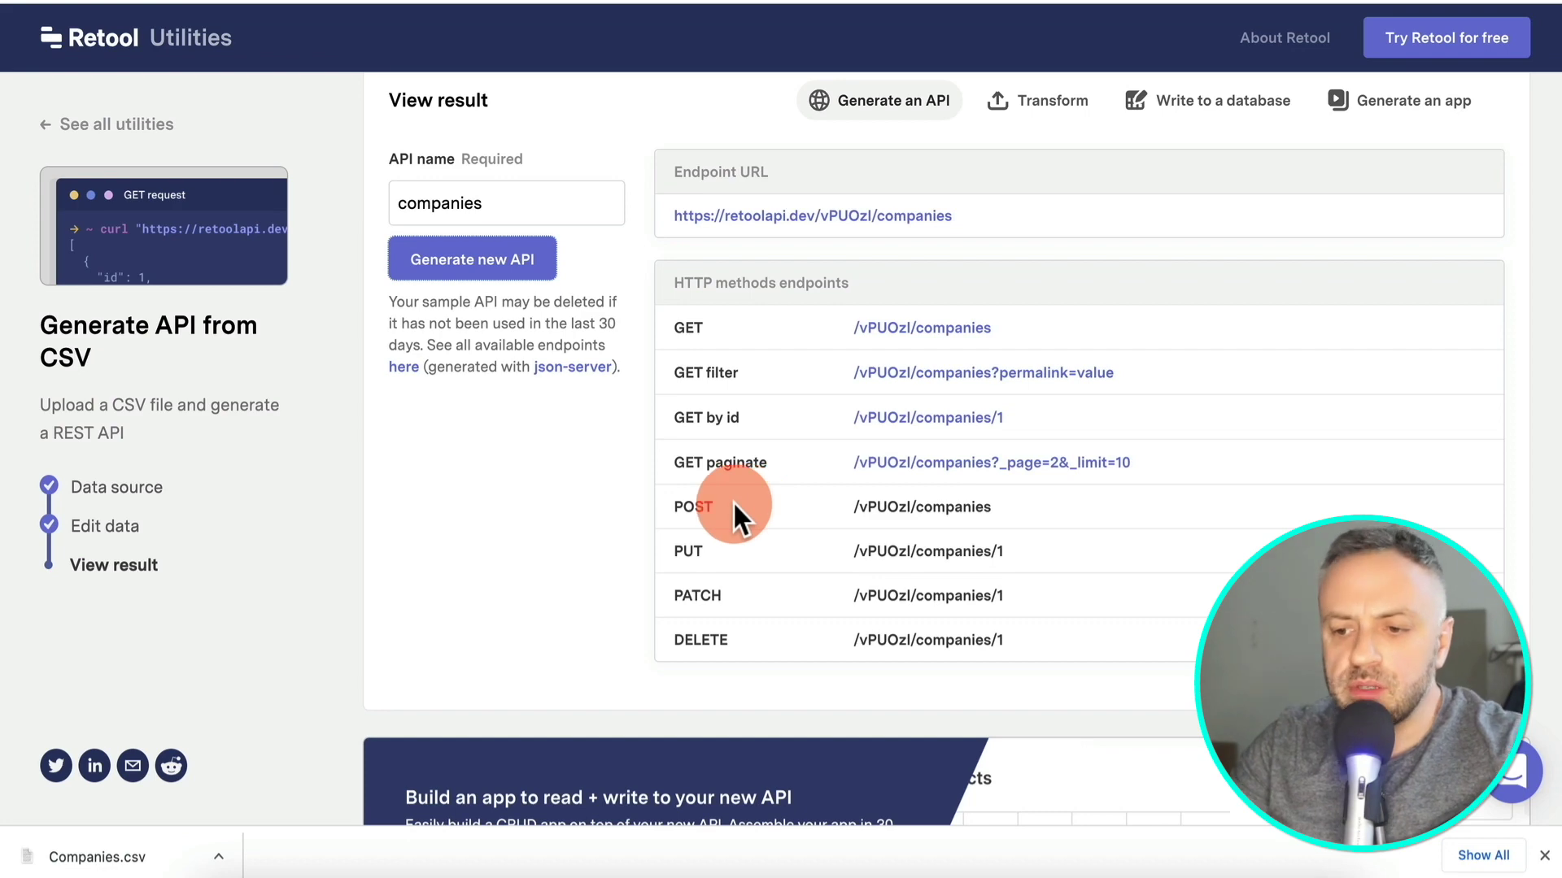
- Switch to RapidAPI, log in, open the account's own API projects and dismiss the navigation hint
click(1155, 0)
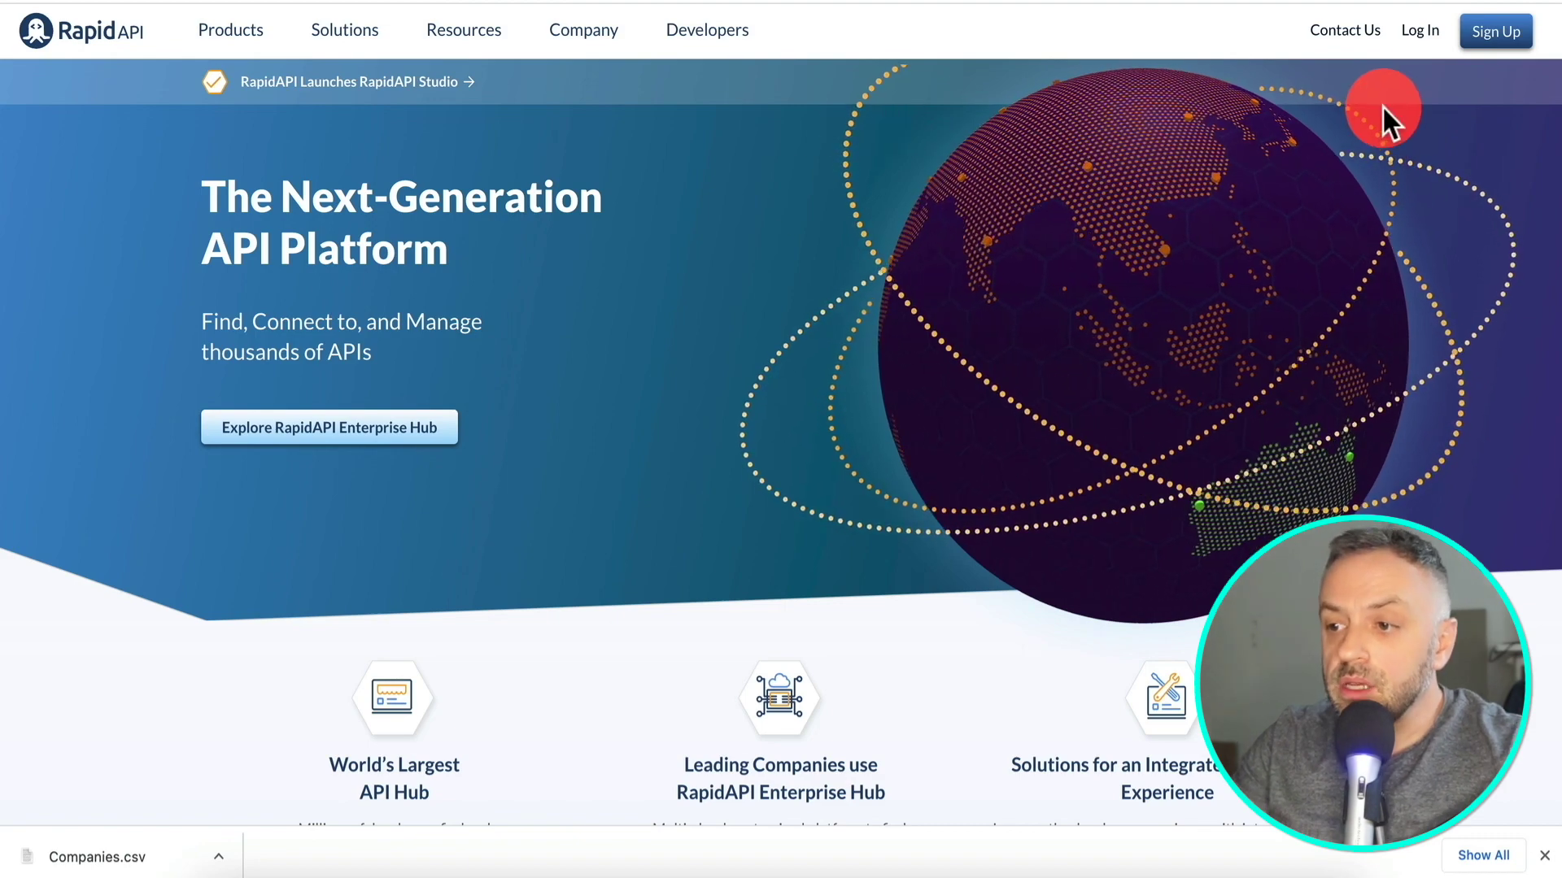
click(1426, 51)
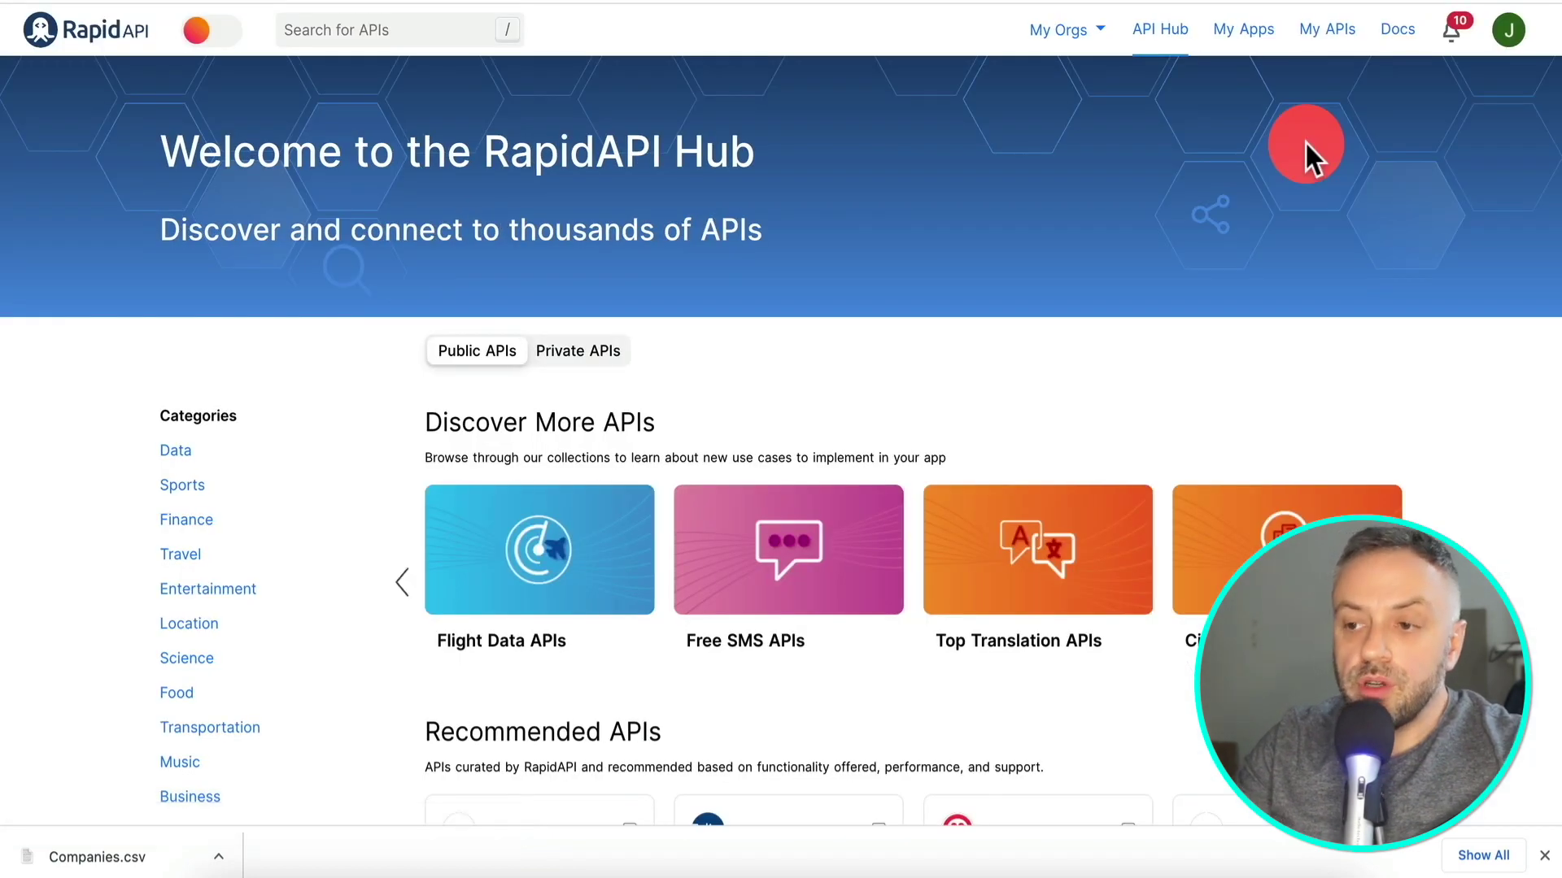
click(1334, 32)
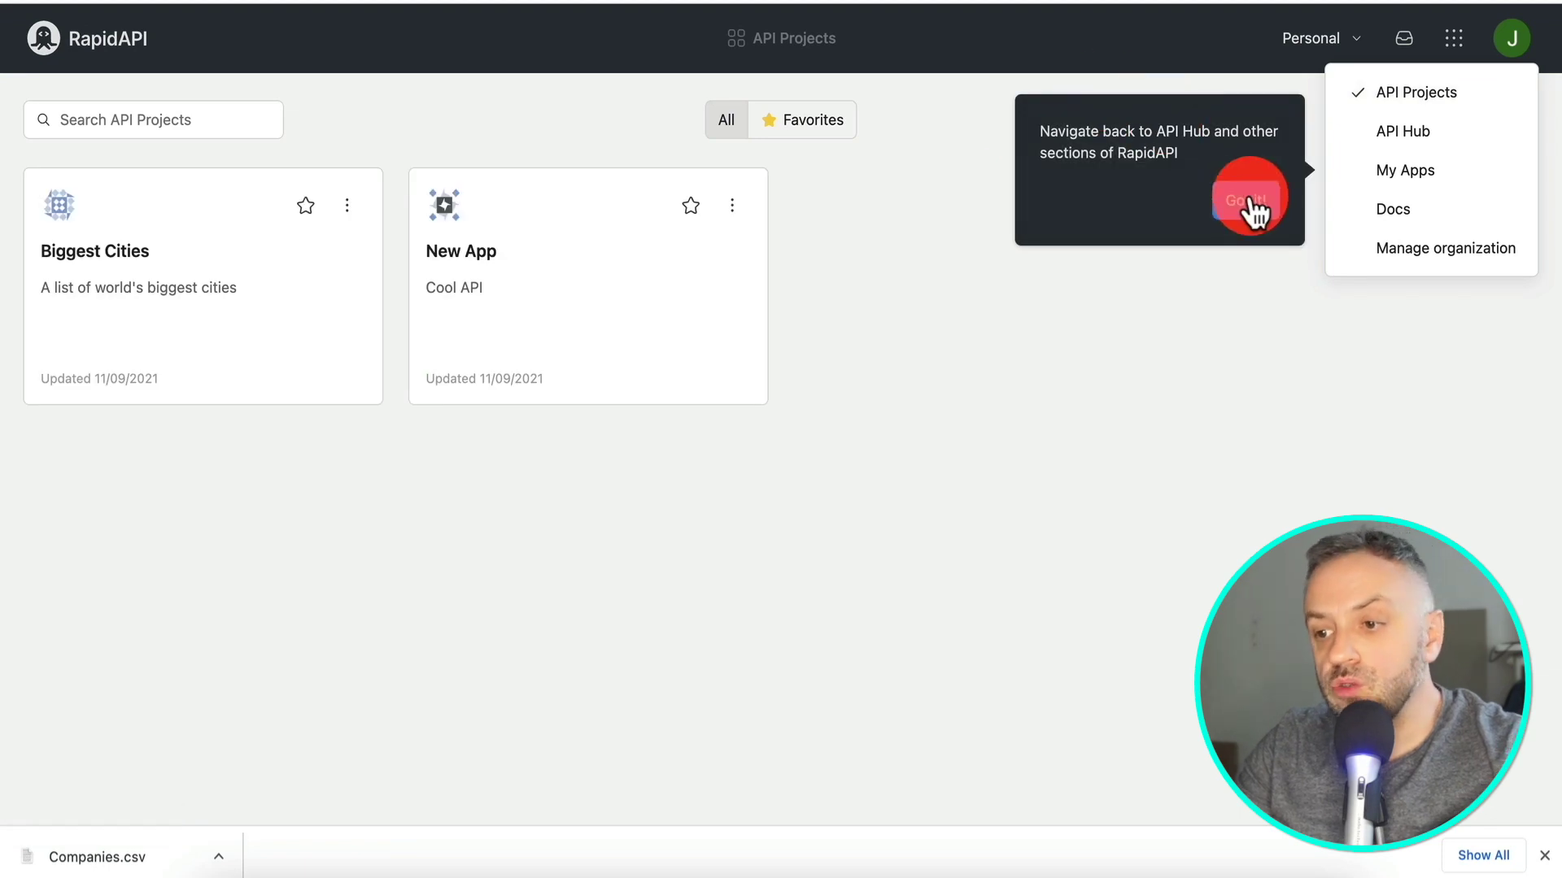
click(1247, 199)
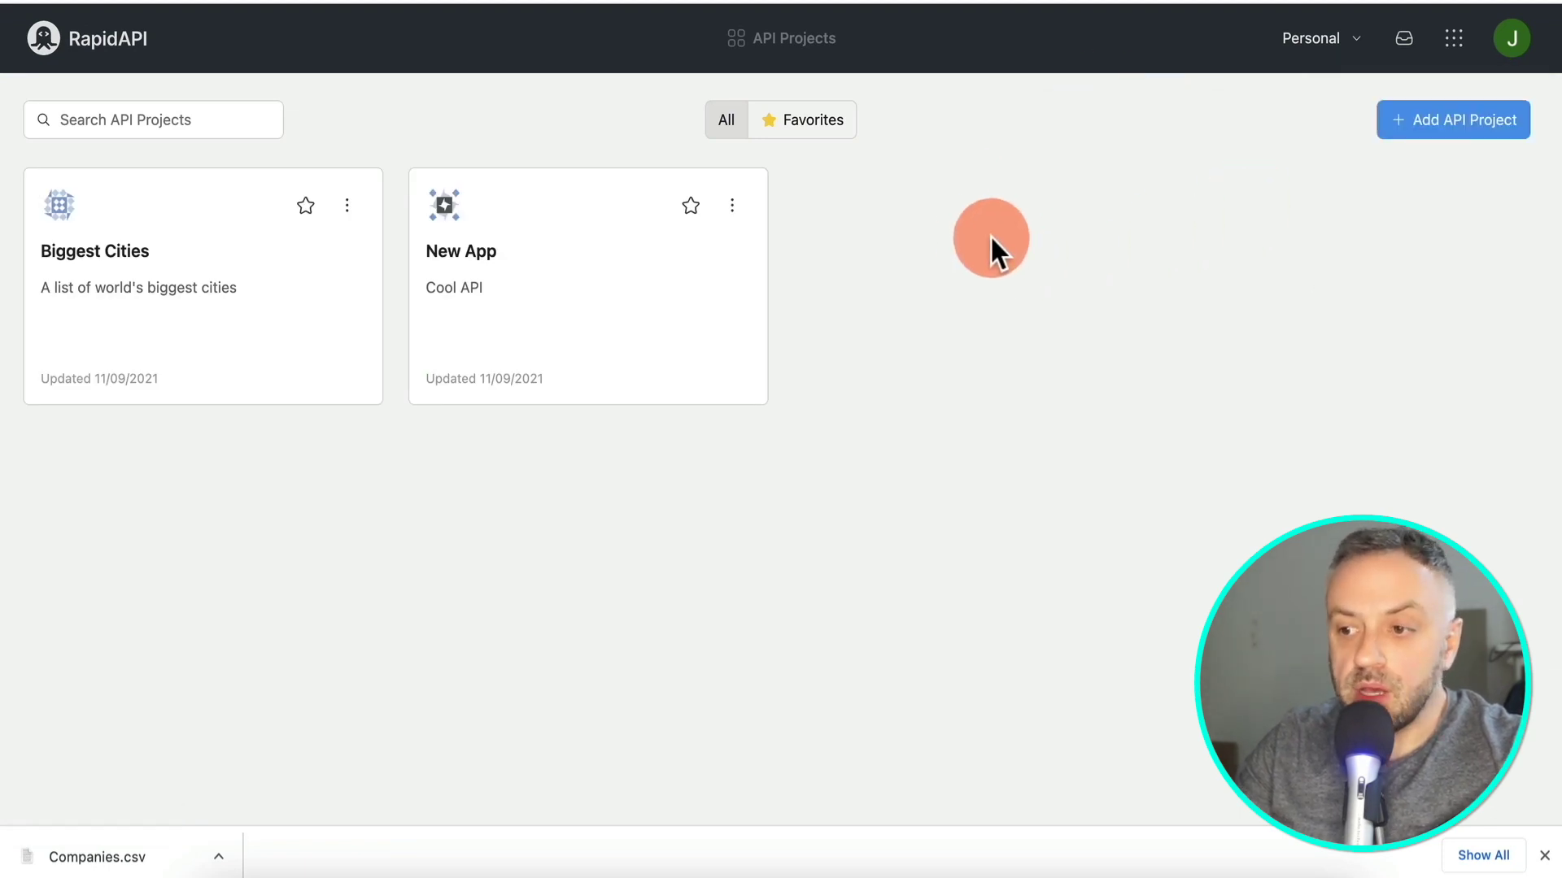
- Start a new API project and name it "Companies API"
click(1446, 132)
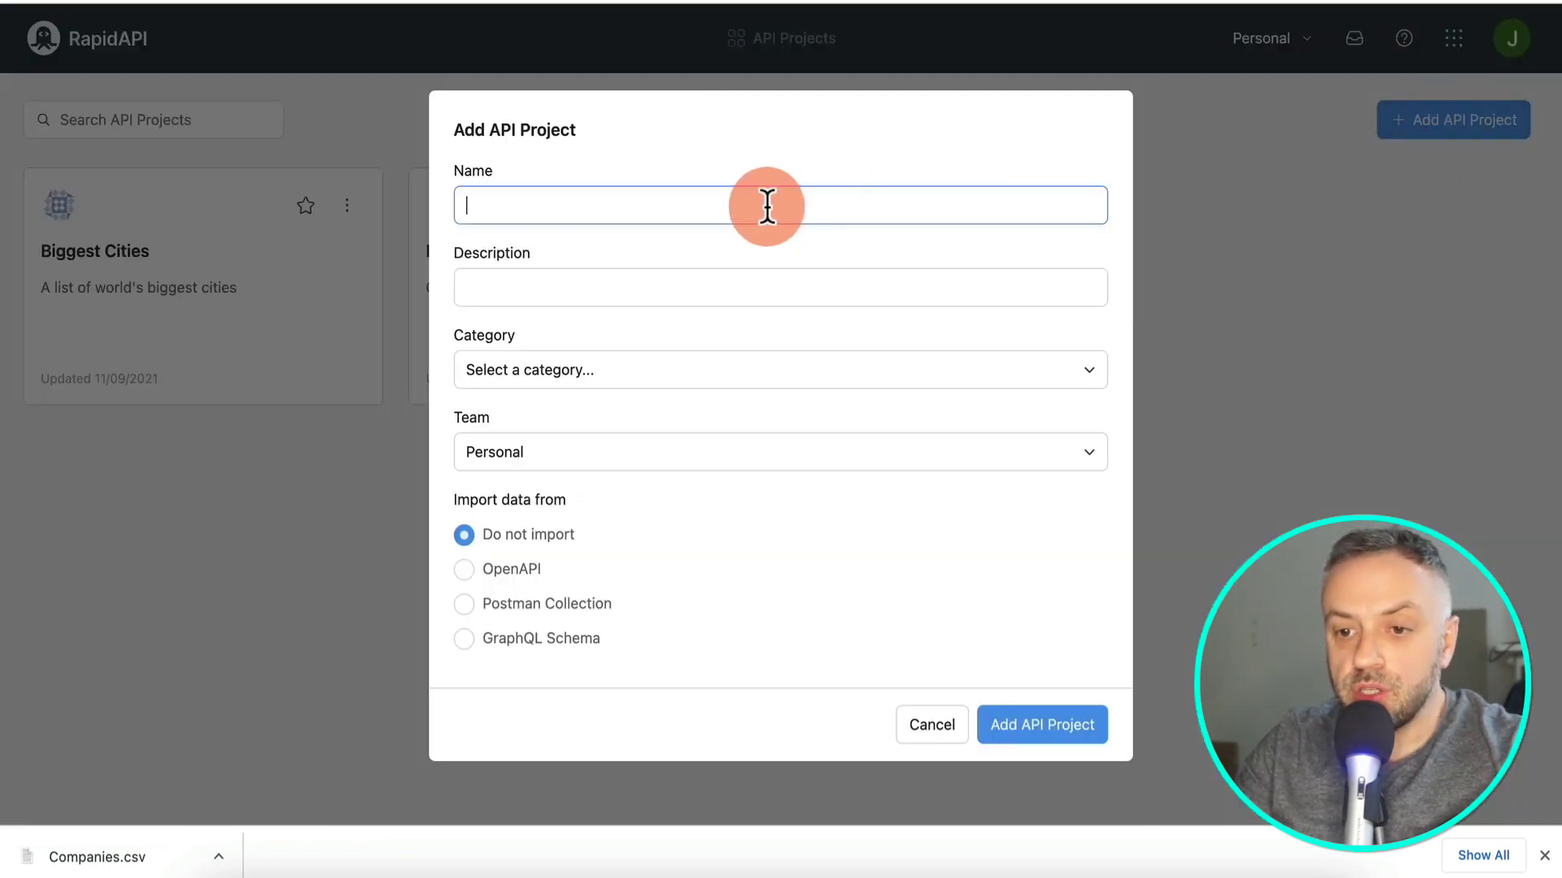
text(C)
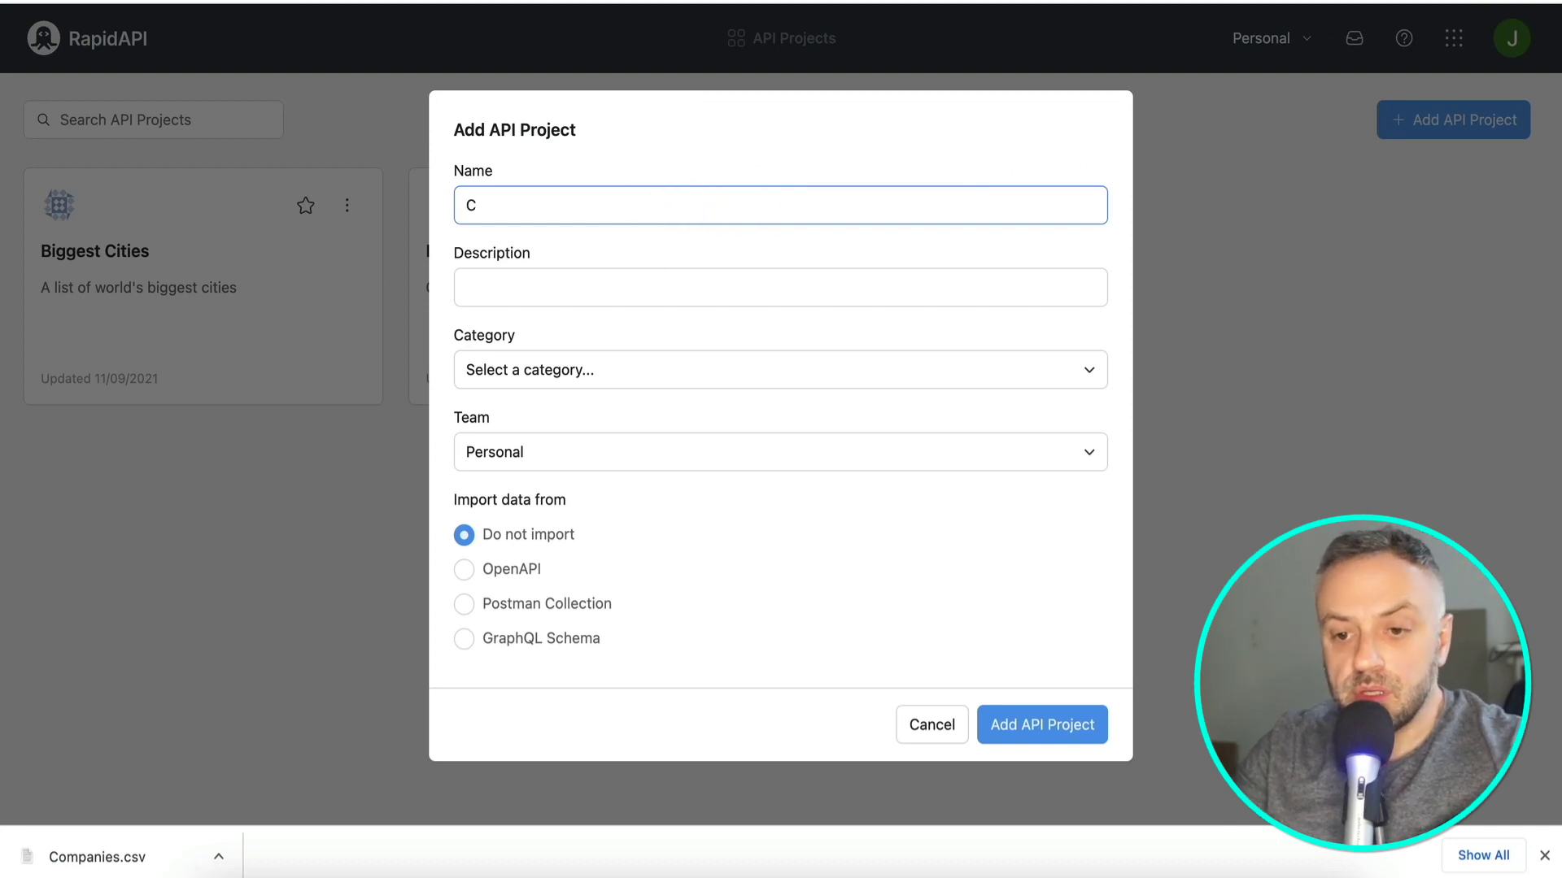
text(ompanies API)
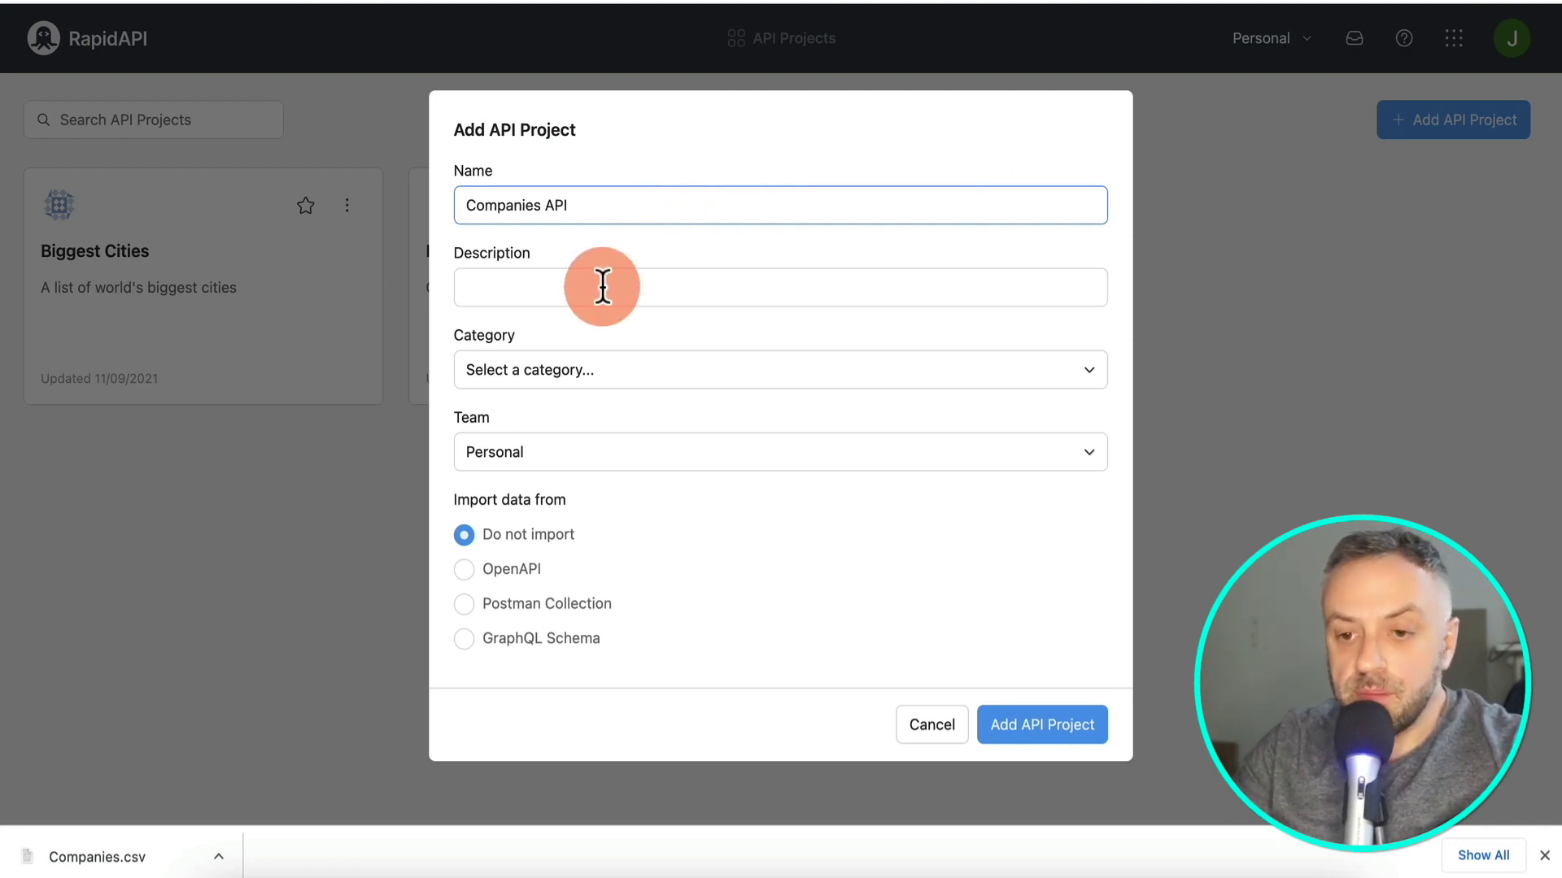
- Set the new project's category to Business, keeping the Personal team and the "Do not import" option
click(590, 290)
click(602, 372)
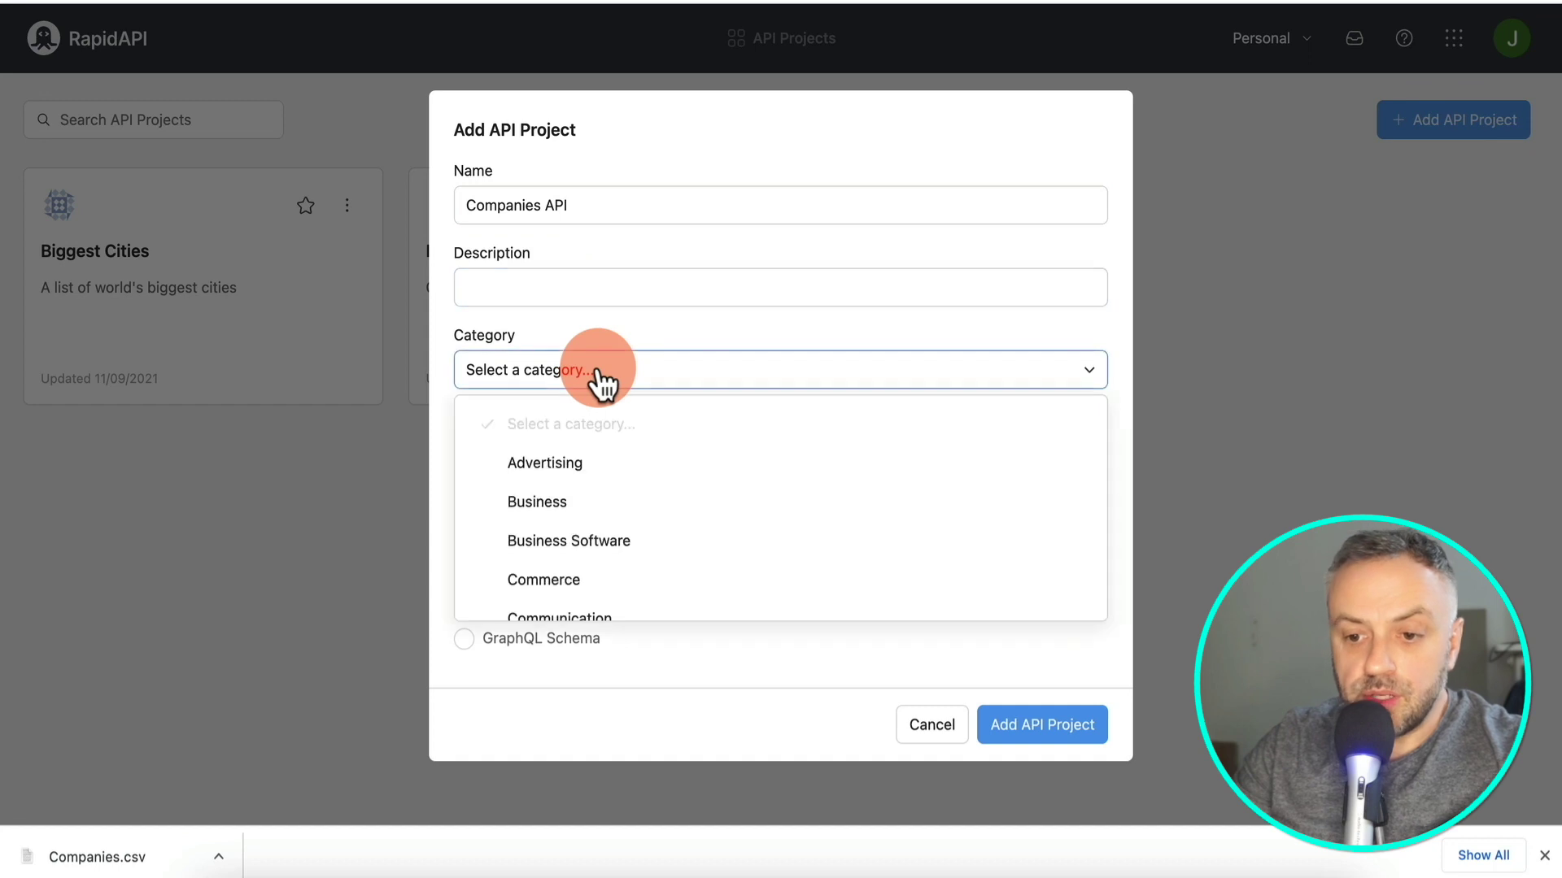
scroll(580, 509, down, 5)
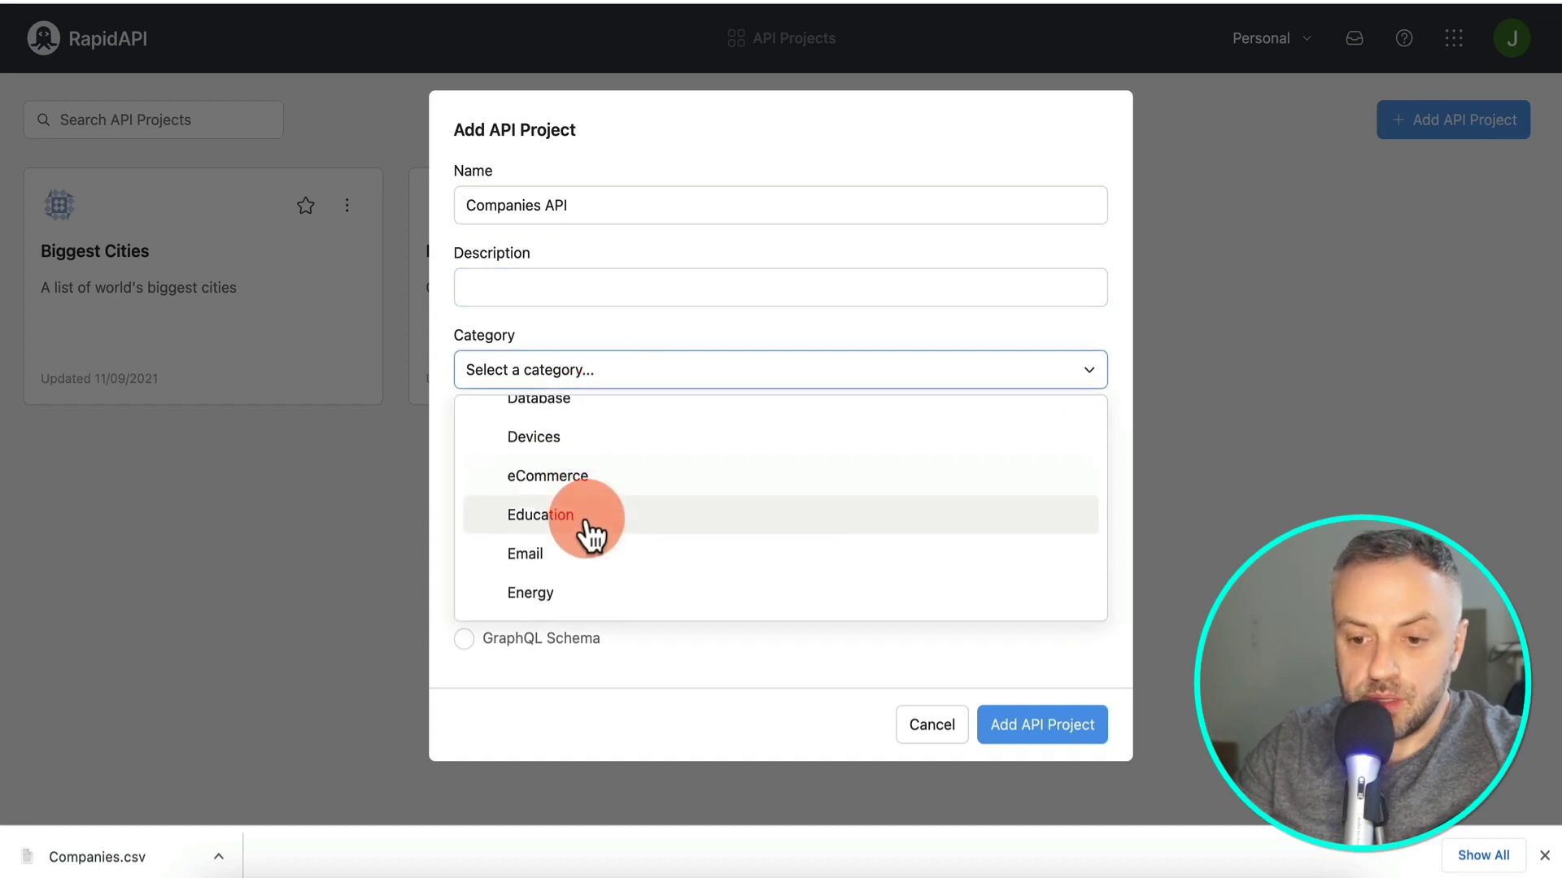
scroll(586, 545, down, 2)
scroll(587, 559, up, 8)
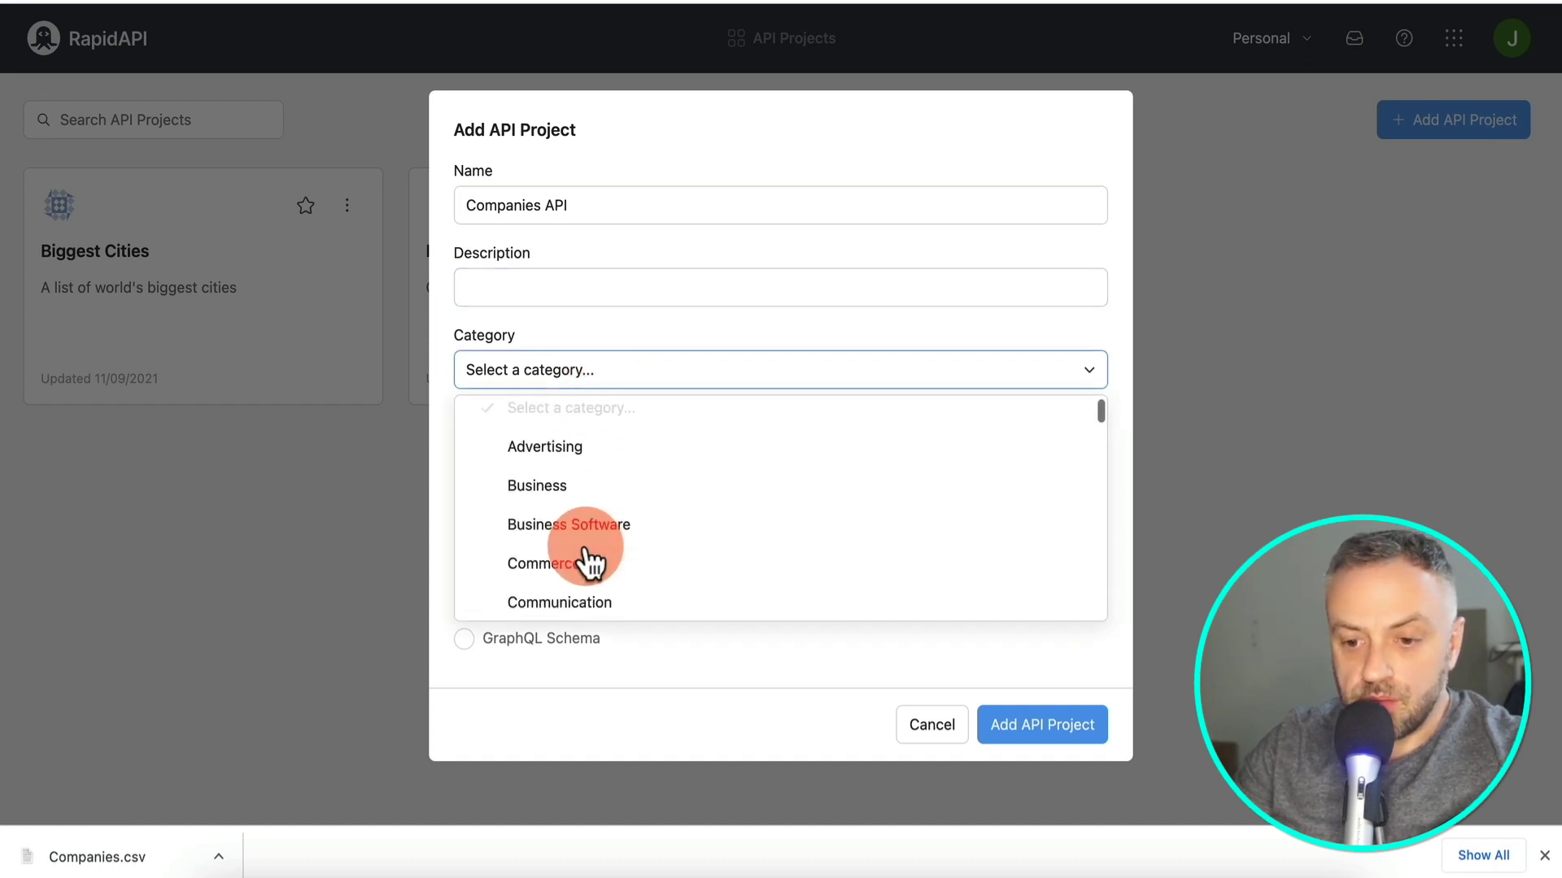
click(606, 504)
click(618, 454)
click(587, 504)
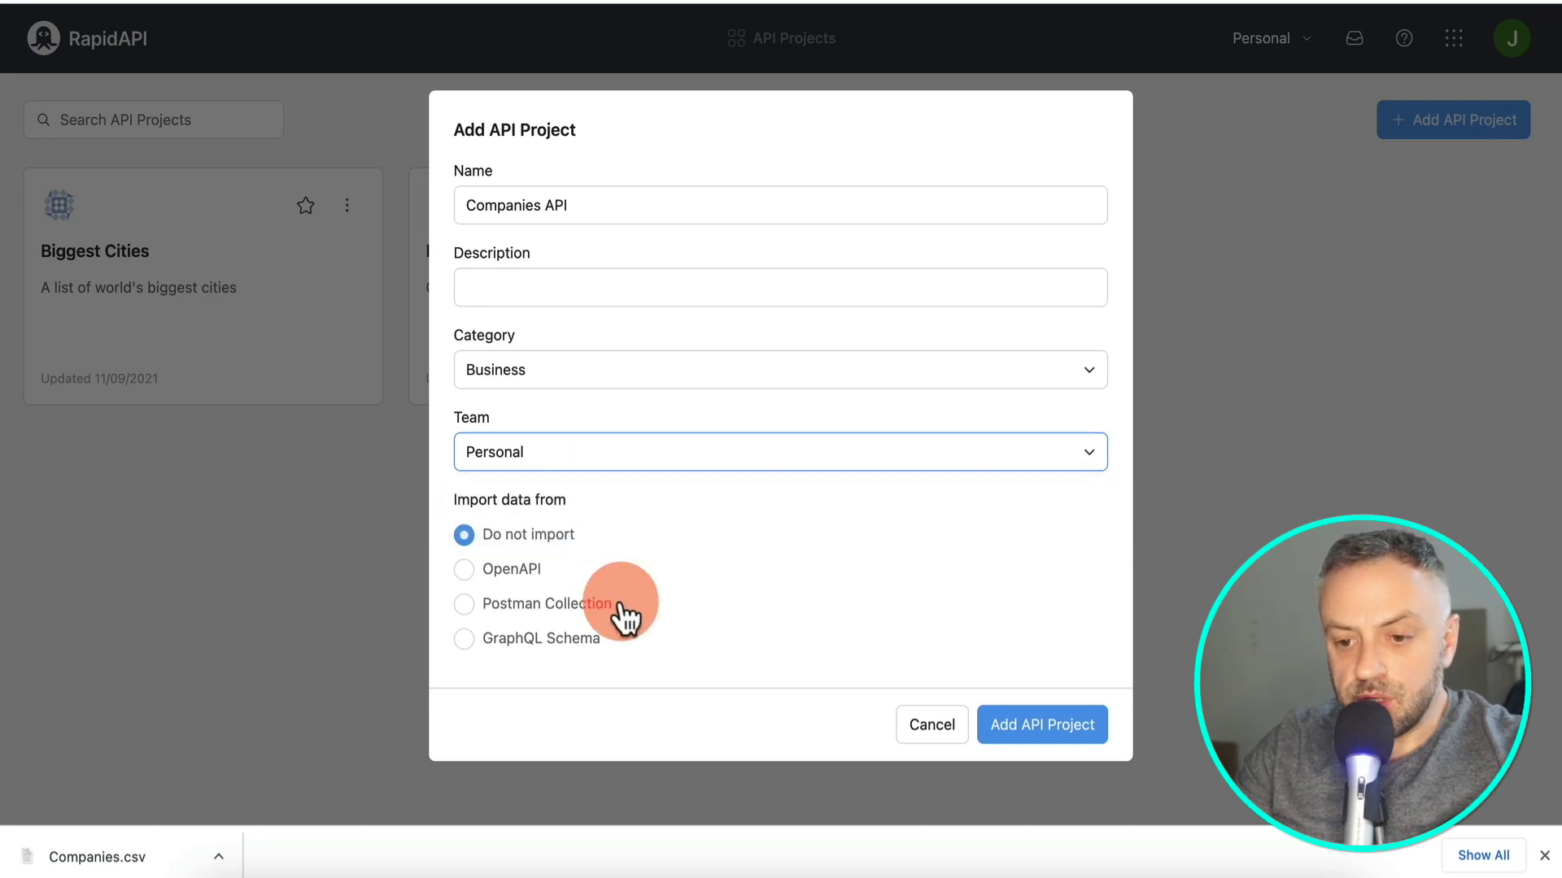
click(610, 606)
click(569, 537)
- Describe the project as "An API where you can queries various businesses" and create it
click(569, 287)
text(An)
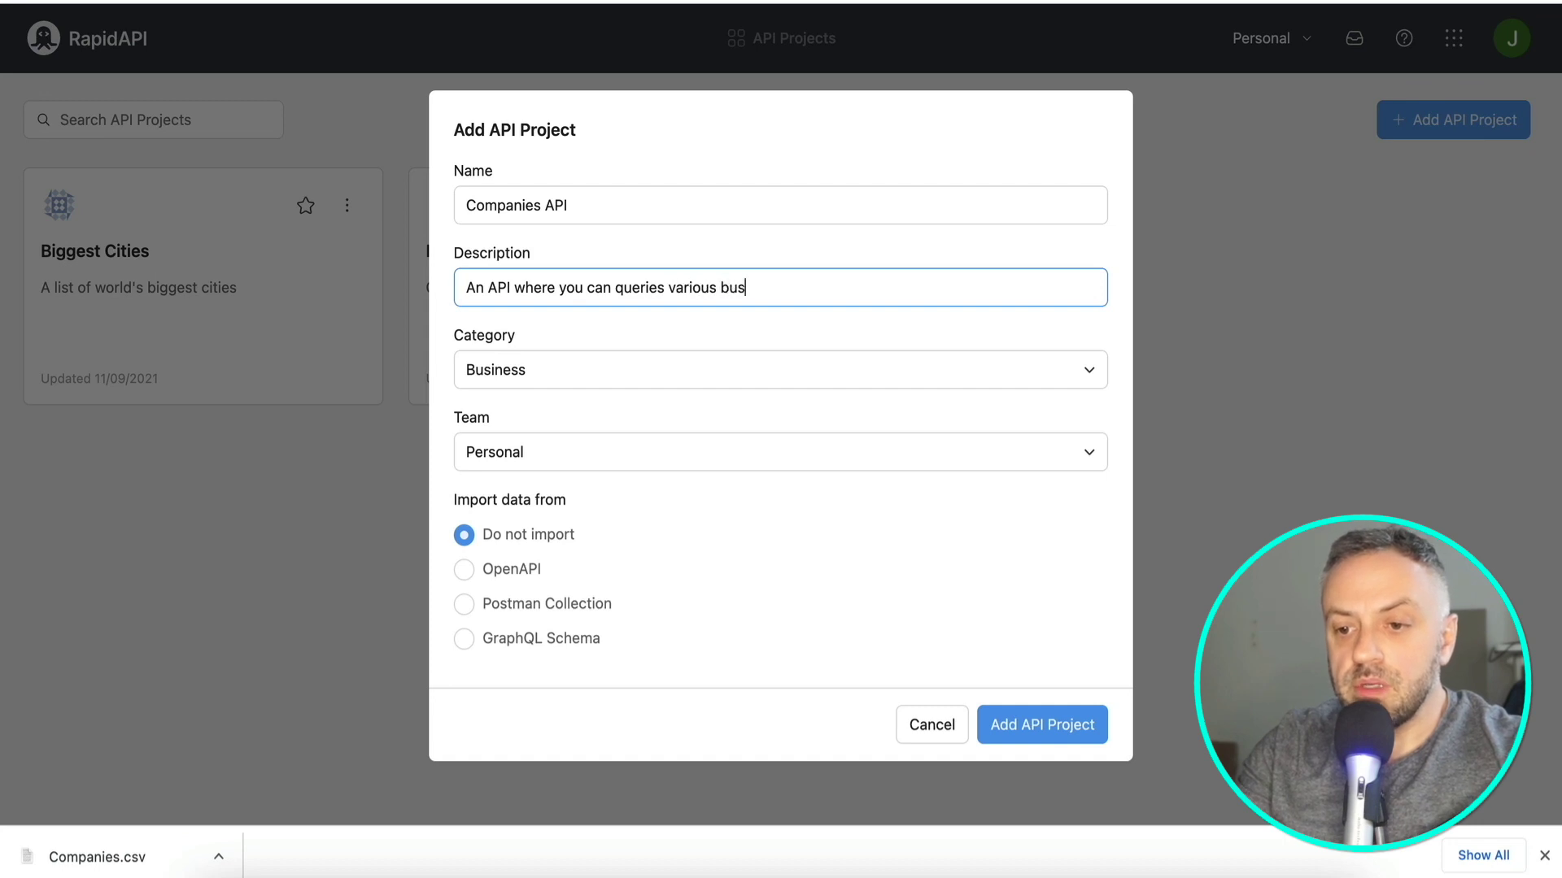
click(1042, 725)
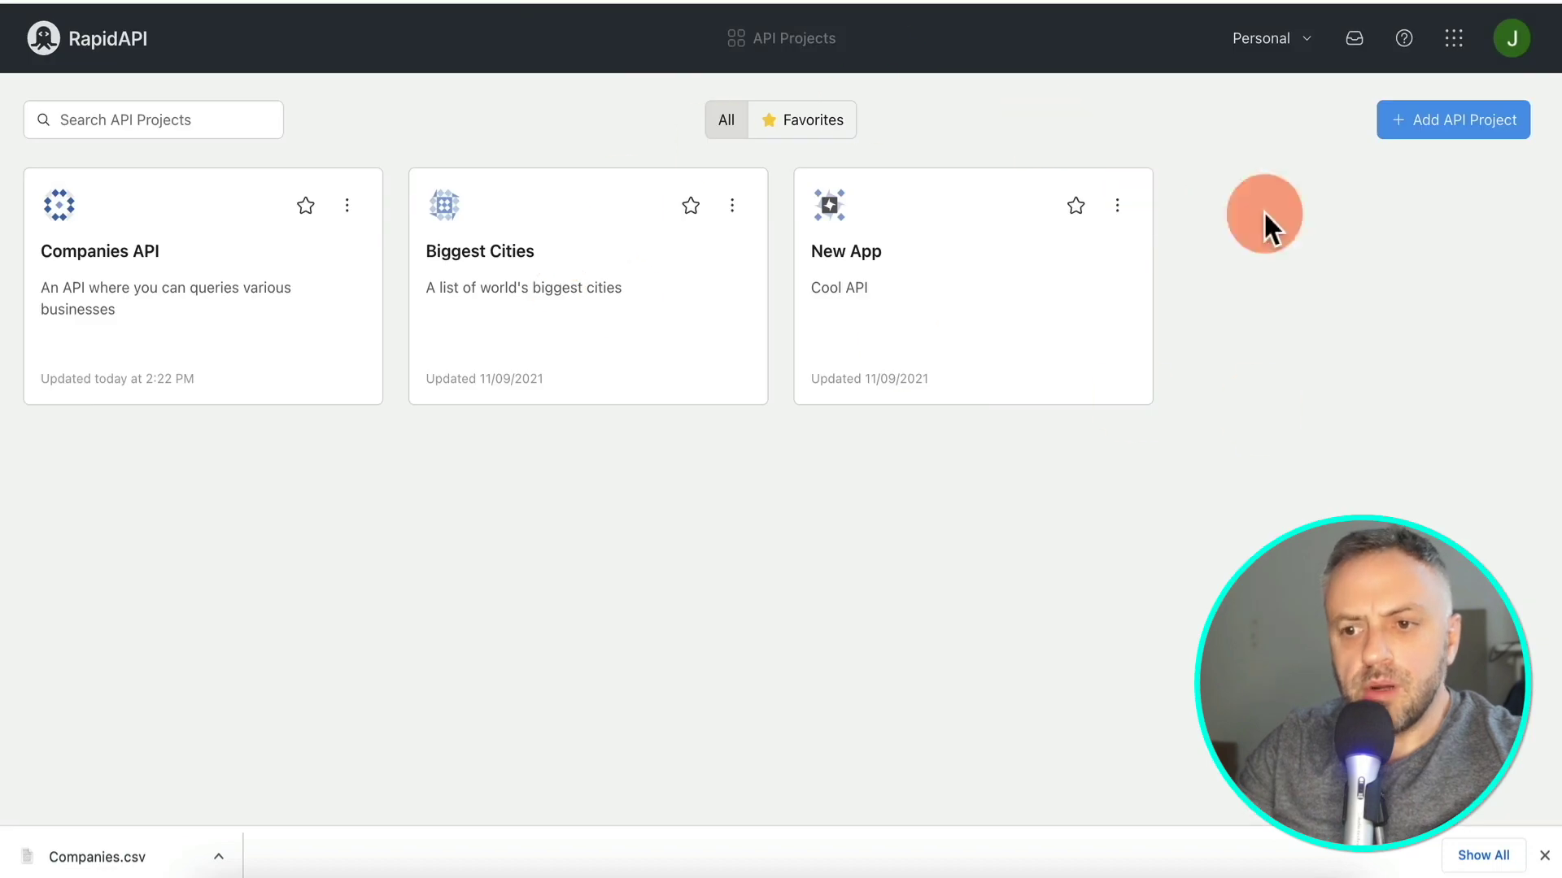
- Open the Companies API project, look over its general hub listing information and dismiss the browser's download bar
click(196, 277)
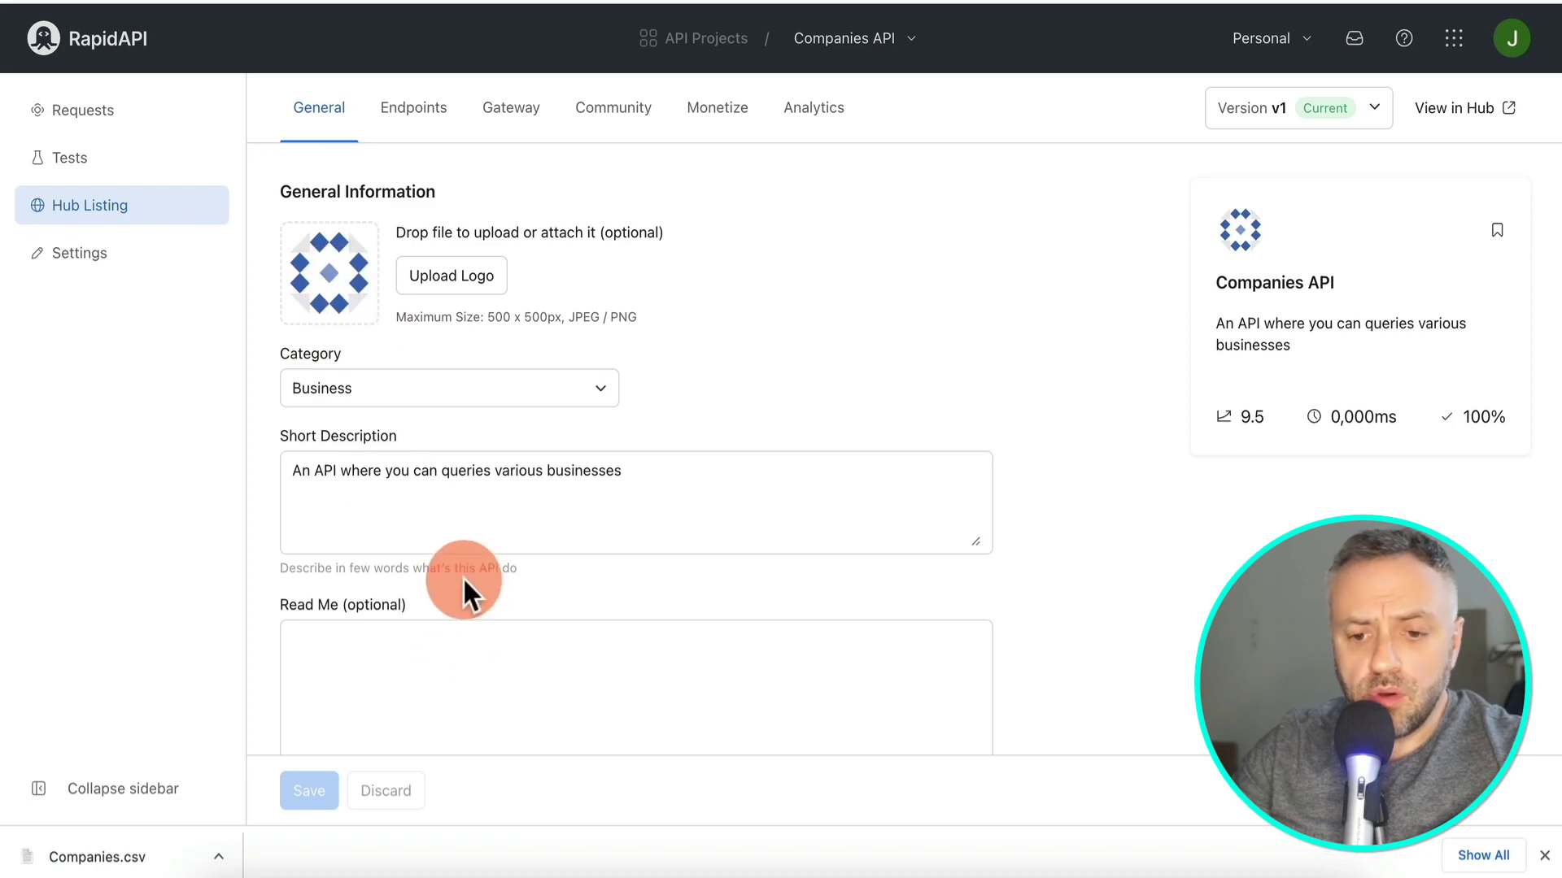
scroll(387, 724, down, 5)
scroll(388, 724, up, 5)
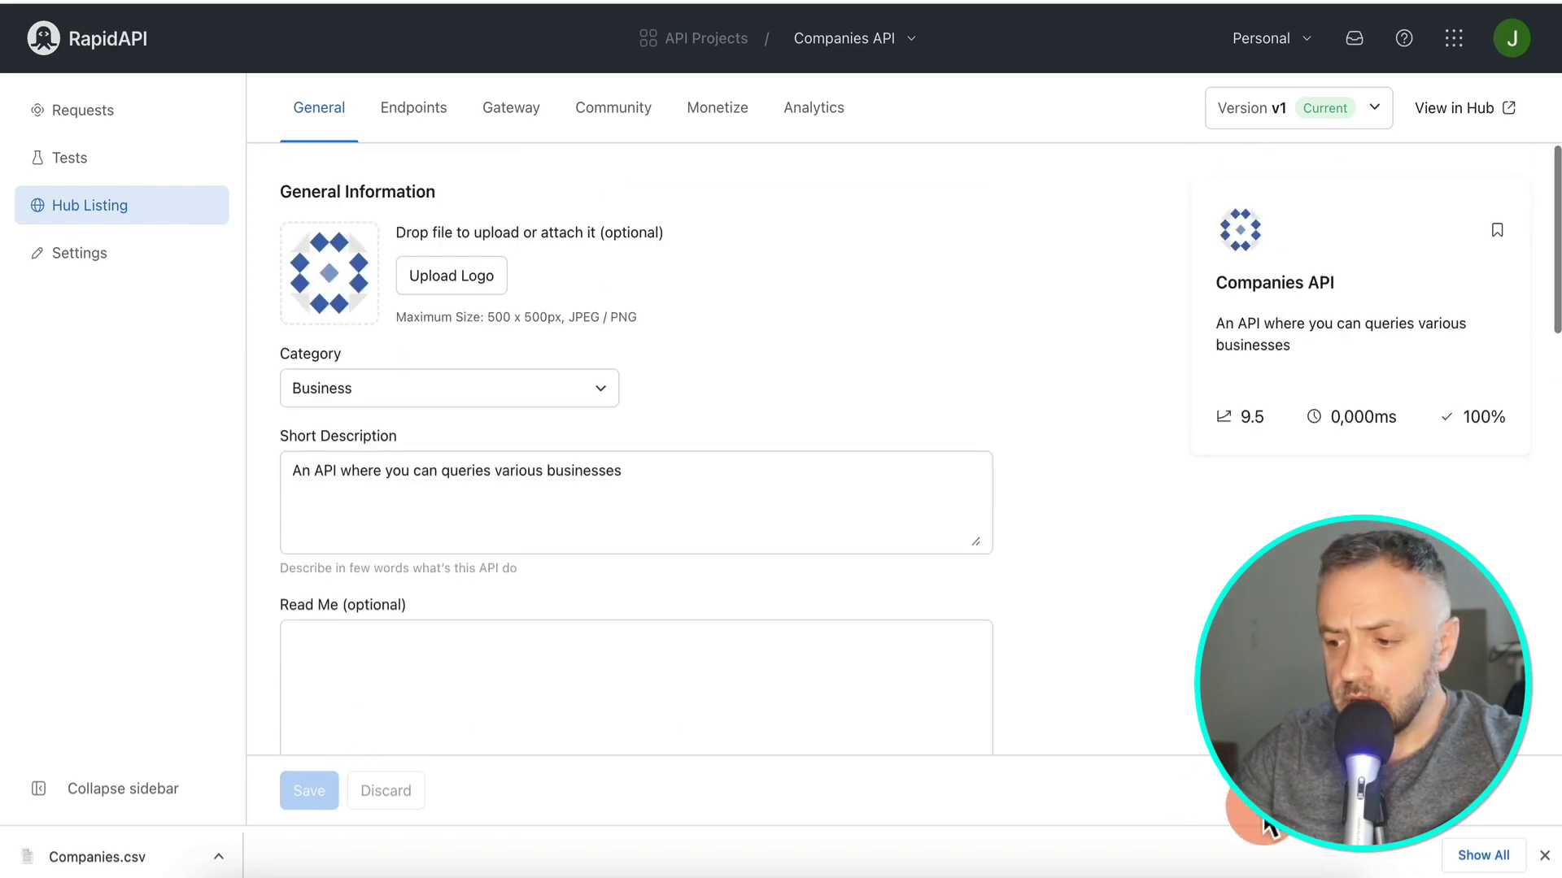
click(1544, 855)
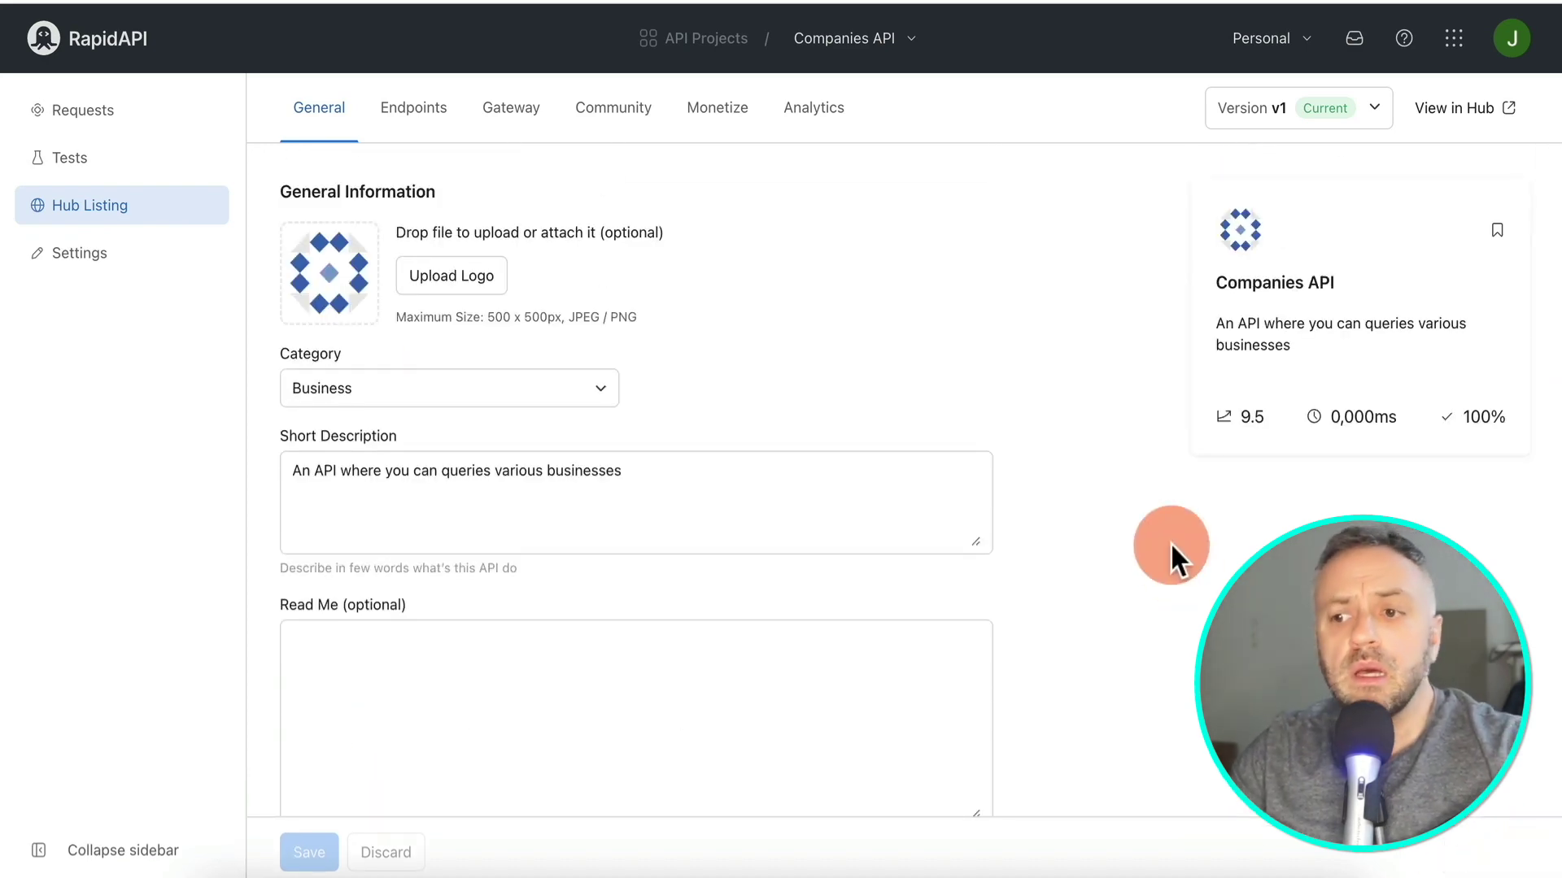
click(440, 122)
click(680, 366)
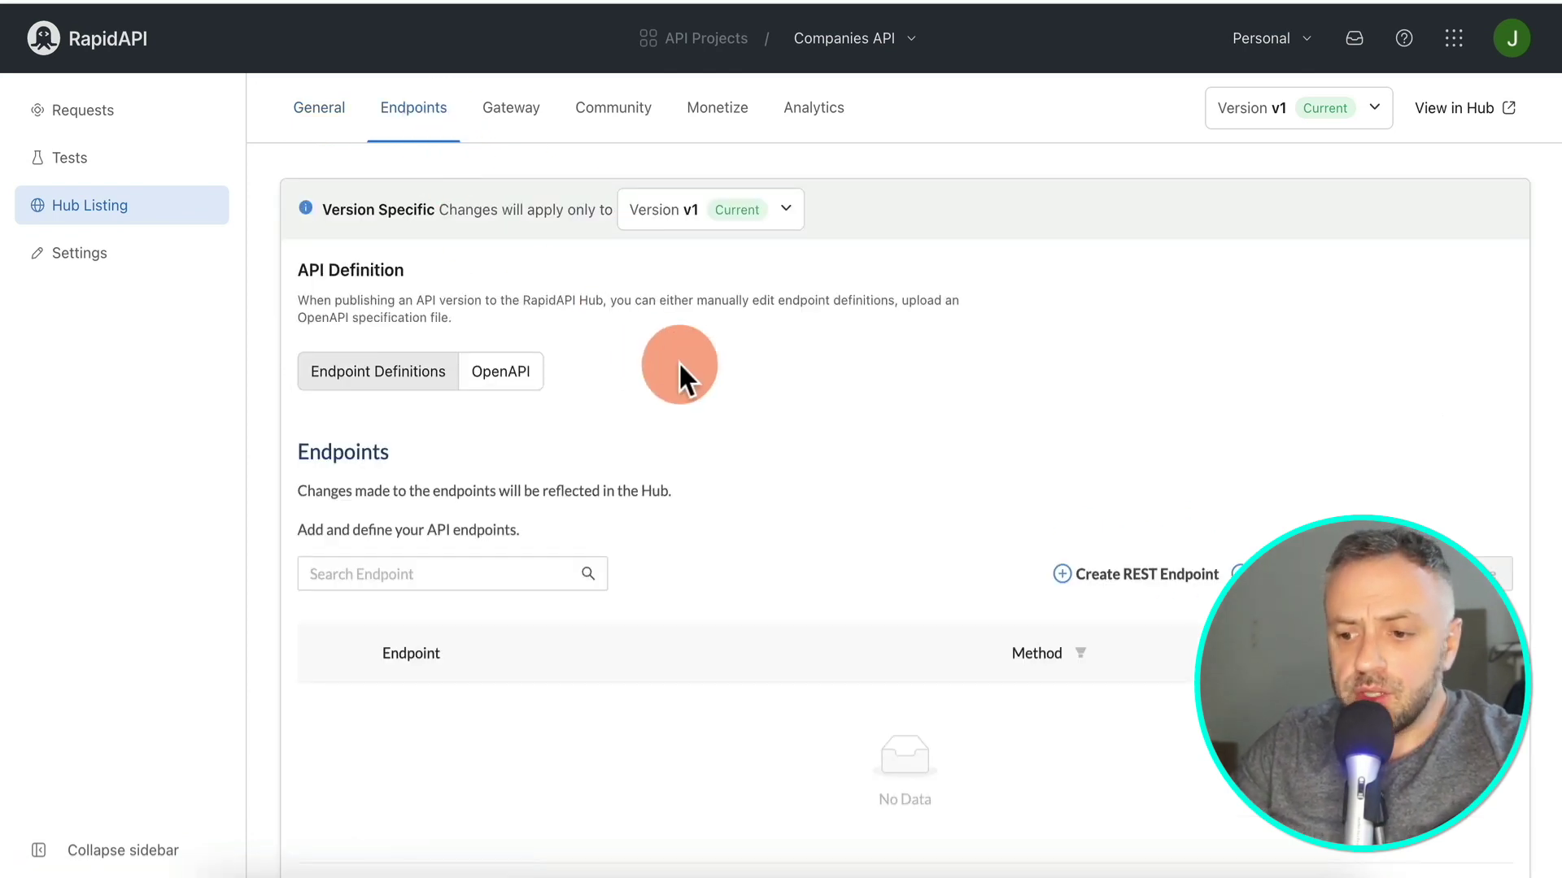
scroll(678, 371, down, 2)
scroll(678, 371, up, 2)
click(1140, 579)
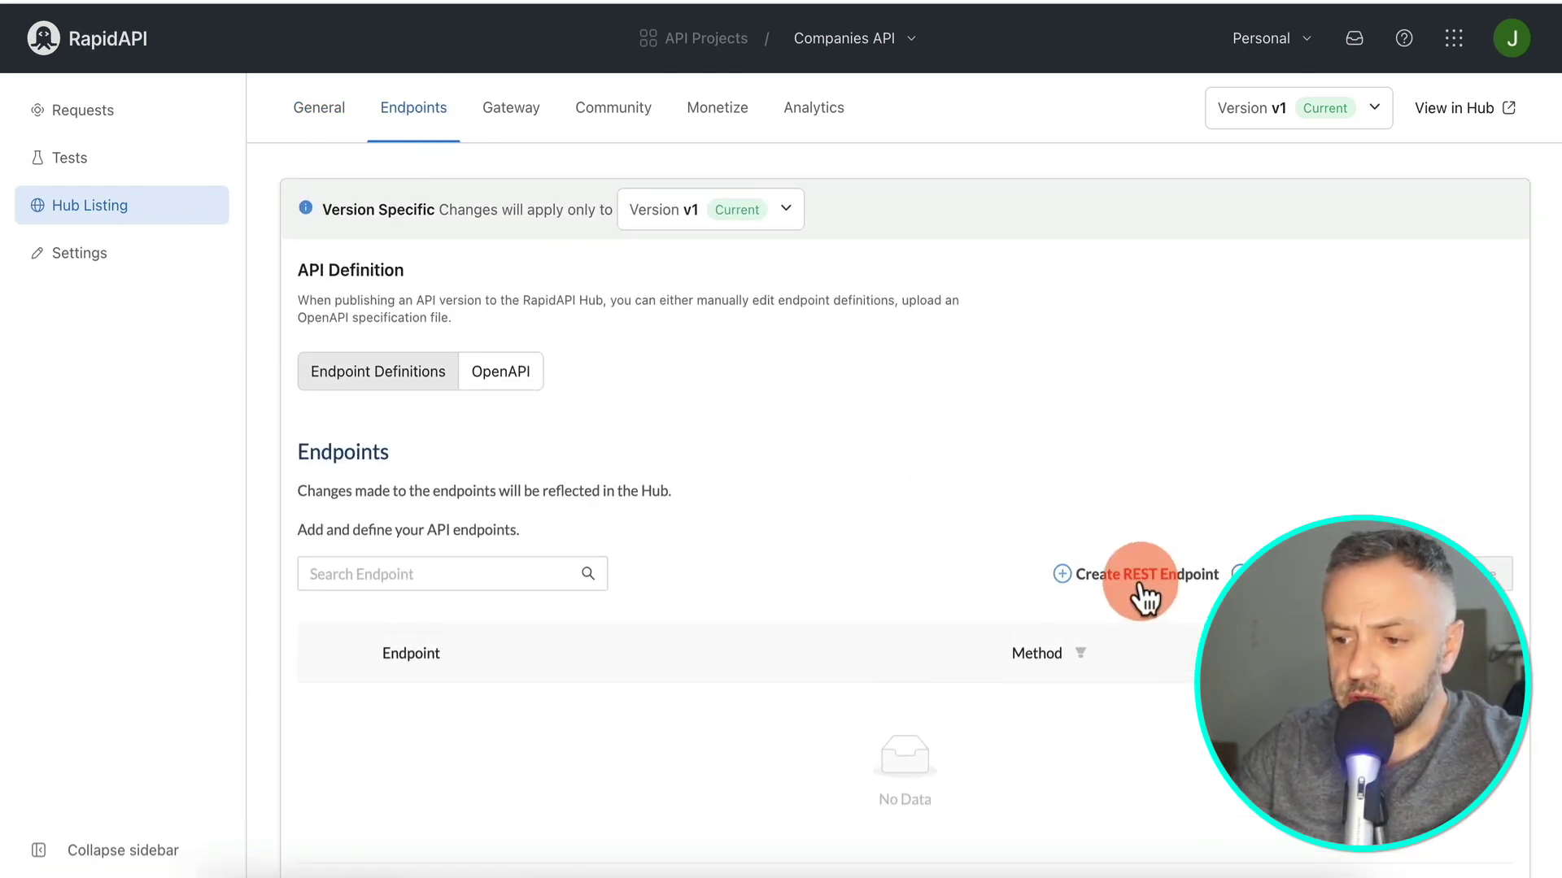
click(708, 547)
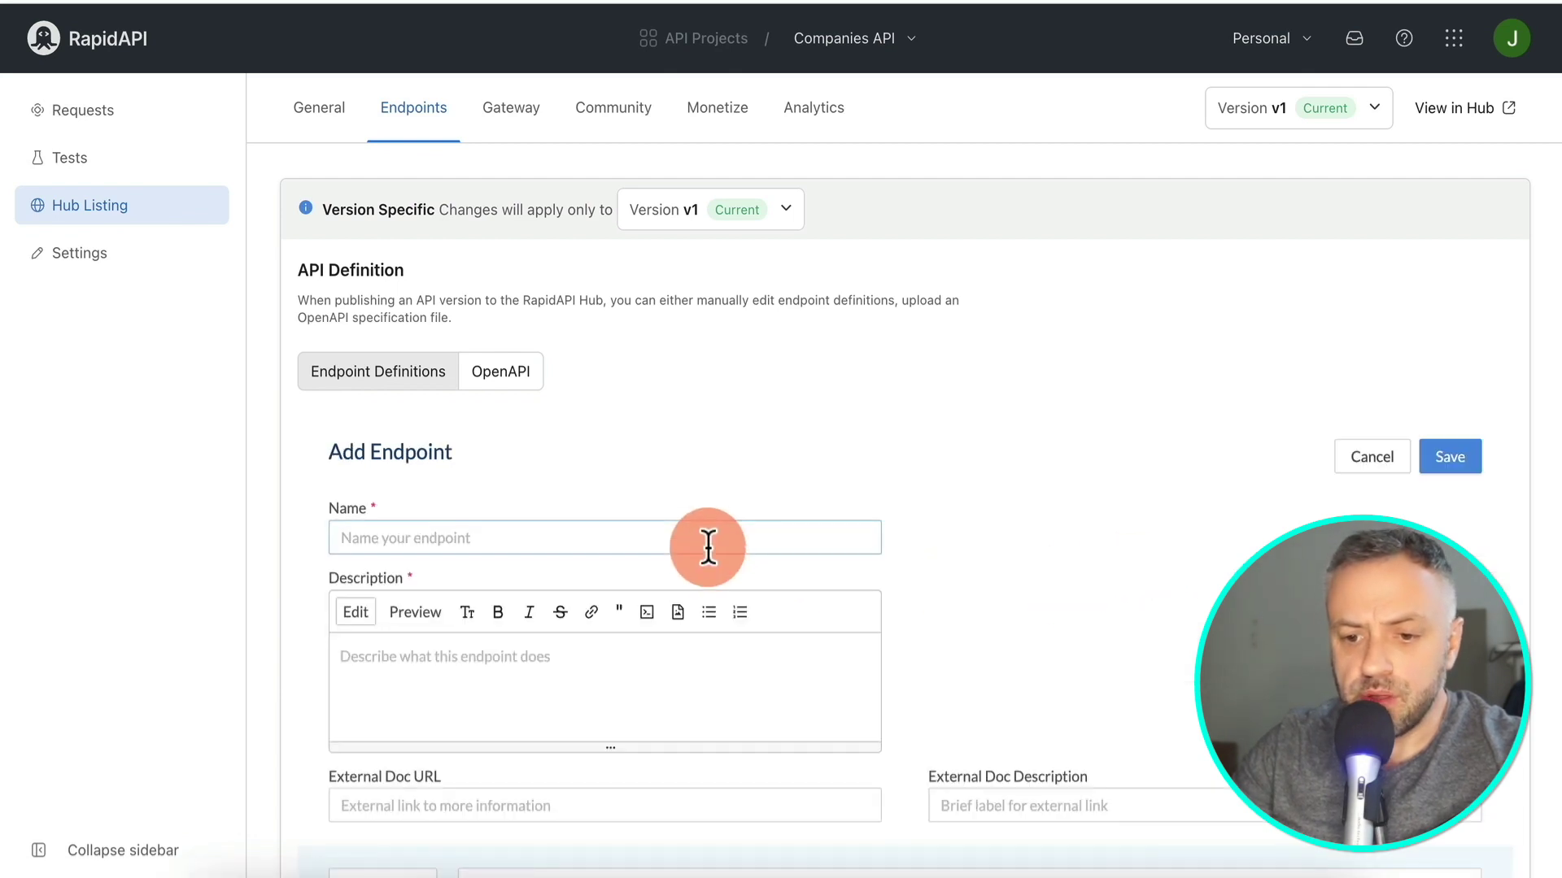
text(https://retoolapi.dev/vPUOzl/companies)
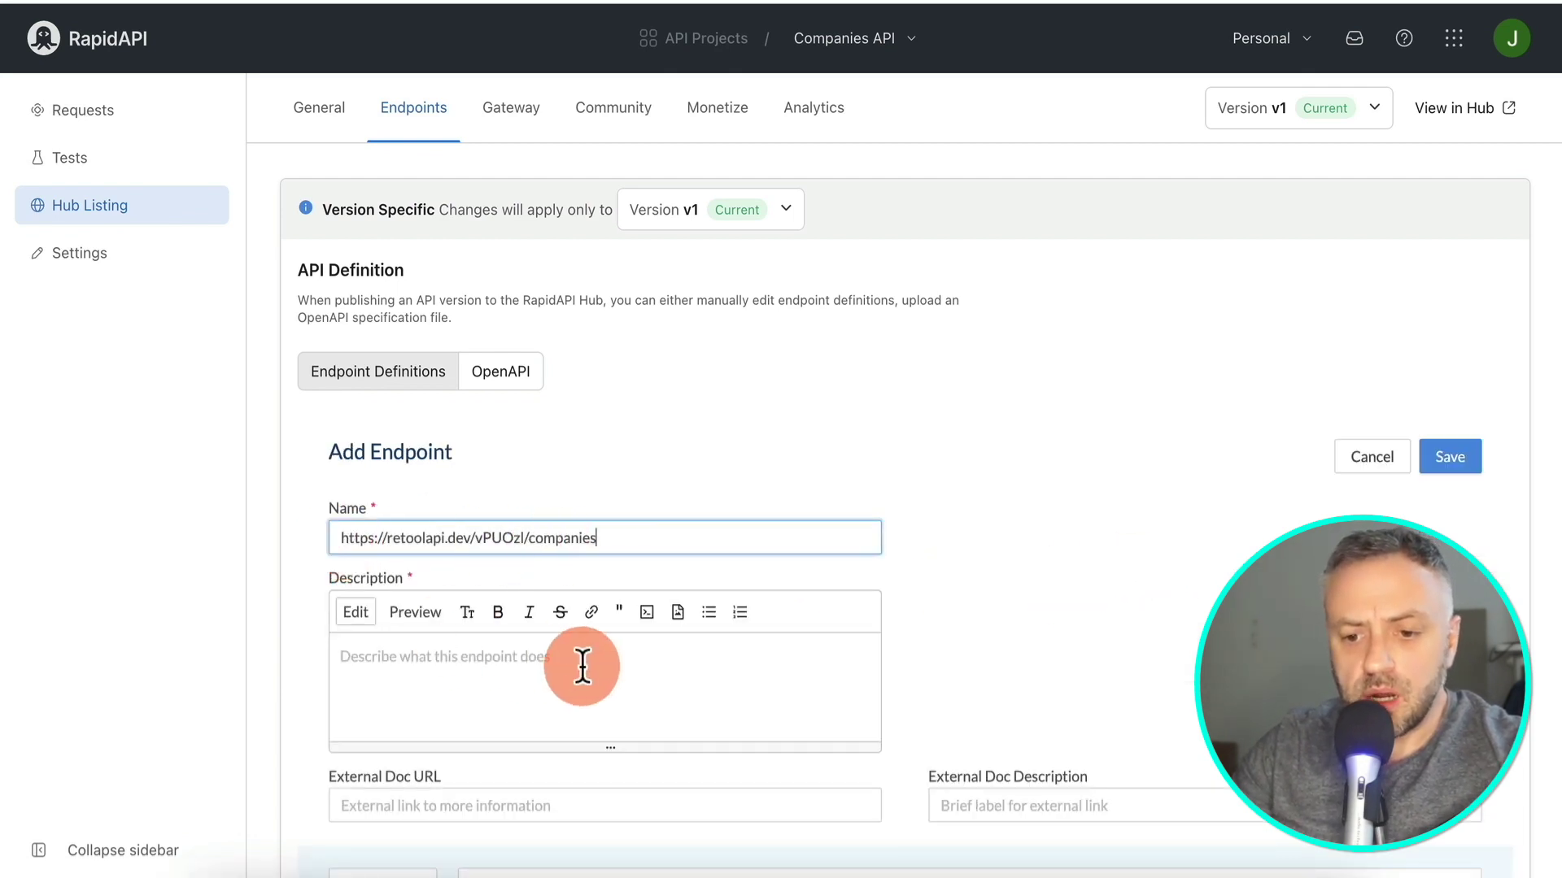
- Enter "Description for this end point" as the new endpoint's description
scroll(471, 697, down, 3)
click(478, 477)
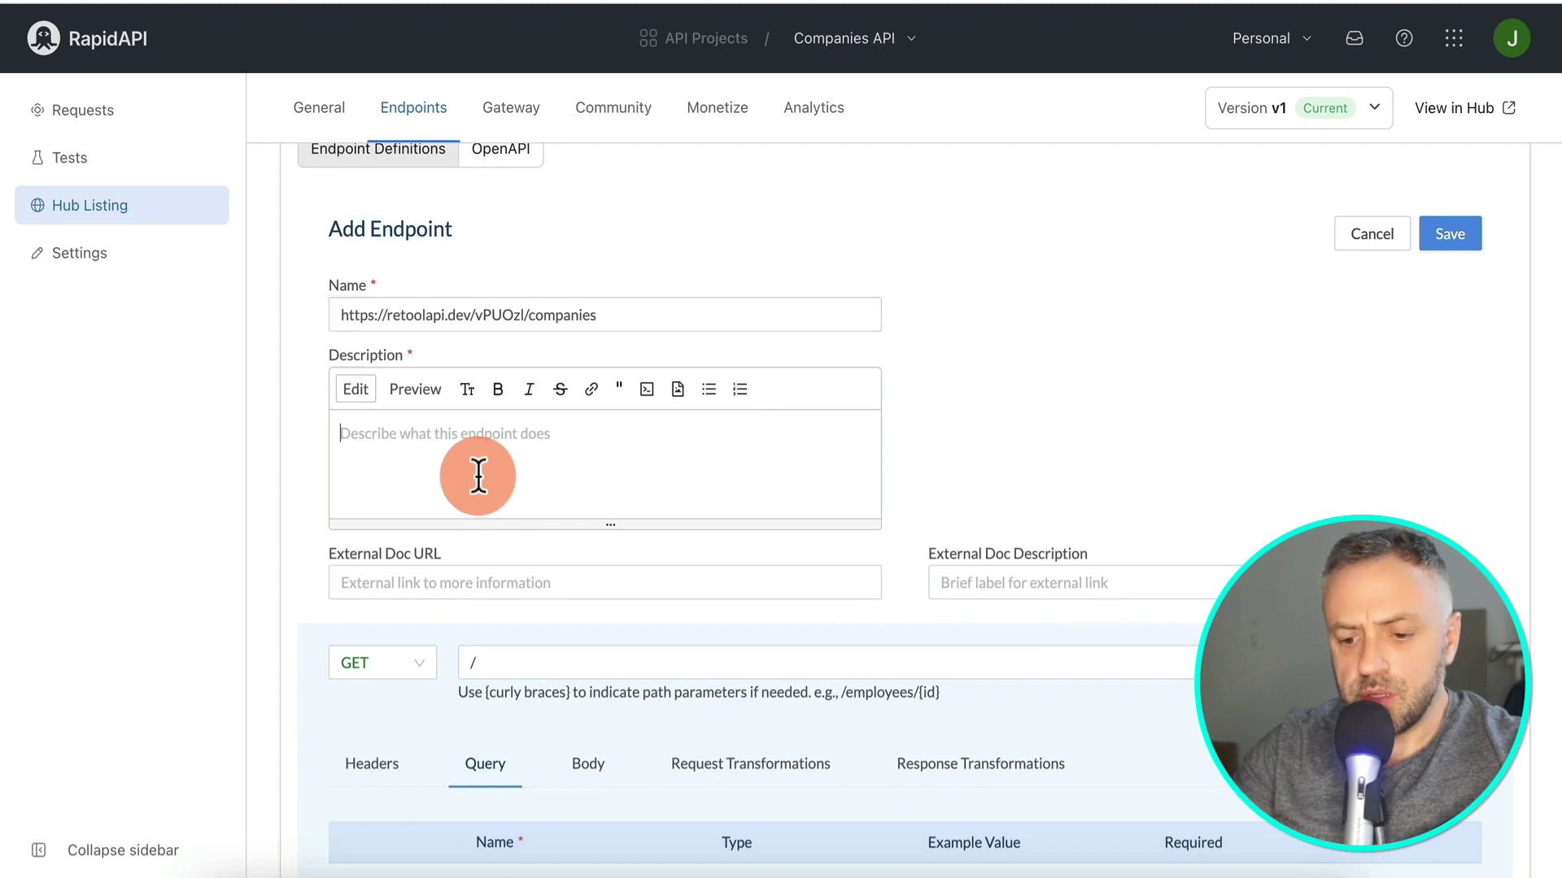
text(Description for th)
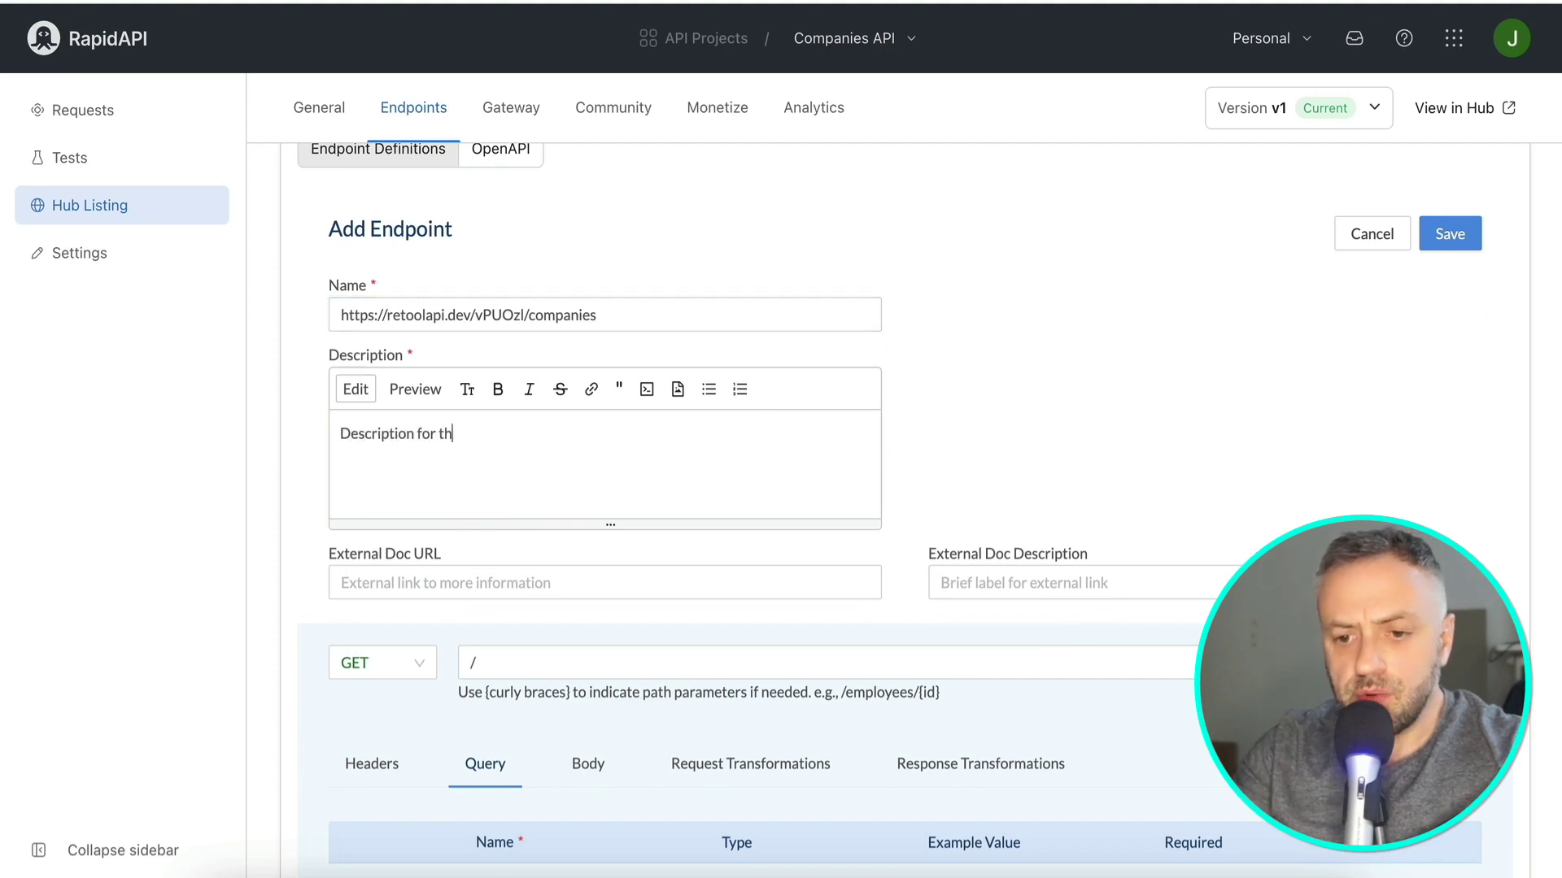
text(is end point)
- Replace the endpoint's name with "Get Request for Companies"
click(455, 315)
key(ctrl+a)
key(BackSpace)
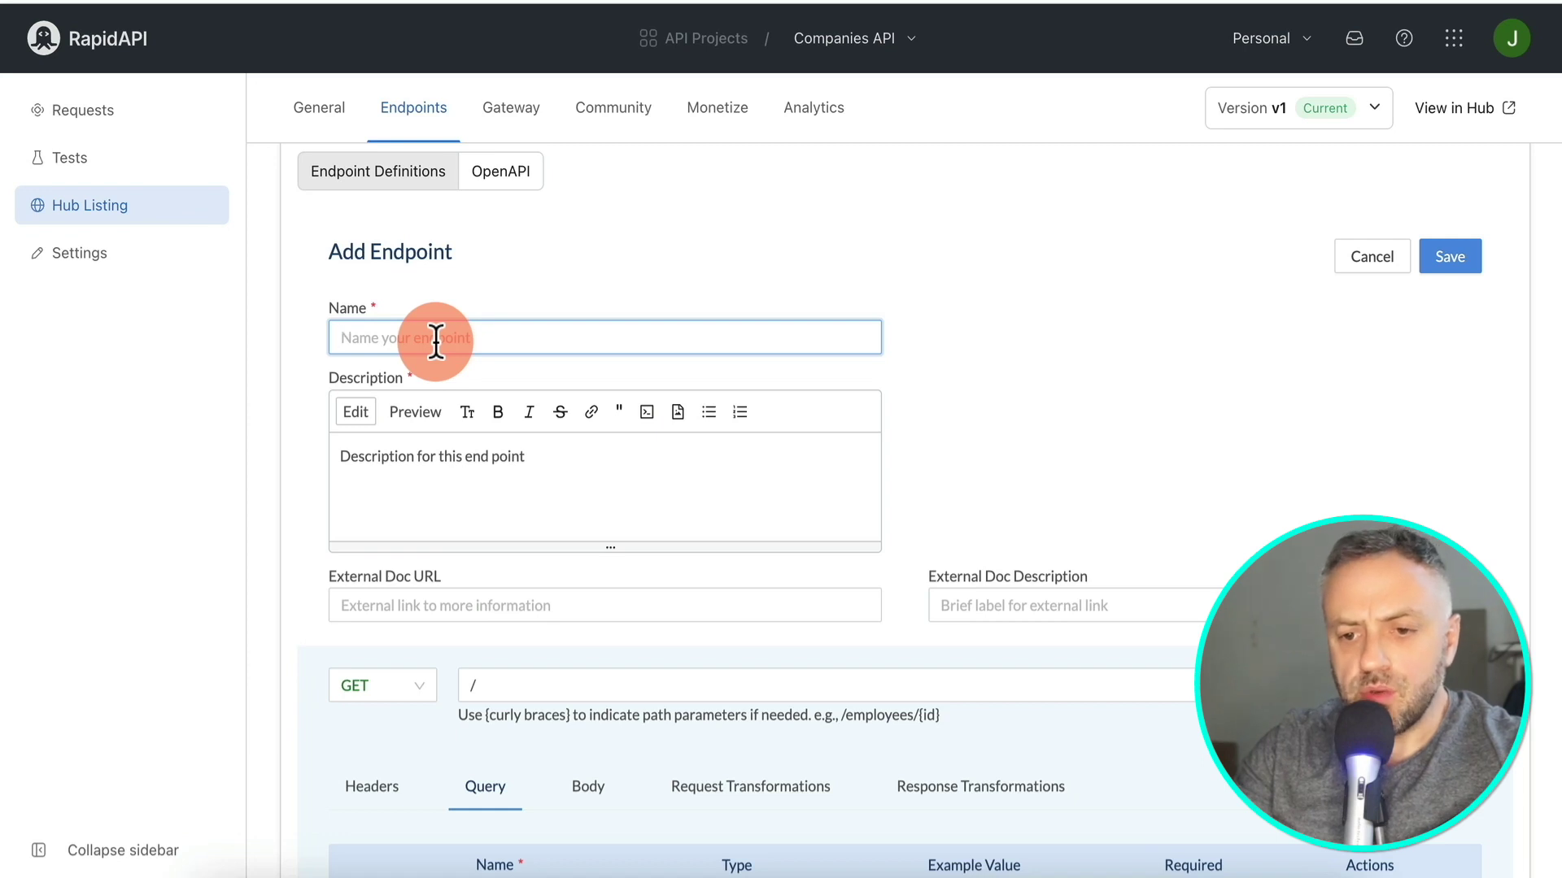
text(G)
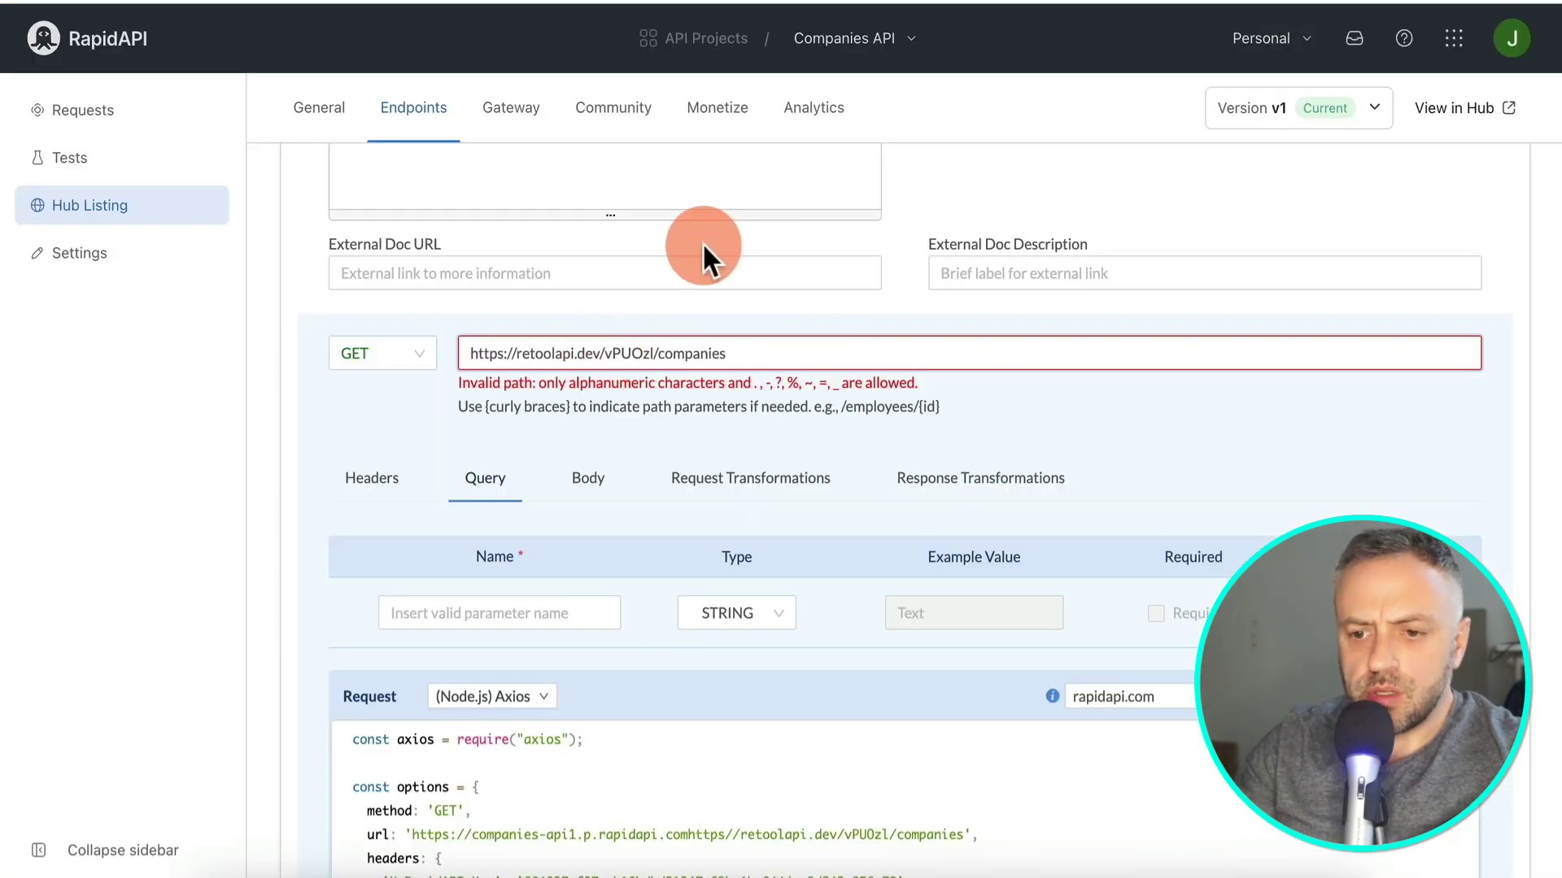
- Remove the domain from the endpoint's GET path so that it reads /vPUOzl/companies
key(shift+Home)
key(BackSpace)
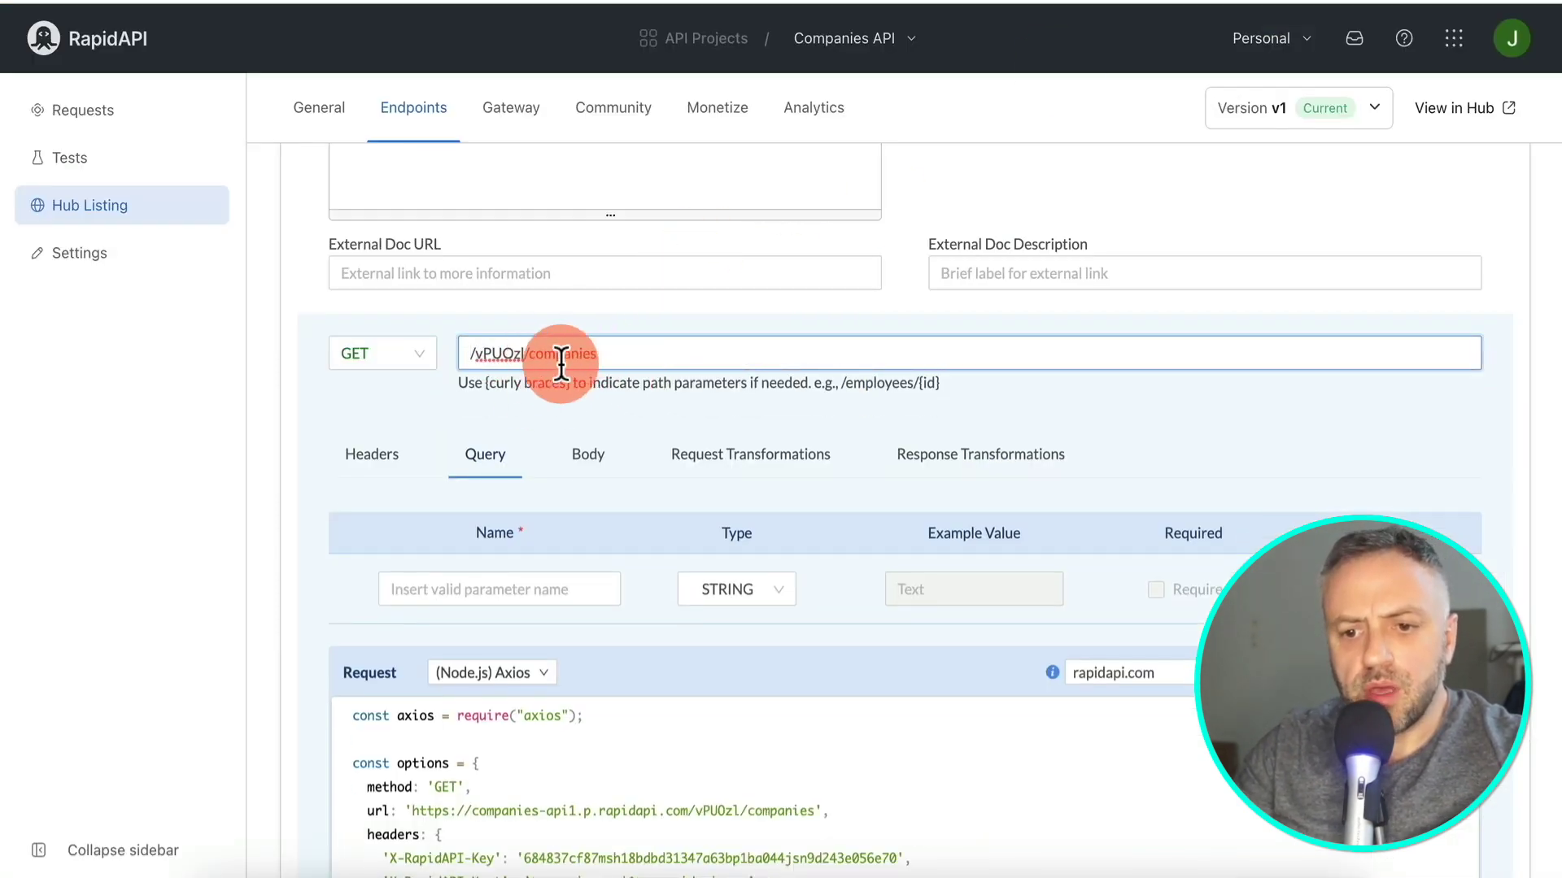
scroll(383, 465, down, 3)
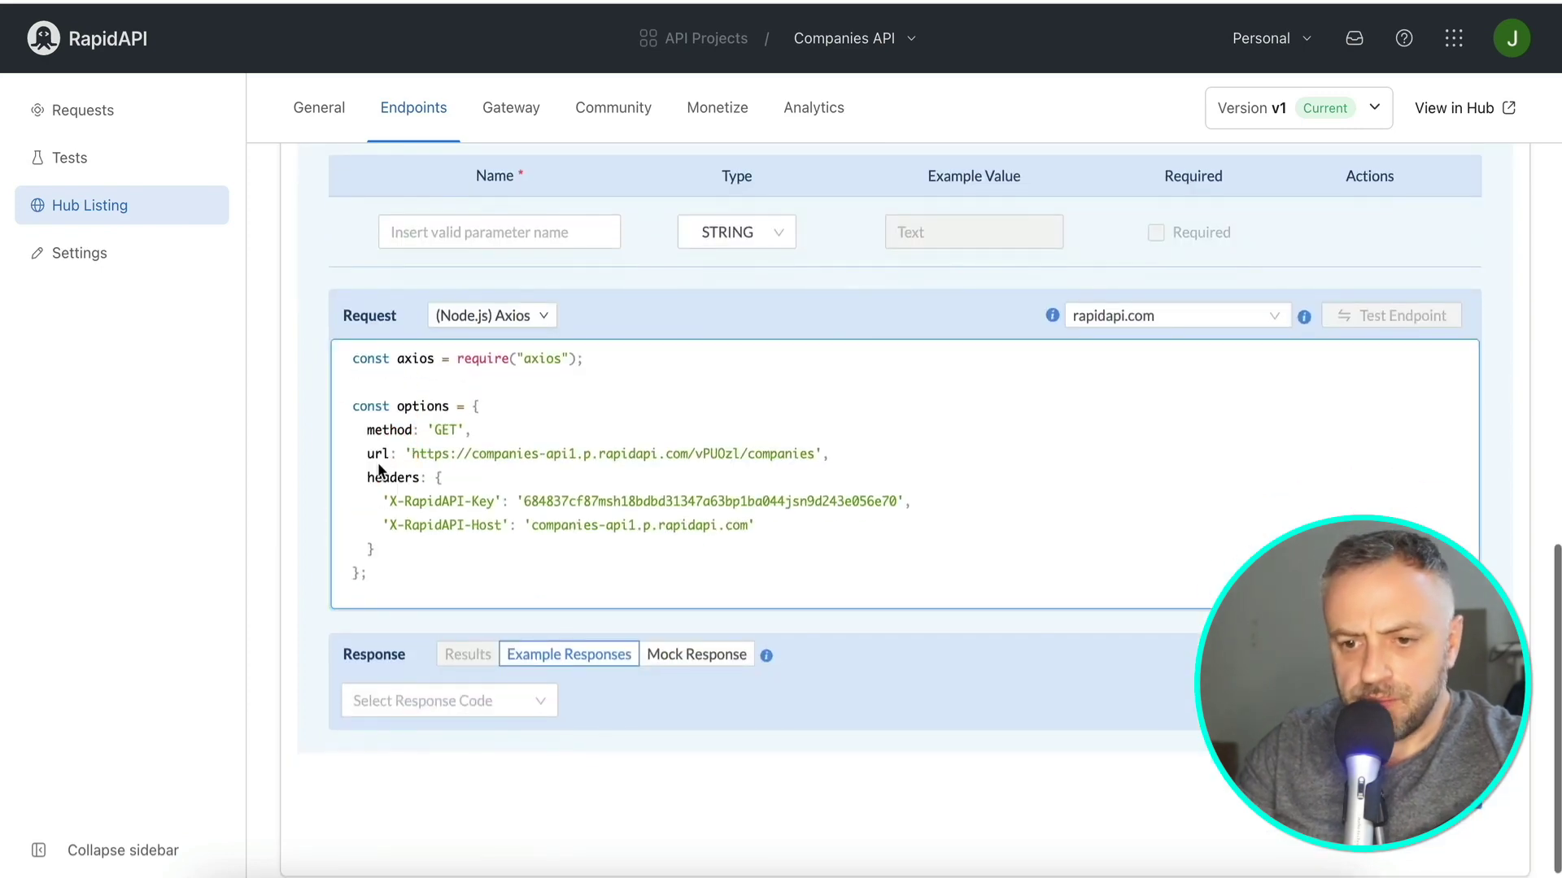
click(326, 108)
scroll(641, 280, down, 10)
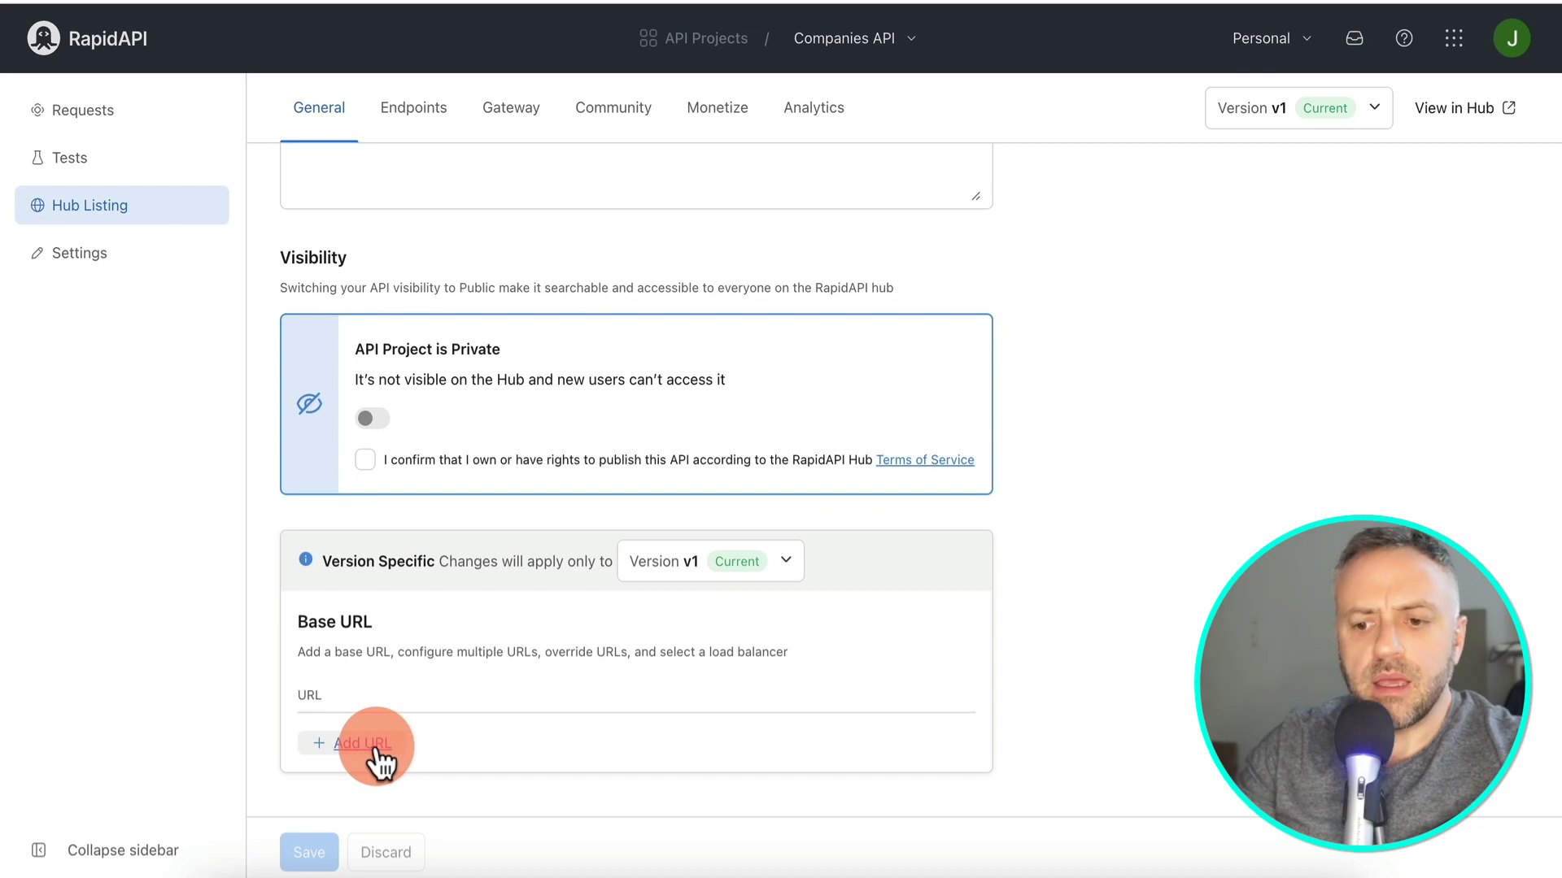
click(371, 745)
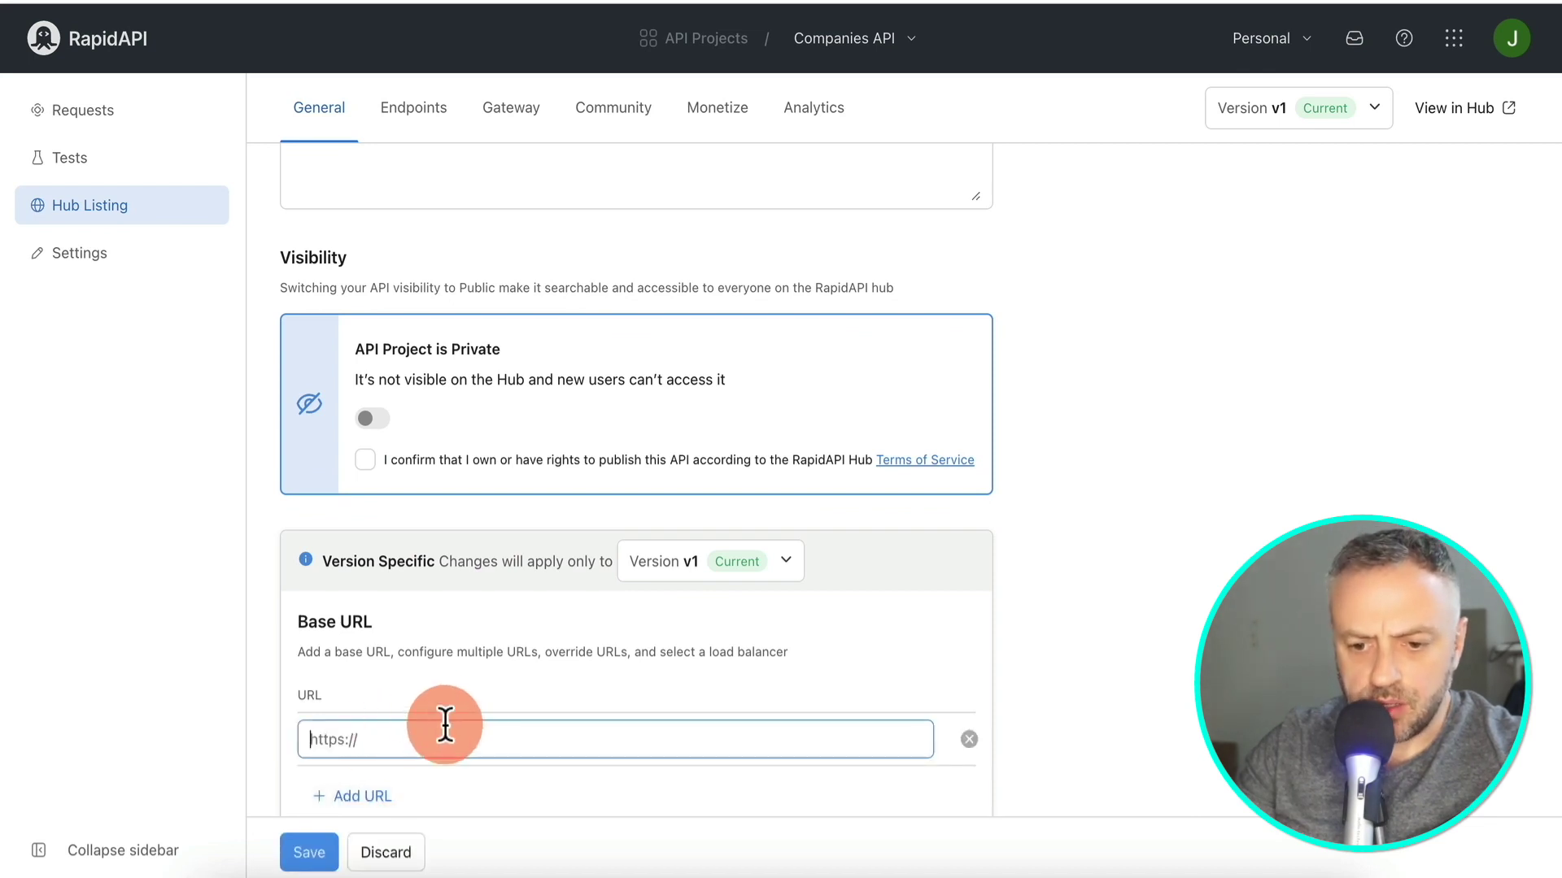
text(https://retoolapi.dev/vPUOzl/companies)
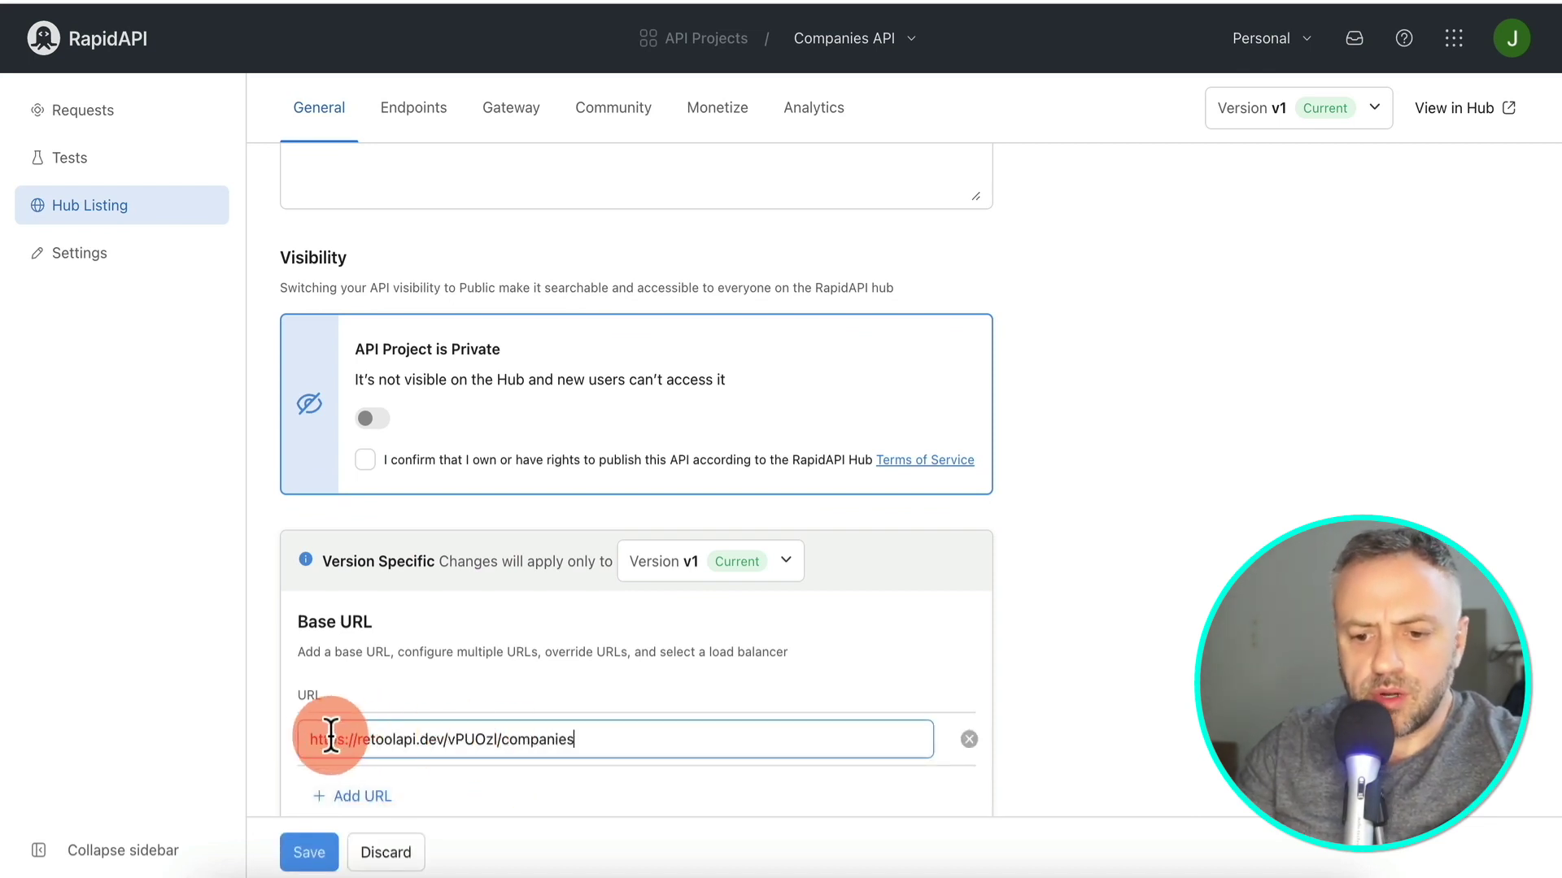
drag(453, 740, 618, 741)
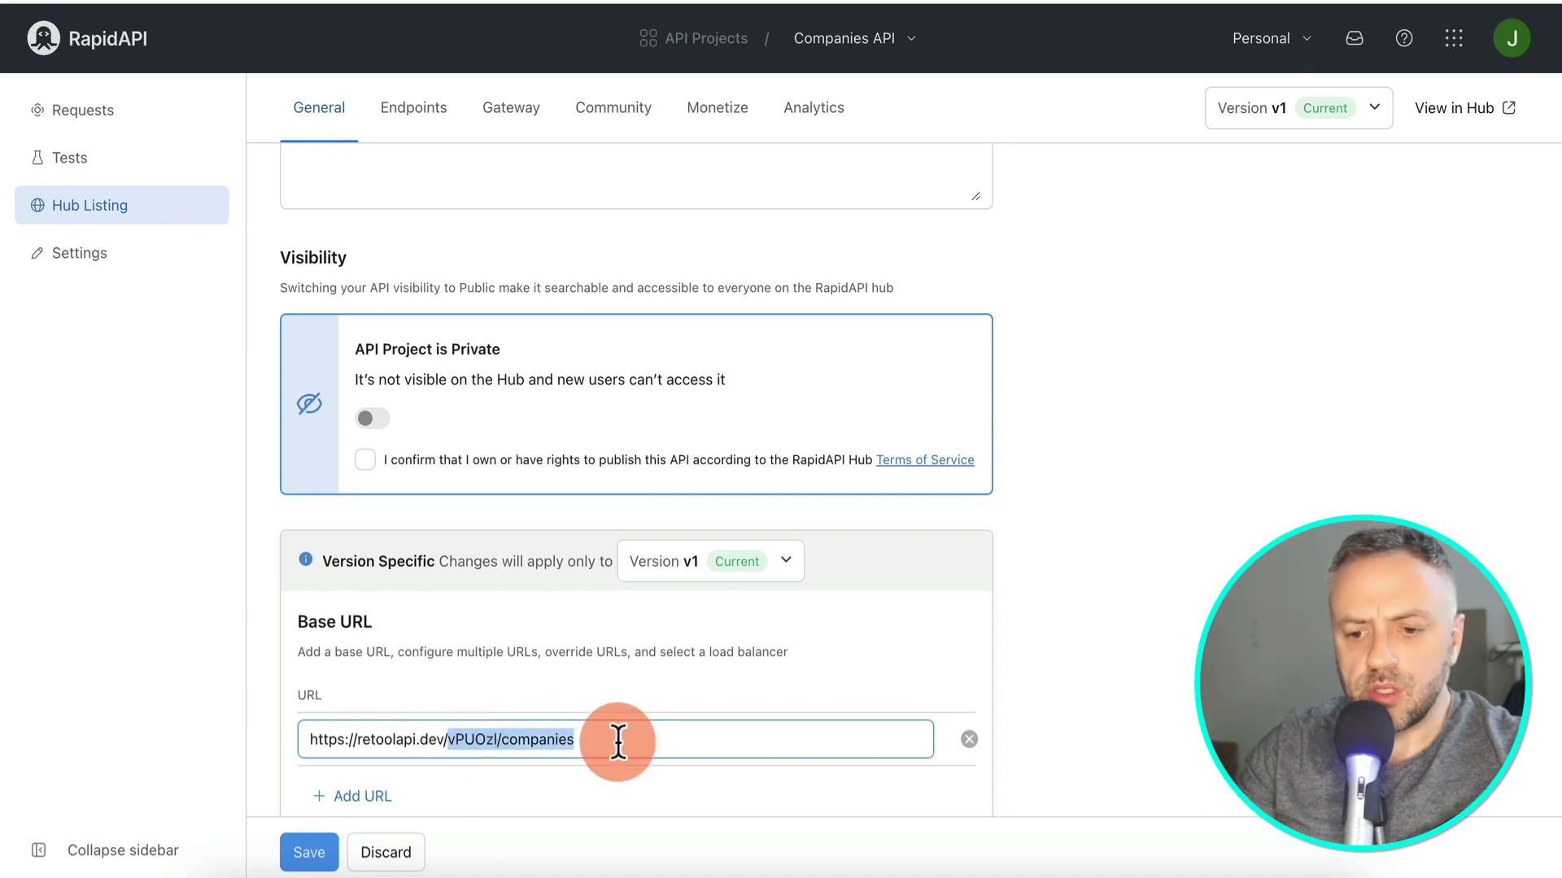
key(BackSpace)
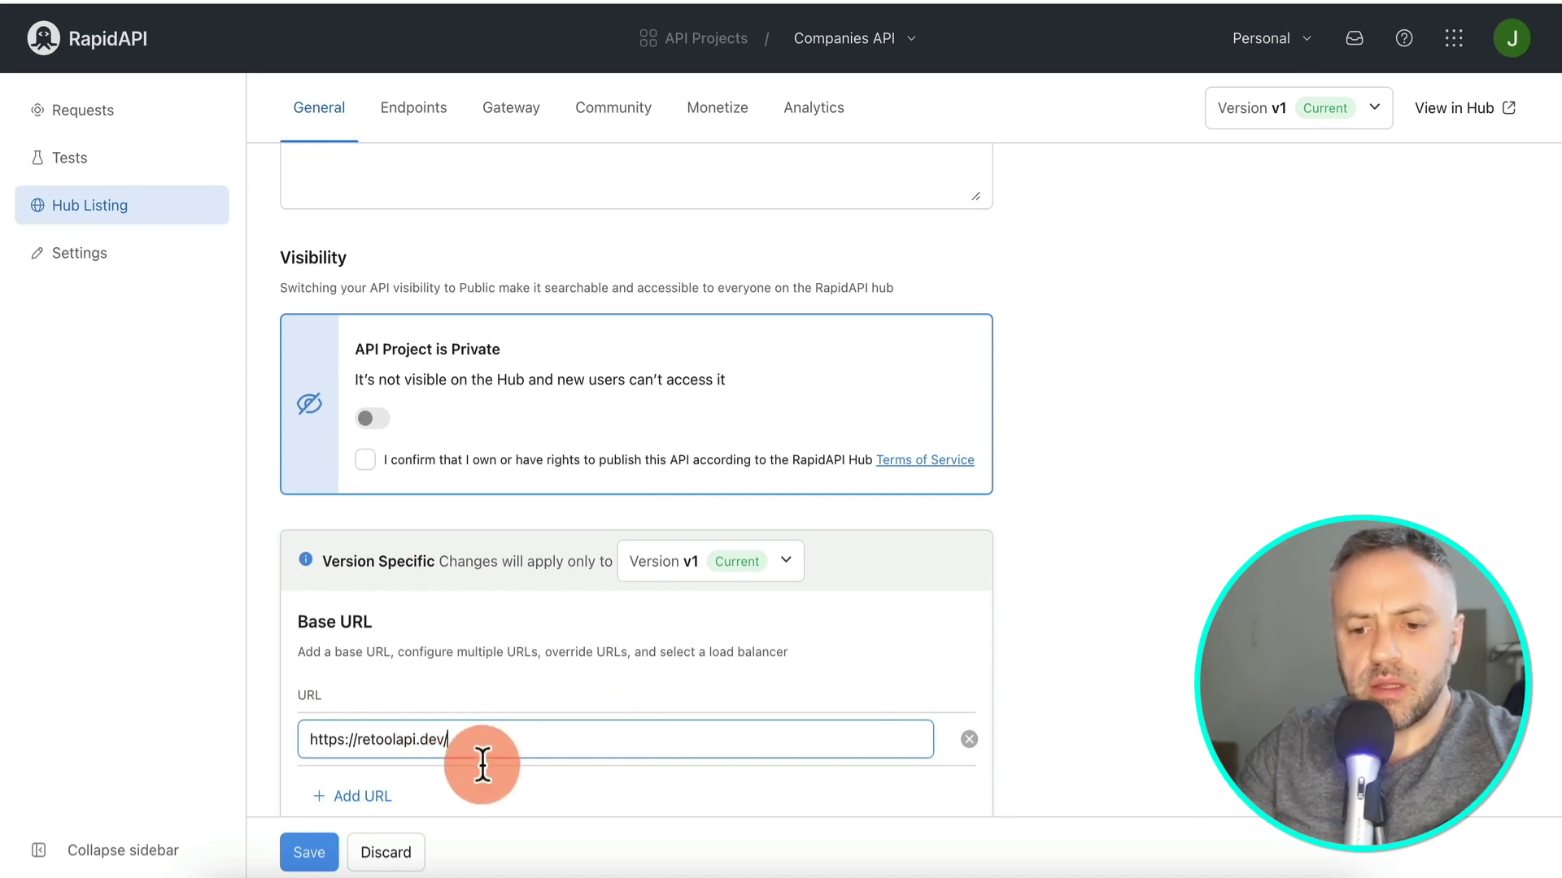
scroll(485, 780, down, 1)
click(308, 854)
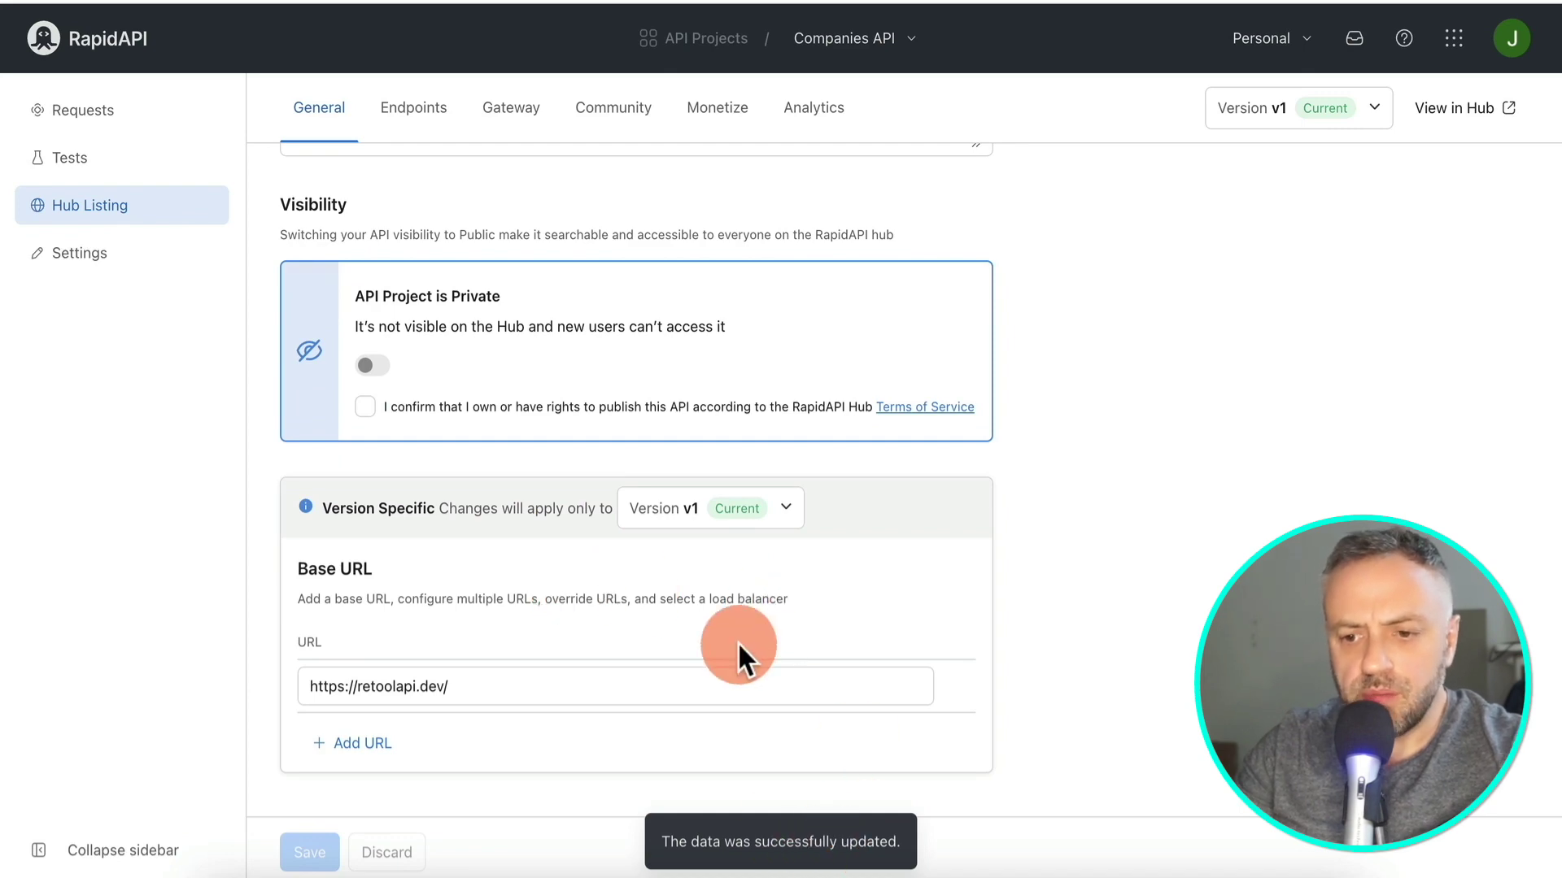
- Open the Get Request for Companies endpoint definition for editing
scroll(737, 641, up, 10)
click(412, 108)
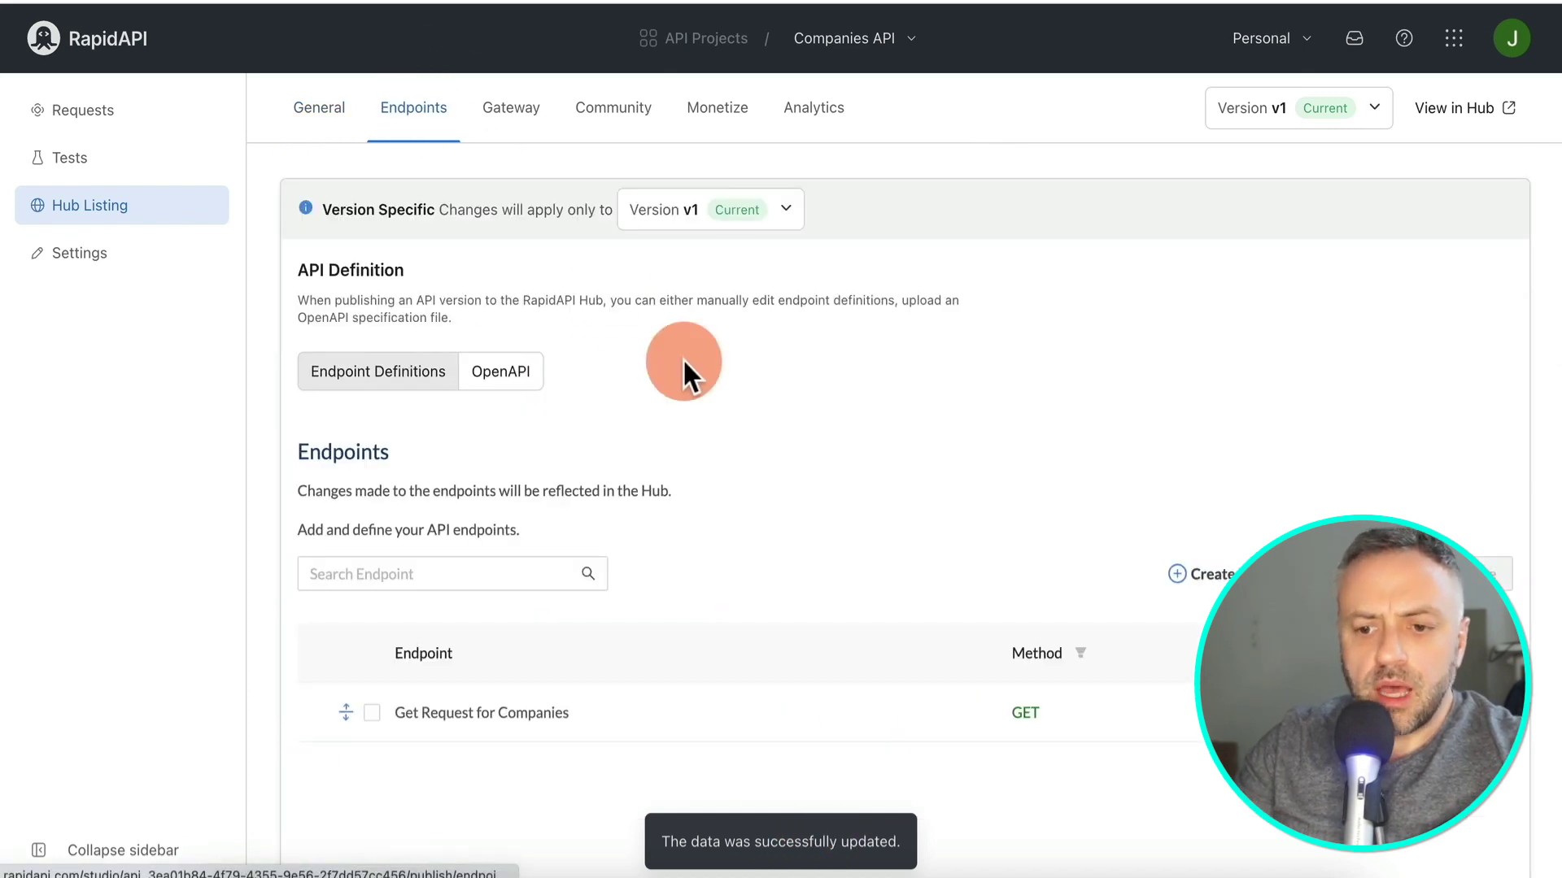
scroll(683, 370, down, 3)
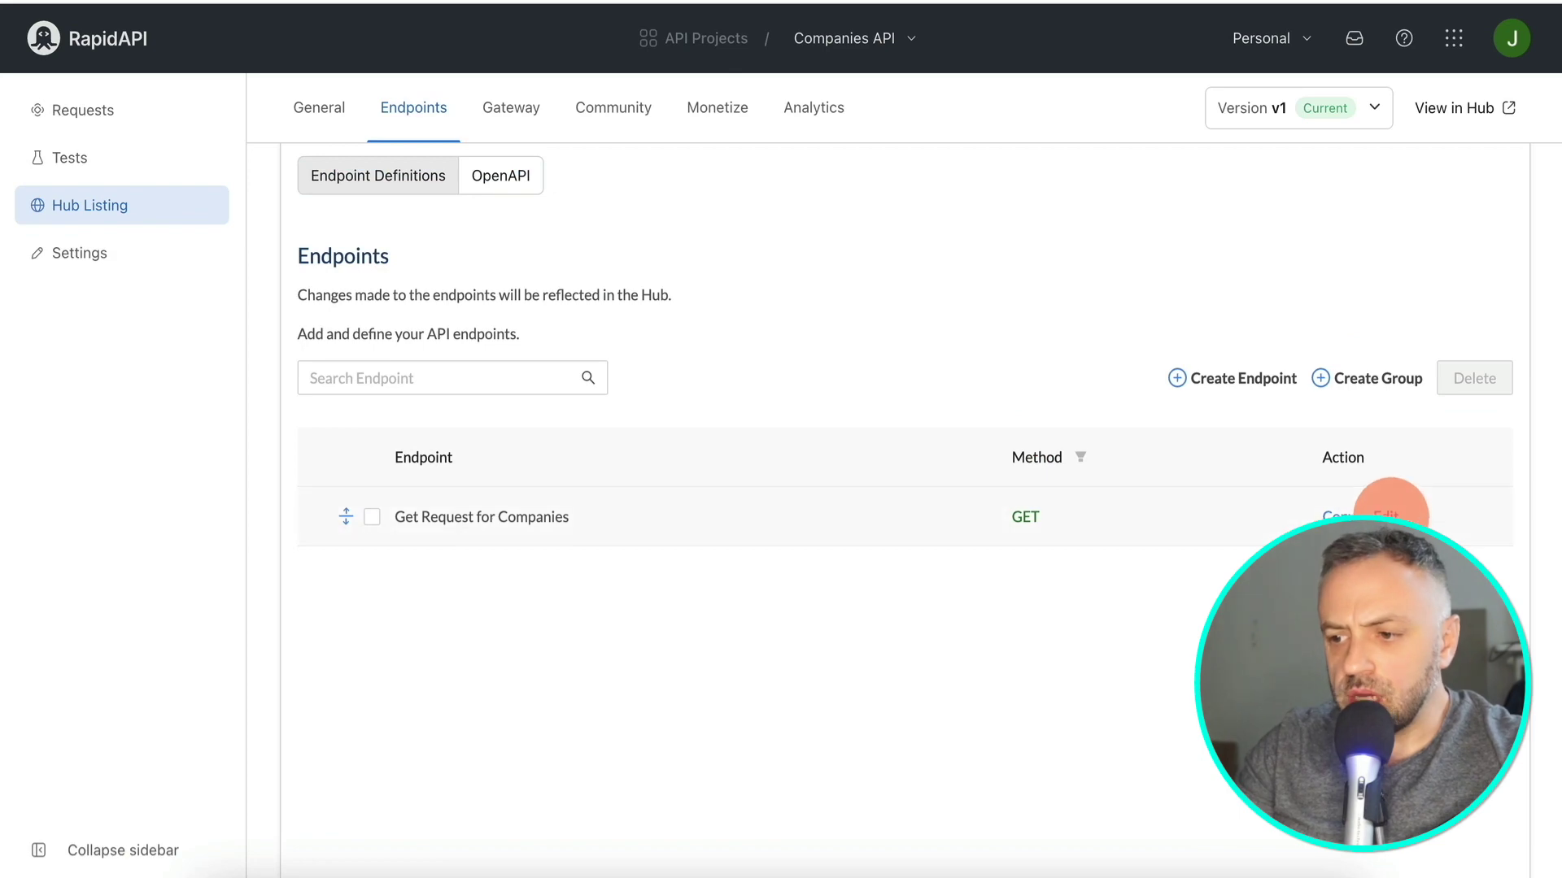
click(1387, 514)
scroll(814, 549, down, 8)
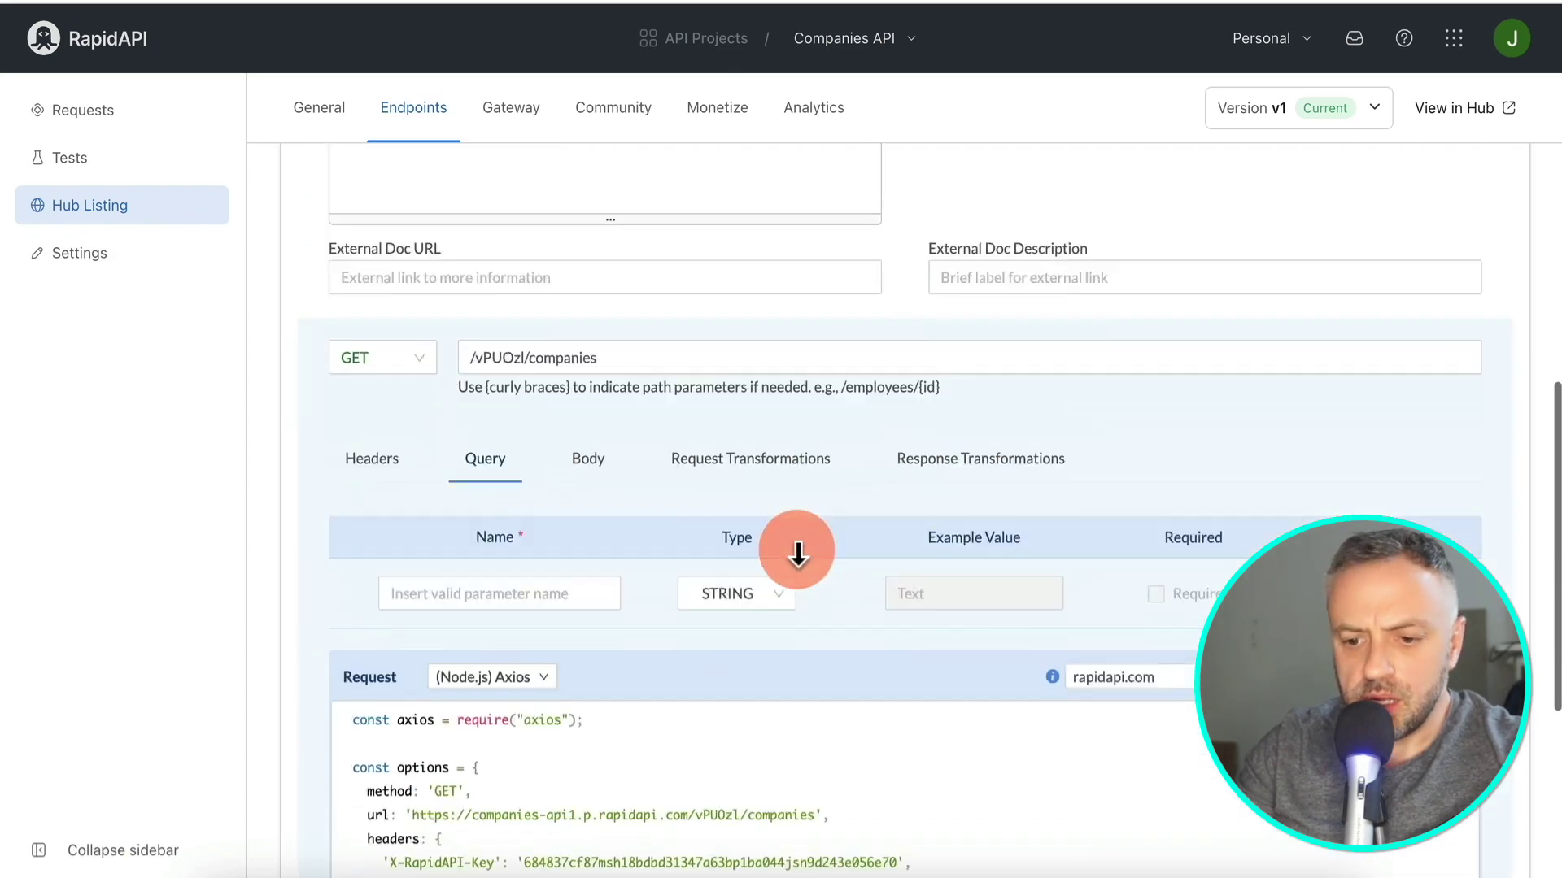
scroll(795, 547, up, 3)
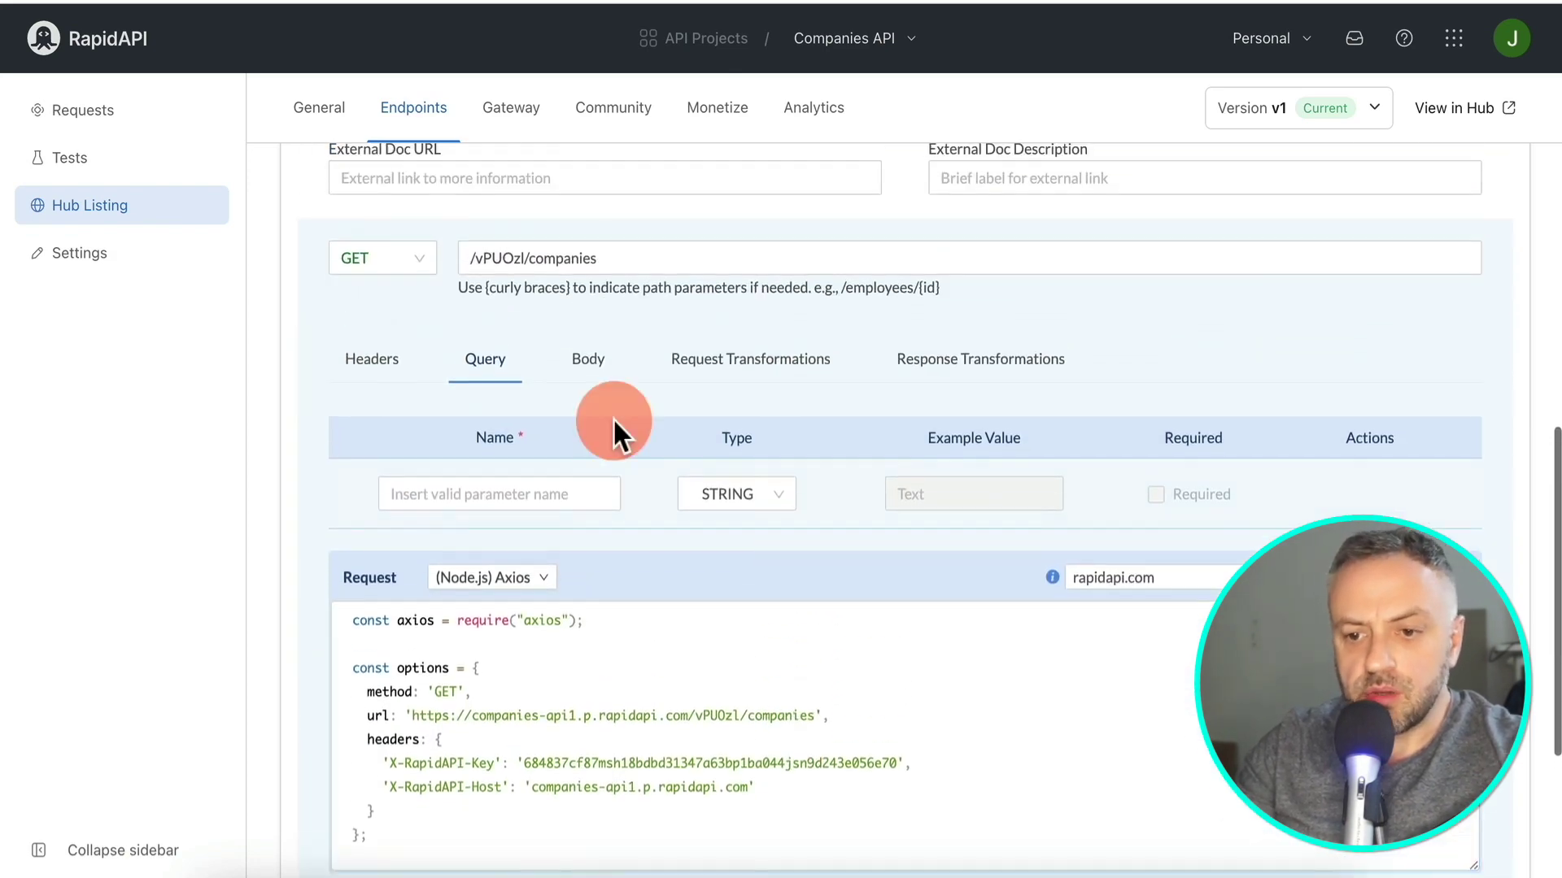
- Examine the endpoint's header and query parameter settings and the code languages offered for its request snippet
click(366, 370)
click(469, 390)
click(486, 370)
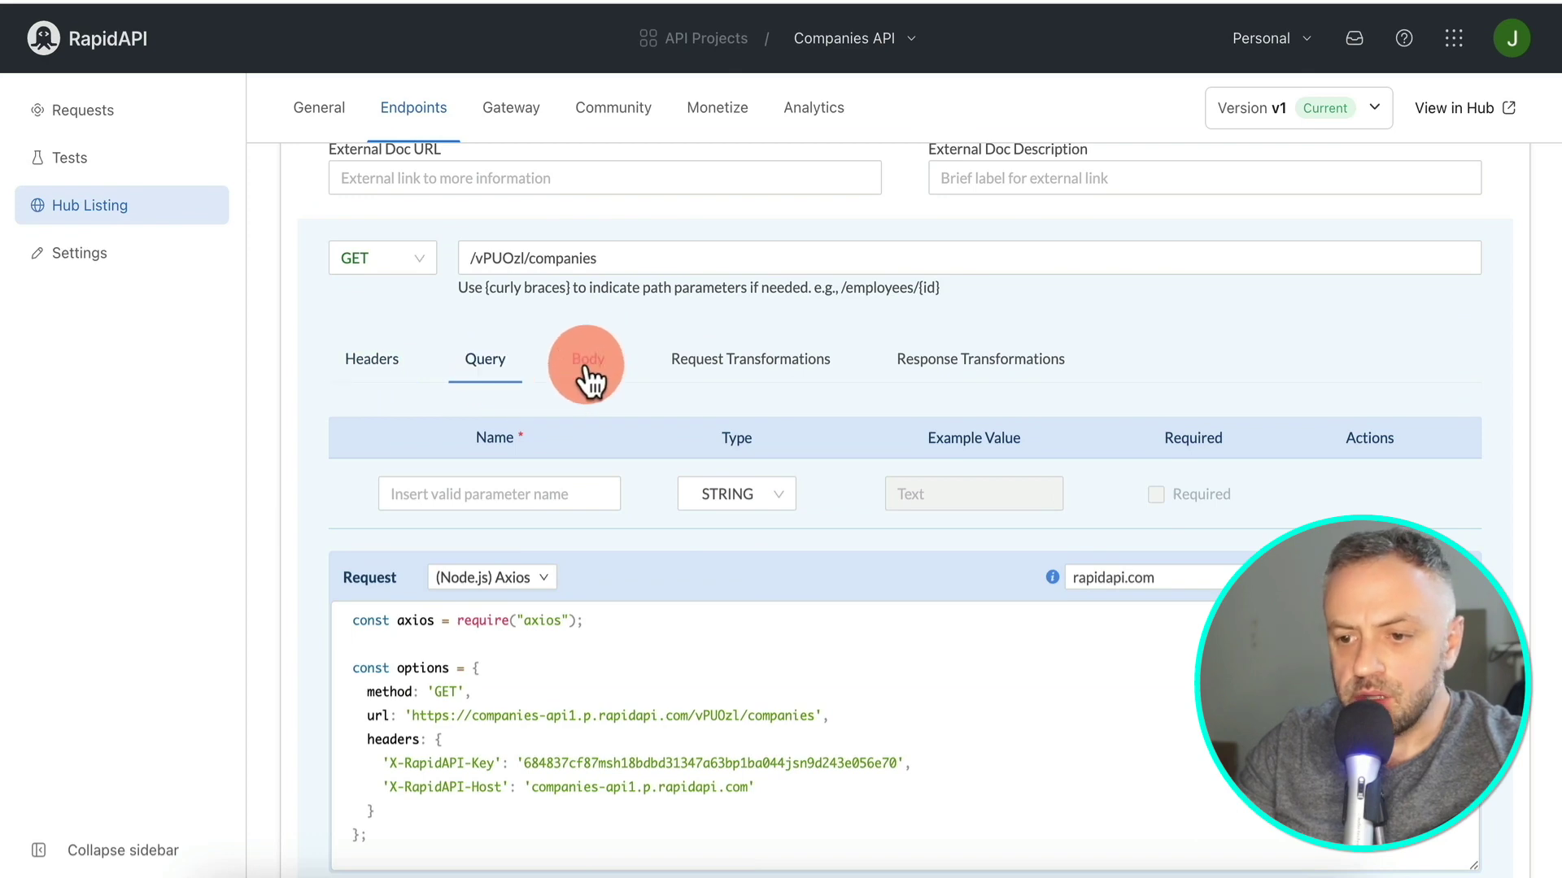
scroll(549, 458, down, 3)
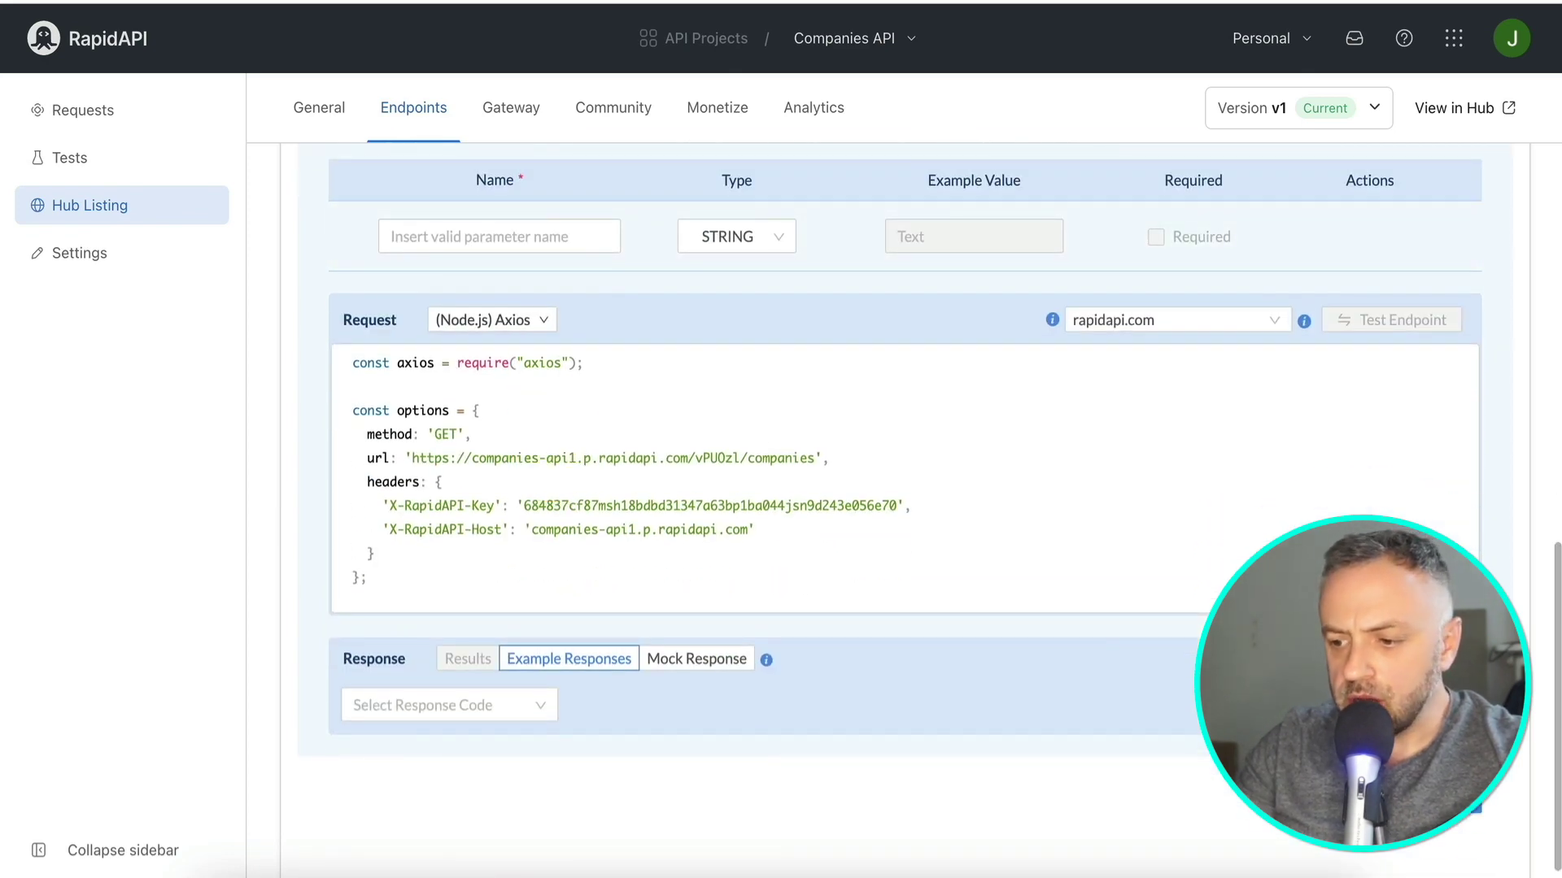
scroll(480, 463, up, 4)
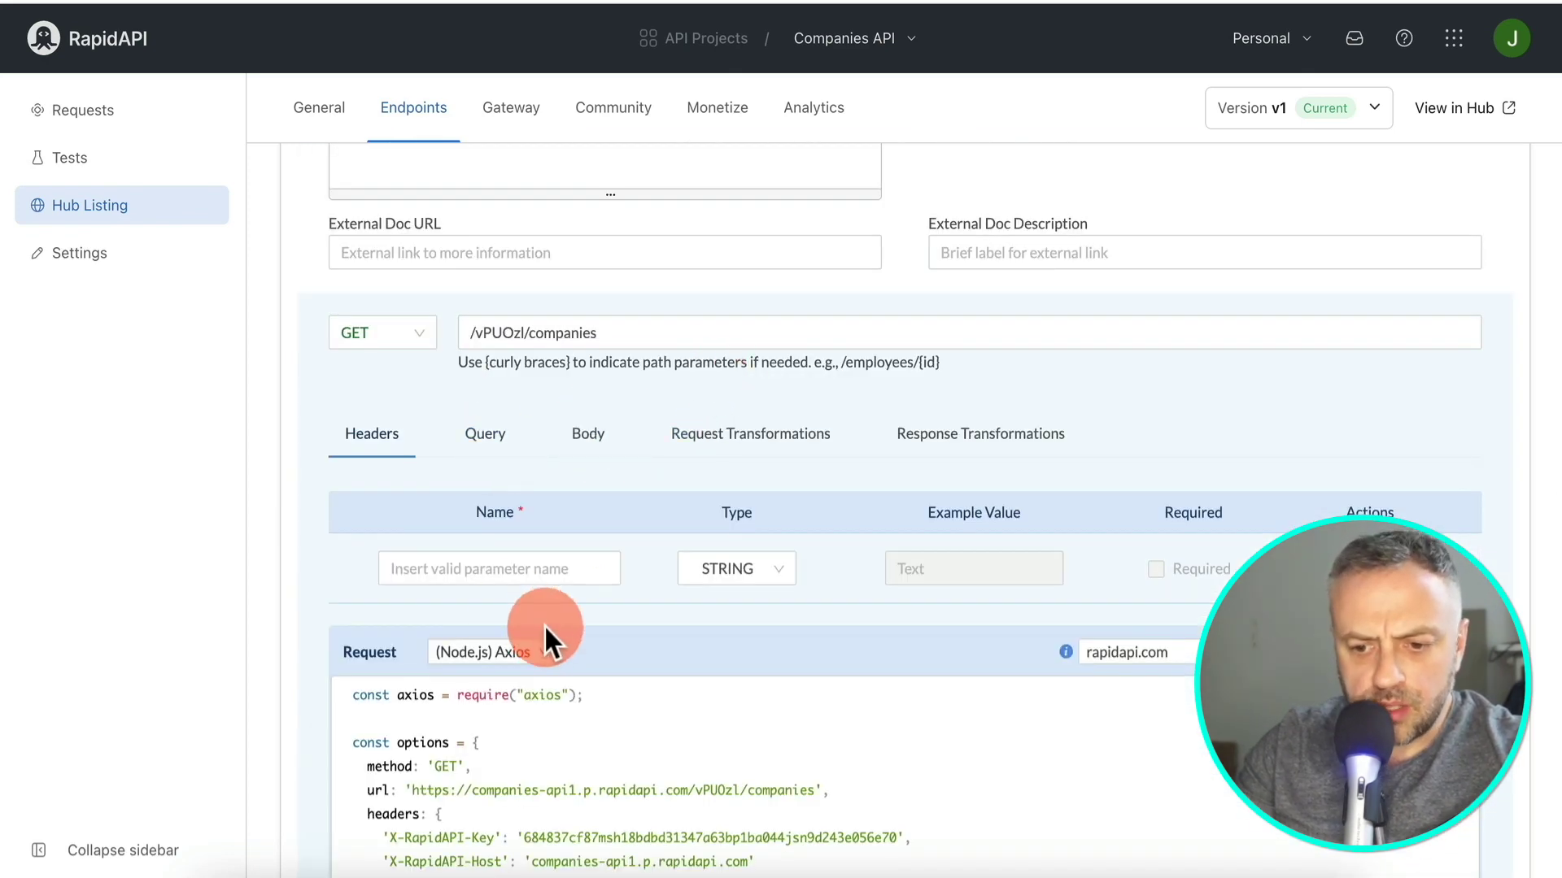
click(539, 655)
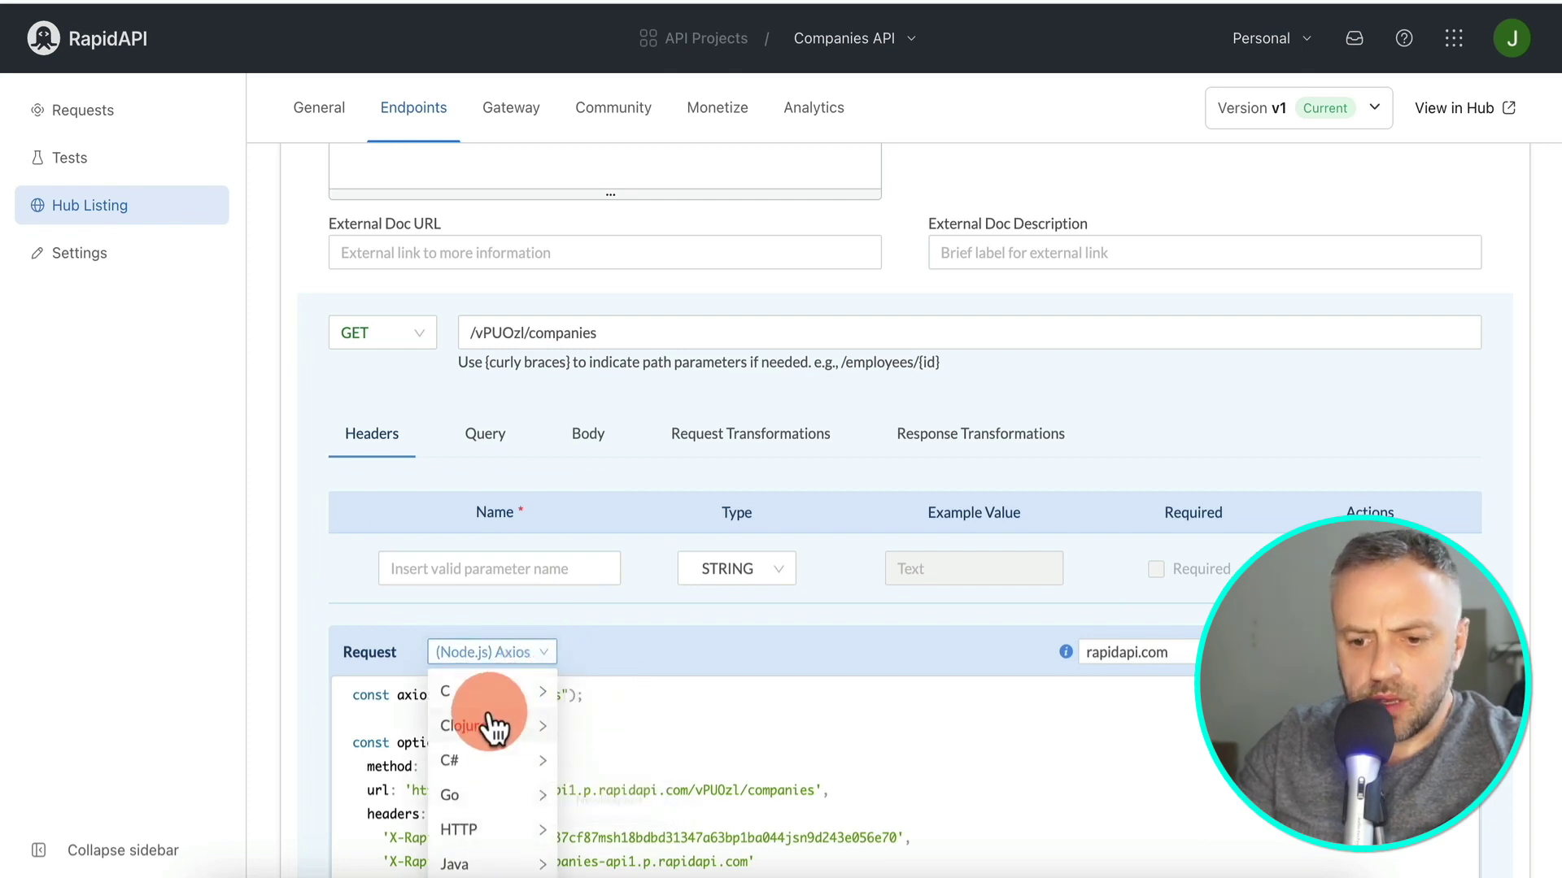
click(593, 649)
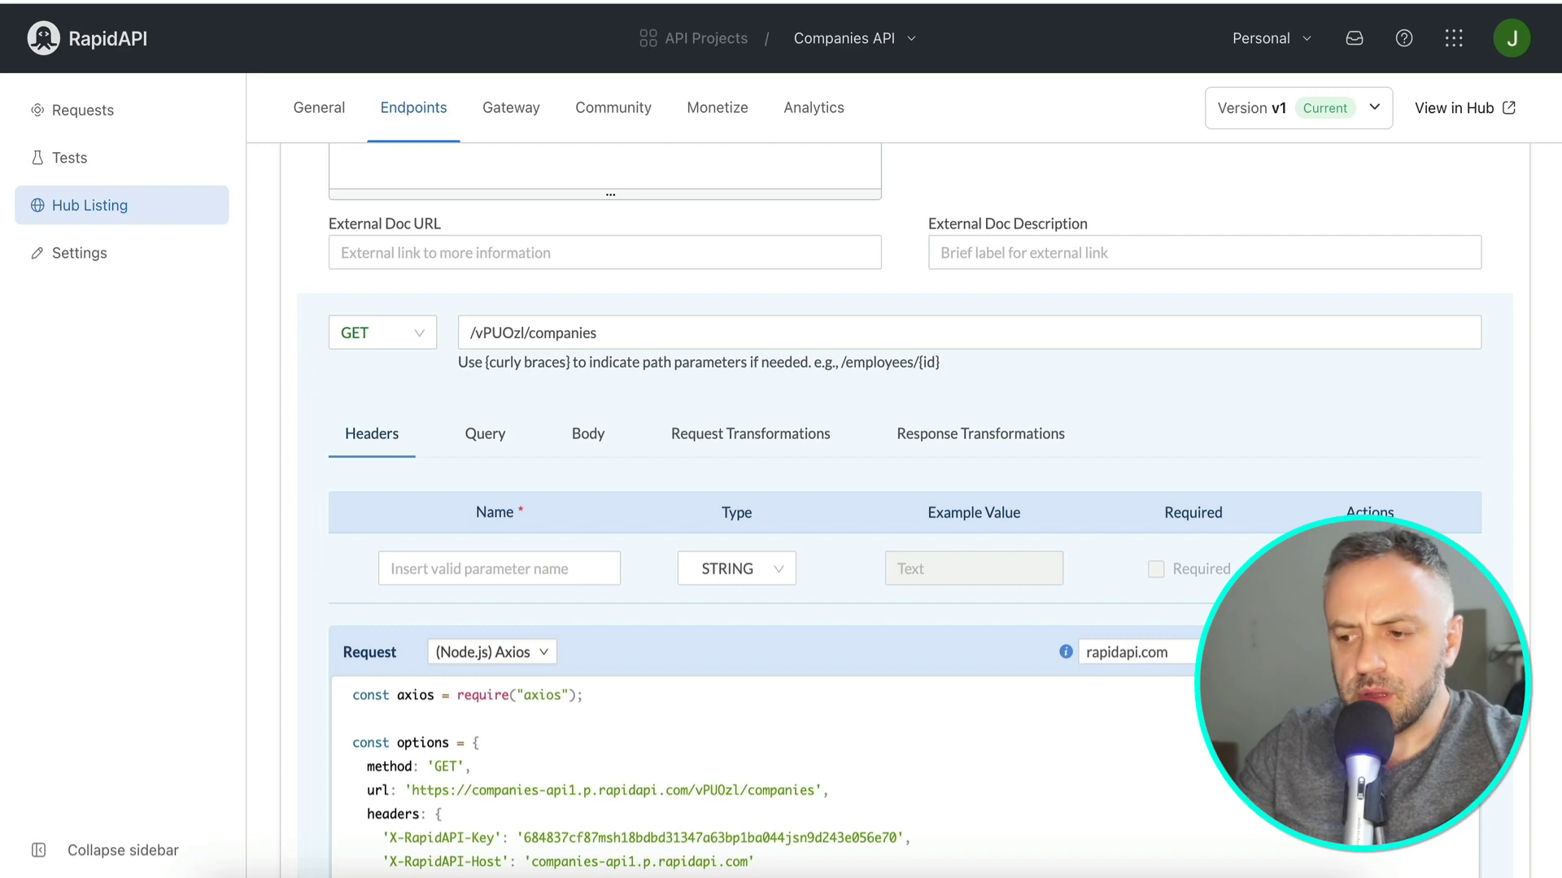
- Test the endpoint and examine the company records in the response body
scroll(315, 578, down, 10)
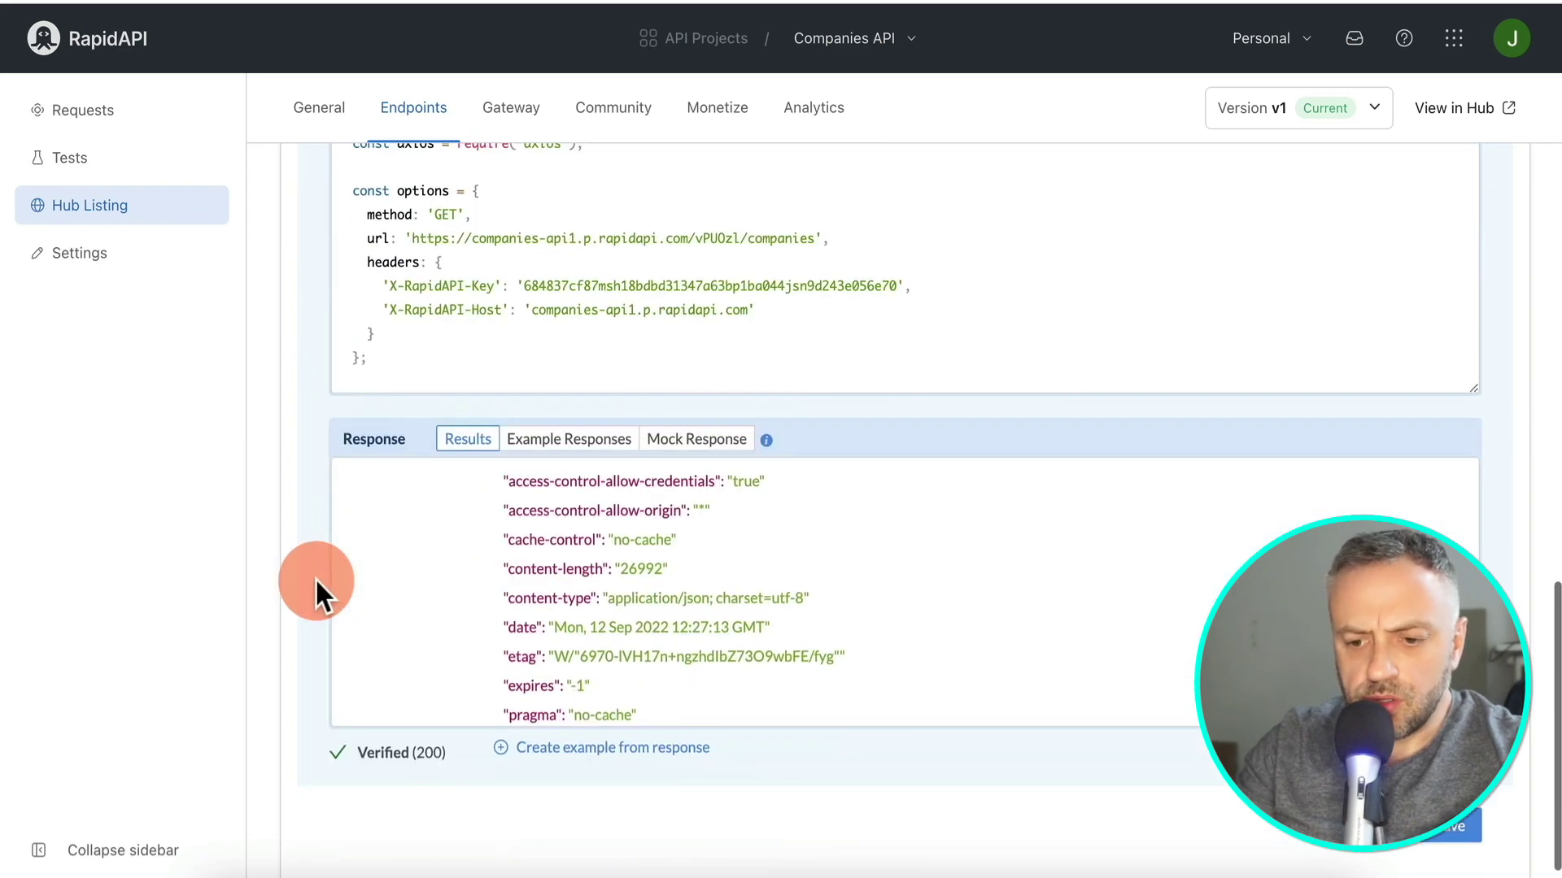
scroll(608, 501, down, 5)
scroll(607, 501, up, 1)
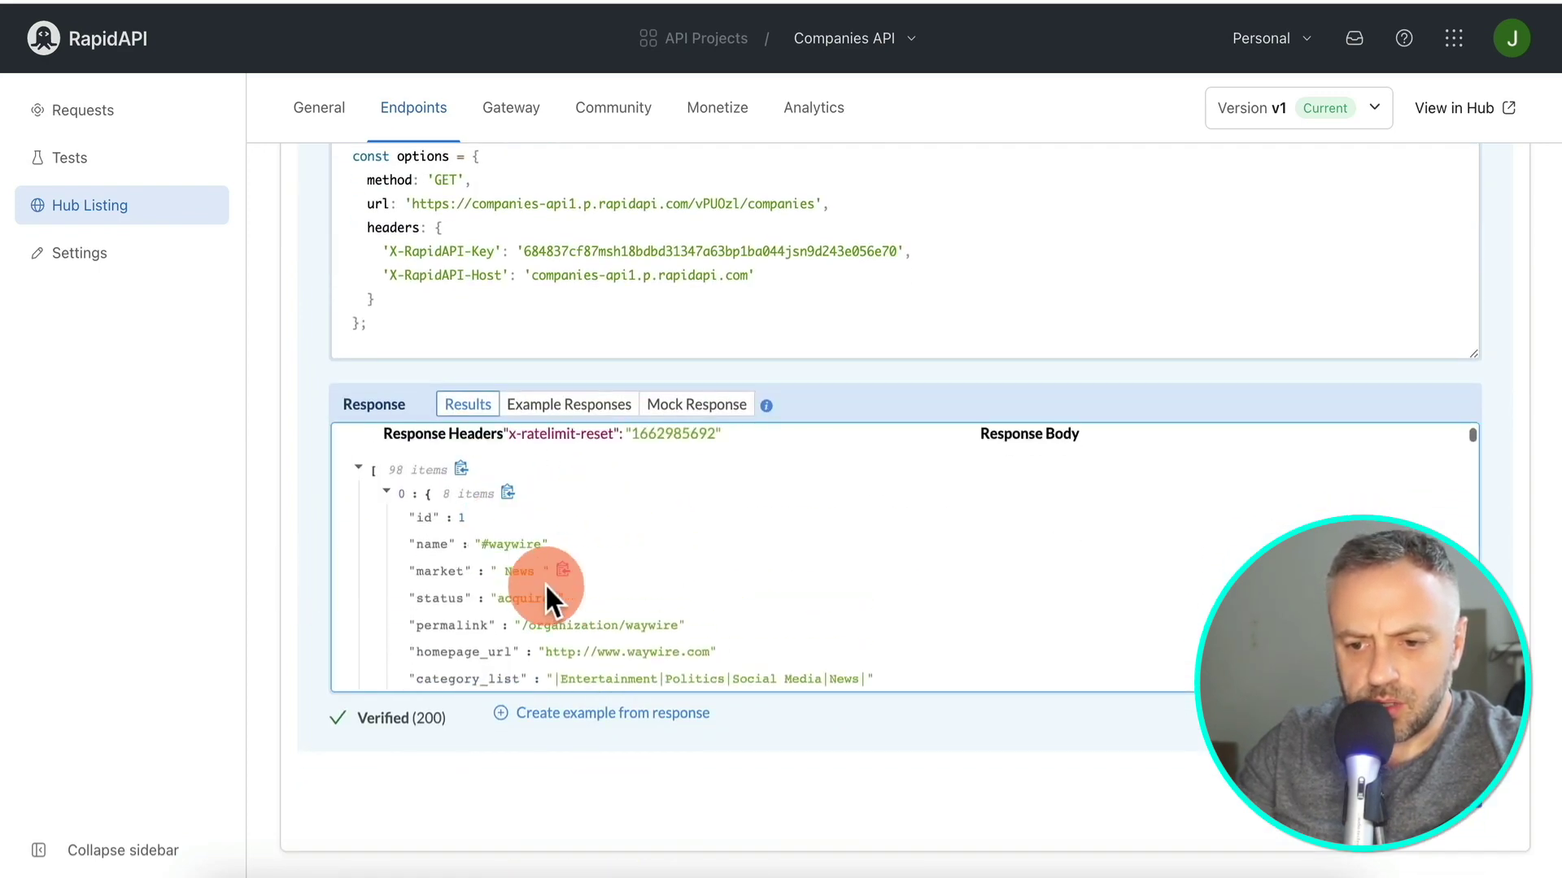
scroll(598, 583, down, 3)
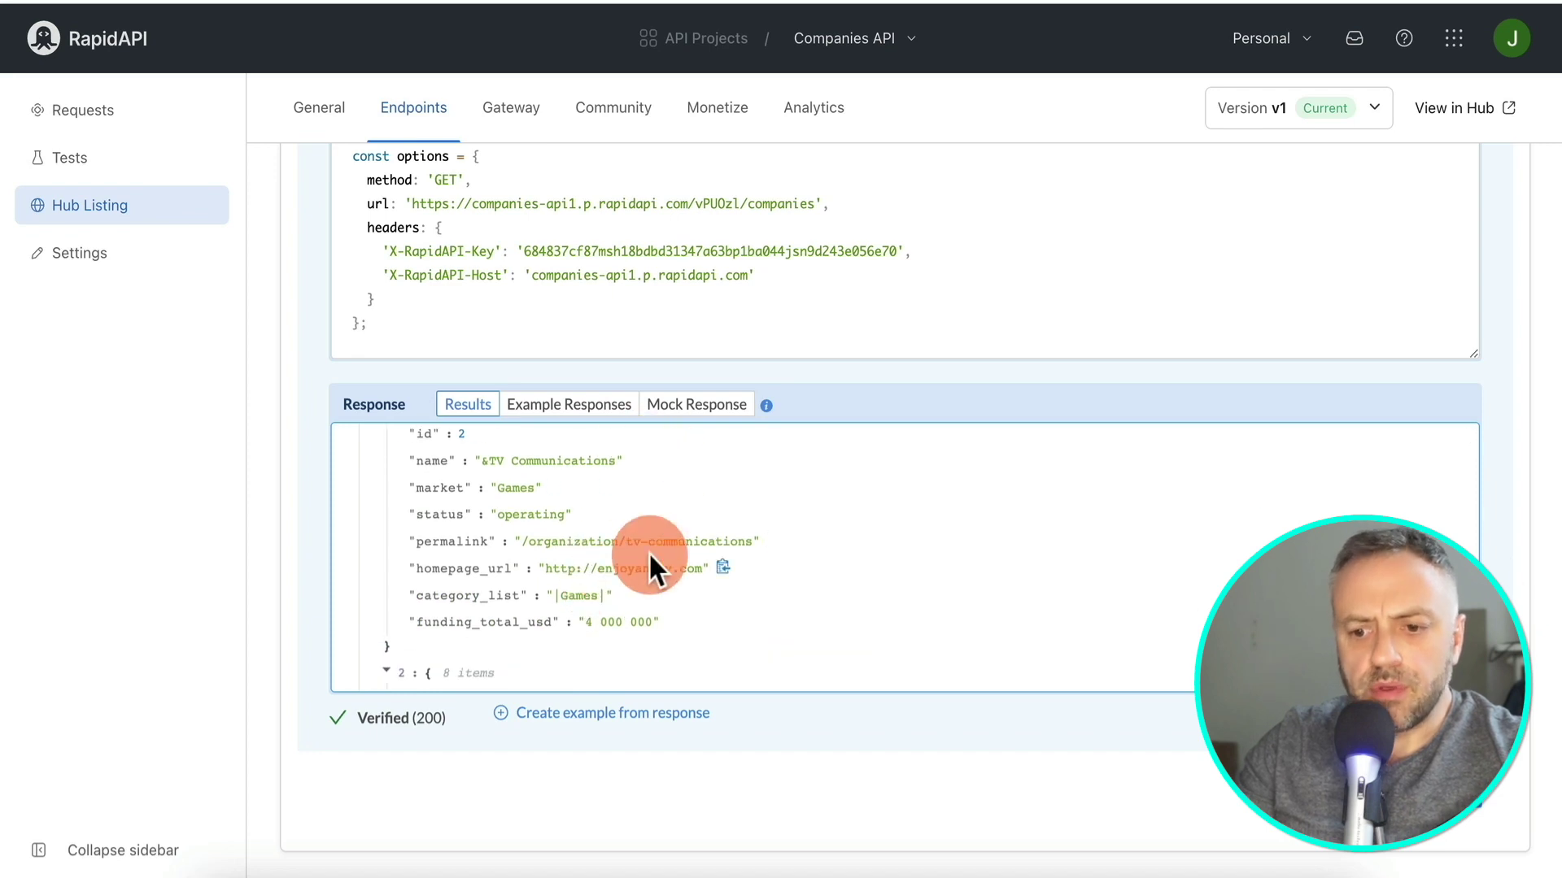
scroll(647, 552, down, 3)
scroll(647, 551, up, 3)
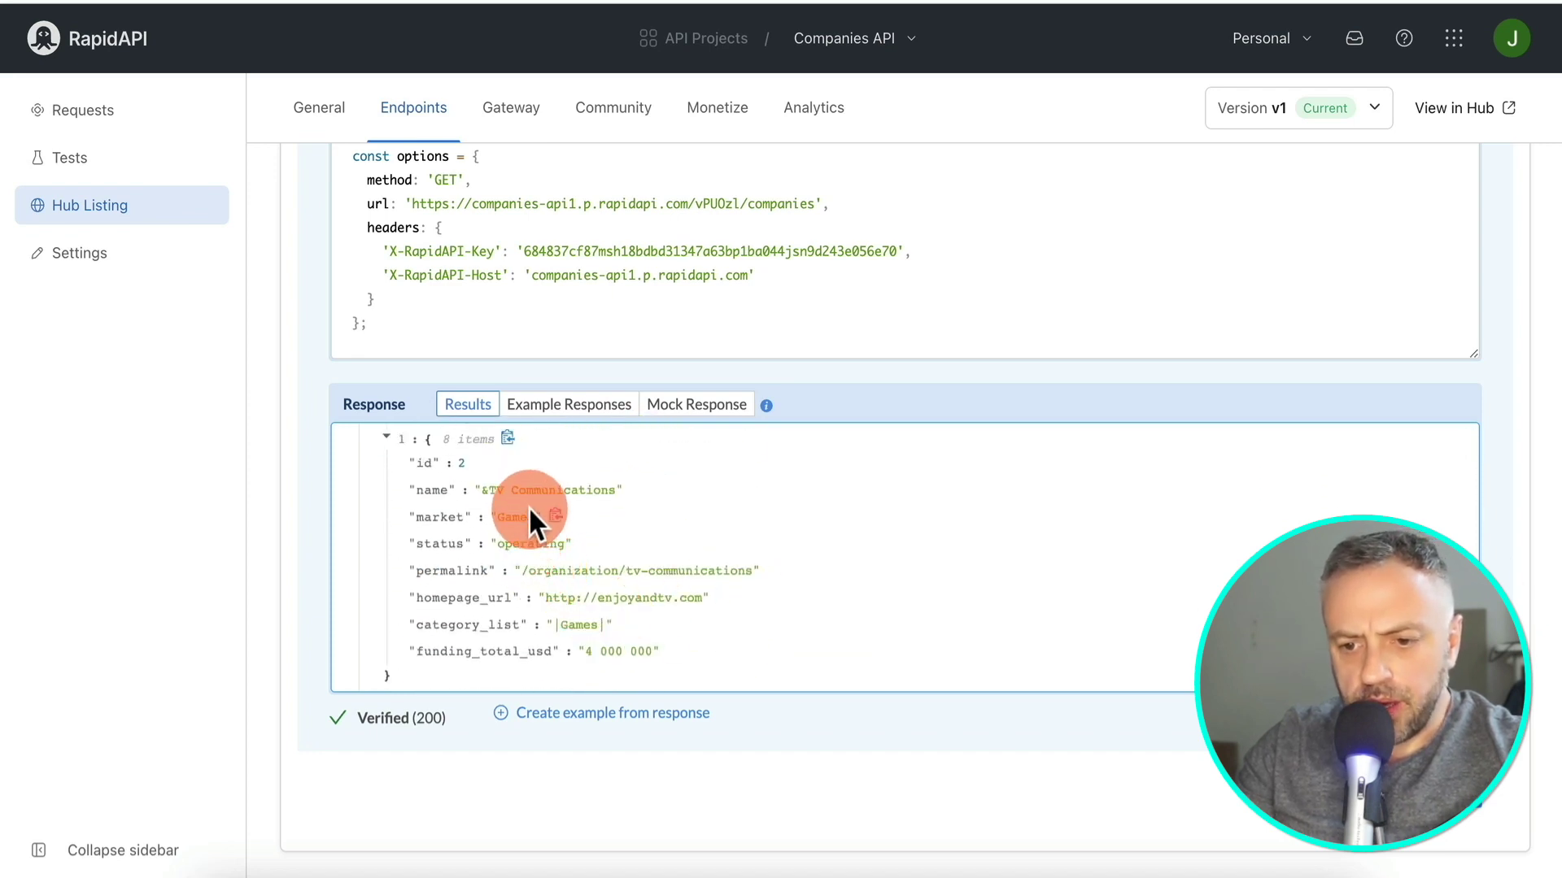
scroll(539, 544, down, 6)
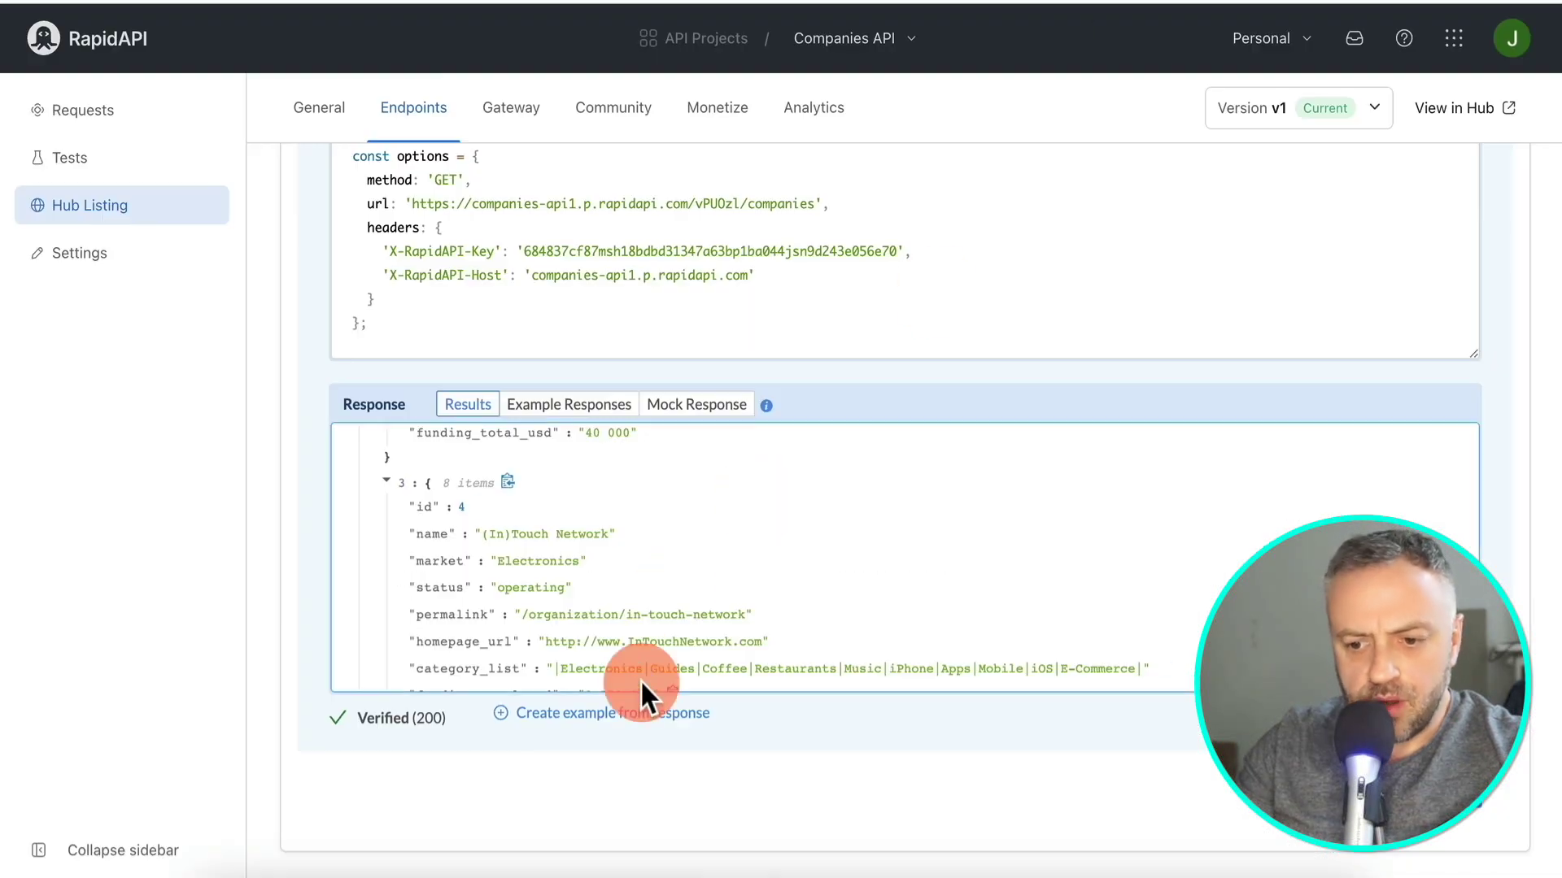
scroll(647, 650, down, 8)
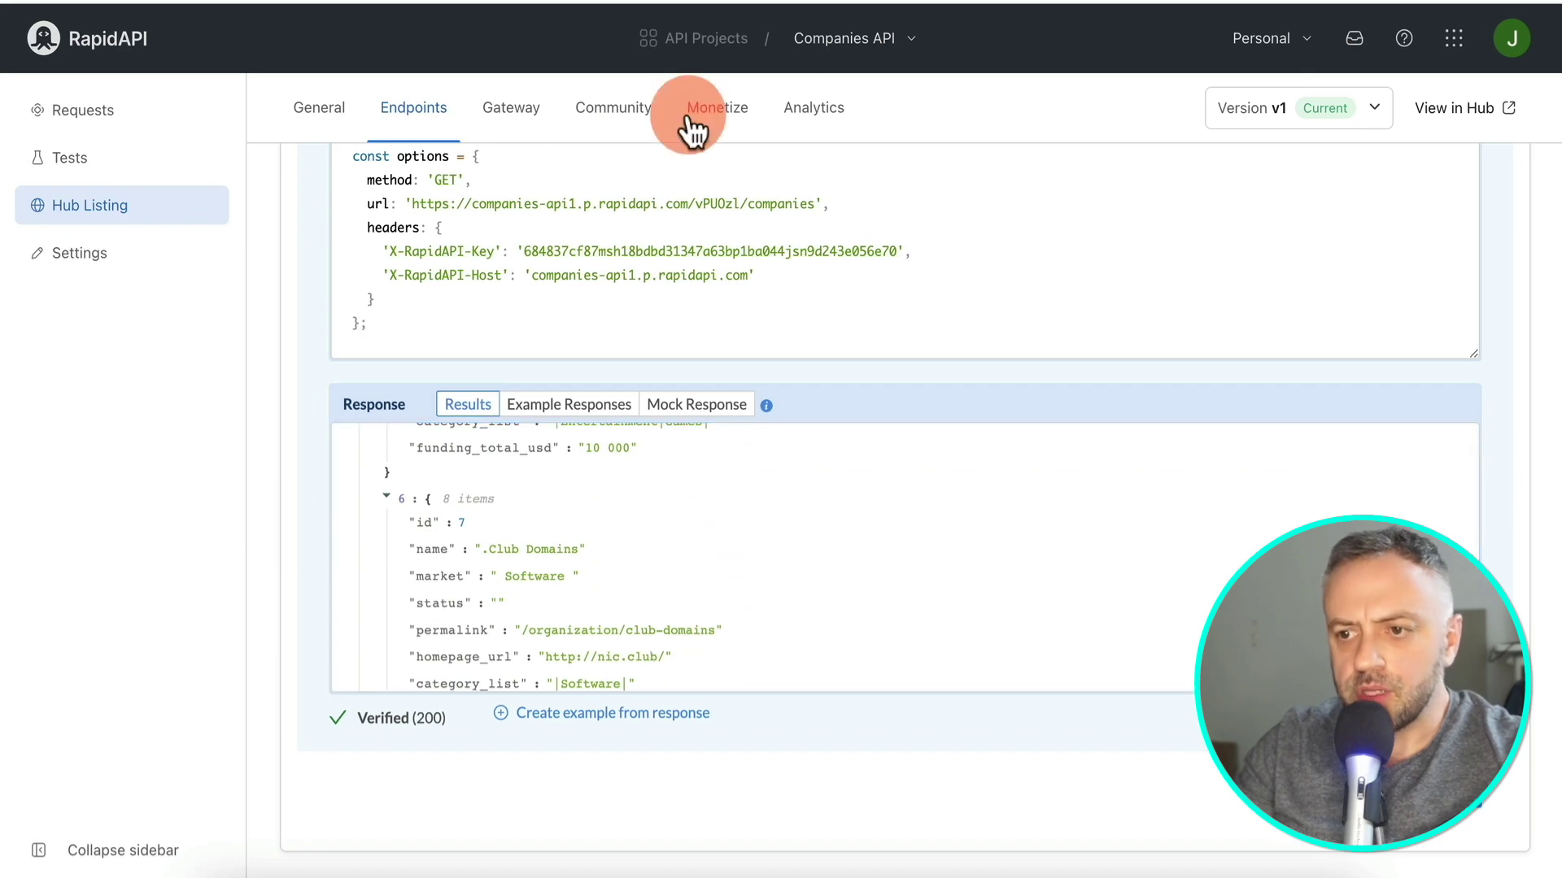
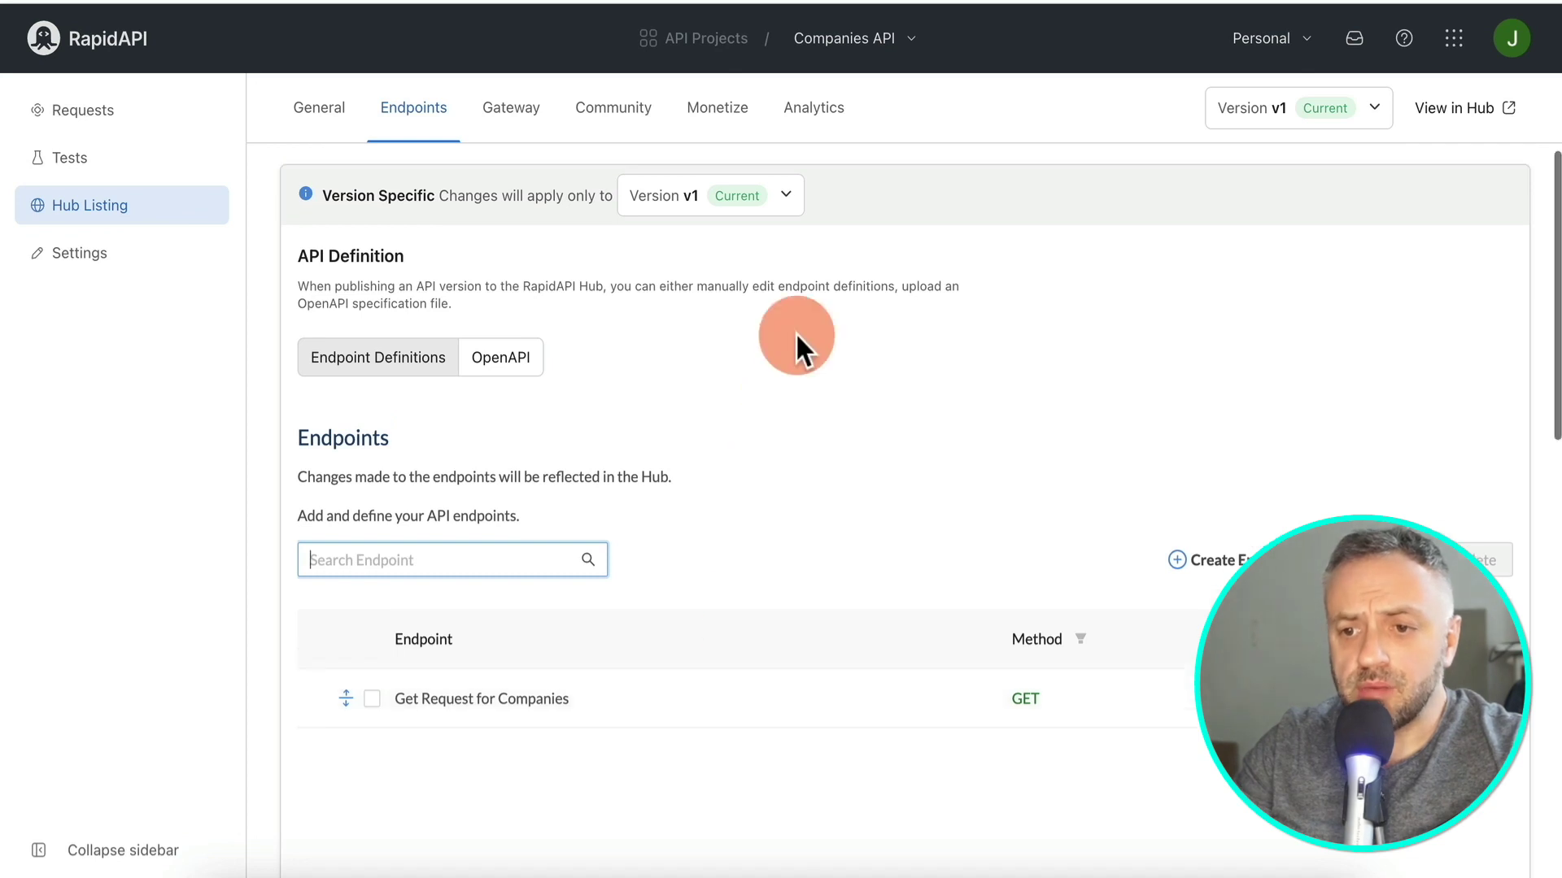
- View the API's monetization options, comparing the private plans with the public plans
click(728, 122)
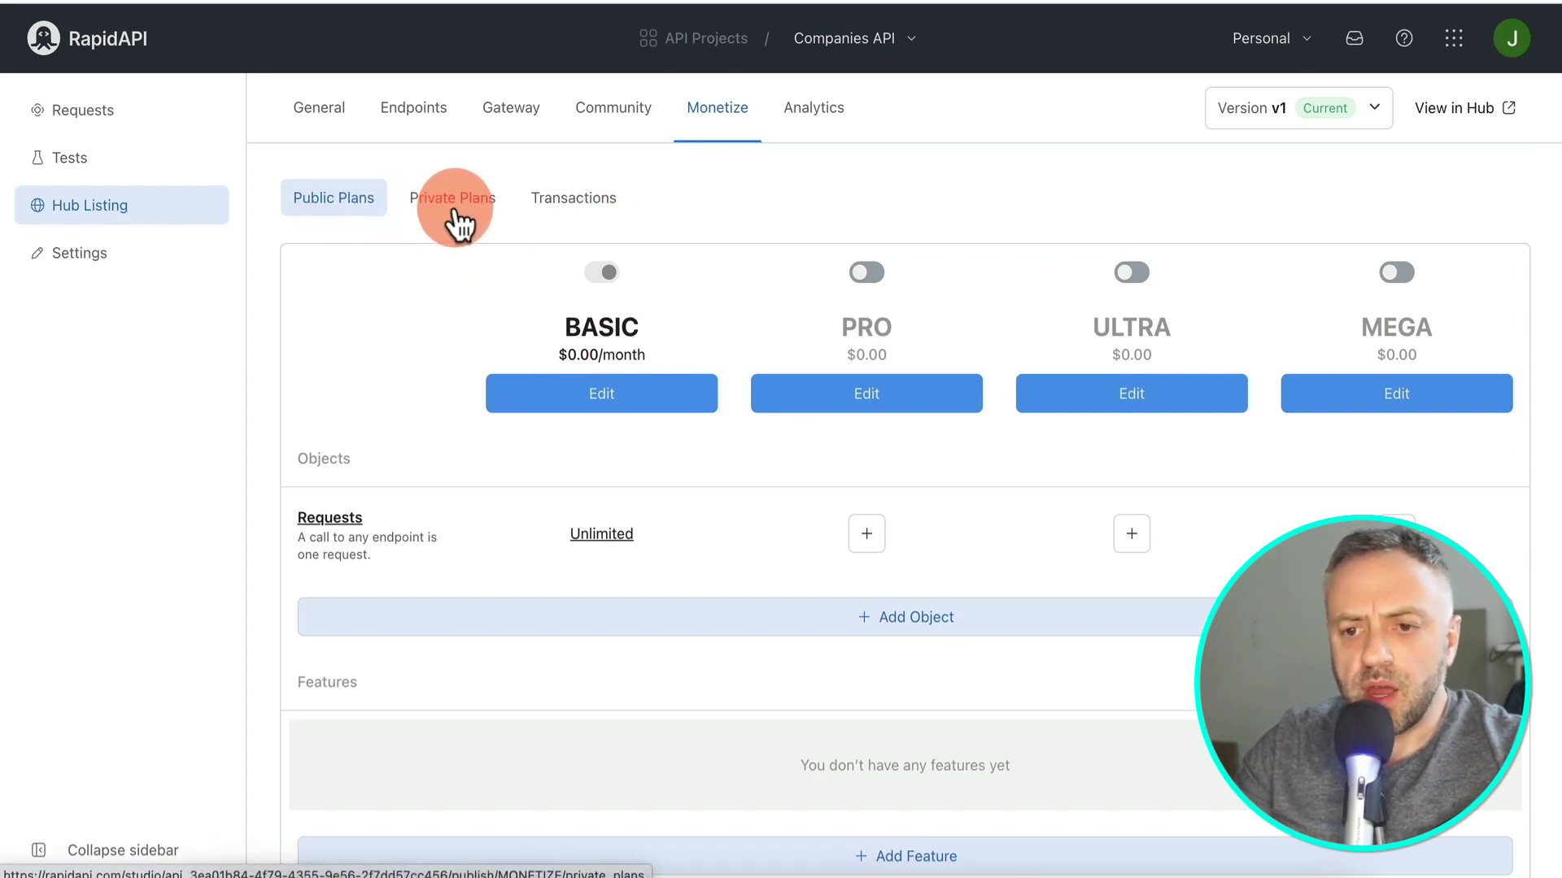
click(484, 218)
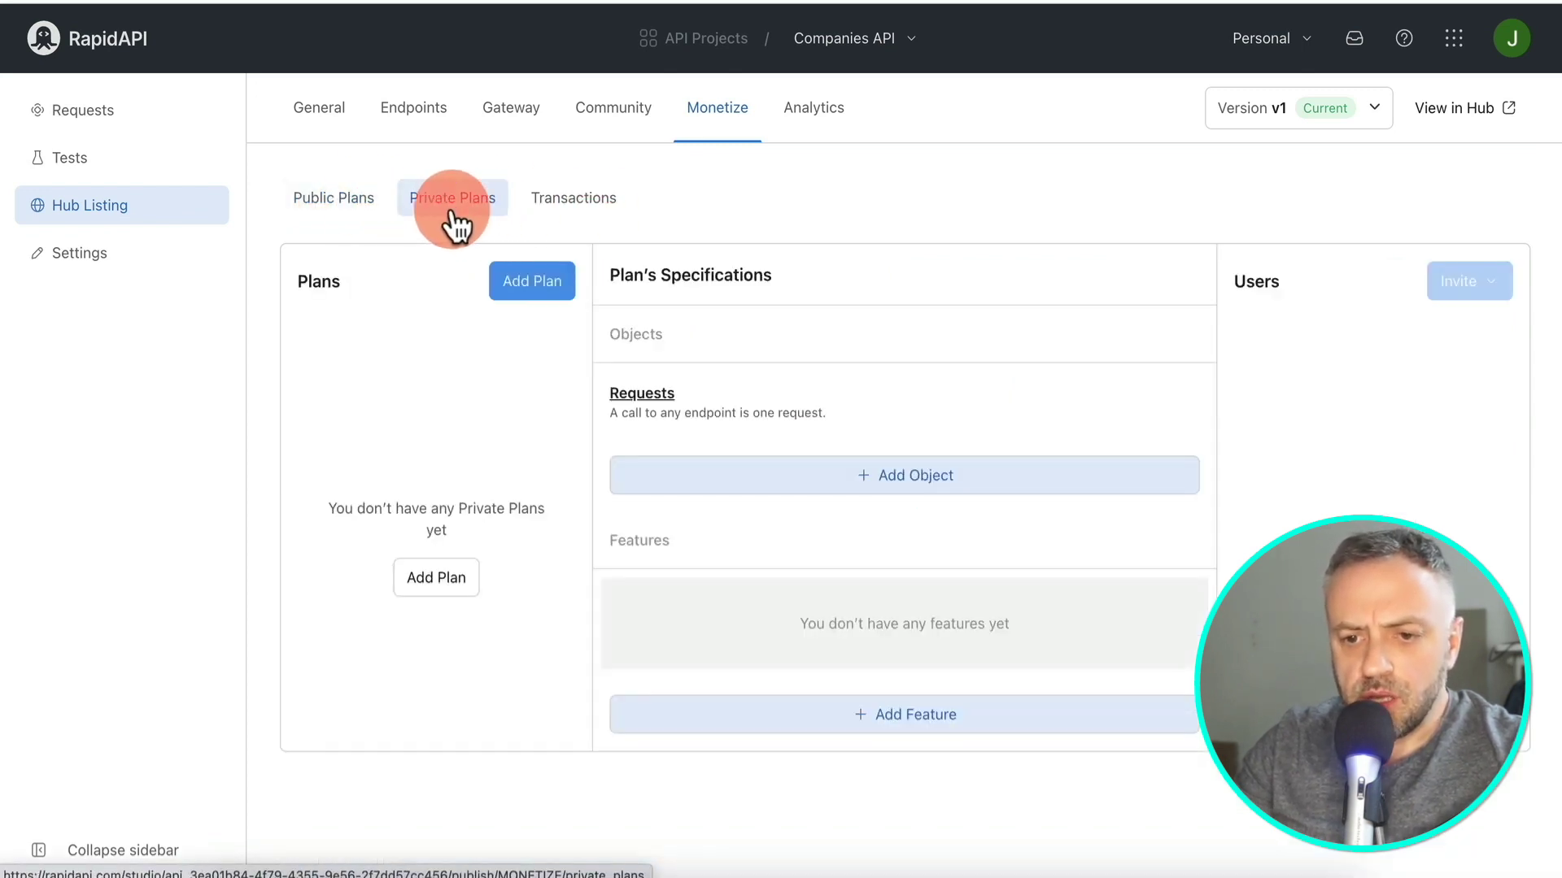
click(351, 218)
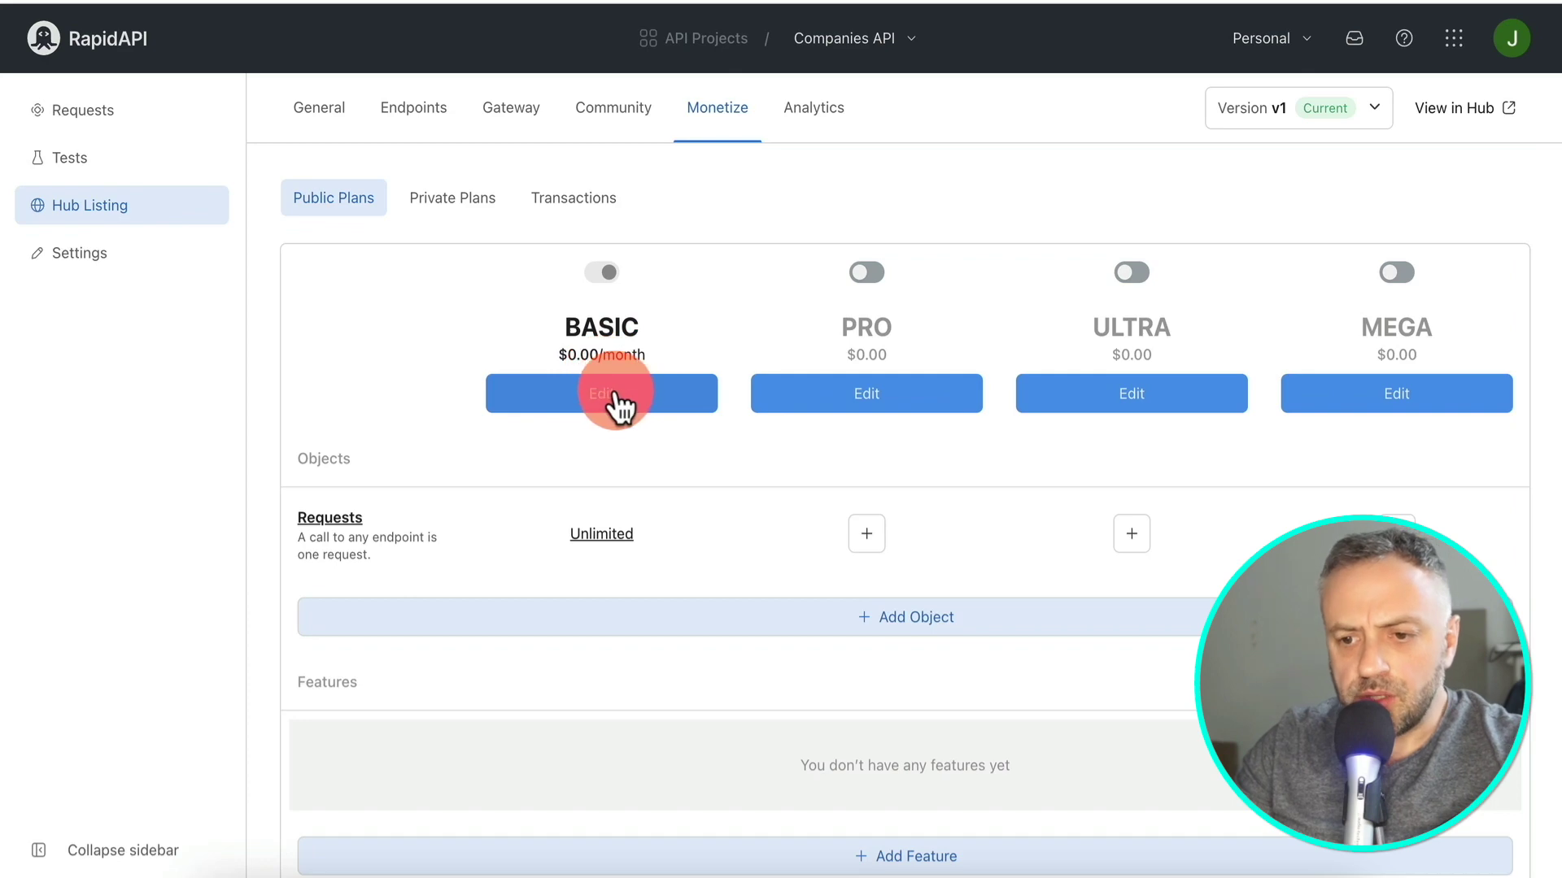
- Limit the BASIC plan's requests to a daily quota of 100 with a hard limit and save the changes
click(607, 534)
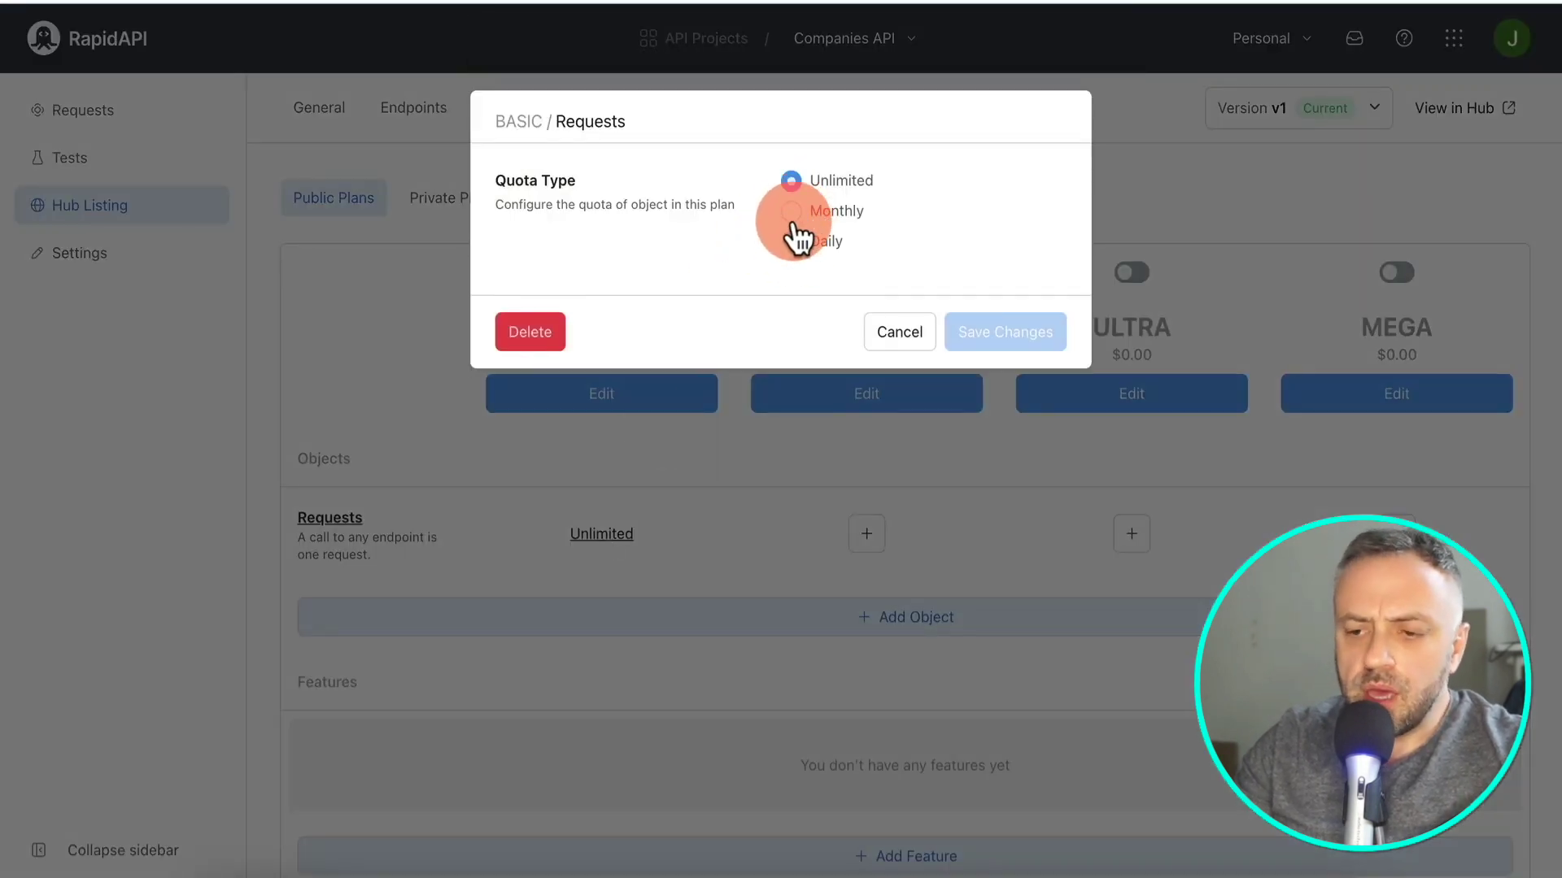
click(799, 240)
double_click(876, 319)
text(100)
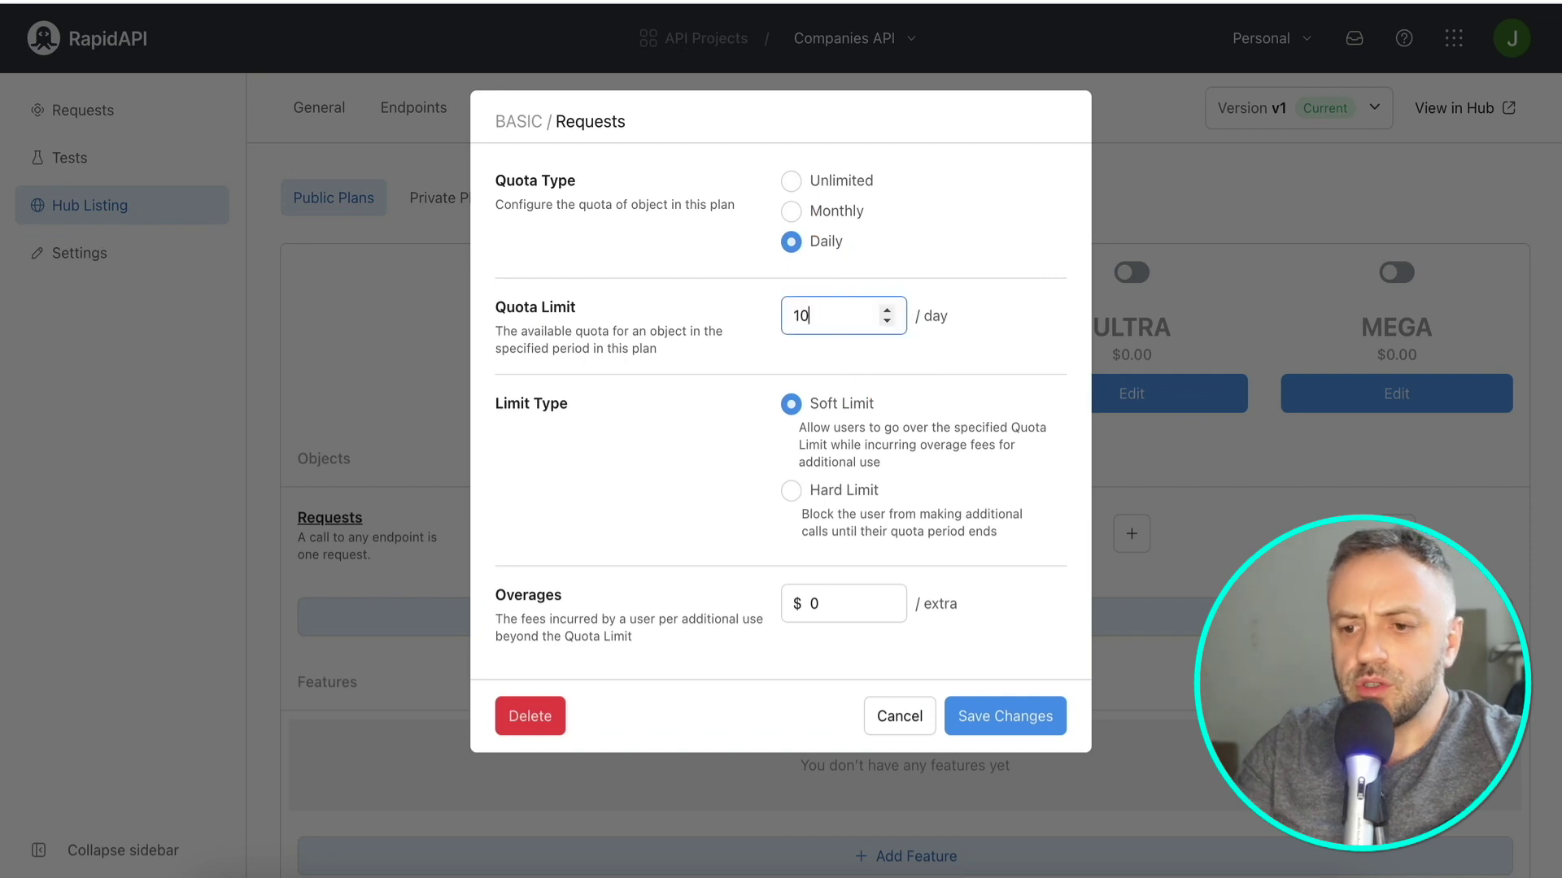
click(795, 491)
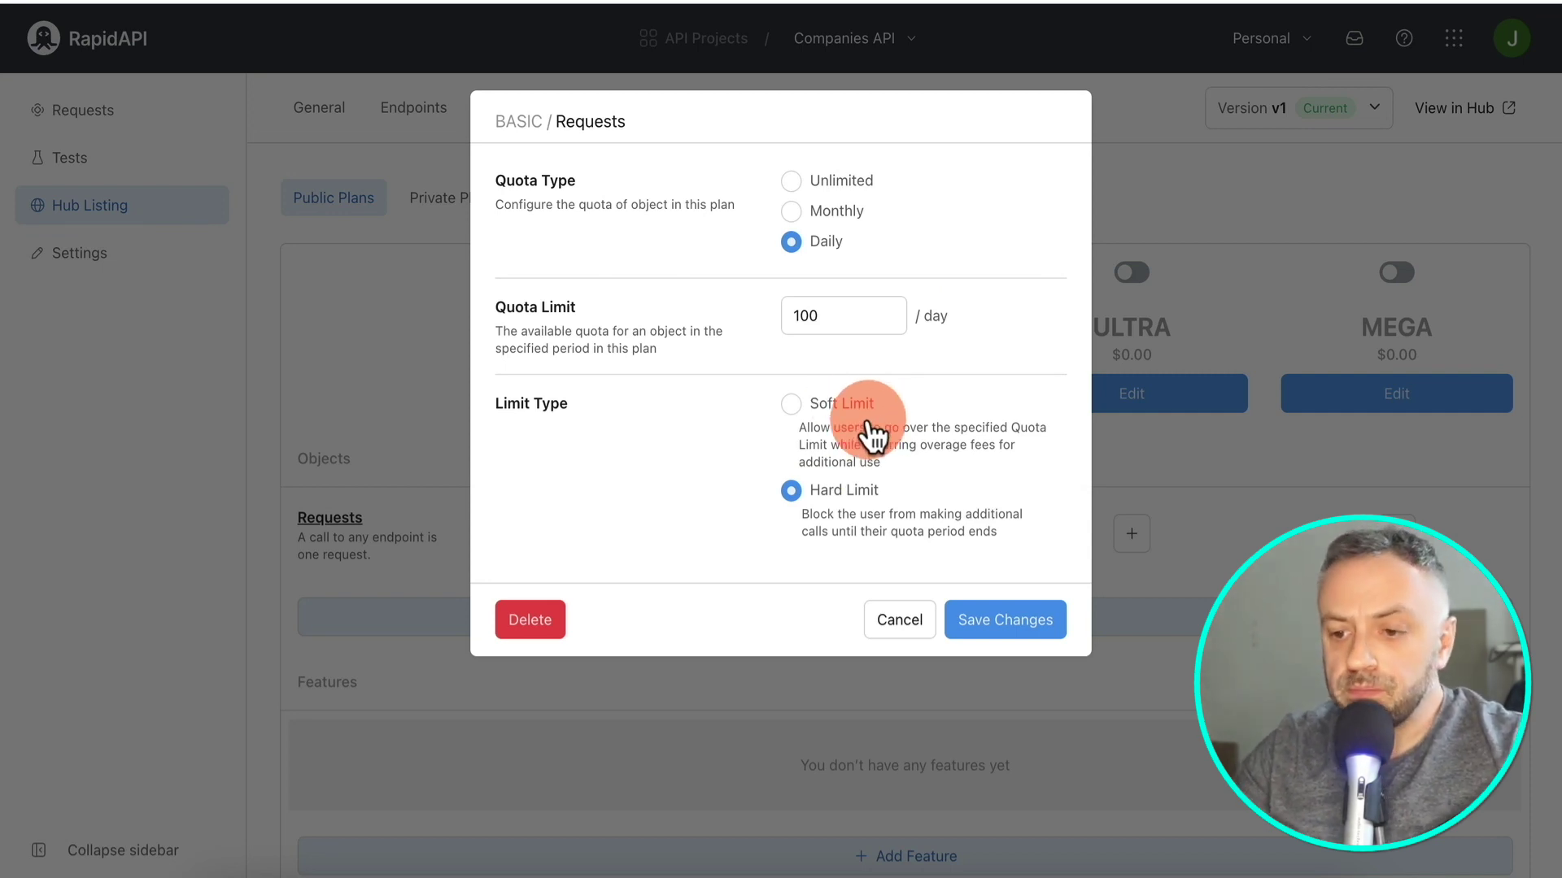
click(1005, 624)
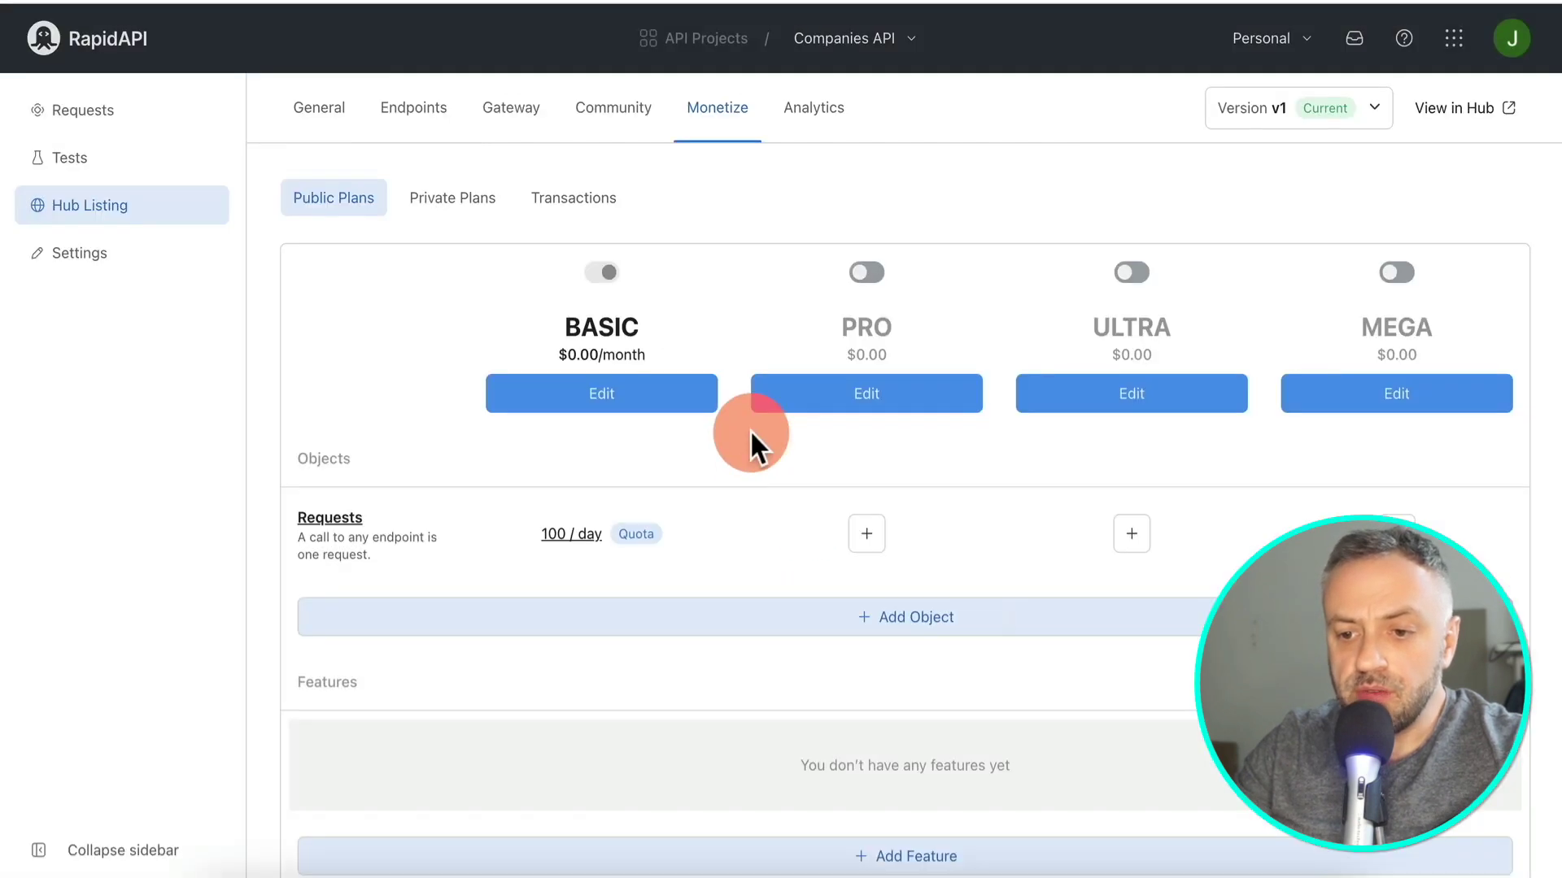
- Enable the PRO public plan and open its settings
click(866, 273)
click(872, 407)
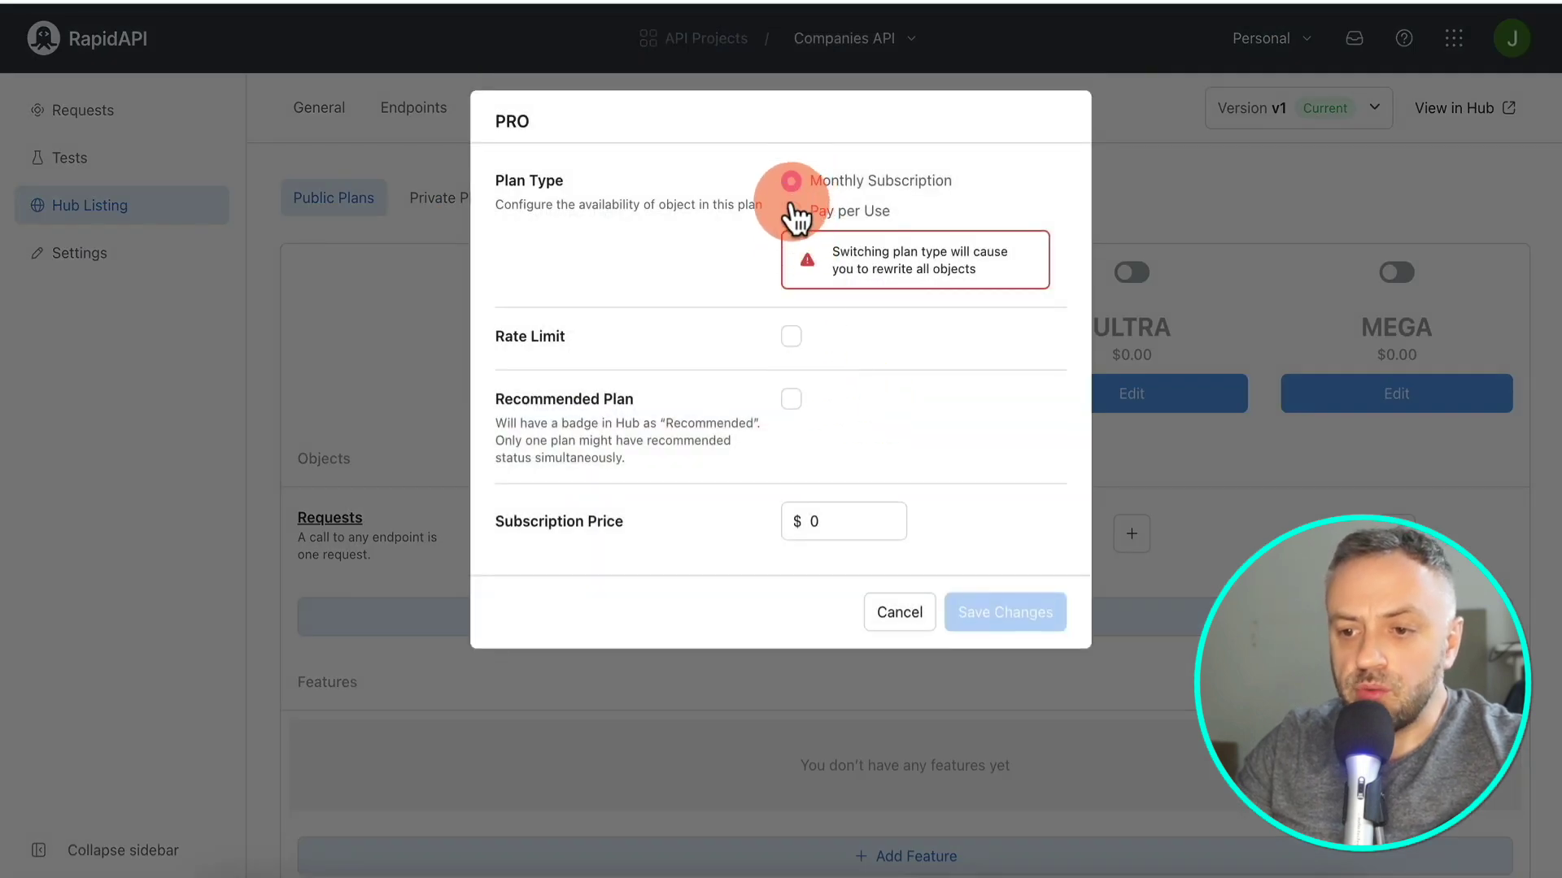
click(791, 335)
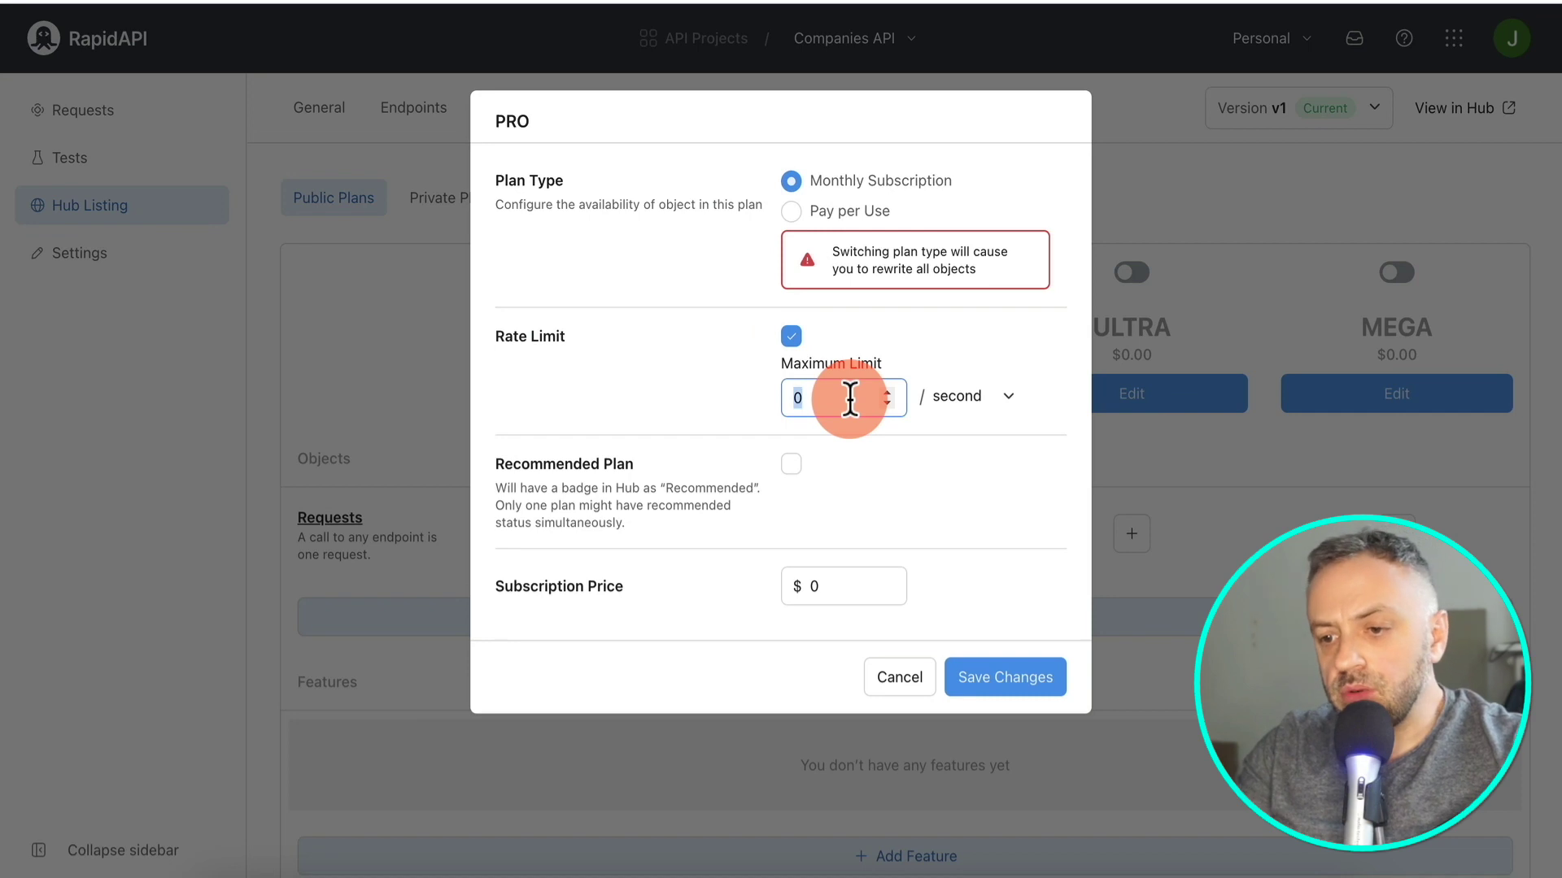
text(1000)
click(791, 336)
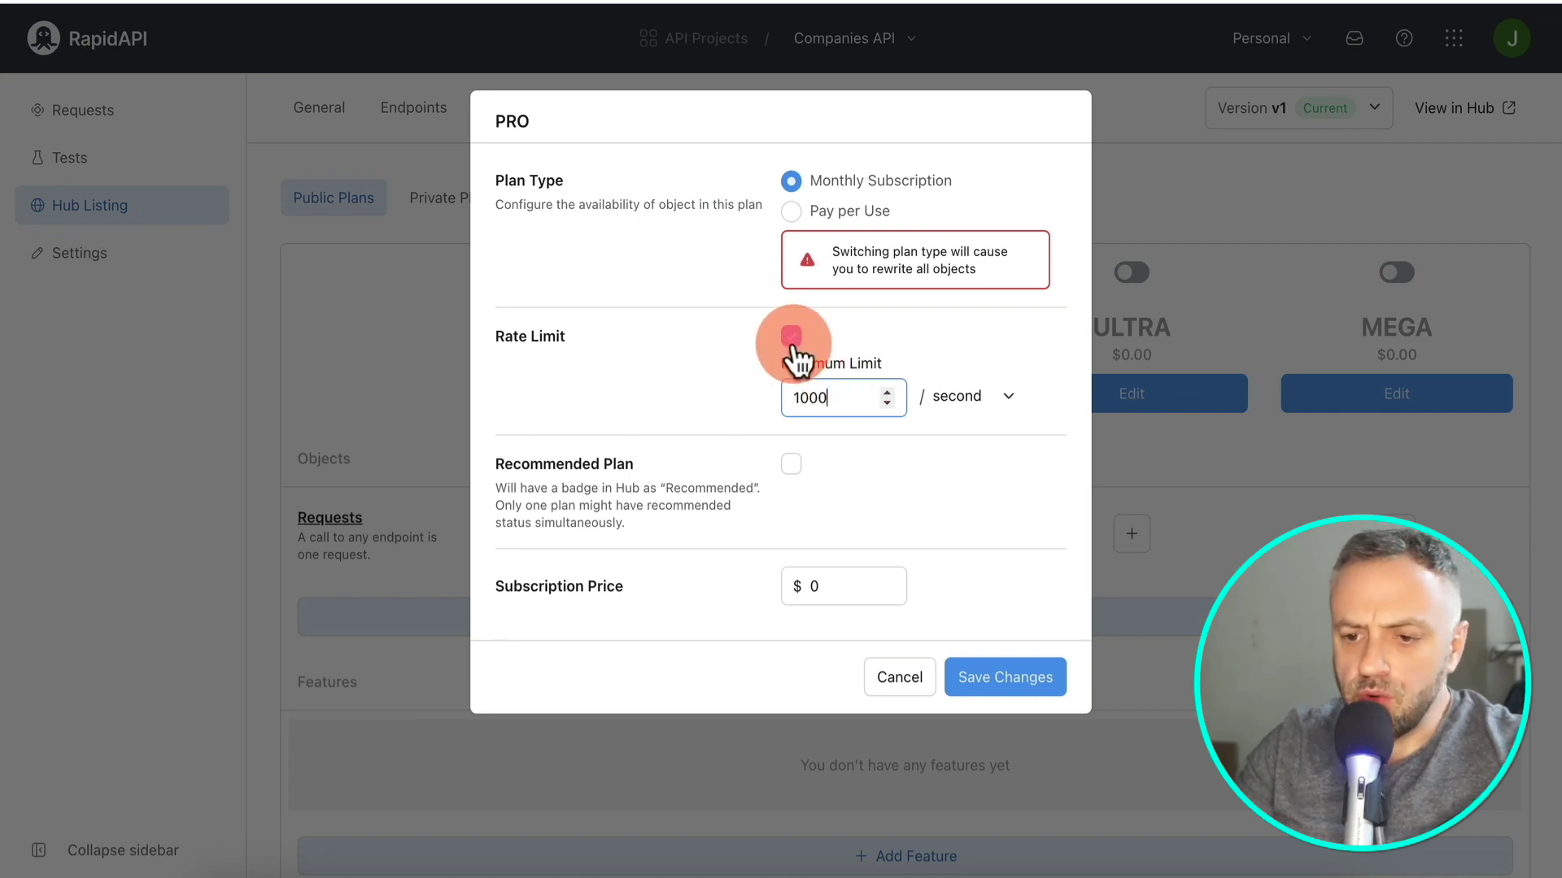
- Set the PRO plan's monthly subscription price to $99 and save the changes
click(854, 527)
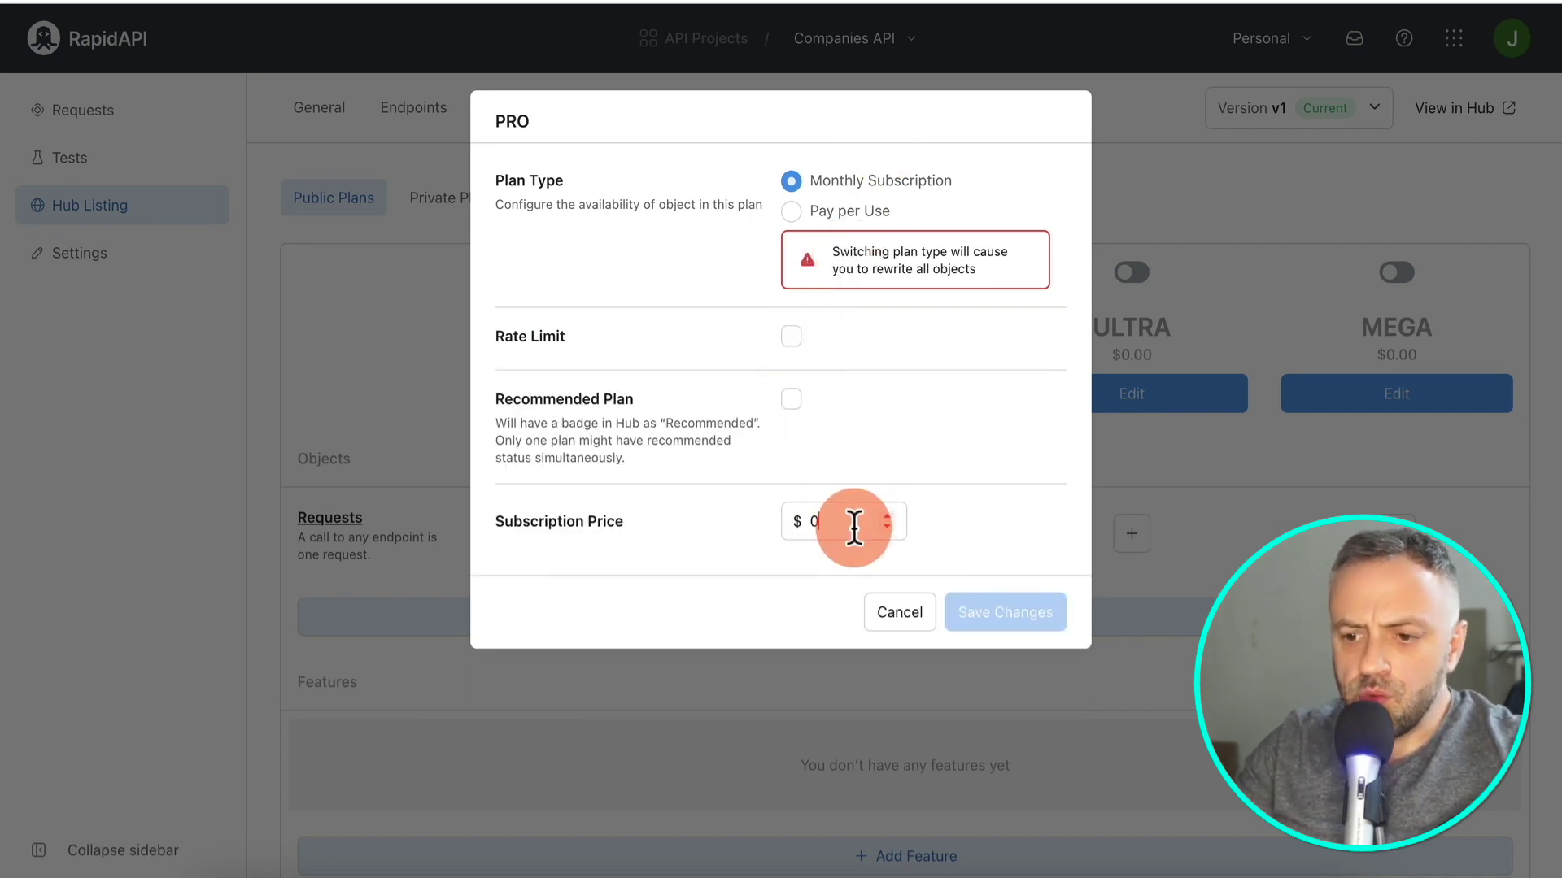
text(99)
click(996, 616)
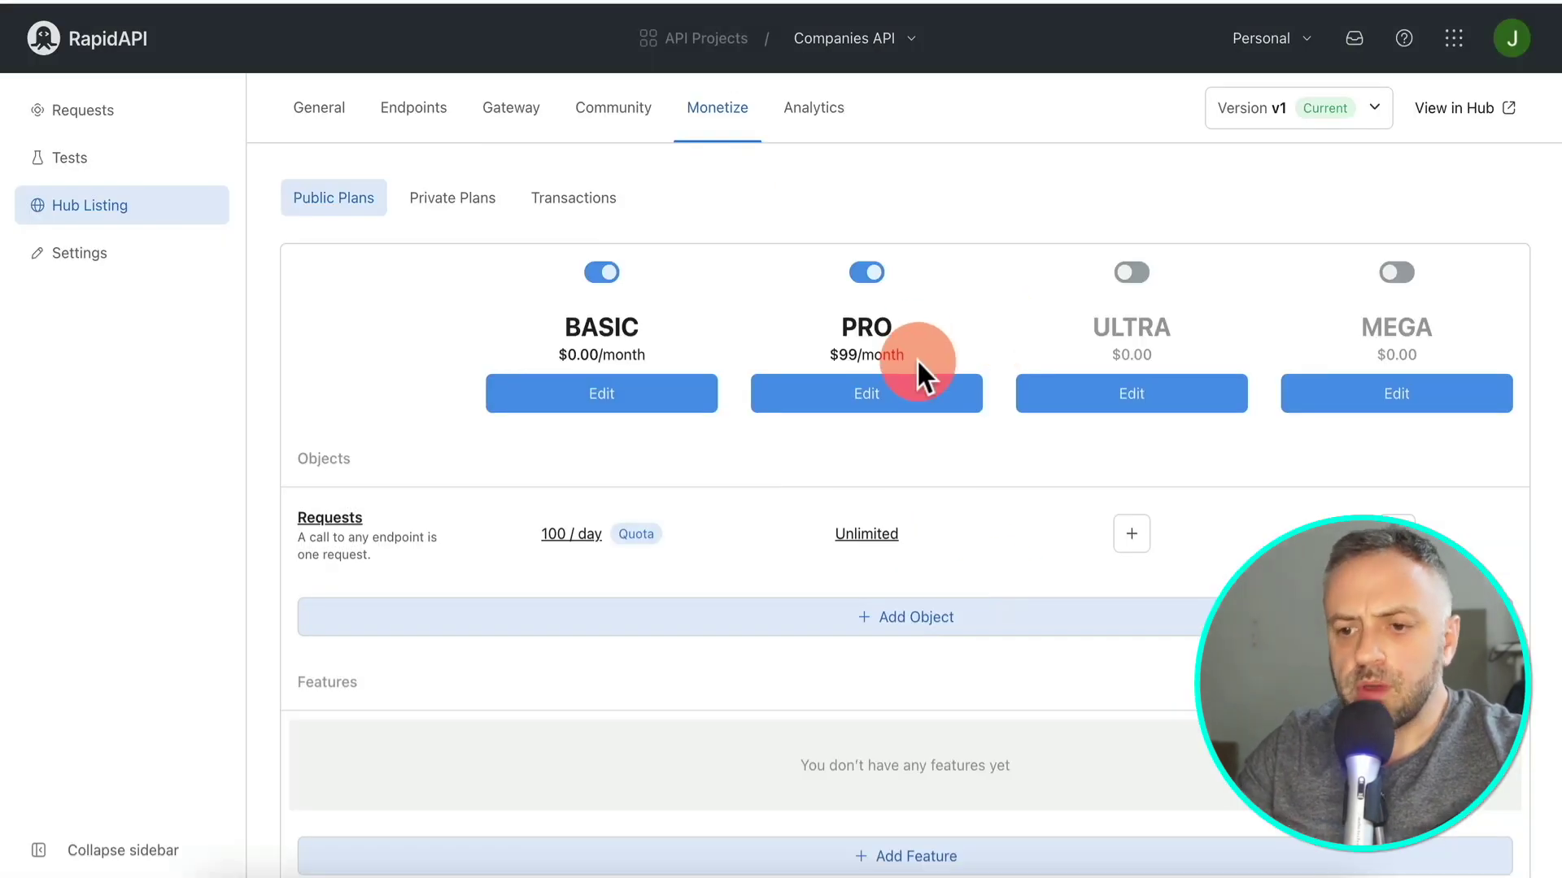
- Mark the PRO plan as the recommended plan, keep it as a monthly subscription, and save the changes
click(895, 394)
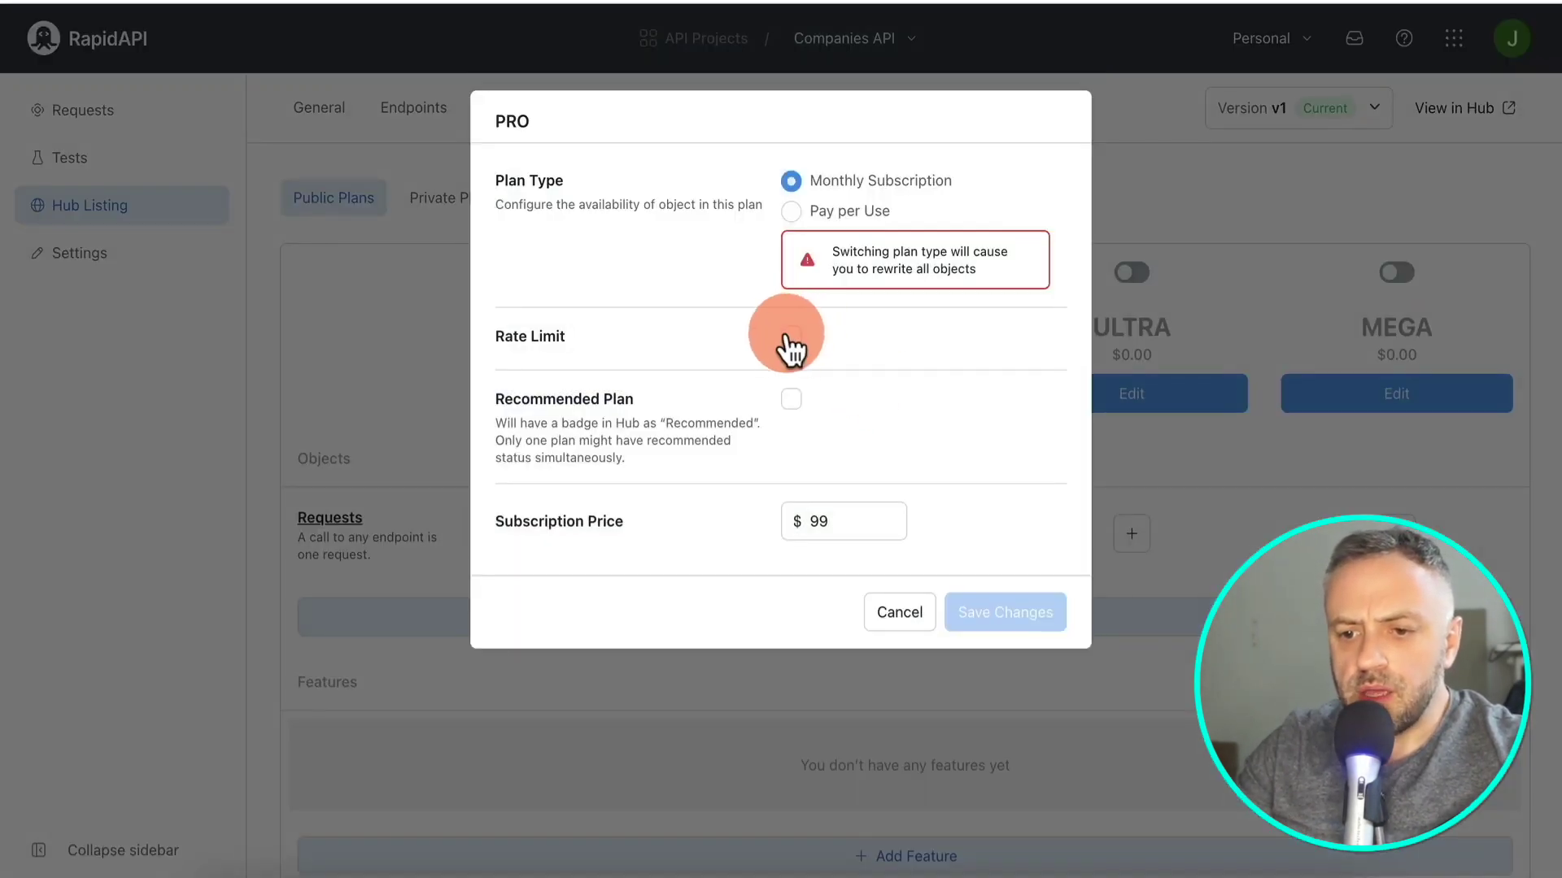
click(790, 400)
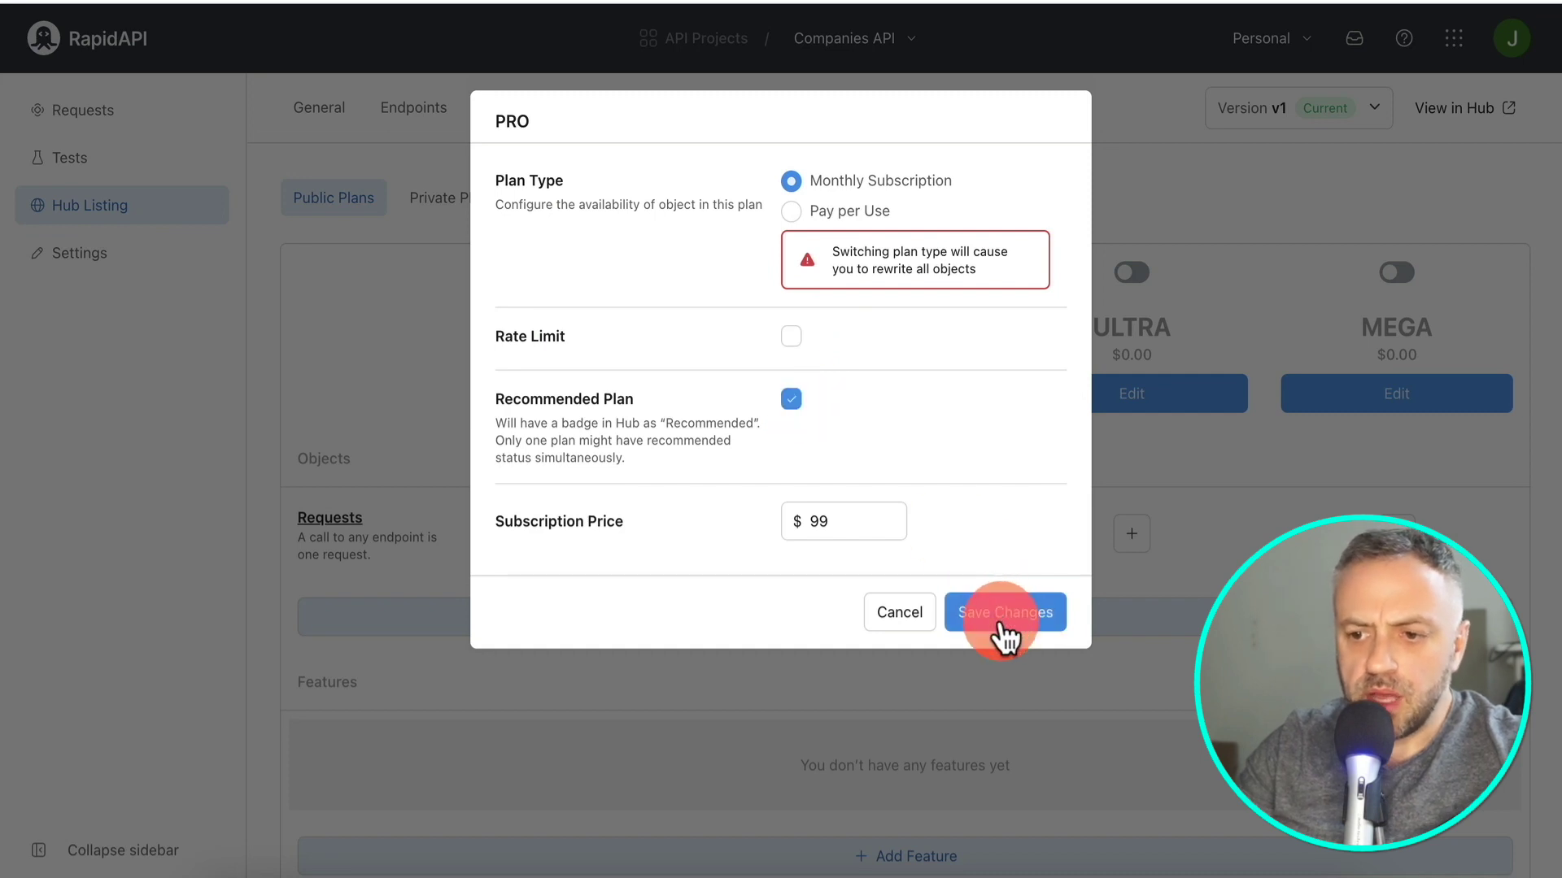
click(791, 213)
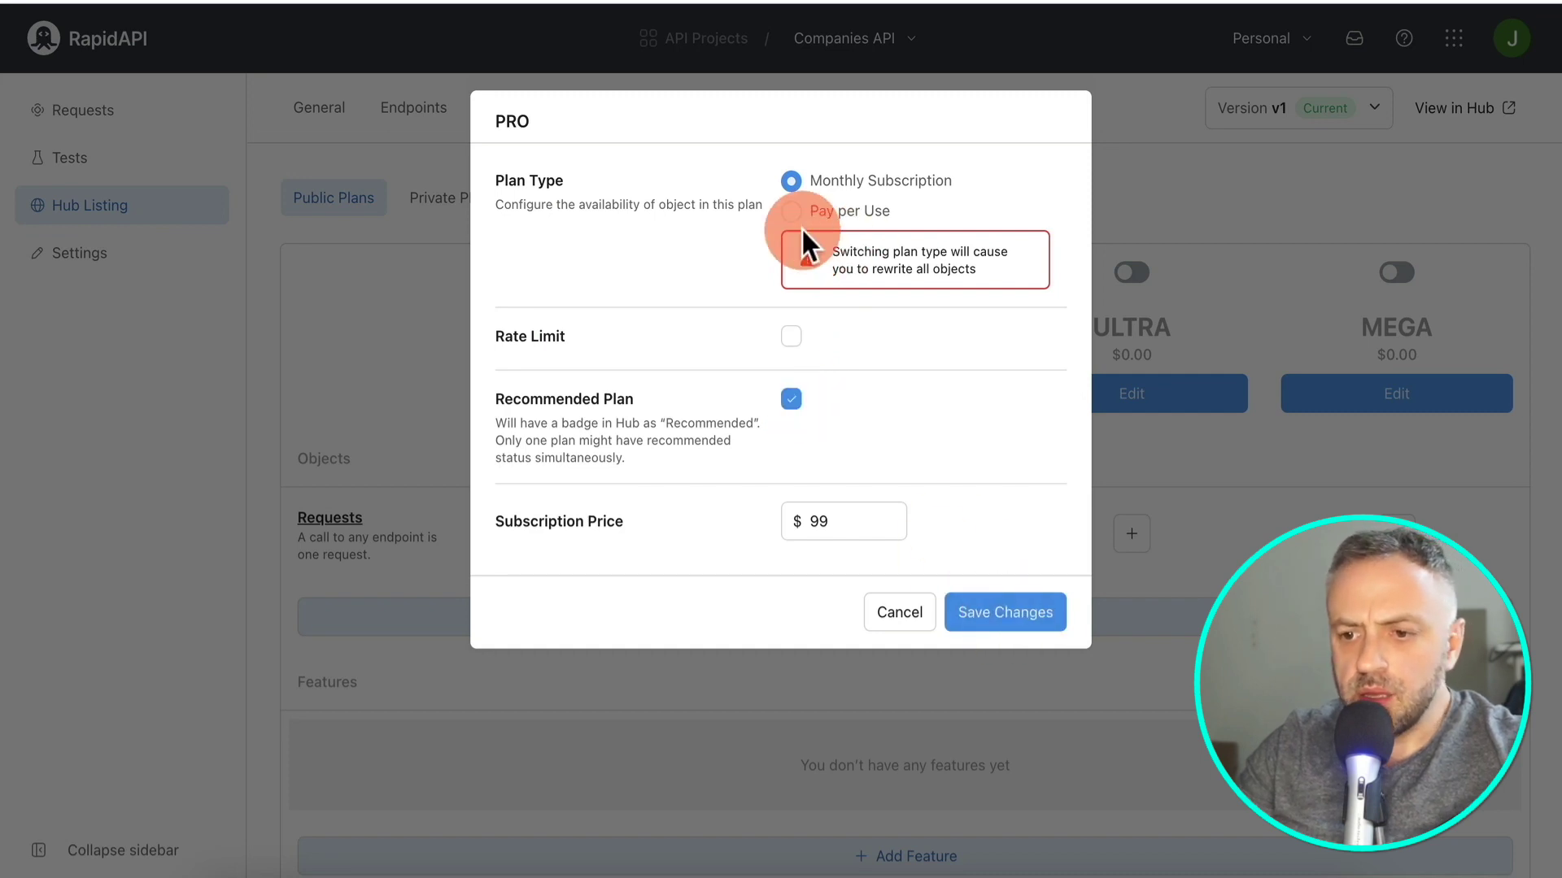
click(790, 181)
click(885, 521)
click(1027, 624)
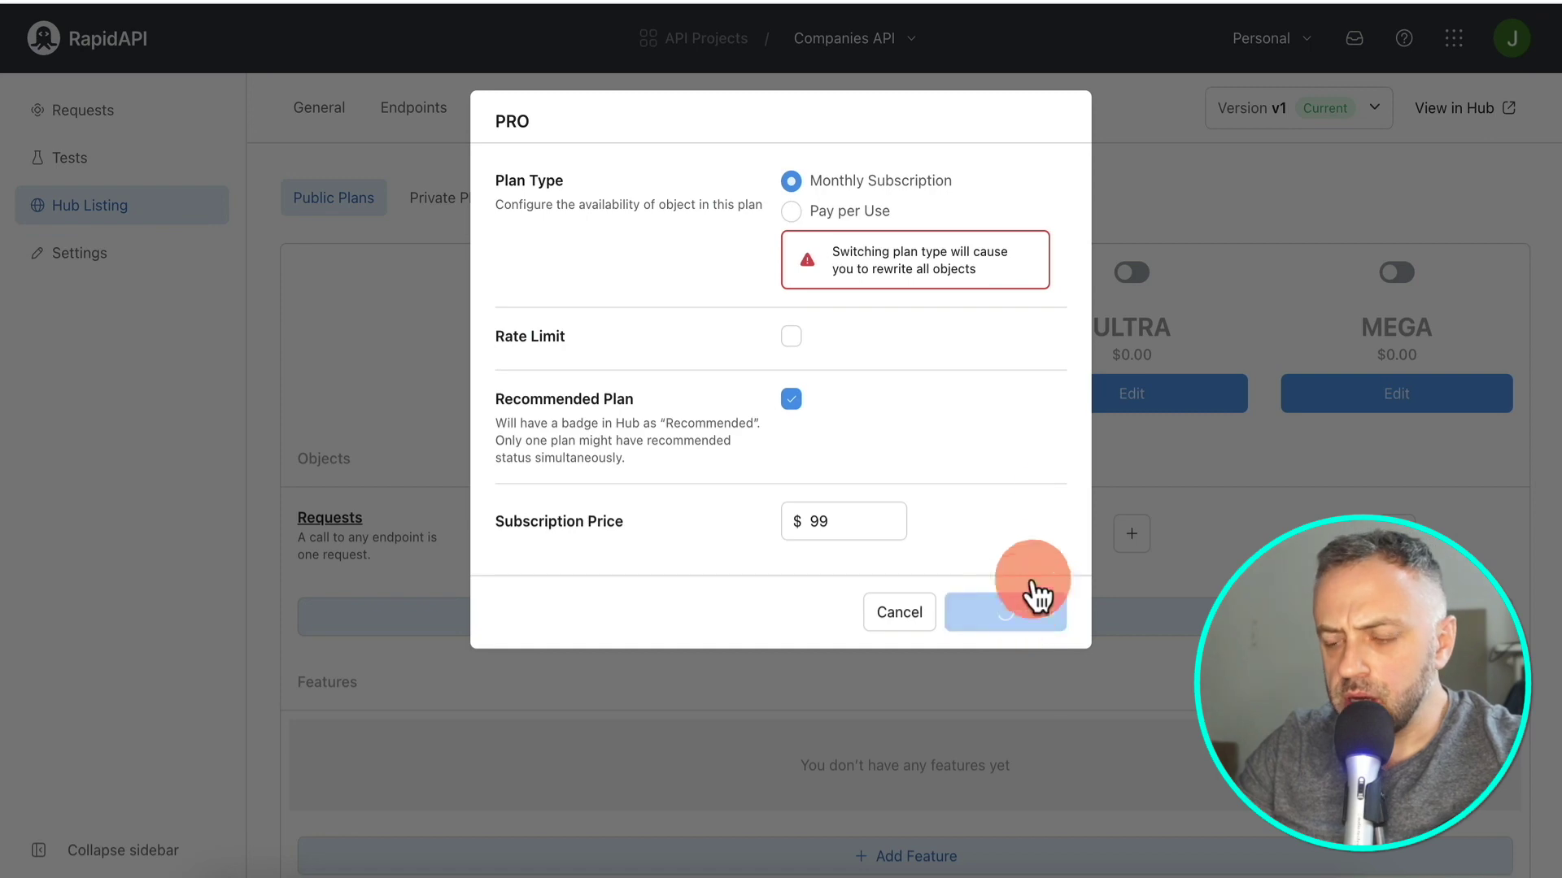
- Limit the PRO plan's requests to a monthly quota of 10000 with a hard limit and save the changes
click(871, 534)
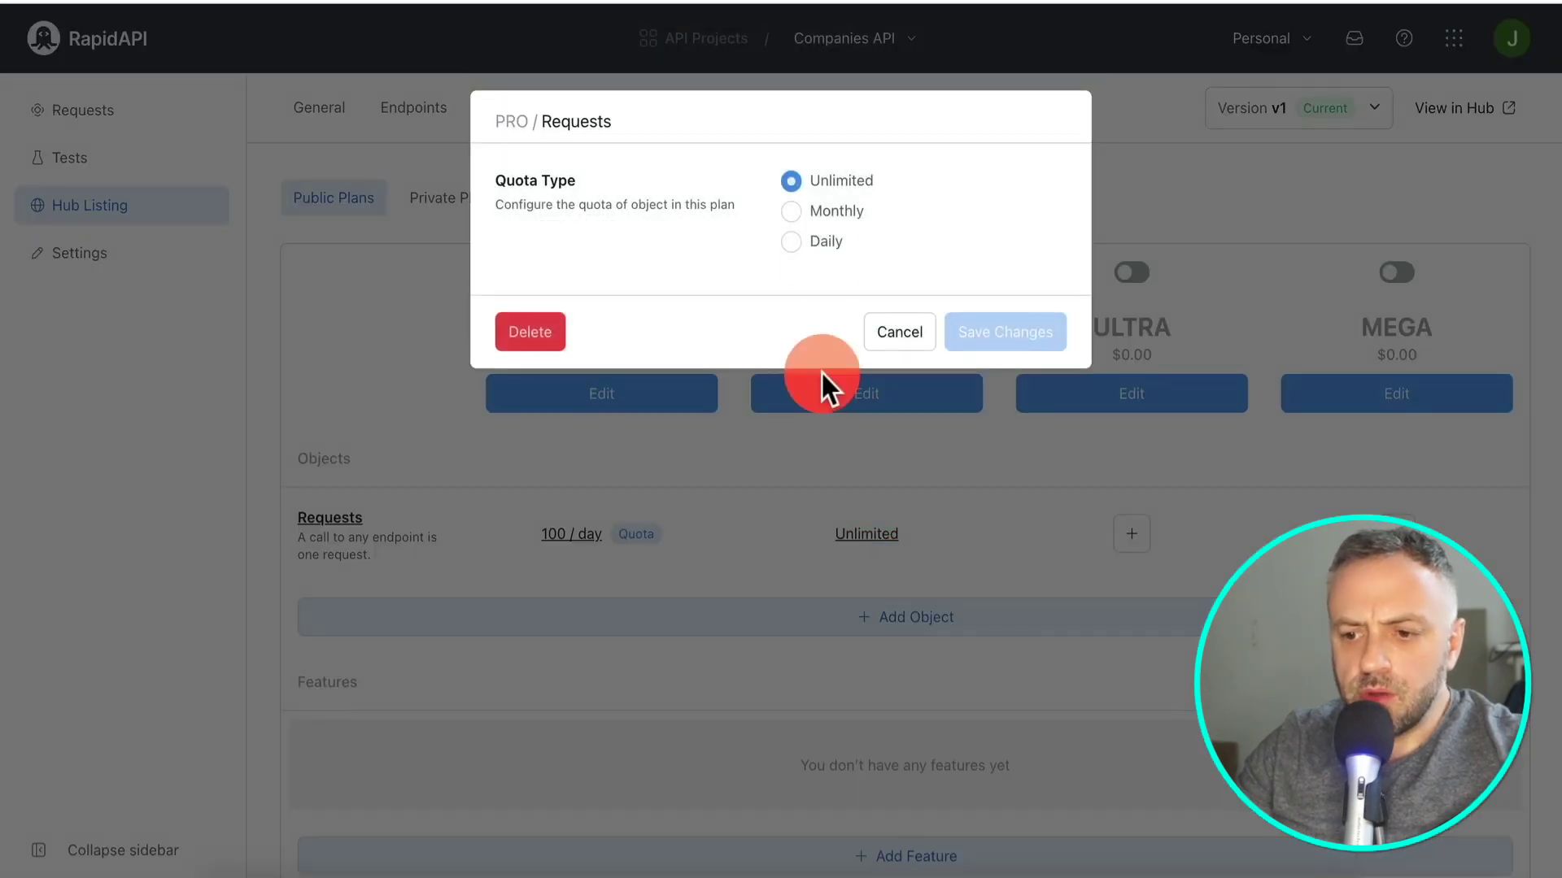
click(798, 213)
click(868, 322)
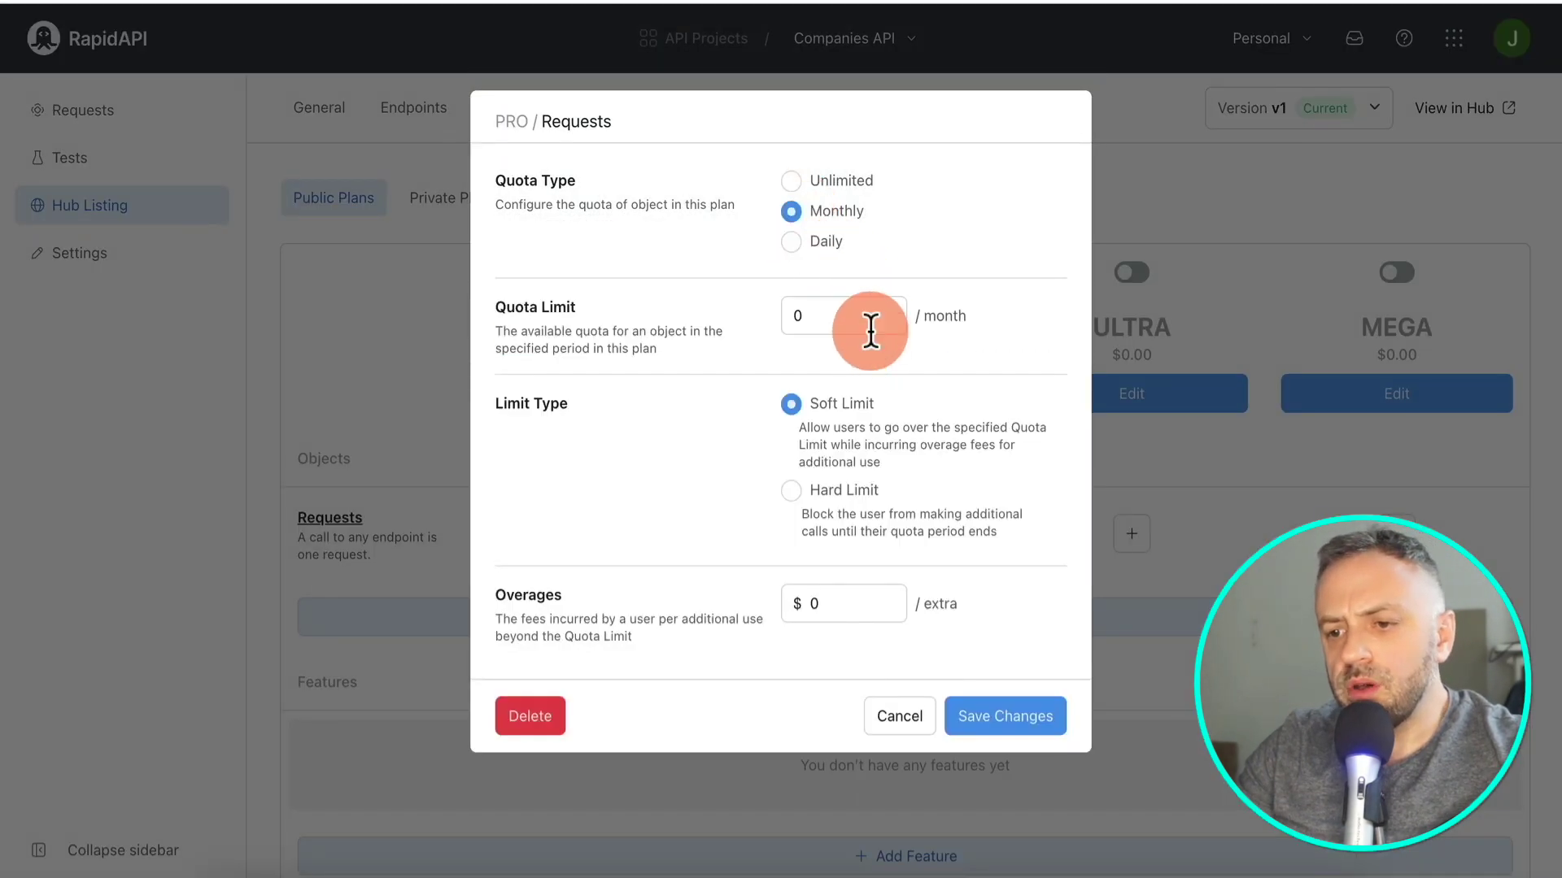
double_click(851, 320)
text(10000)
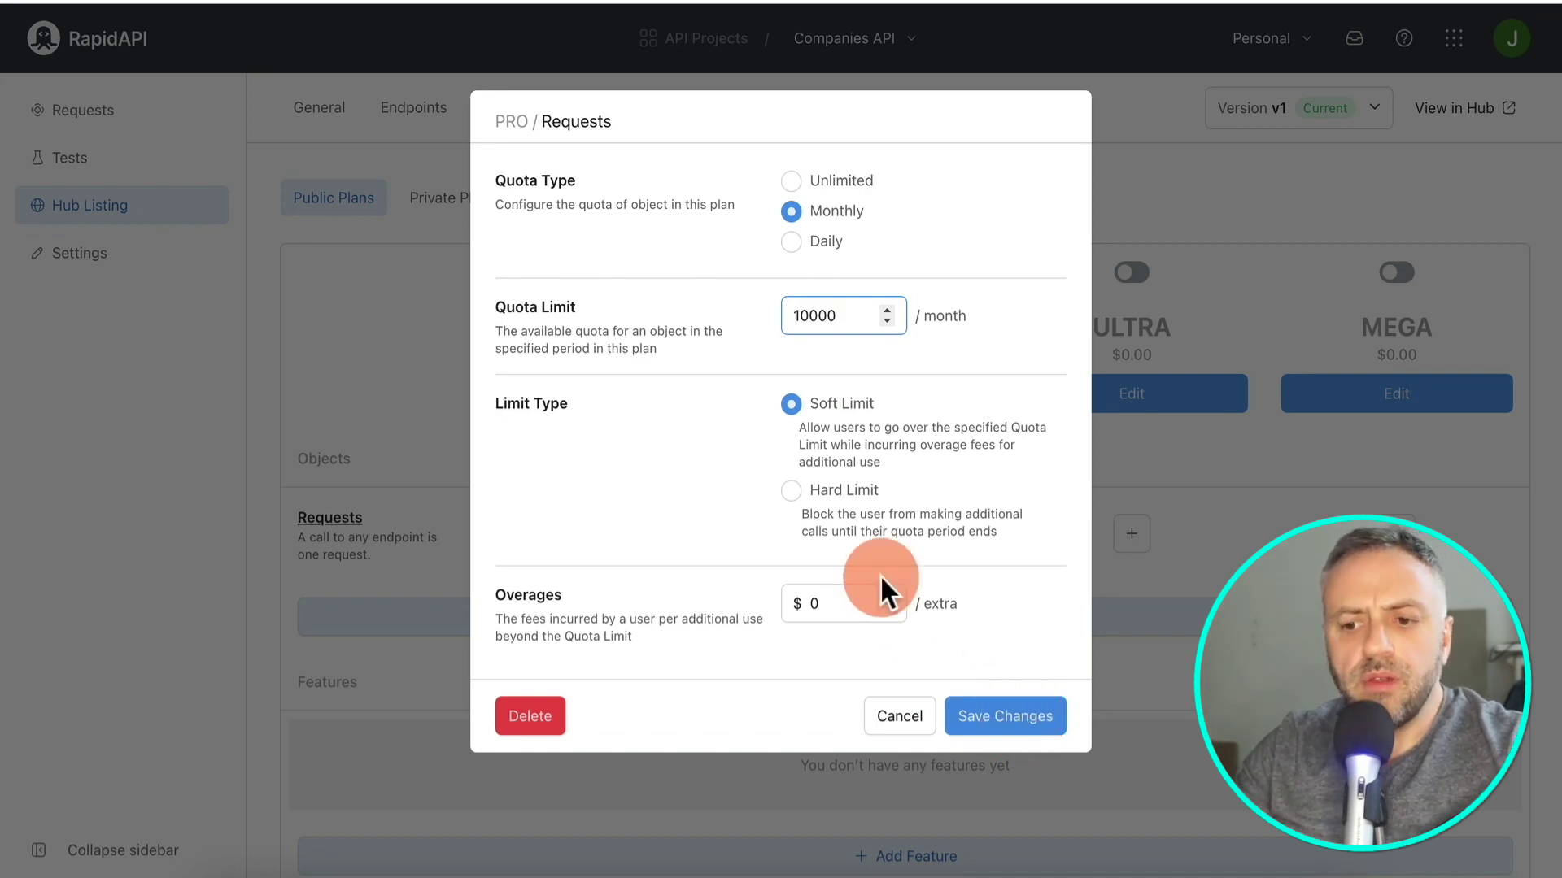
click(791, 491)
click(983, 619)
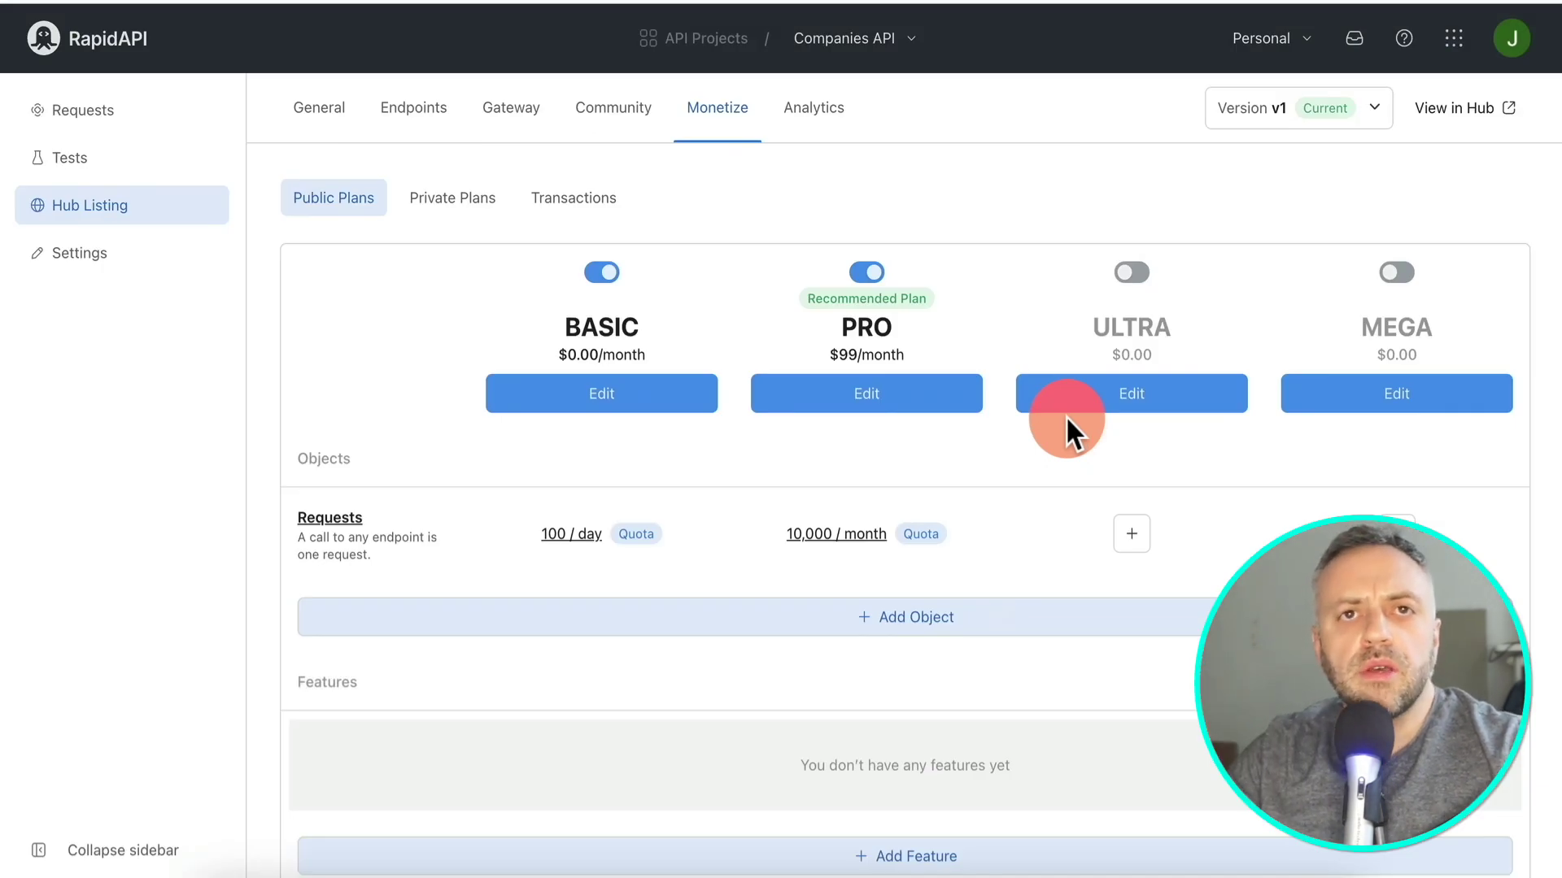
- Enable the ULTRA public plan, set its monthly subscription price to $199 and save the changes
click(1132, 276)
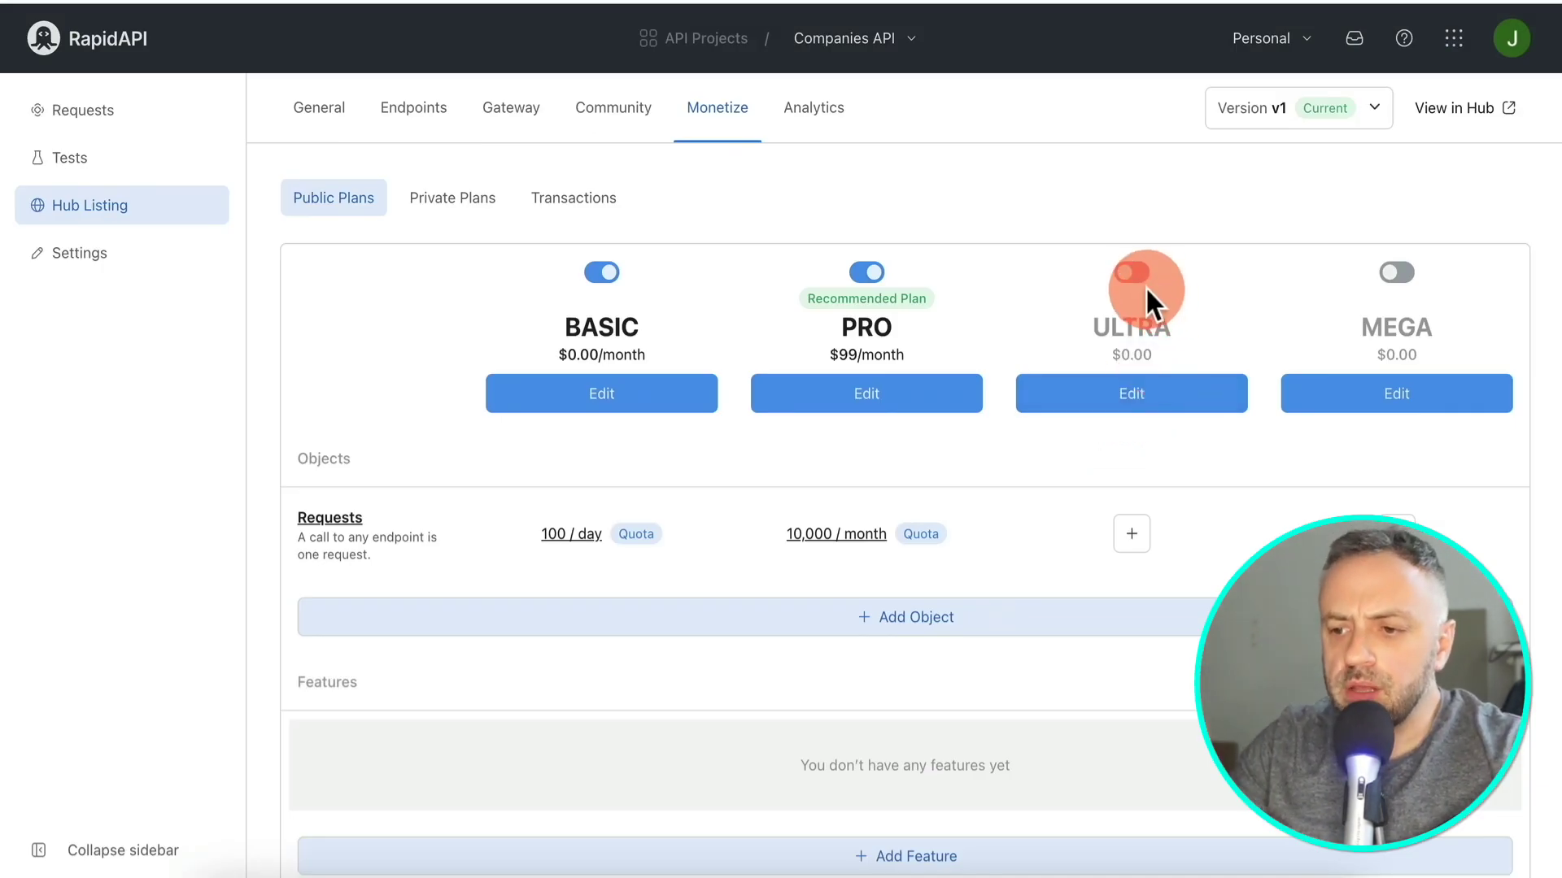
click(1132, 401)
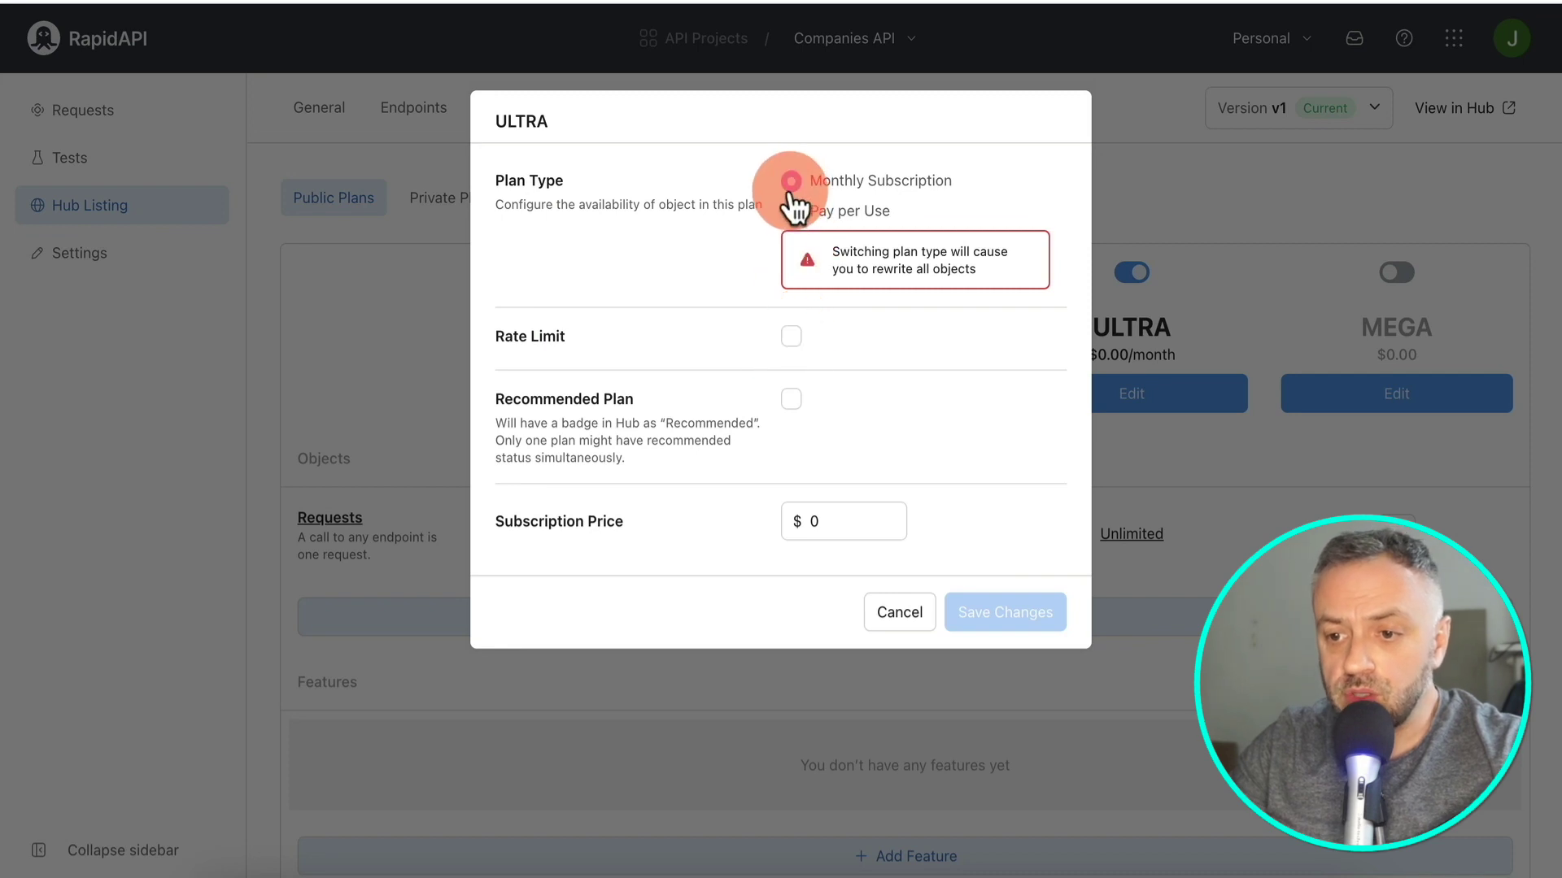
click(841, 533)
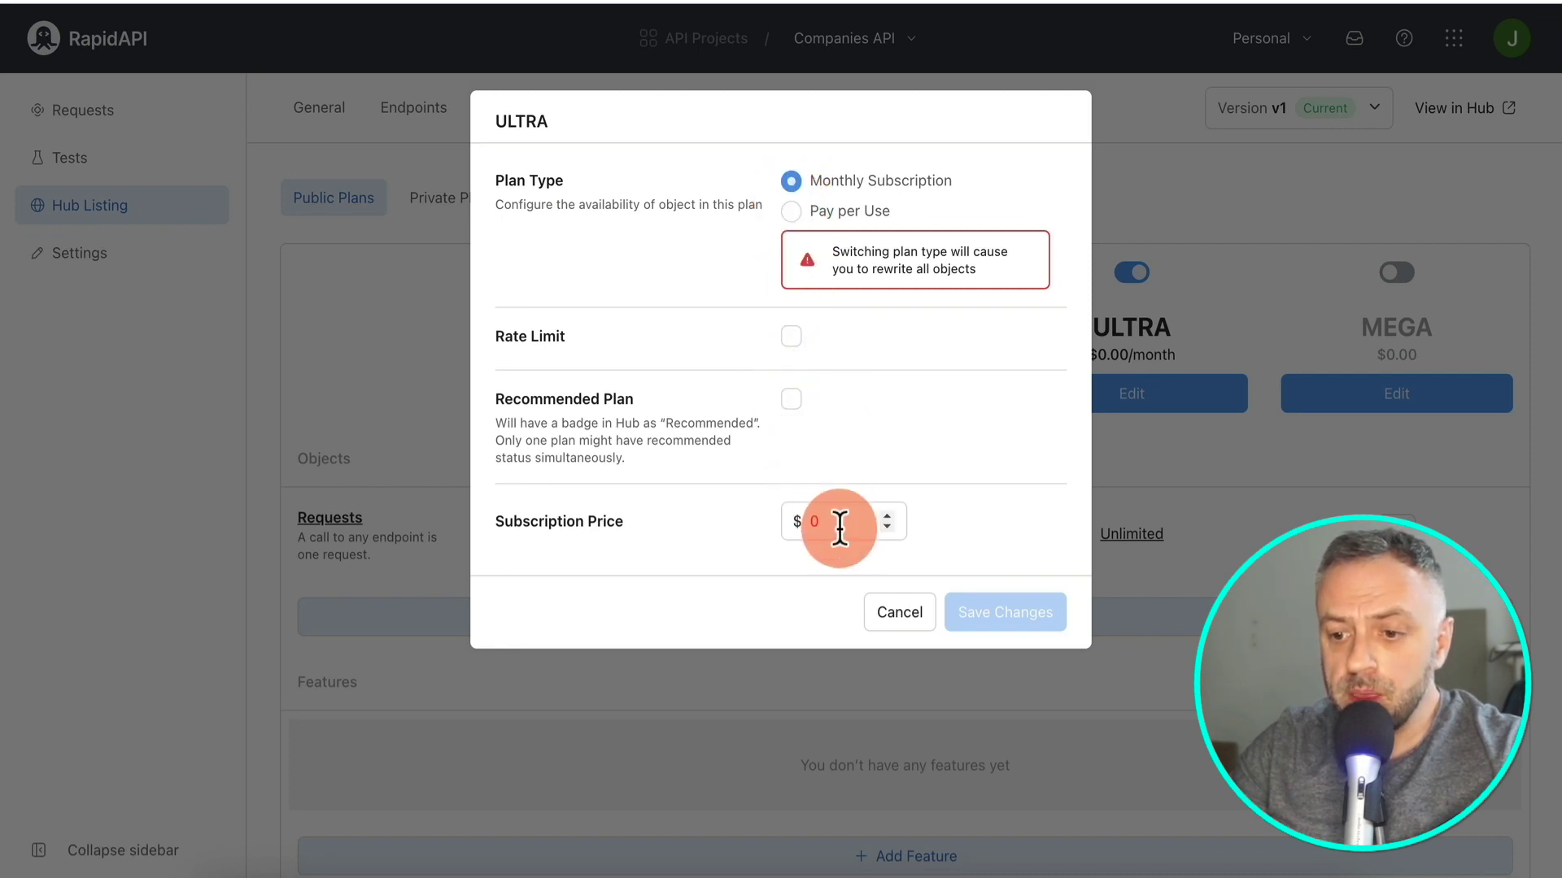
text(199)
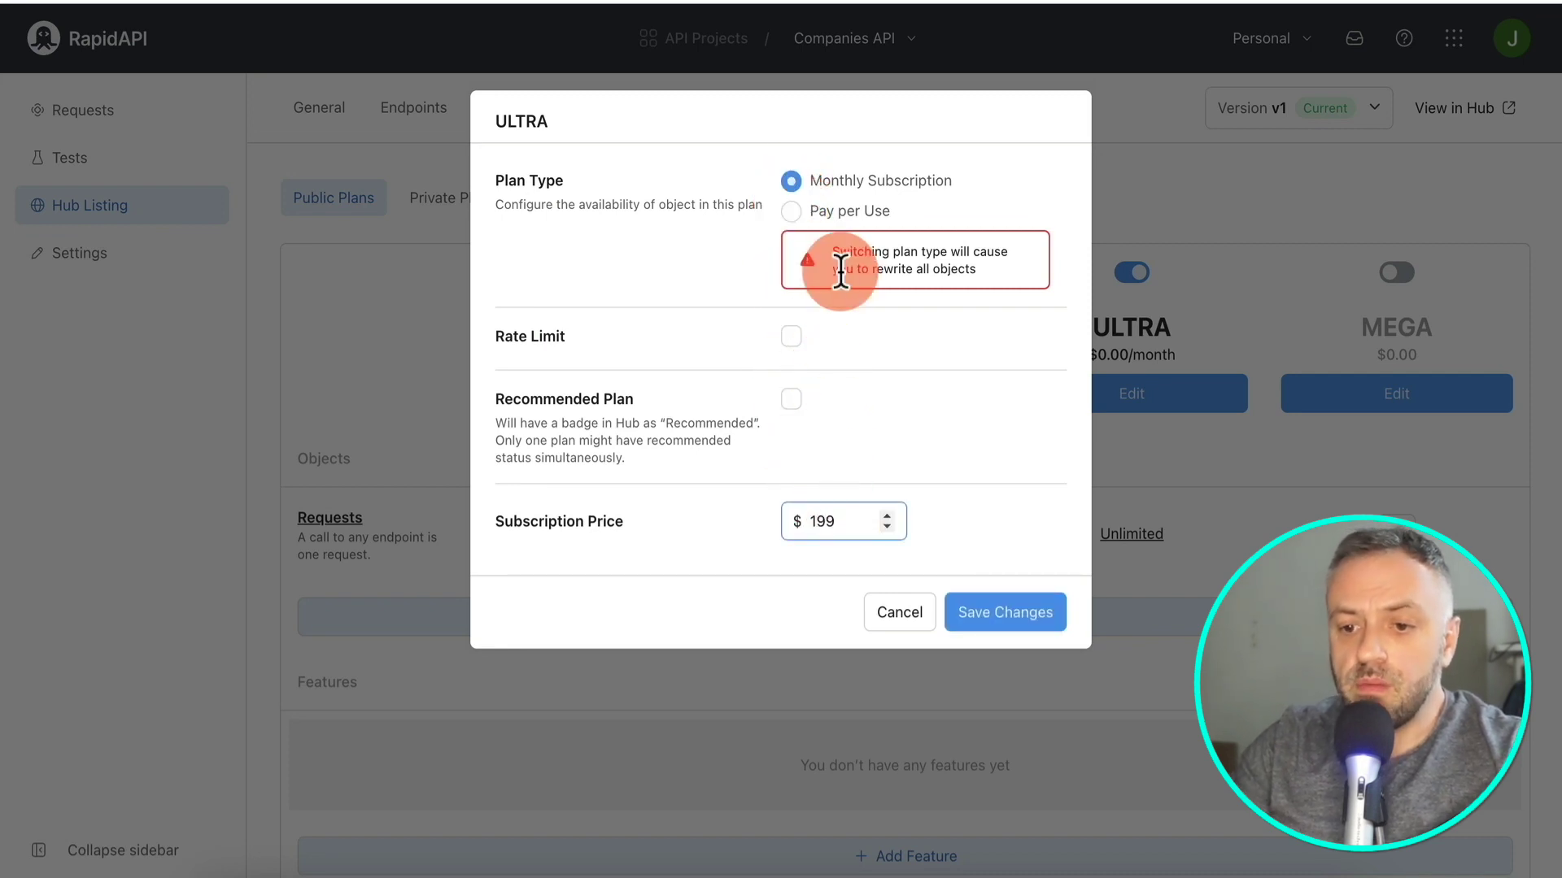
click(1027, 623)
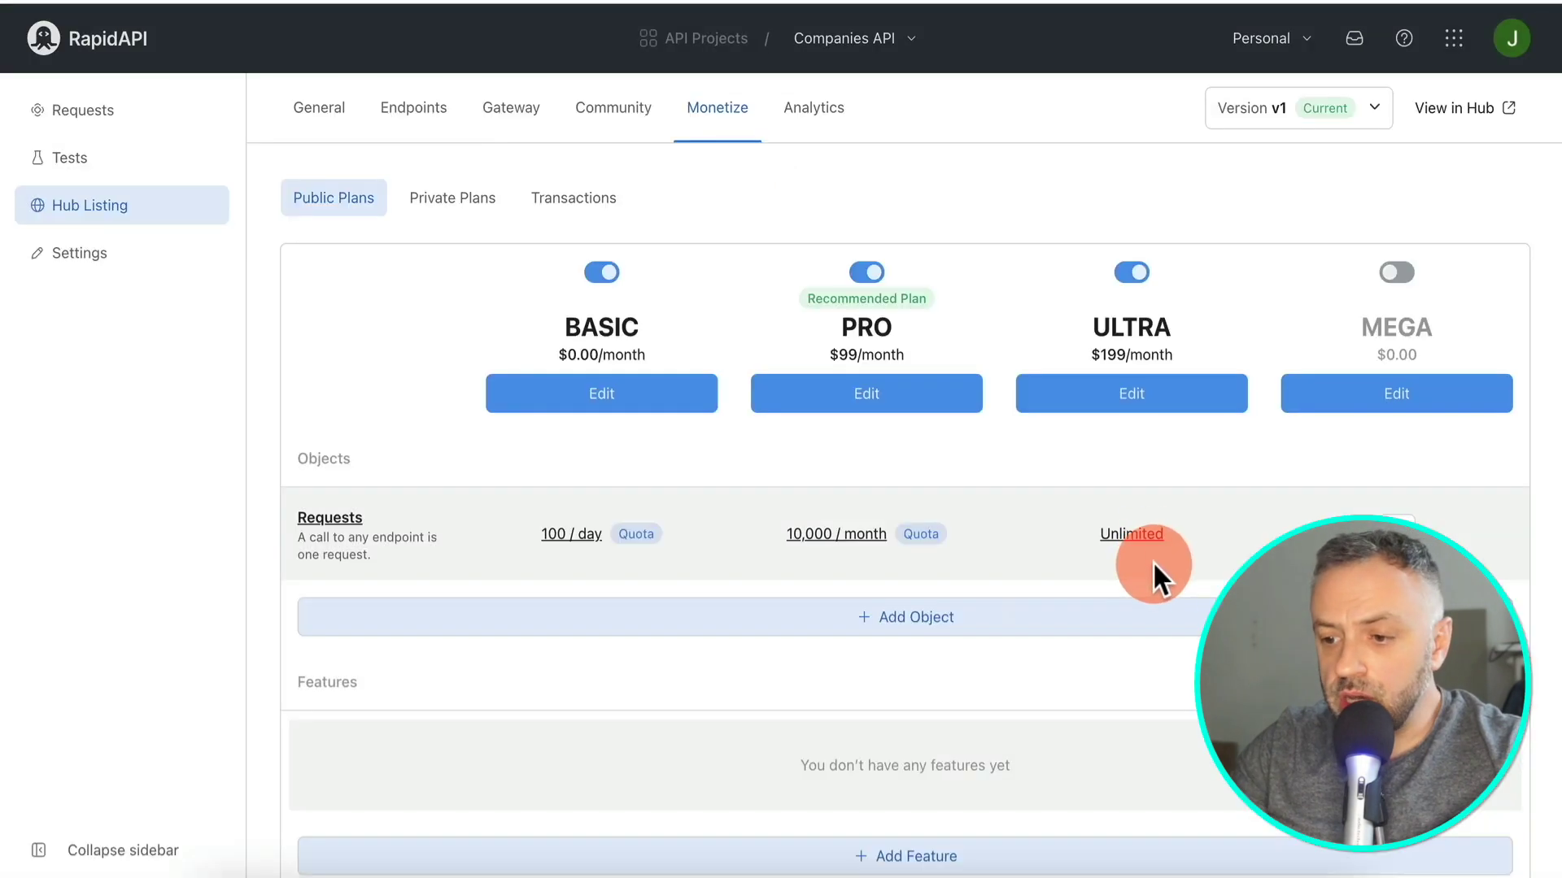
- Limit the ULTRA plan's requests to a monthly quota of 100000 with a hard limit and save the changes
click(1154, 561)
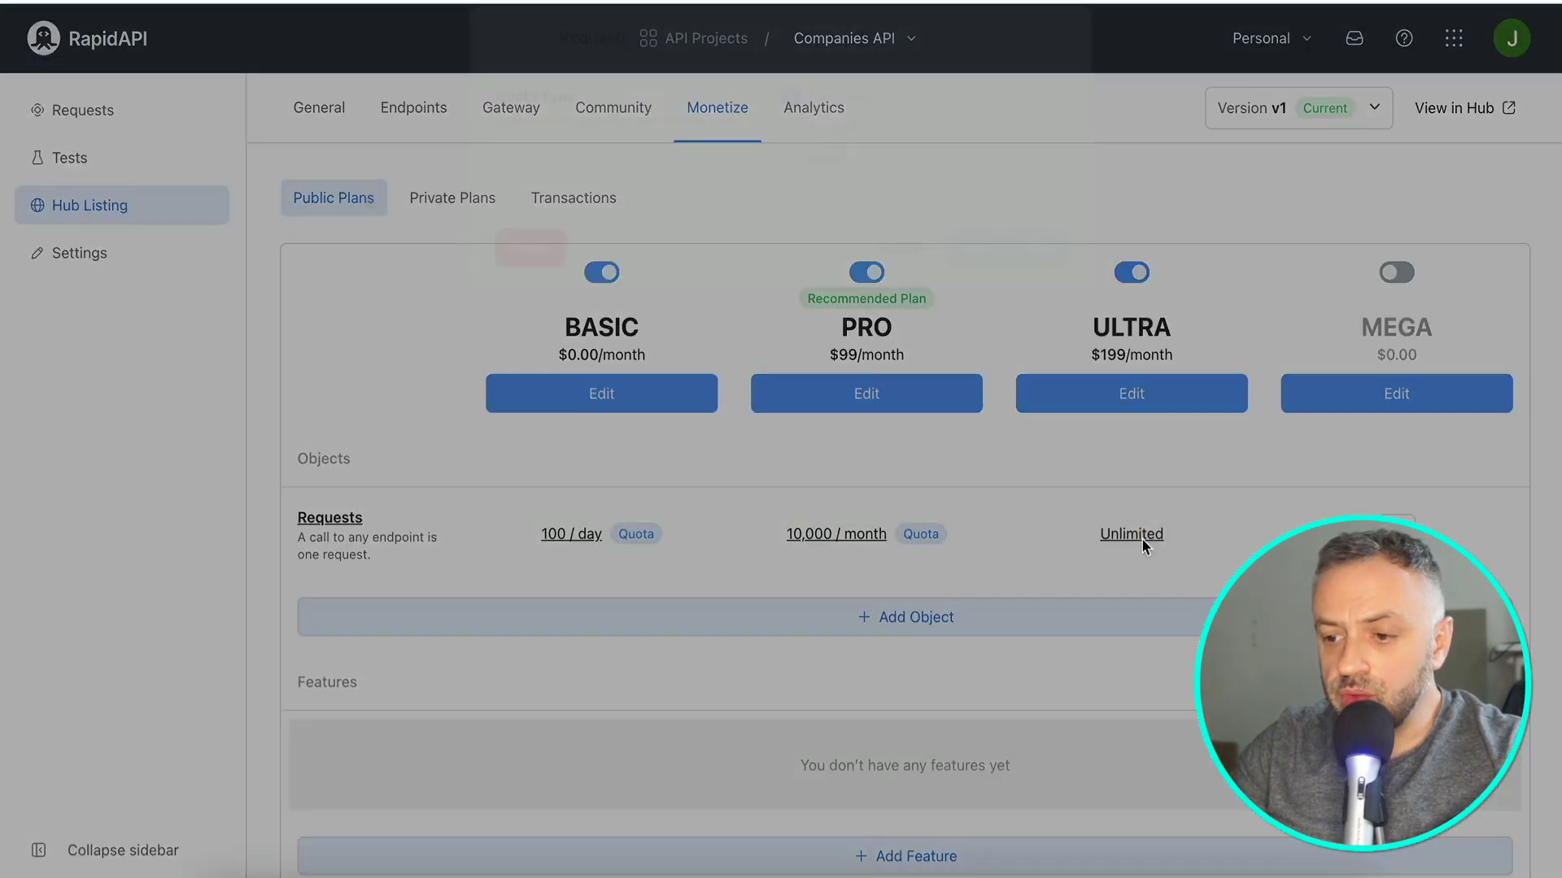
click(791, 213)
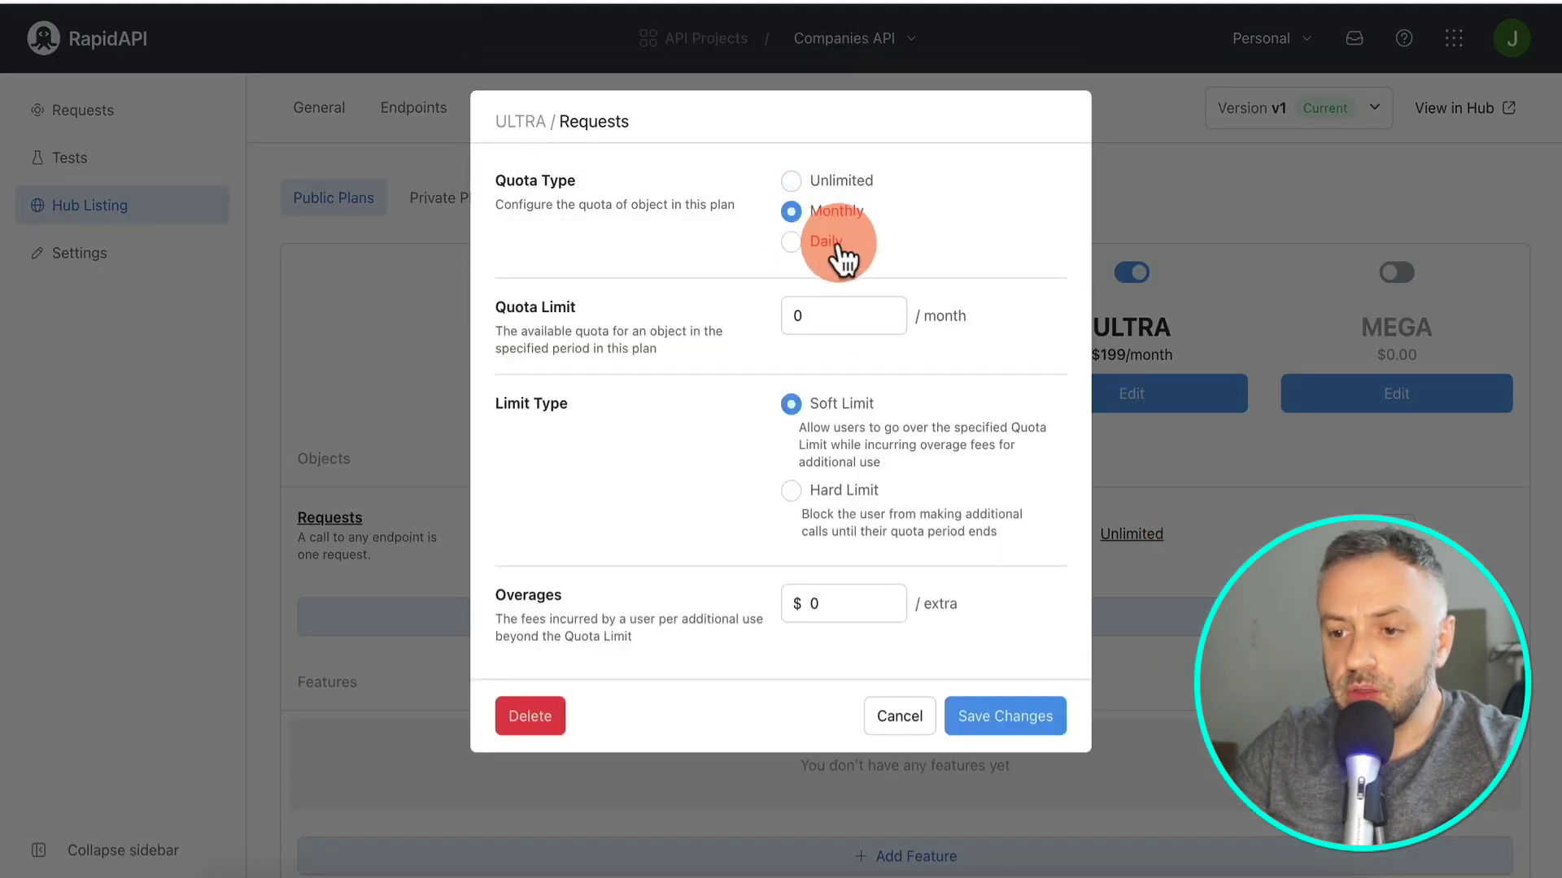
click(847, 300)
text(100000)
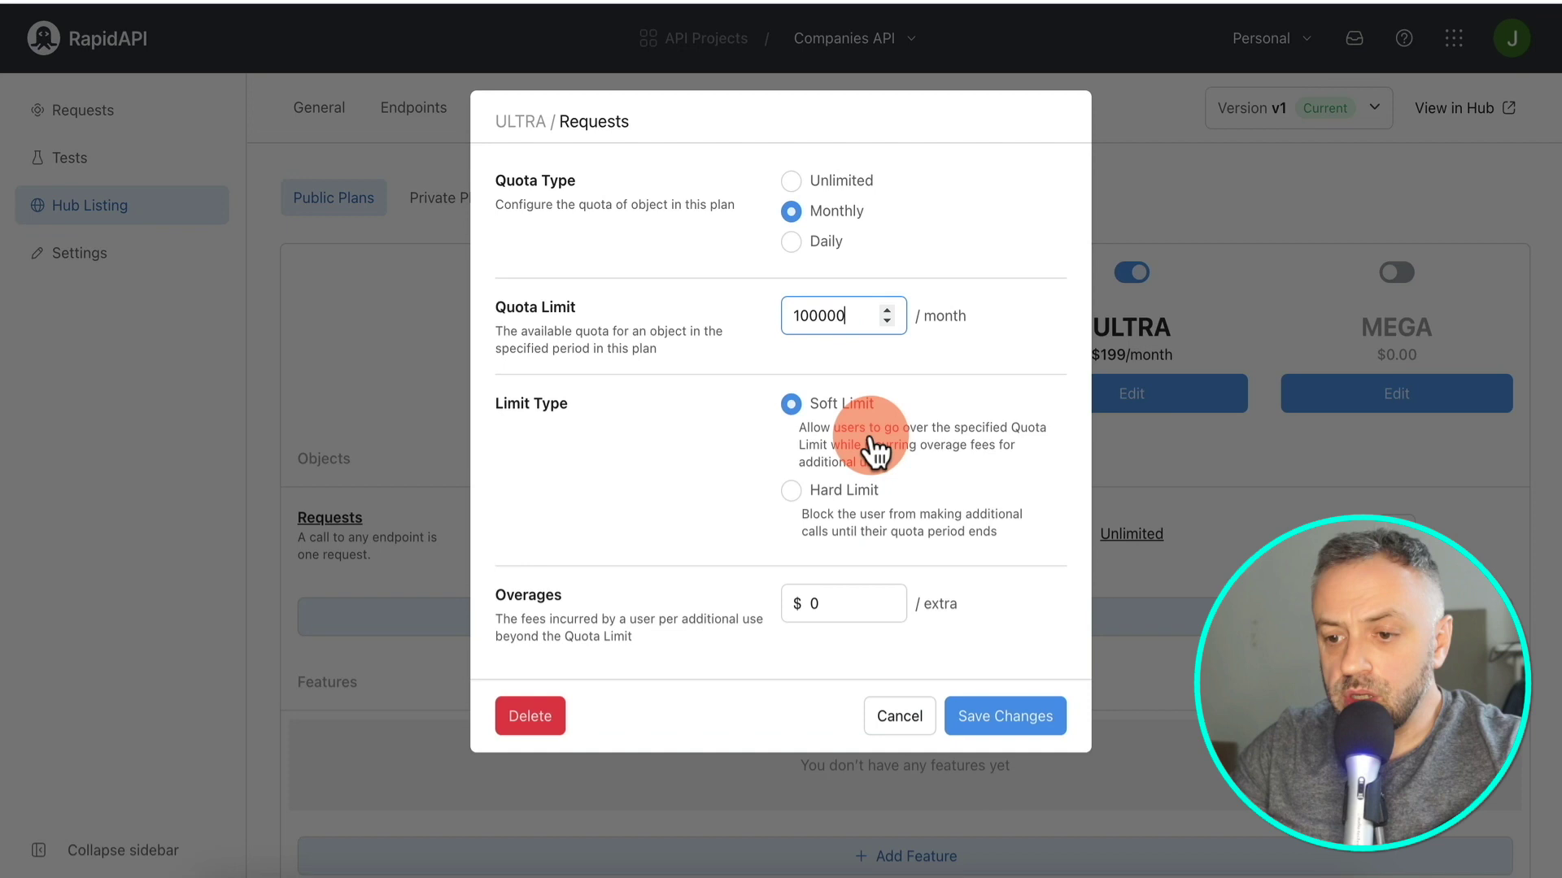
click(801, 495)
click(989, 627)
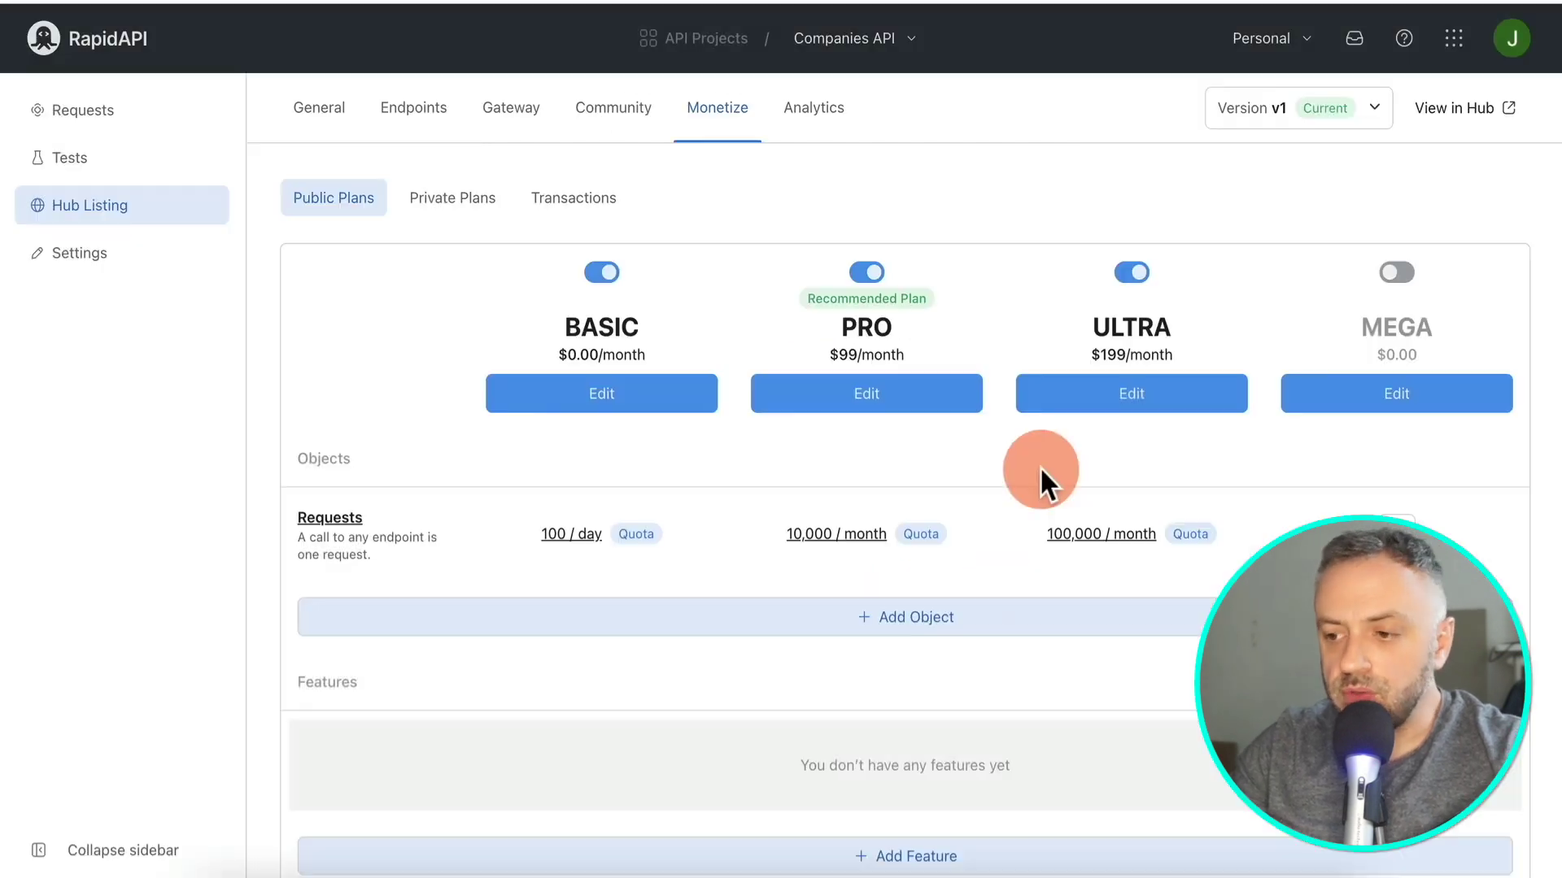
- Open the Companies API's listing in the Hub and show its request code snippet as HTTP/1.1
scroll(731, 439, down, 1)
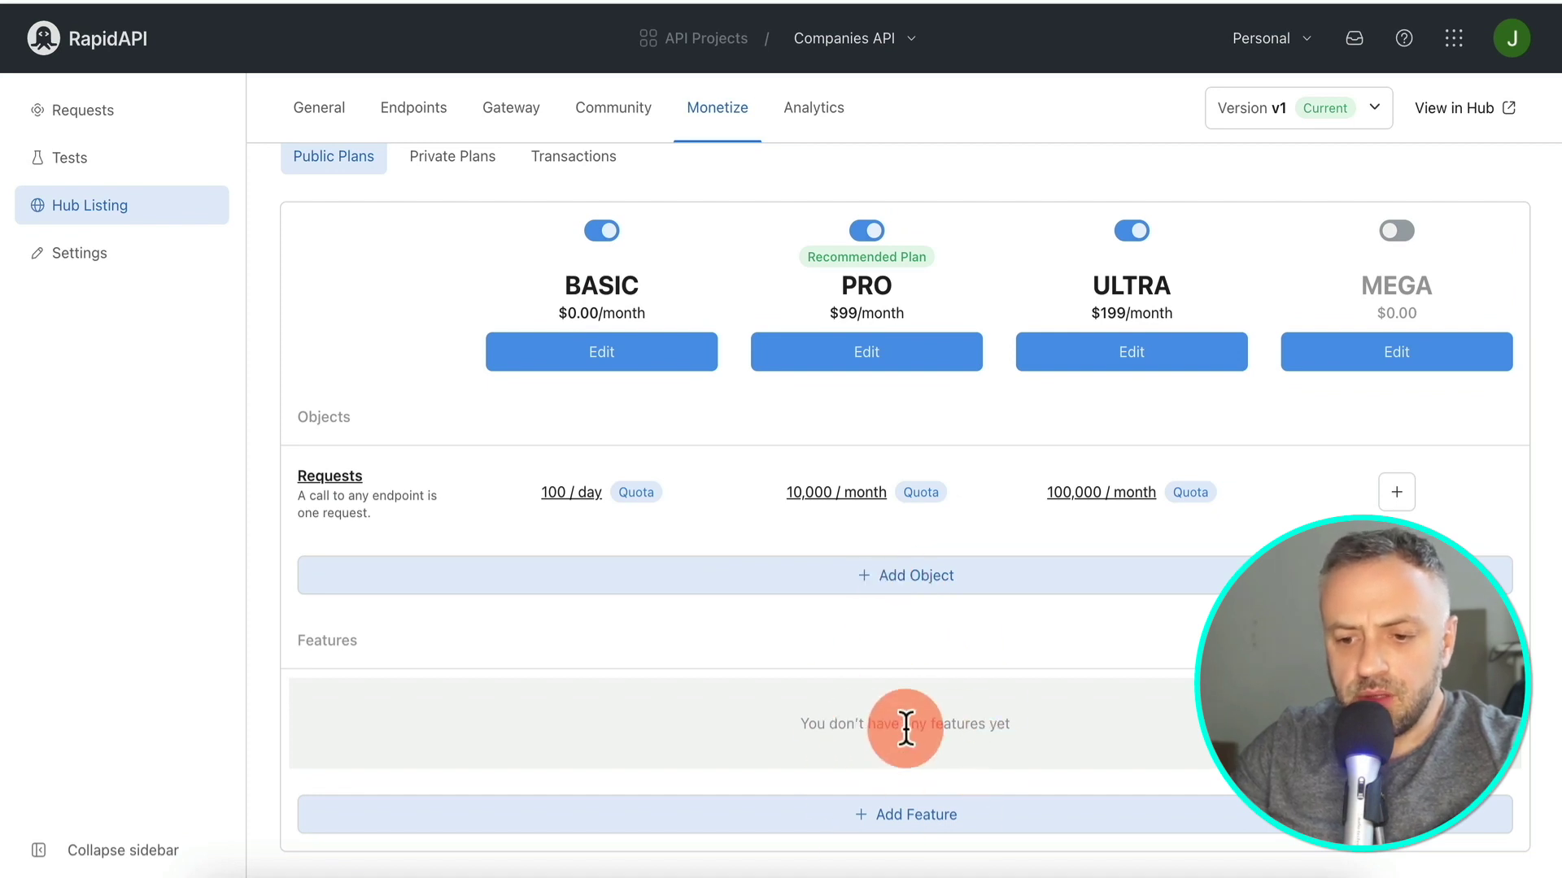
scroll(771, 529, up, 1)
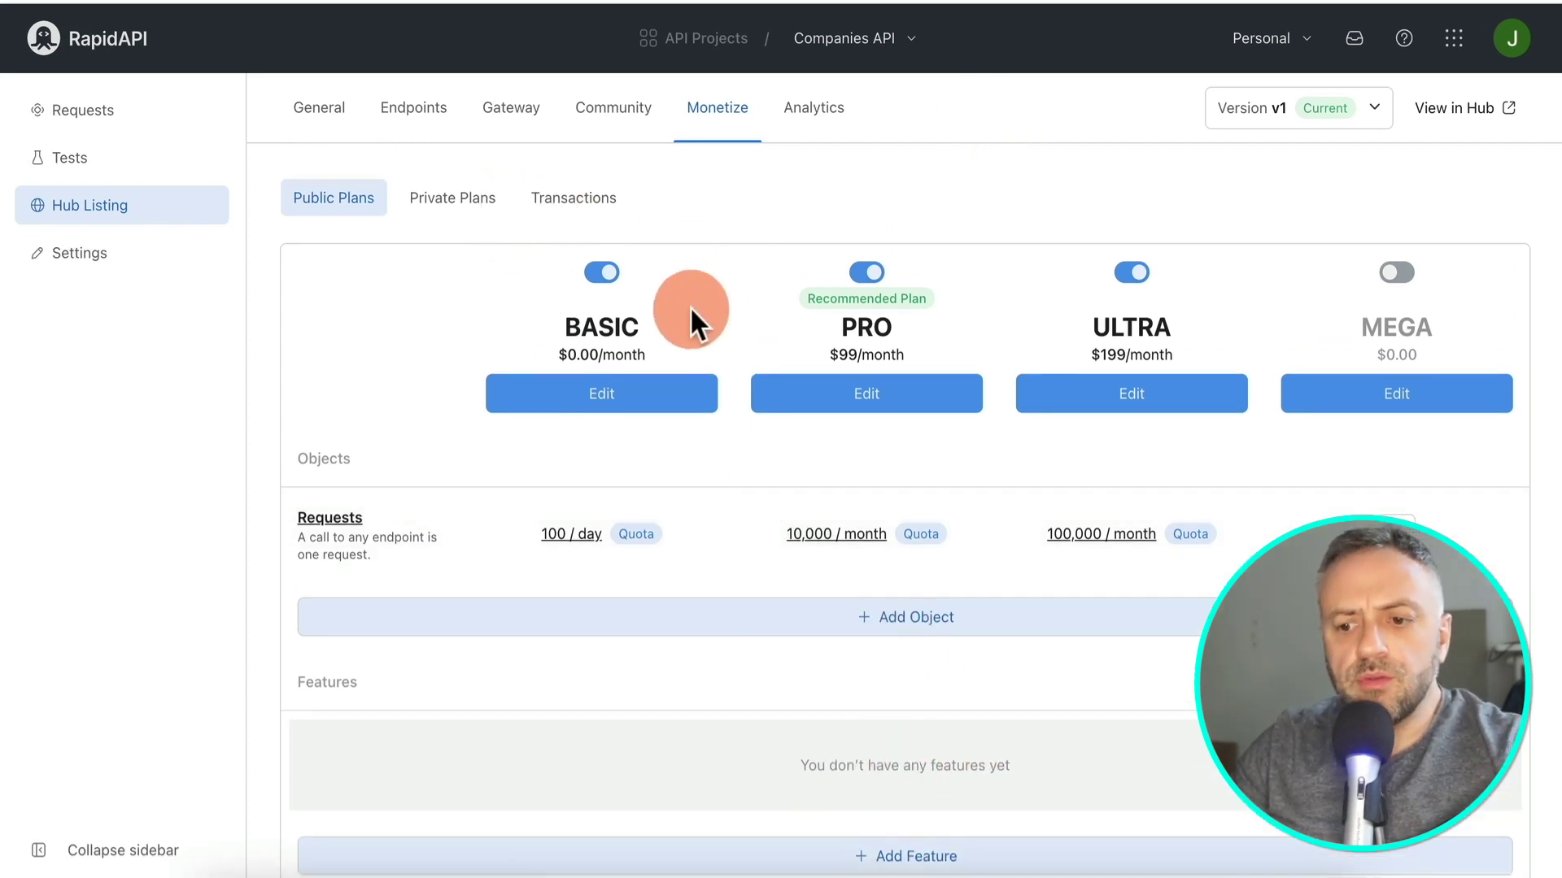
click(1449, 108)
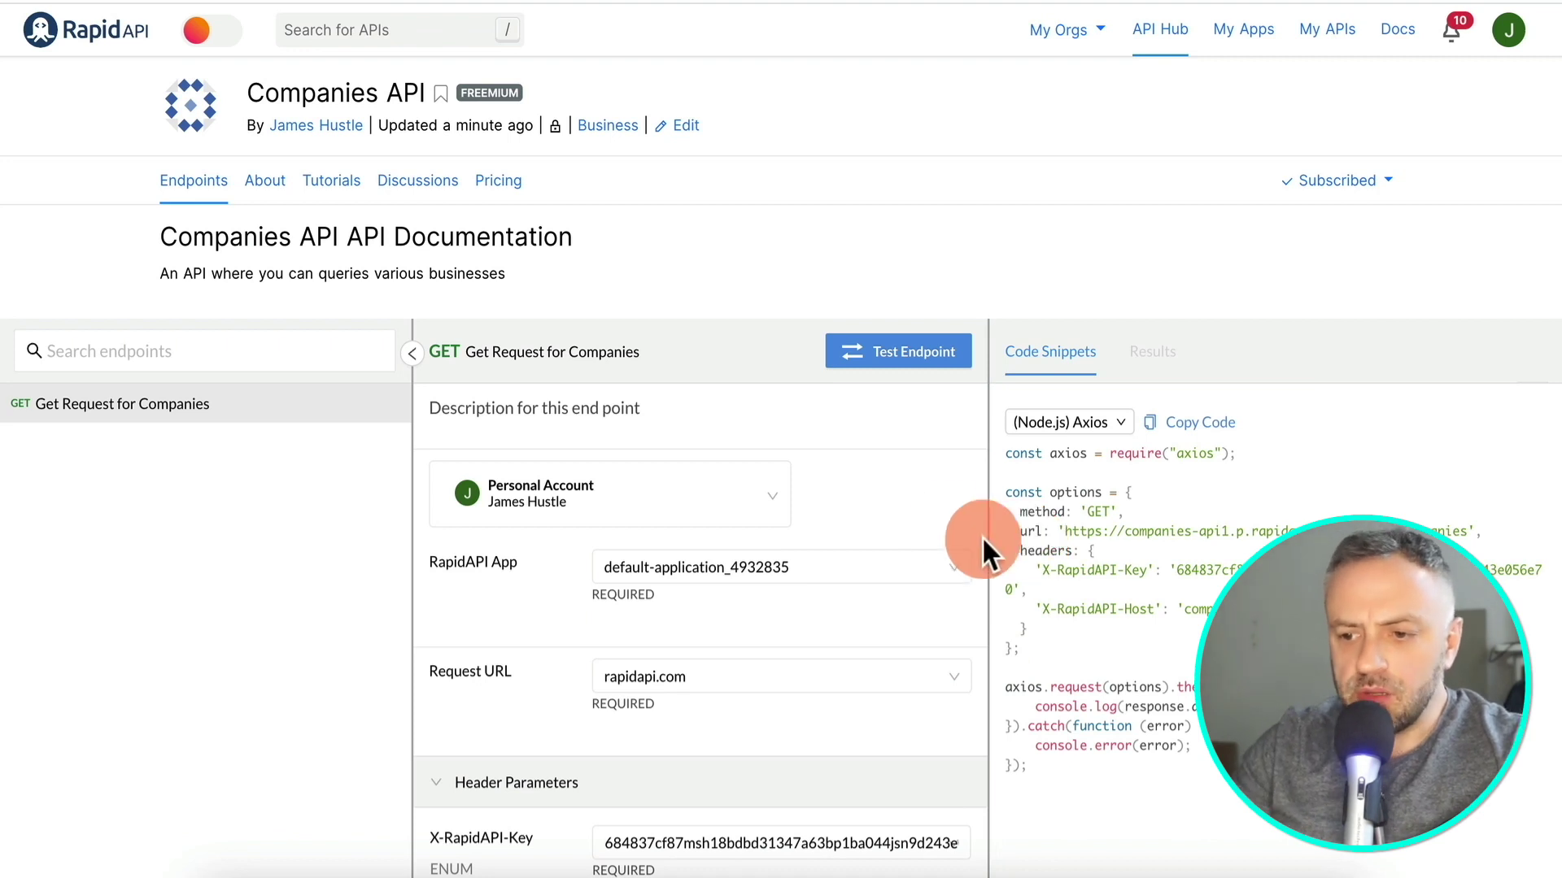
click(1087, 423)
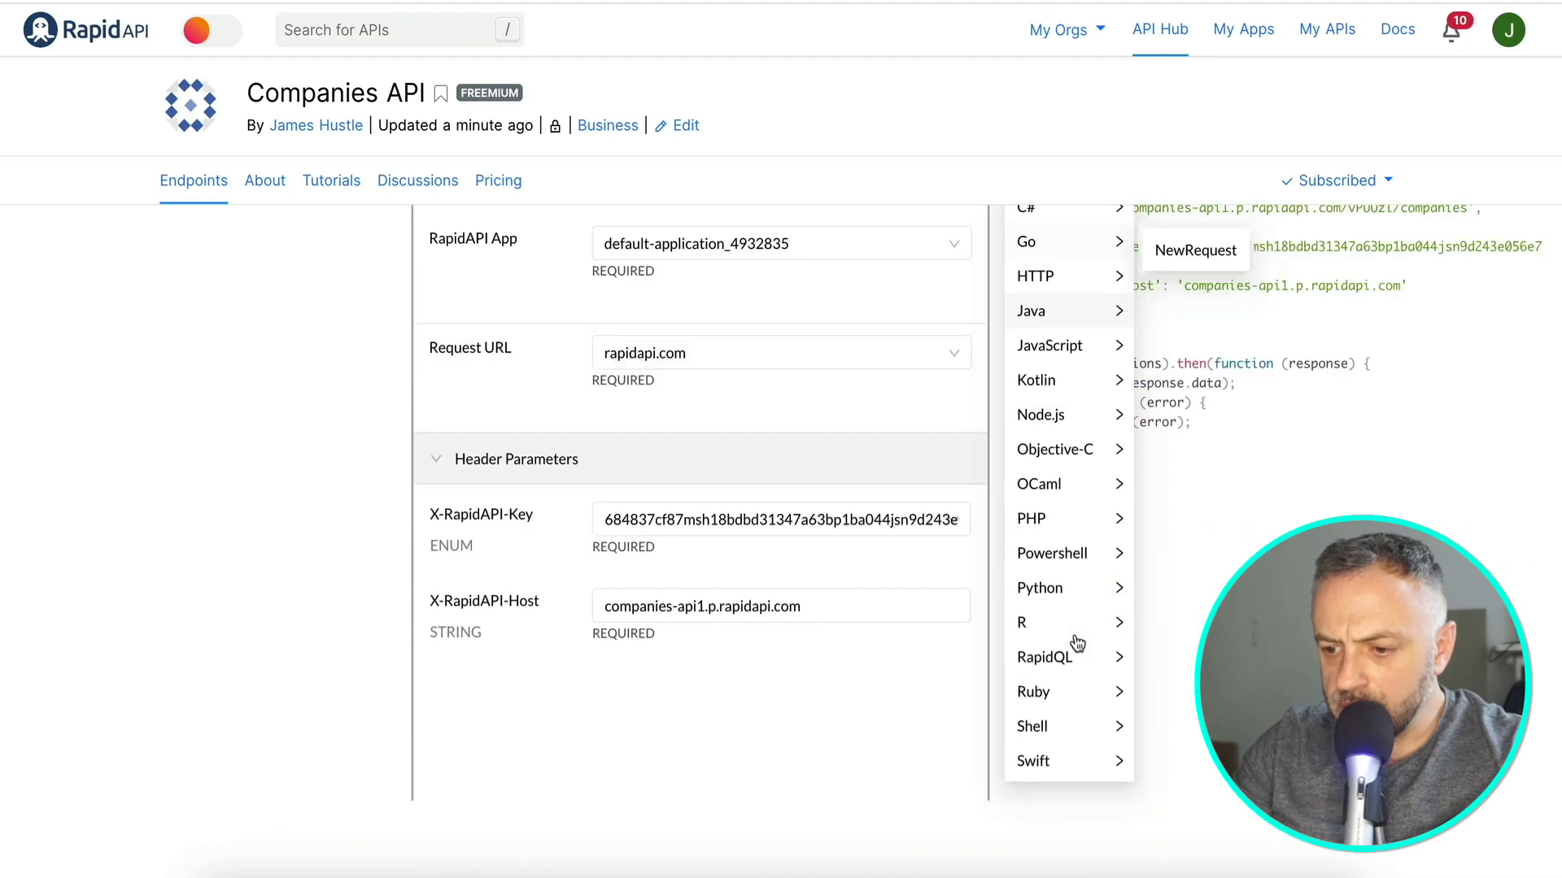
- Test the Get Request for Companies endpoint and examine the company records in the response body
click(913, 345)
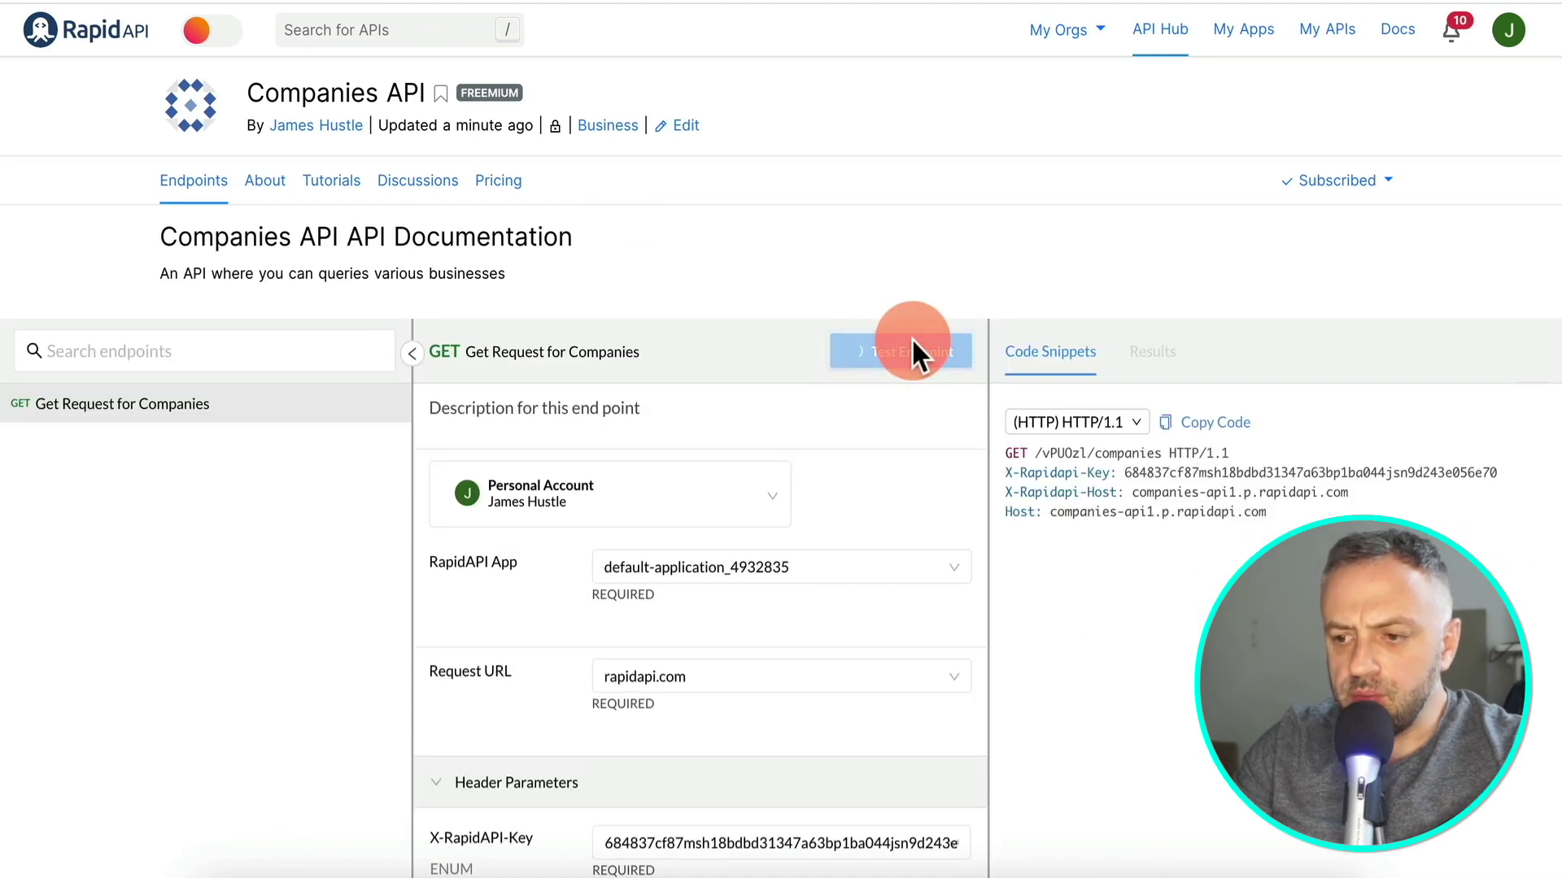
scroll(1150, 627, down, 10)
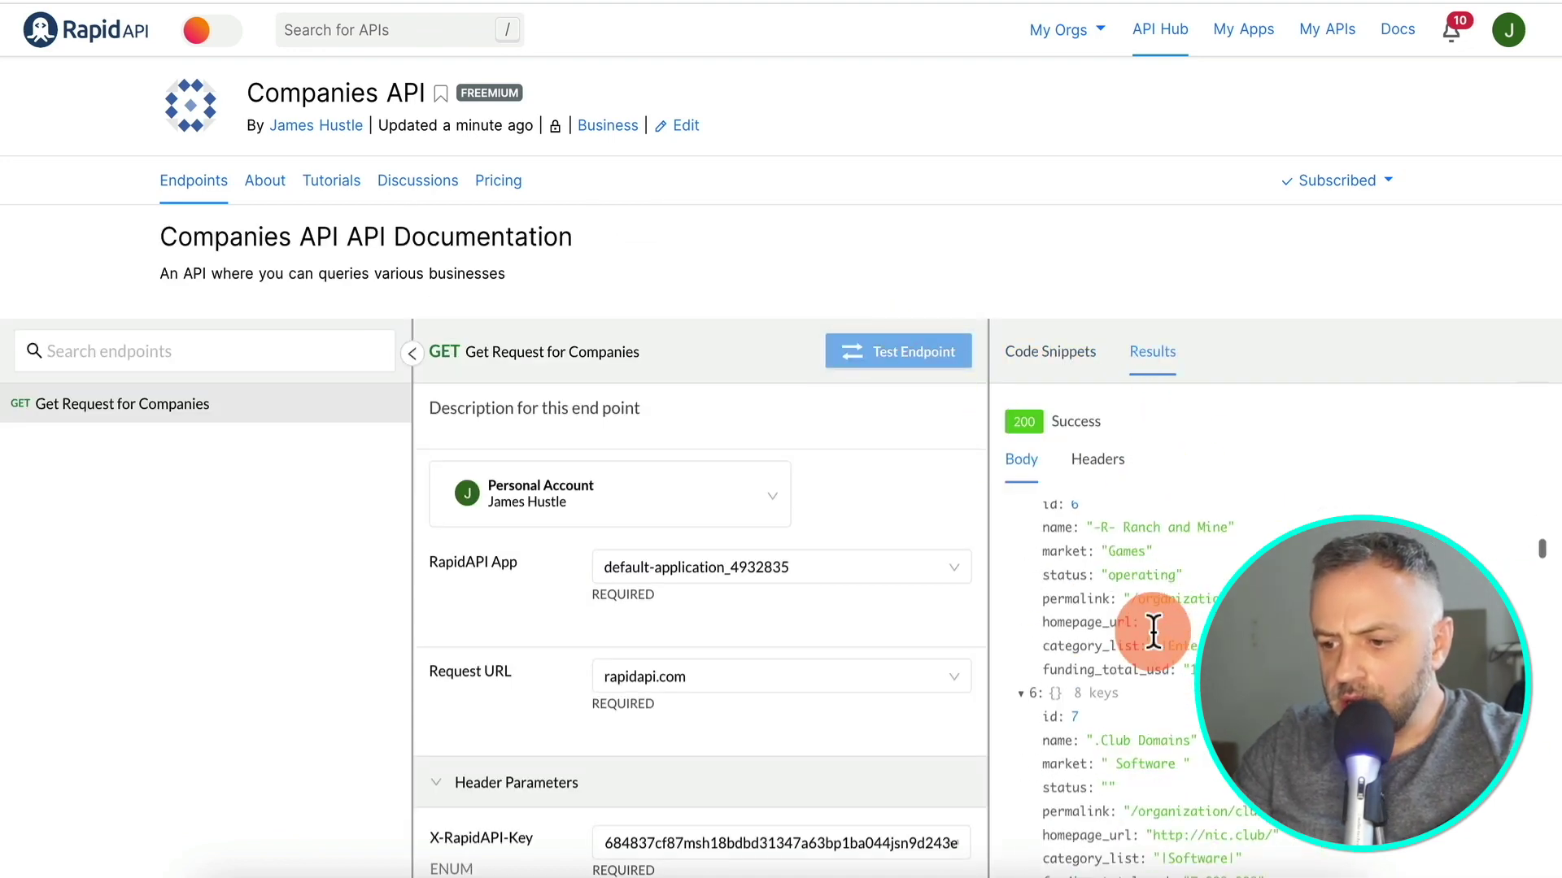
scroll(1154, 630, down, 10)
scroll(1150, 627, up, 20)
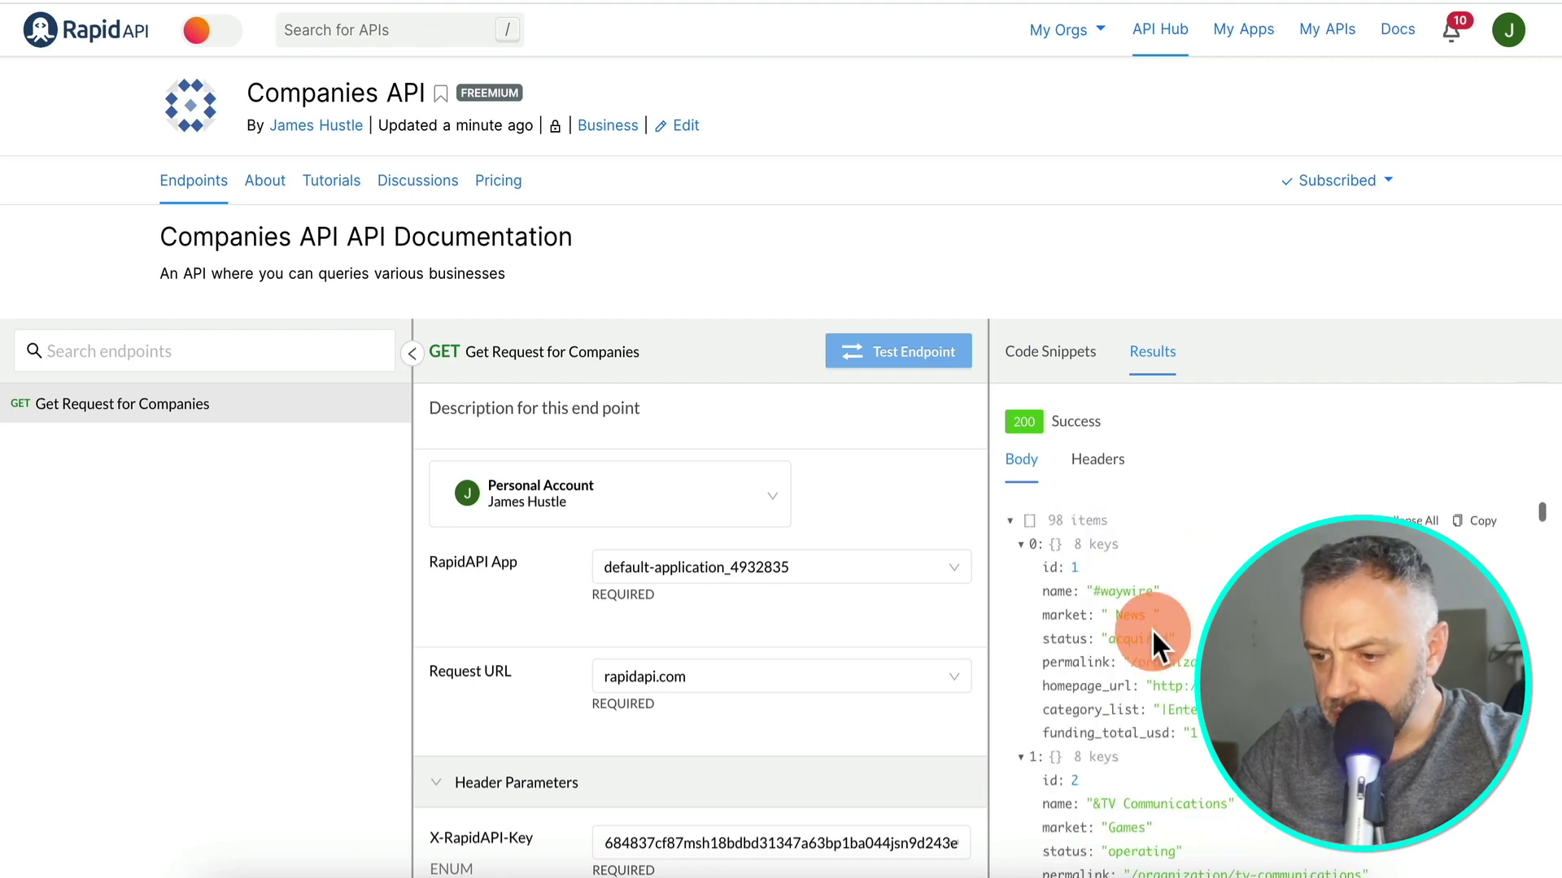
scroll(1114, 651, down, 3)
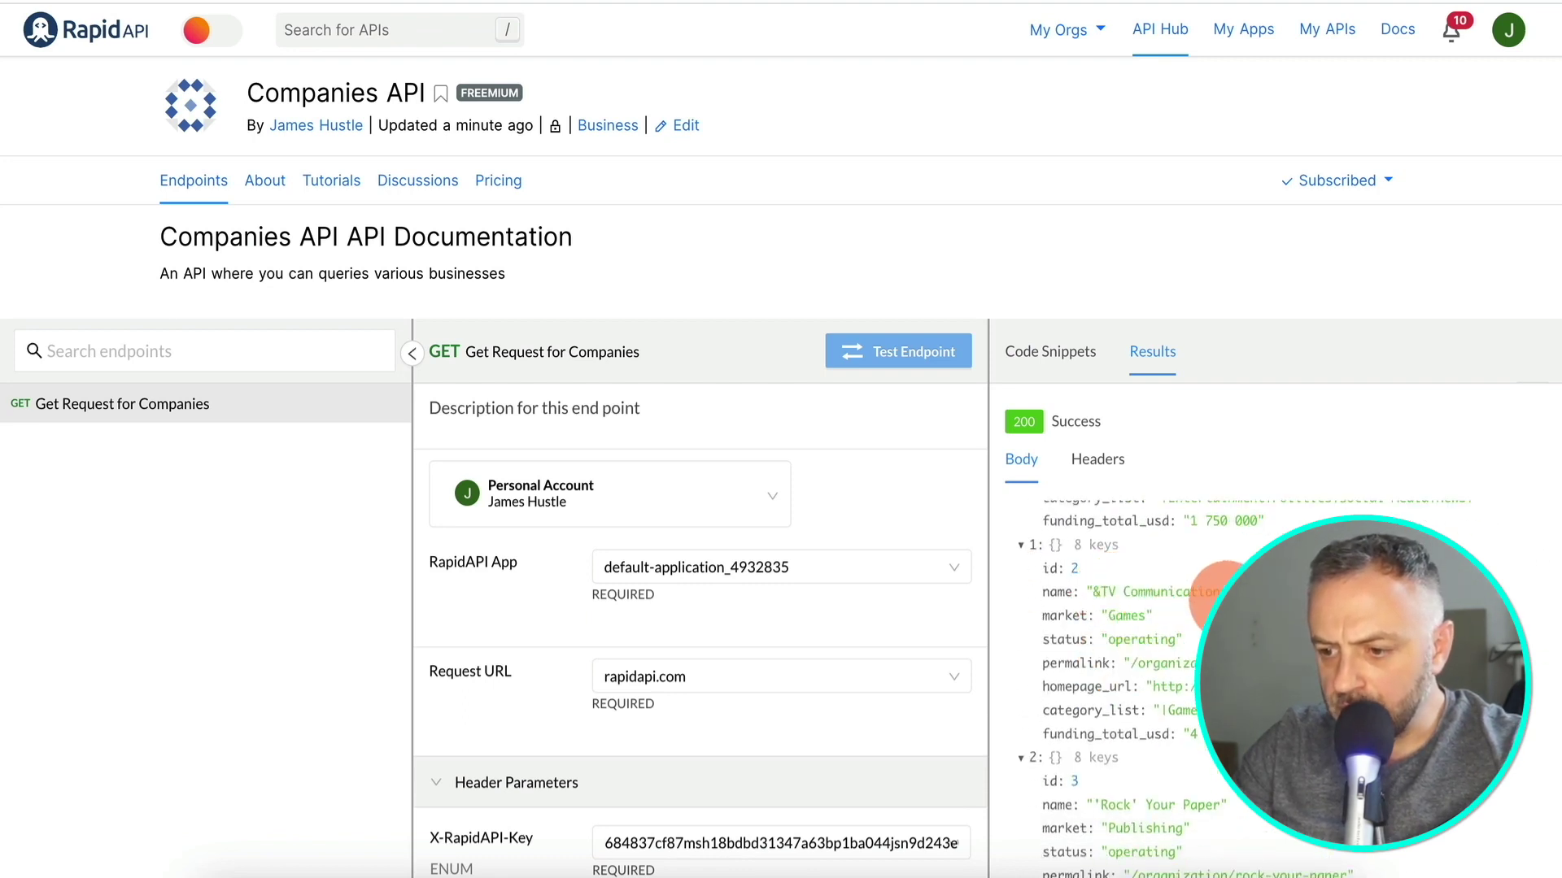
scroll(1091, 578, down, 3)
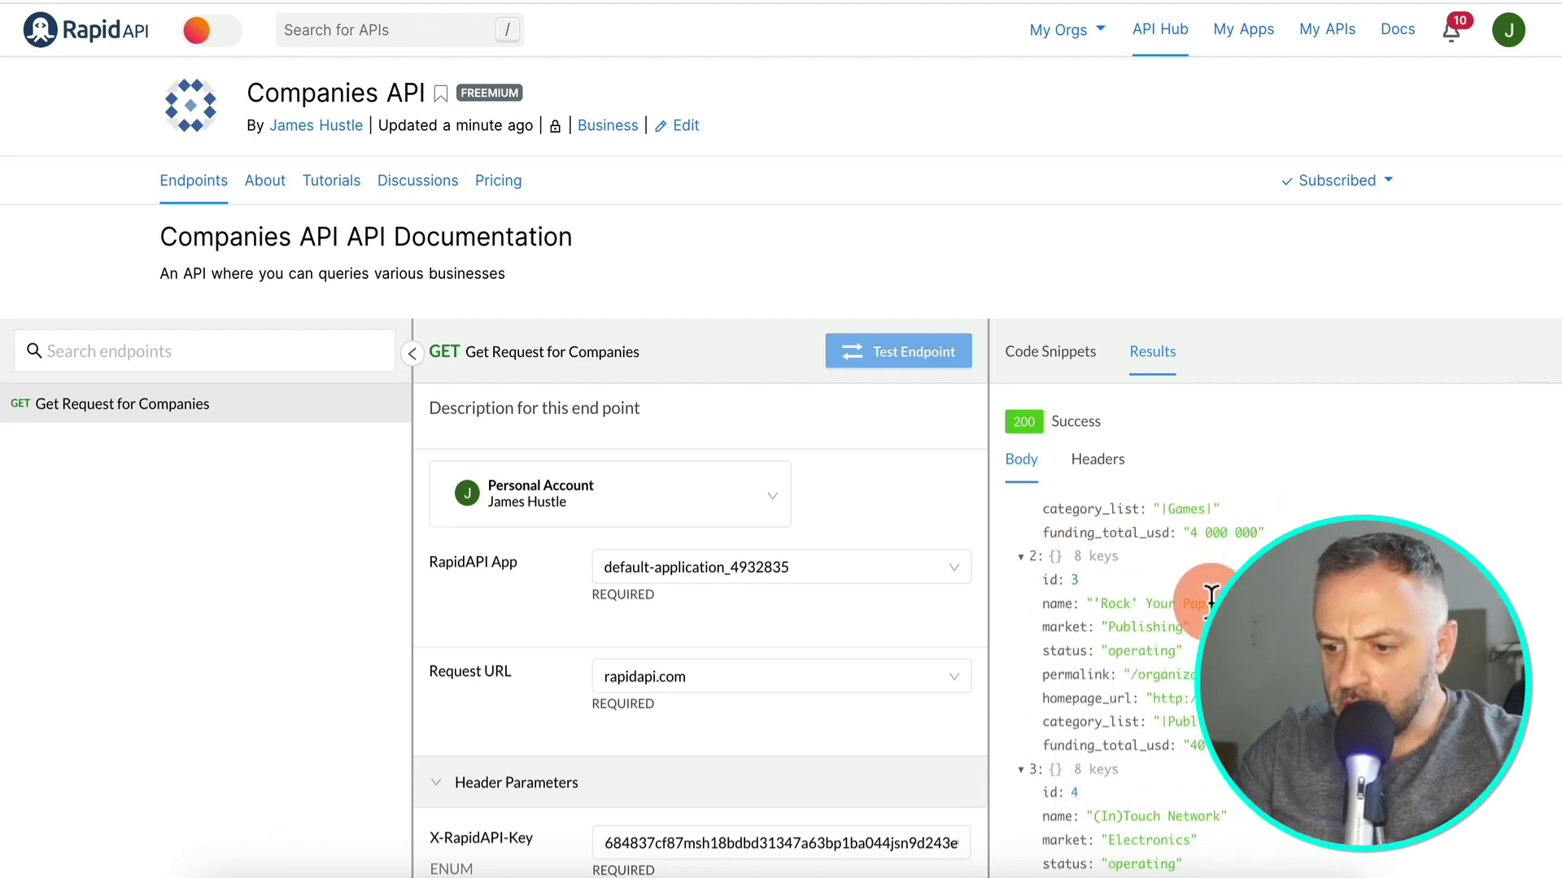
scroll(1211, 595, down, 3)
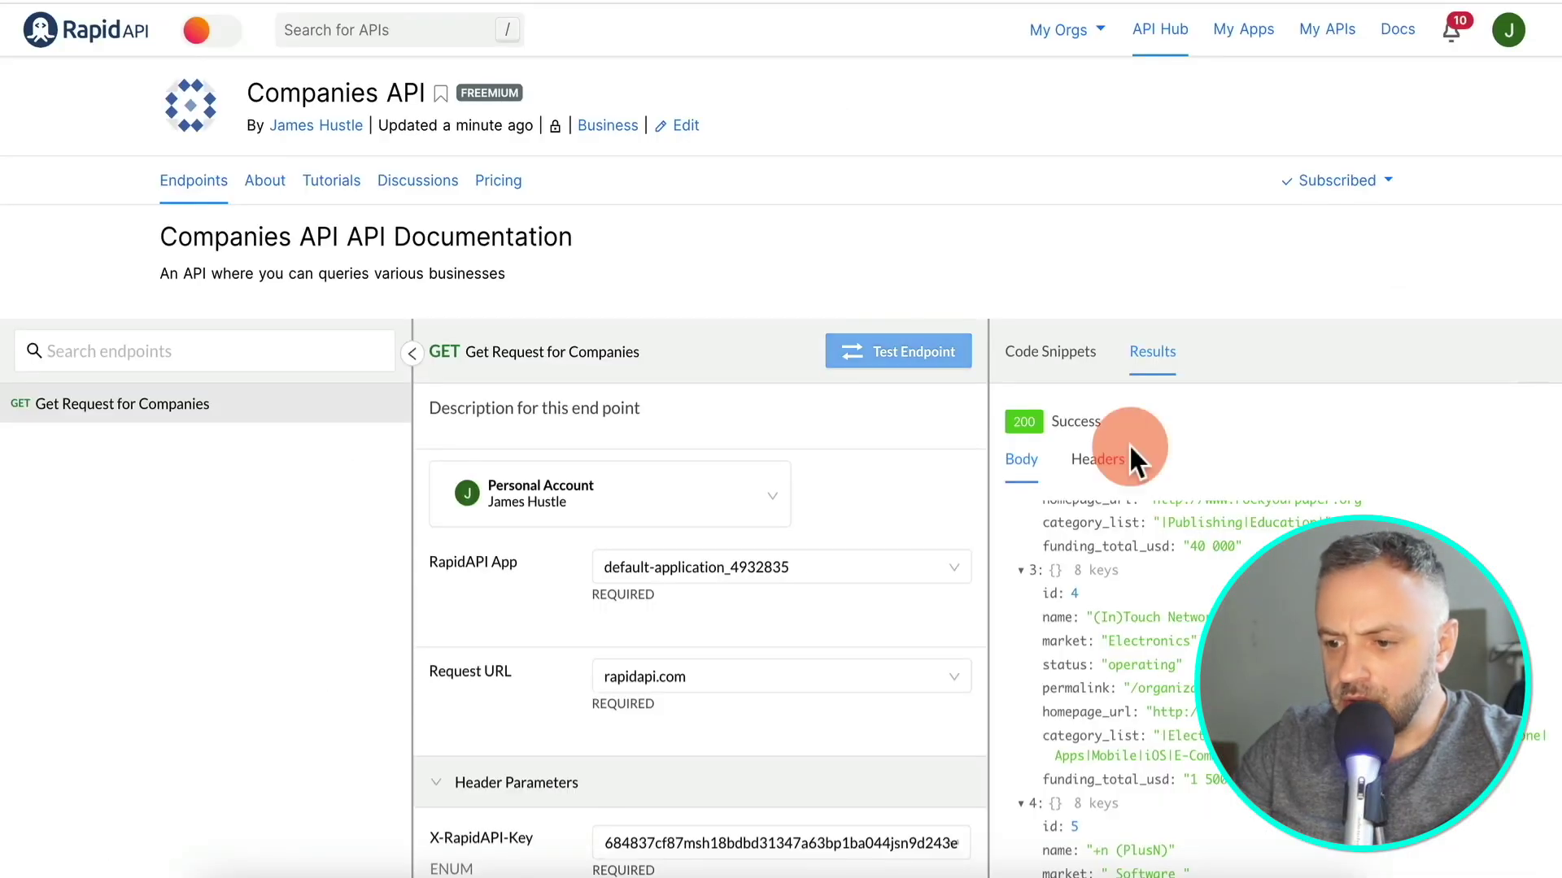
scroll(1139, 715, down, 8)
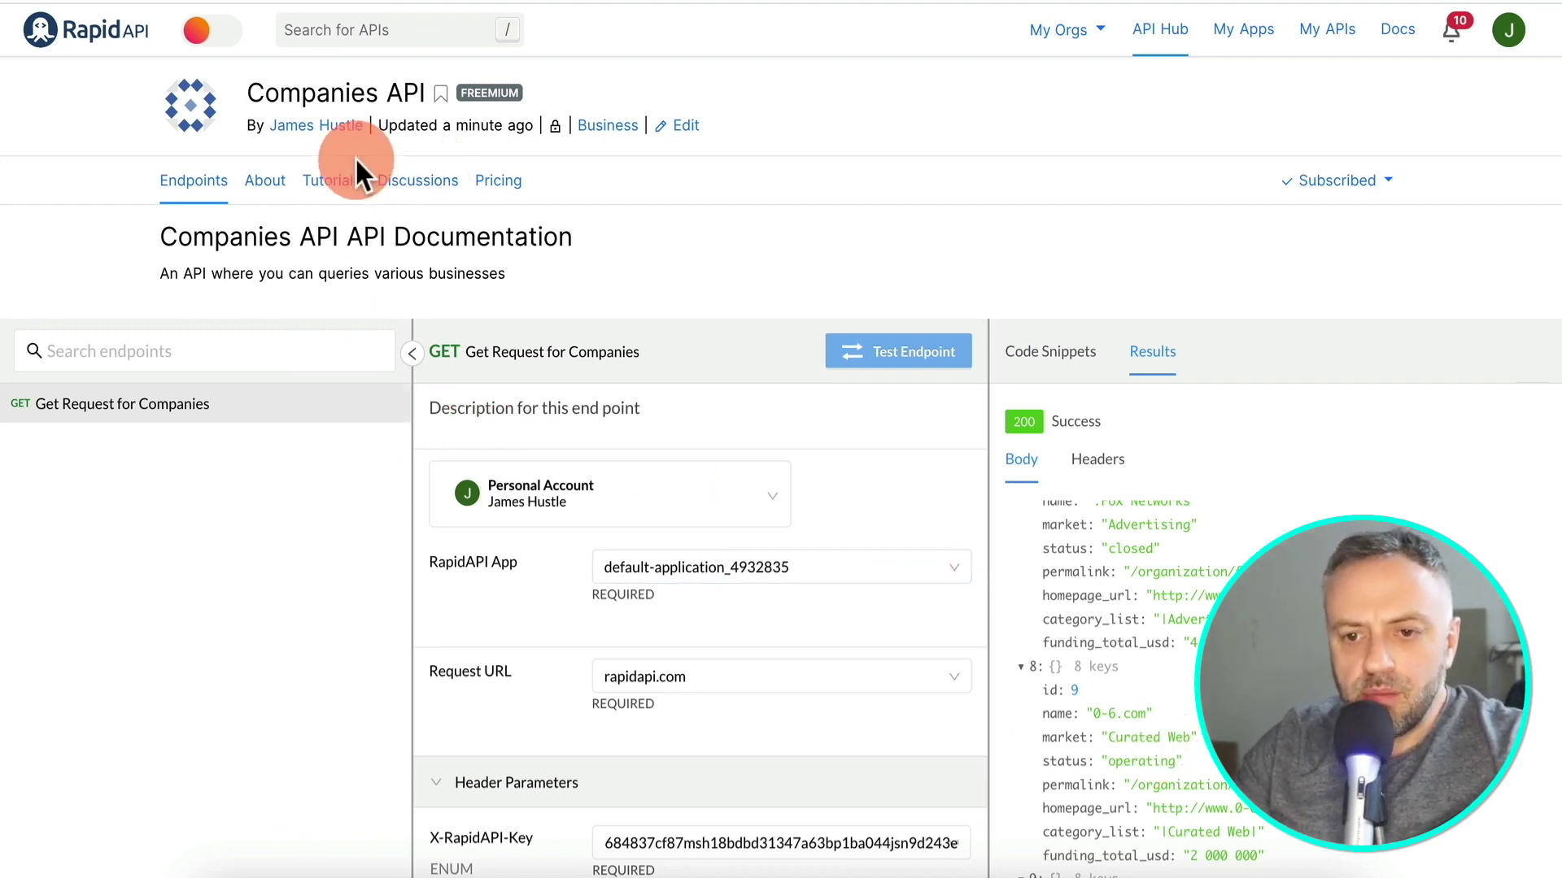
- Review the Companies API's public pricing plans and browse the recommended APIs on the Hub home page
click(494, 184)
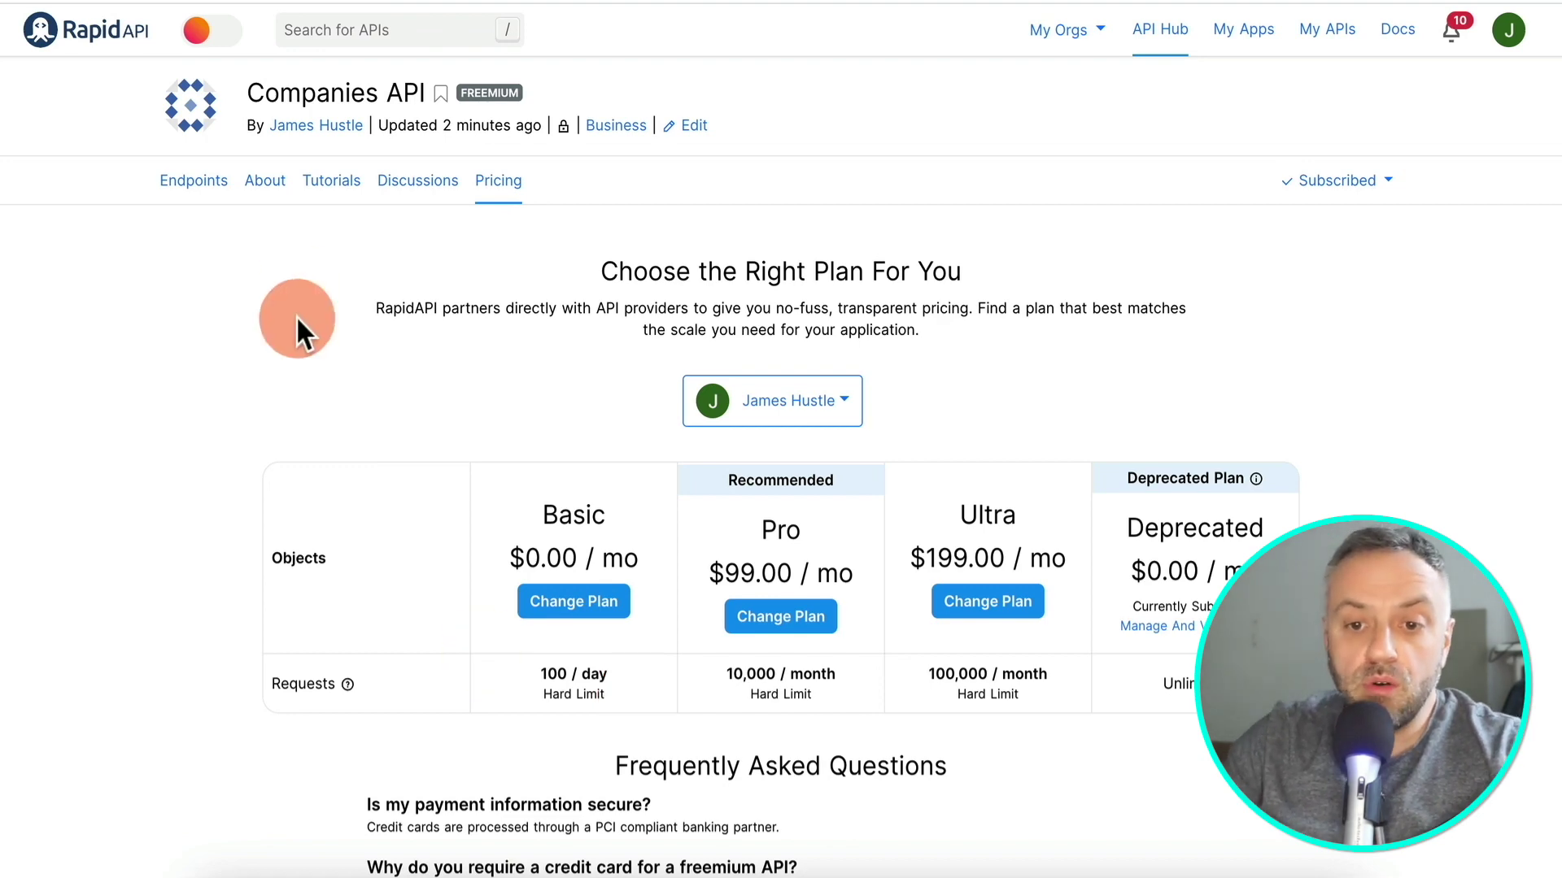
click(101, 32)
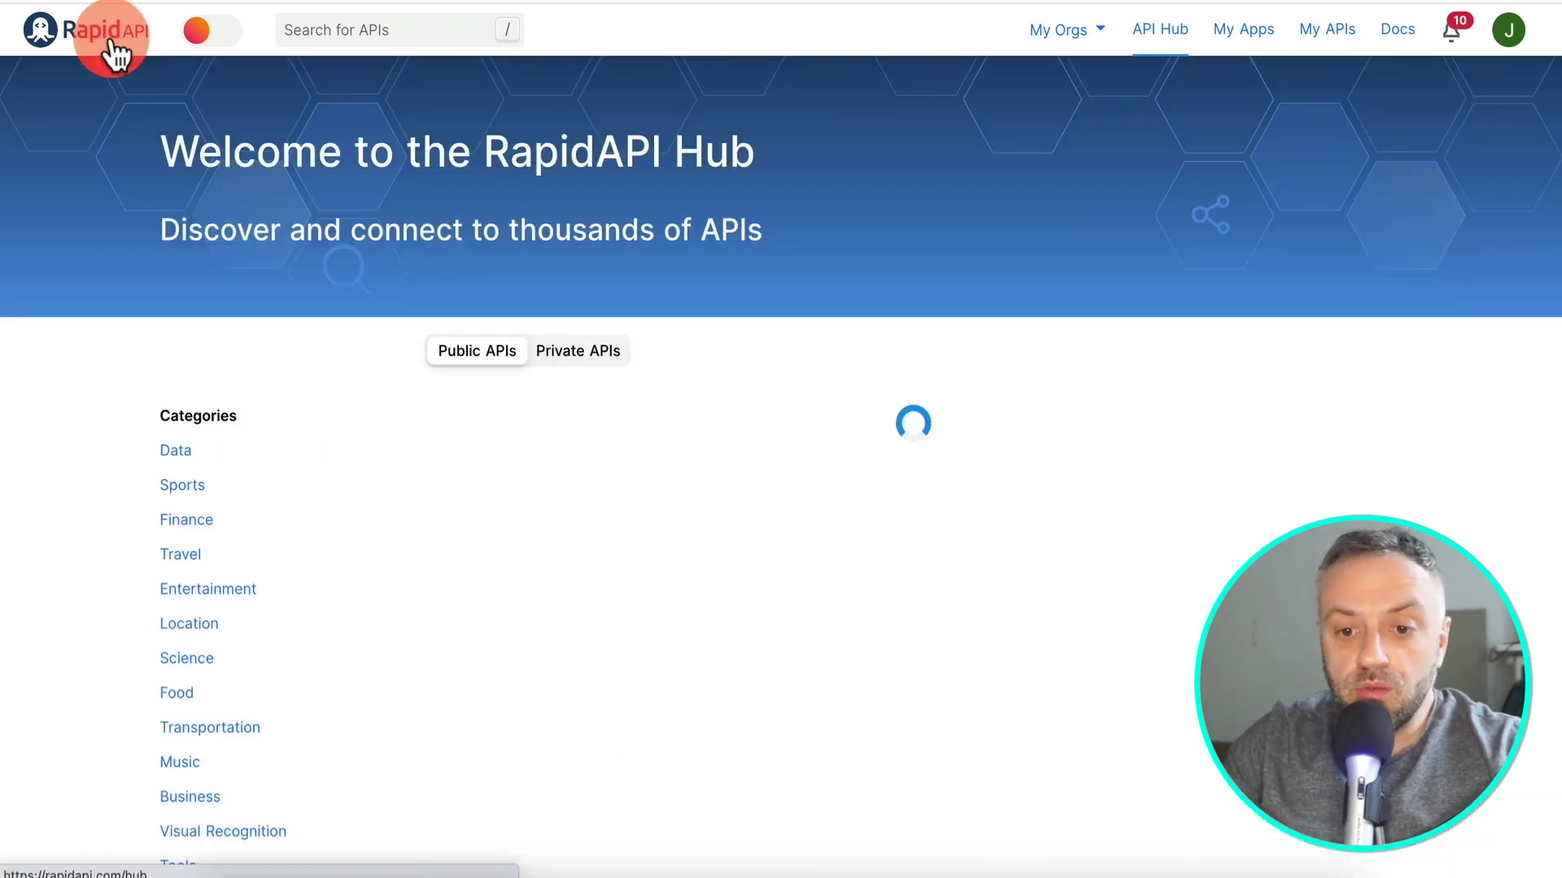
scroll(317, 594, down, 4)
scroll(329, 617, down, 1)
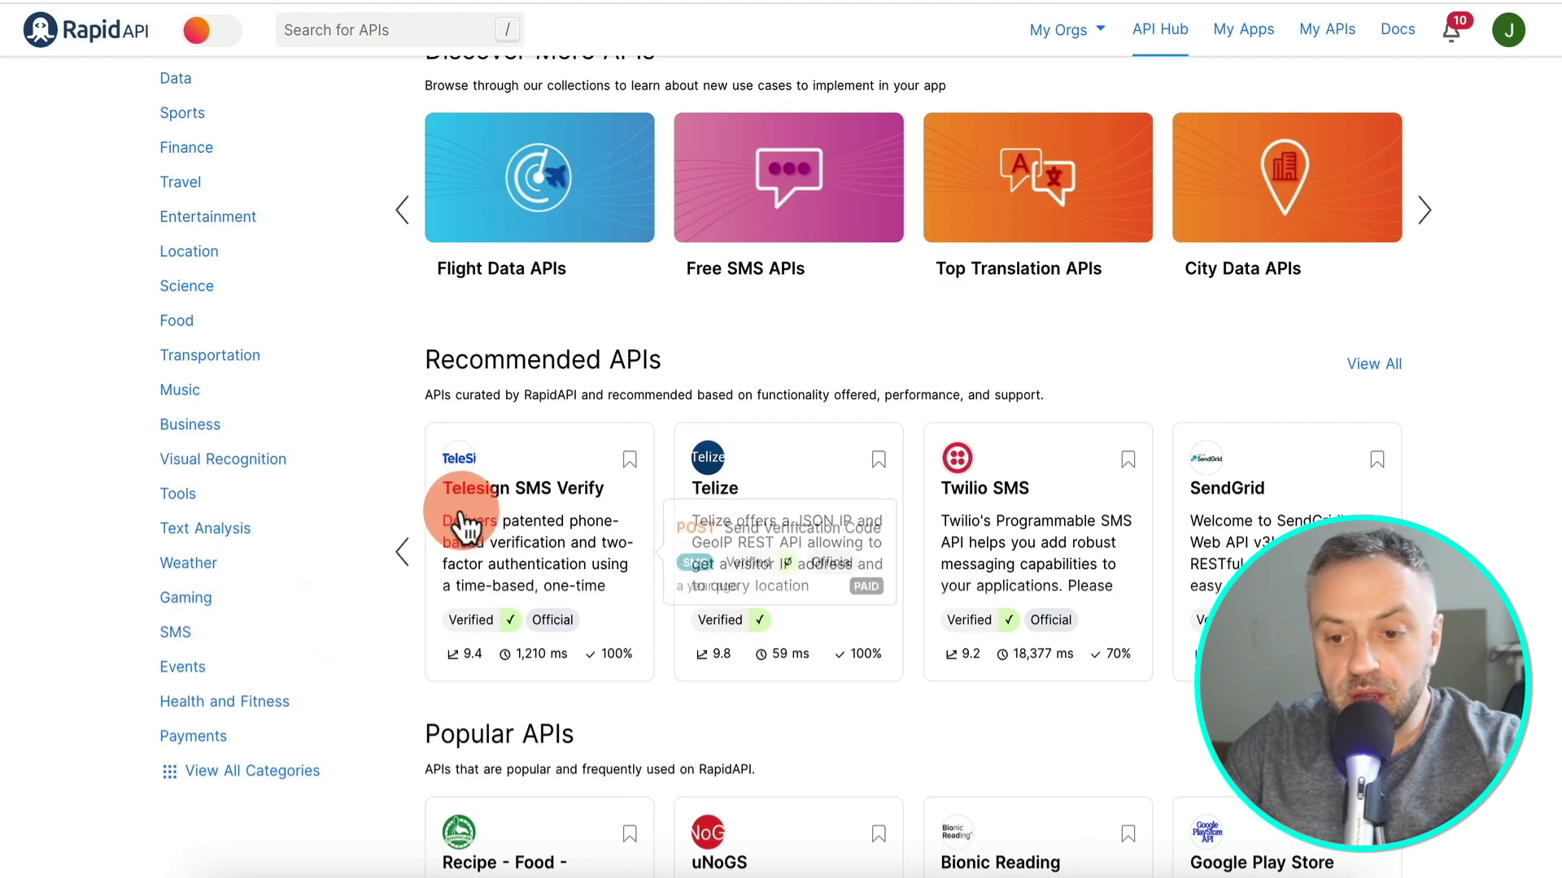